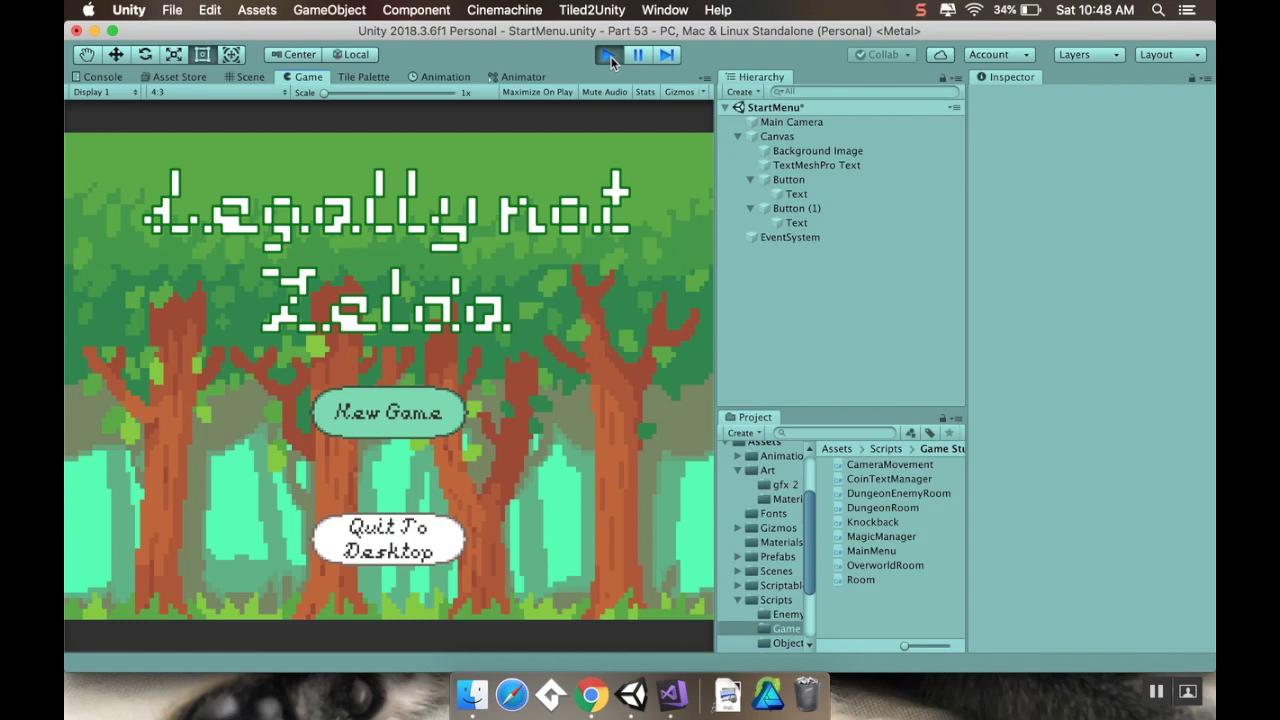
Step: Test the running start menu by alternating the selection repeatedly between New Game and Quit To Desktop
key("Down")
key("Up")
key("Down")
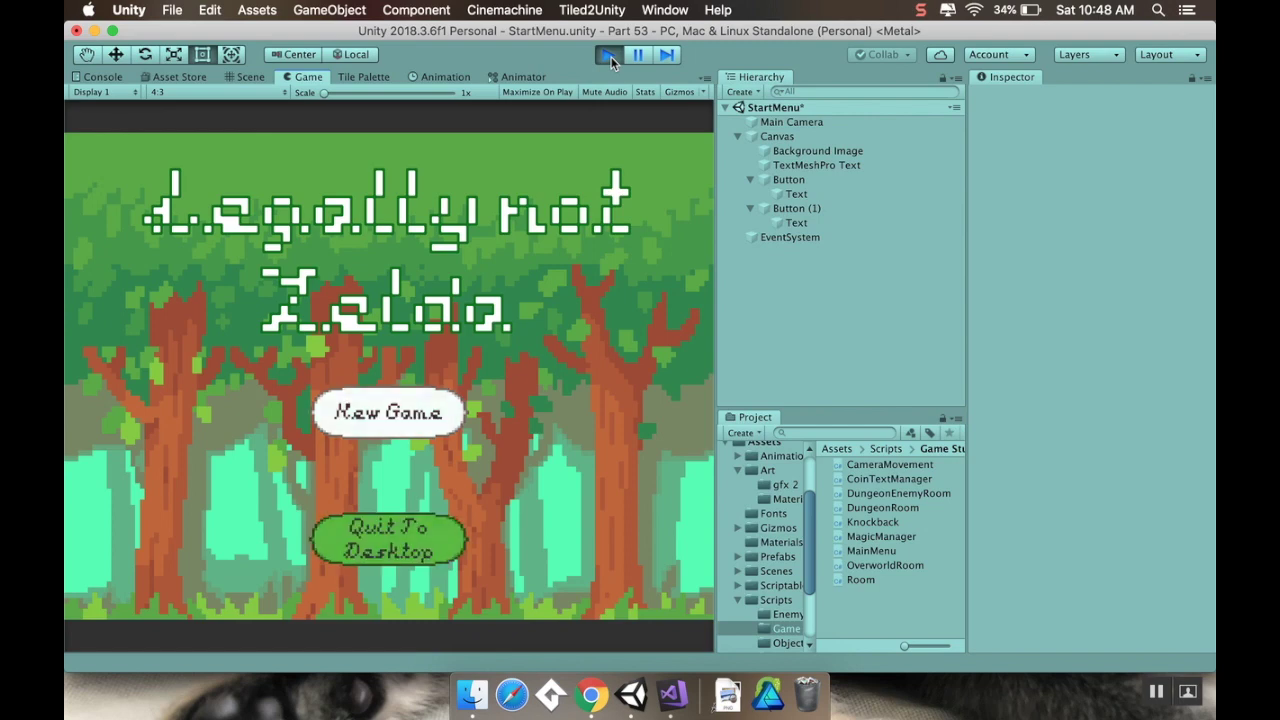
key("Up")
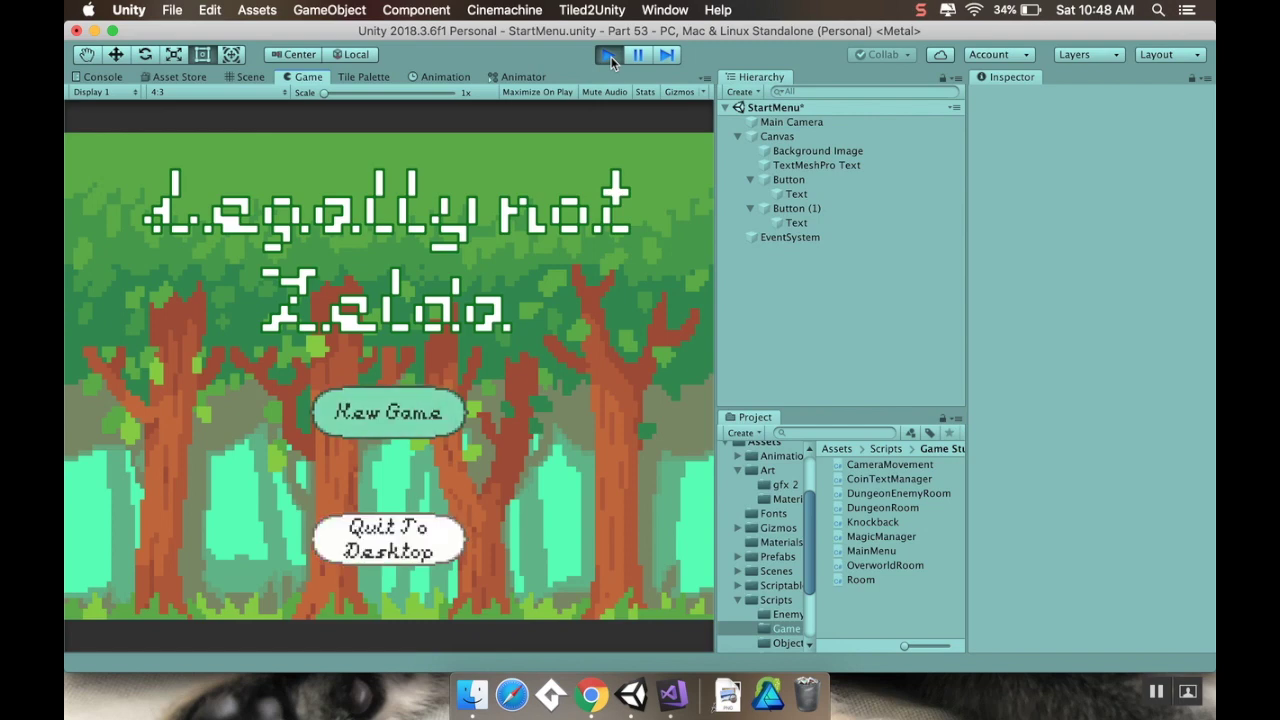
key("Down")
key("Up")
key("Down")
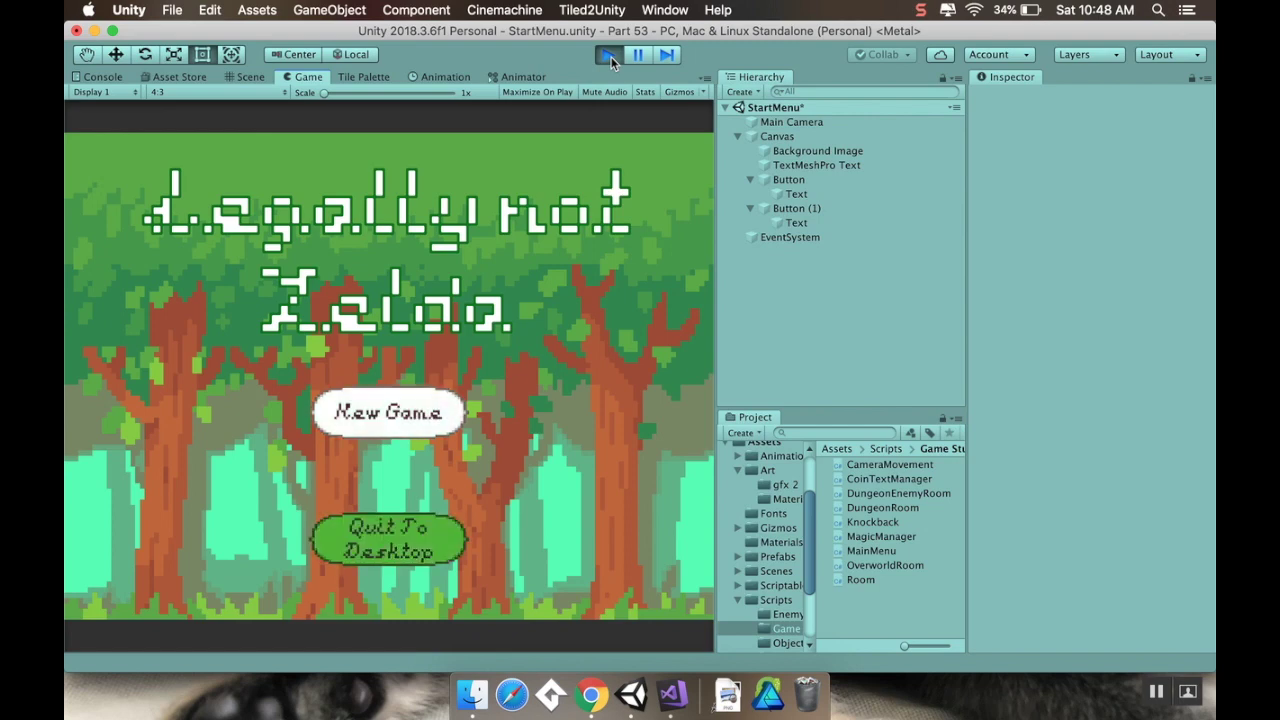
key("Up")
key("Down")
key("Up")
key("Down")
key("Up")
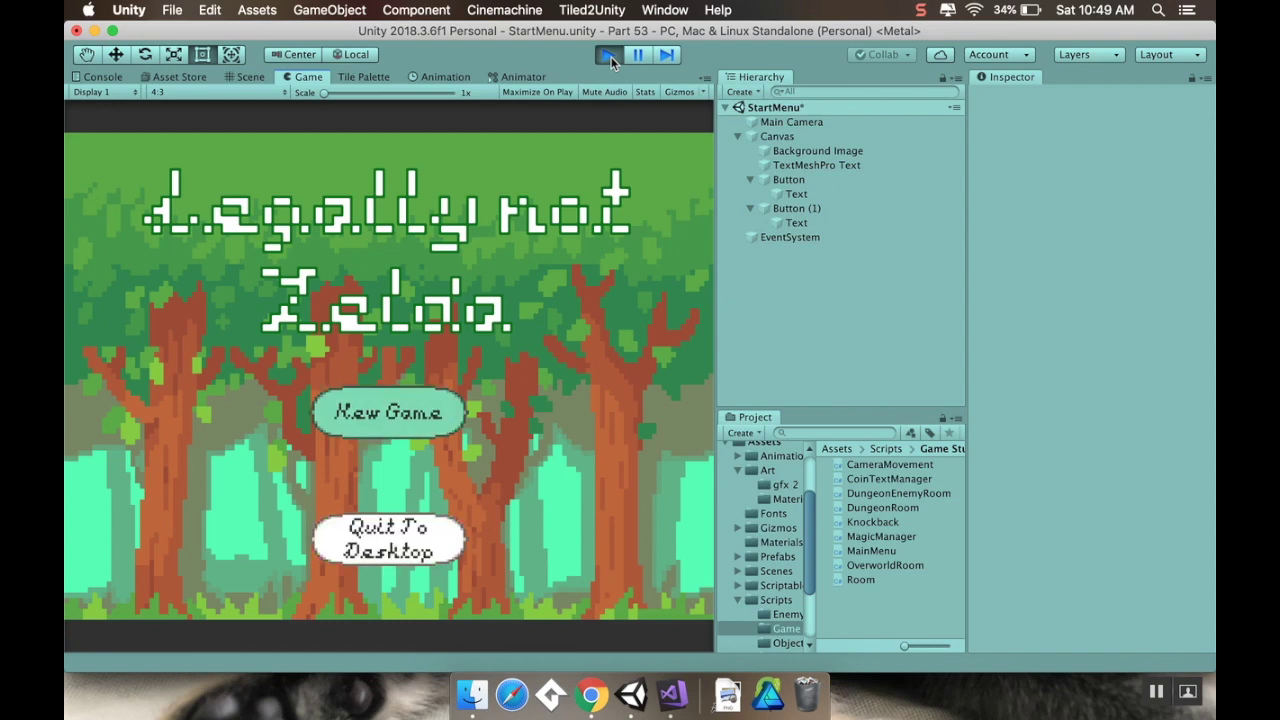
key("Down")
key("Up")
key("Down")
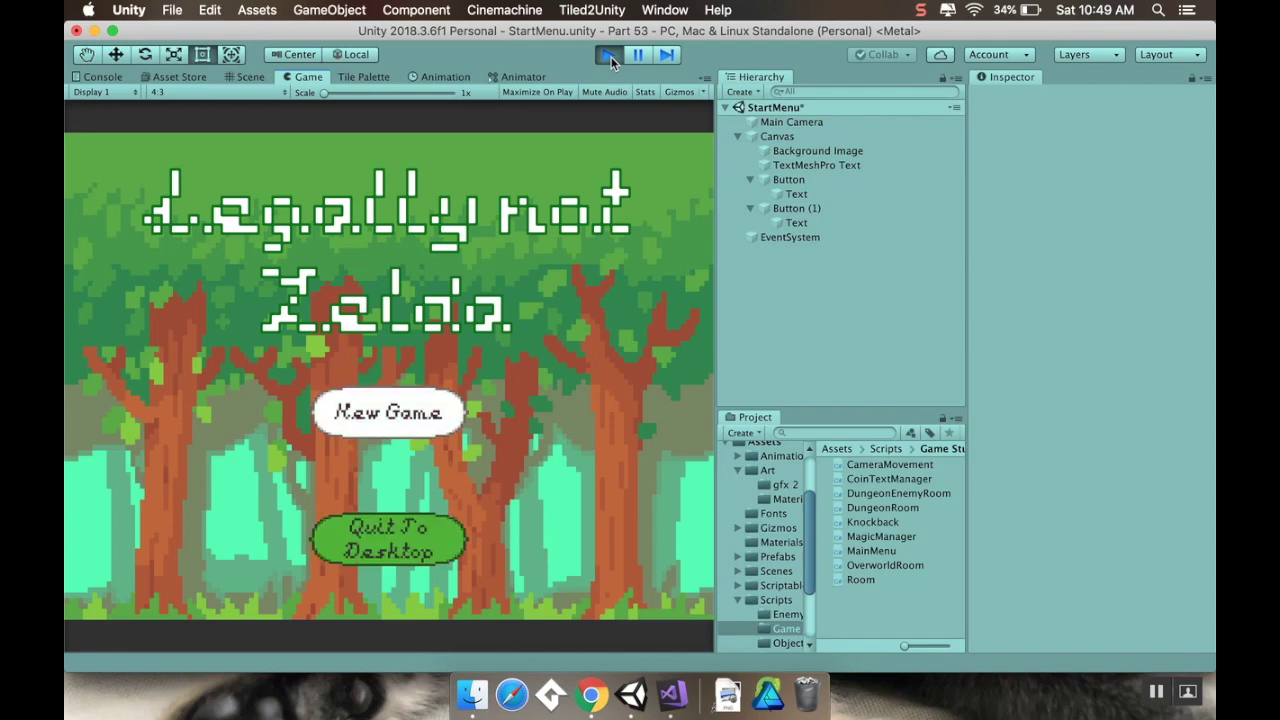
key("Up")
key("Down")
key("Up")
key("Down")
key("Up")
Step: Start a new game from the start menu, walk the player toward the pots and test an attack
key("Return")
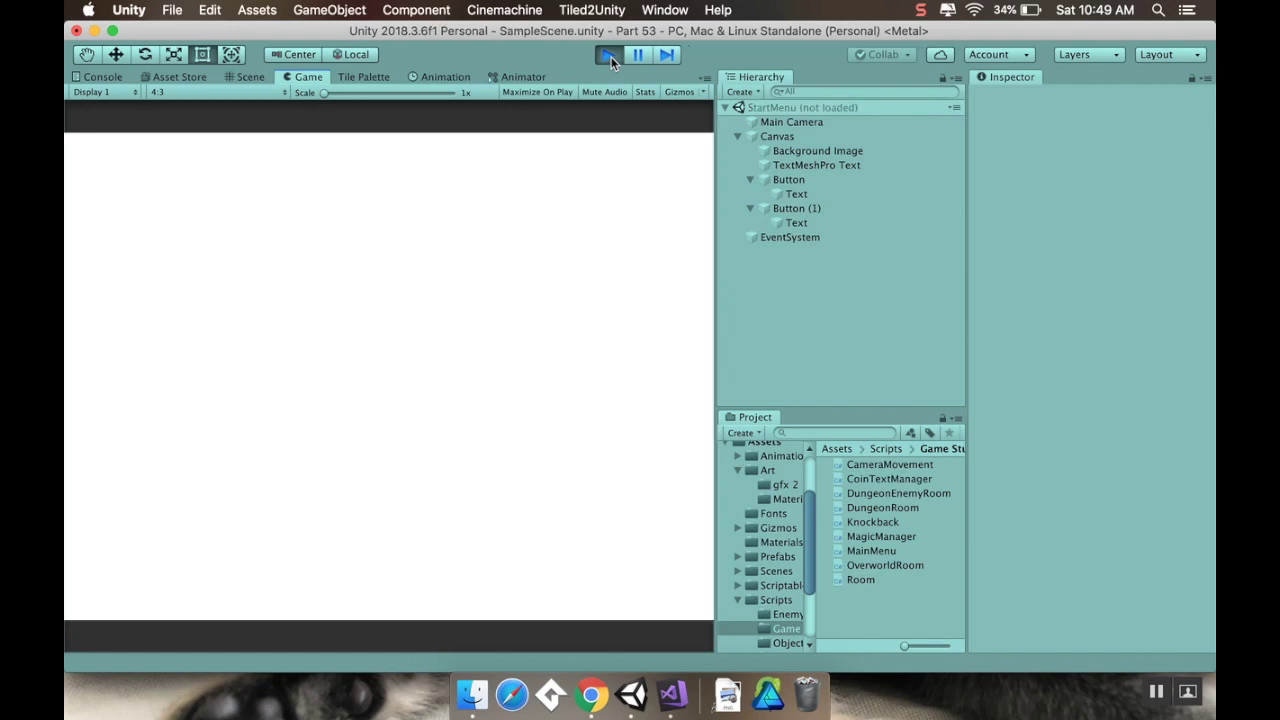
key("Left")
key("Down")
key("Left")
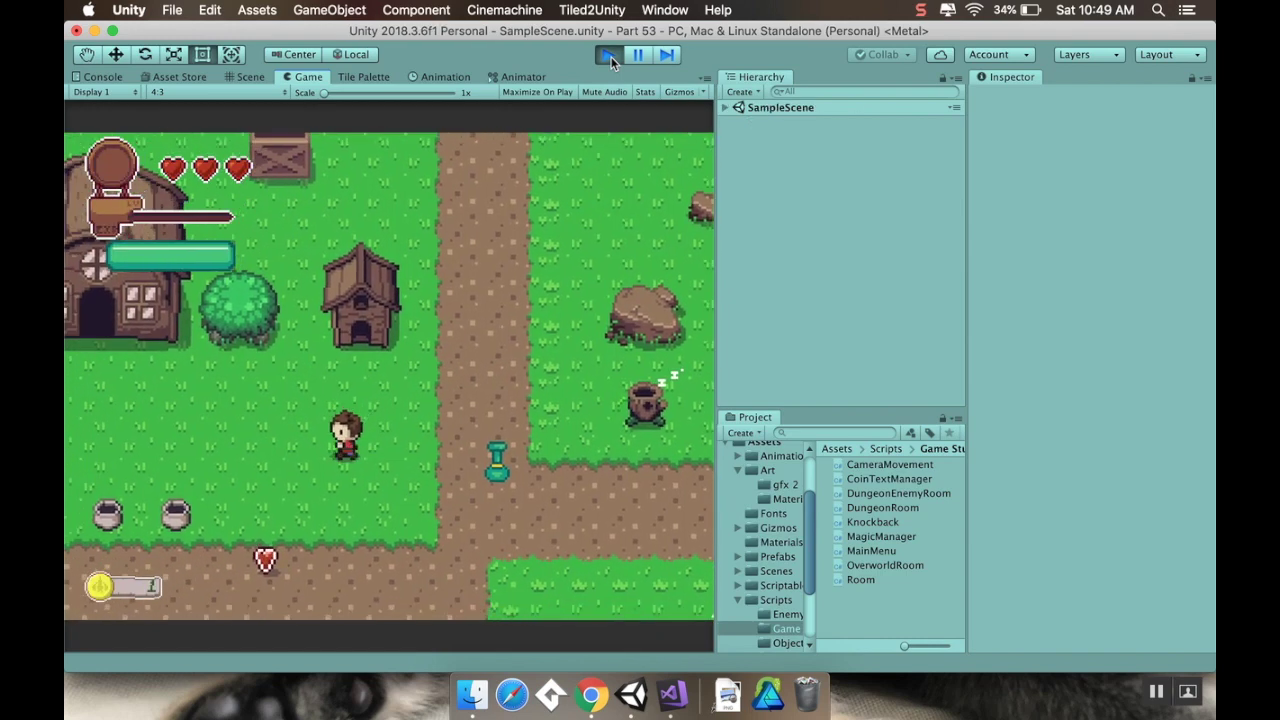
key("Down")
key("space")
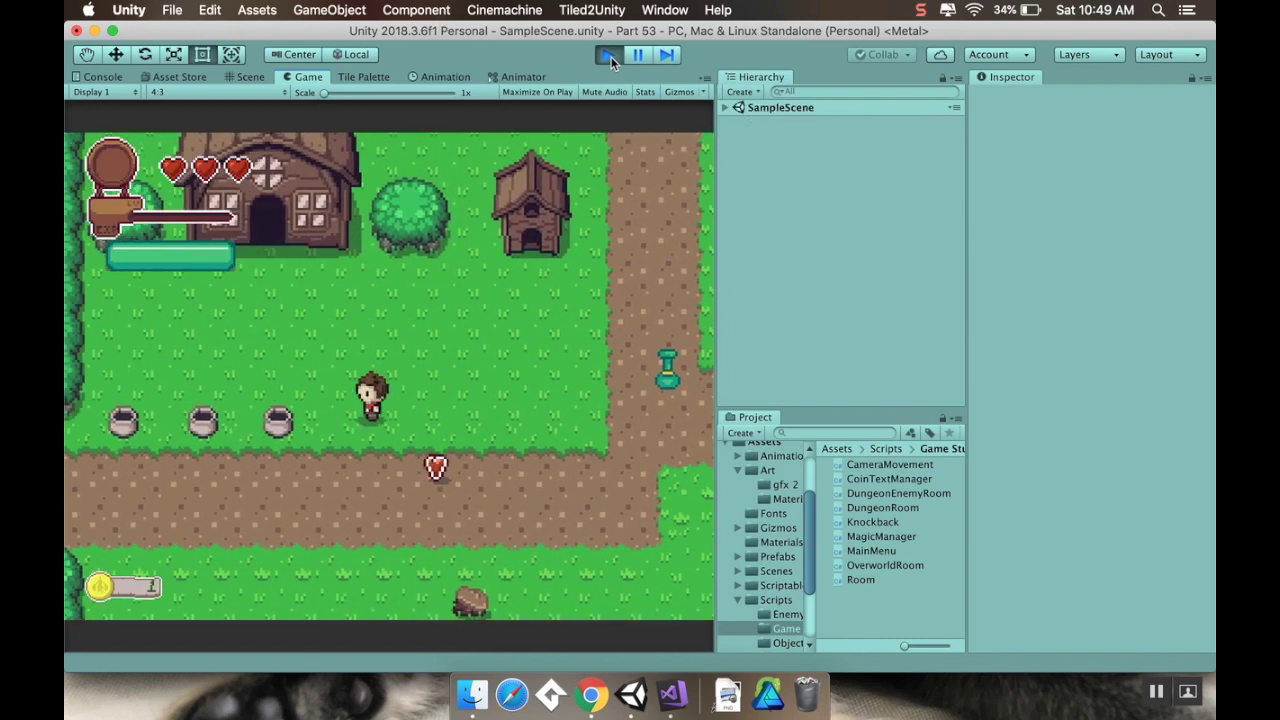
key("Down")
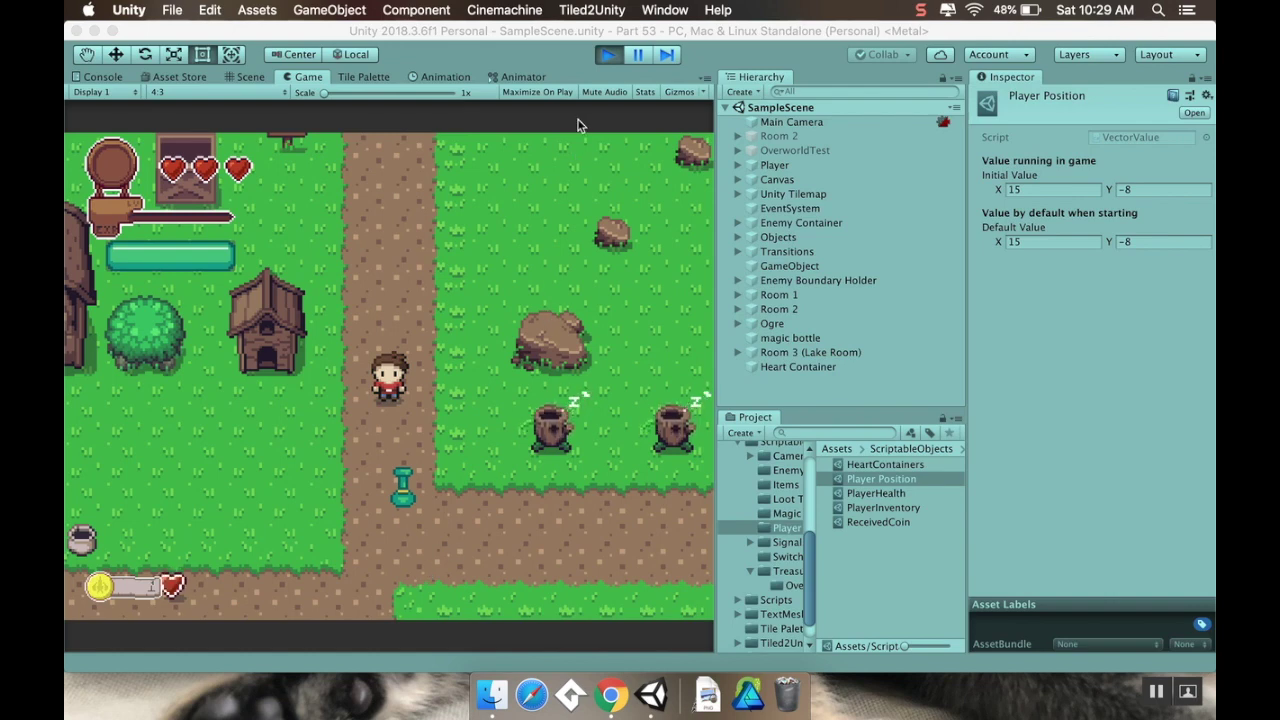
Step: Walk the player down to the path to collect the heart container and stop play mode
key("Down")
key("Left")
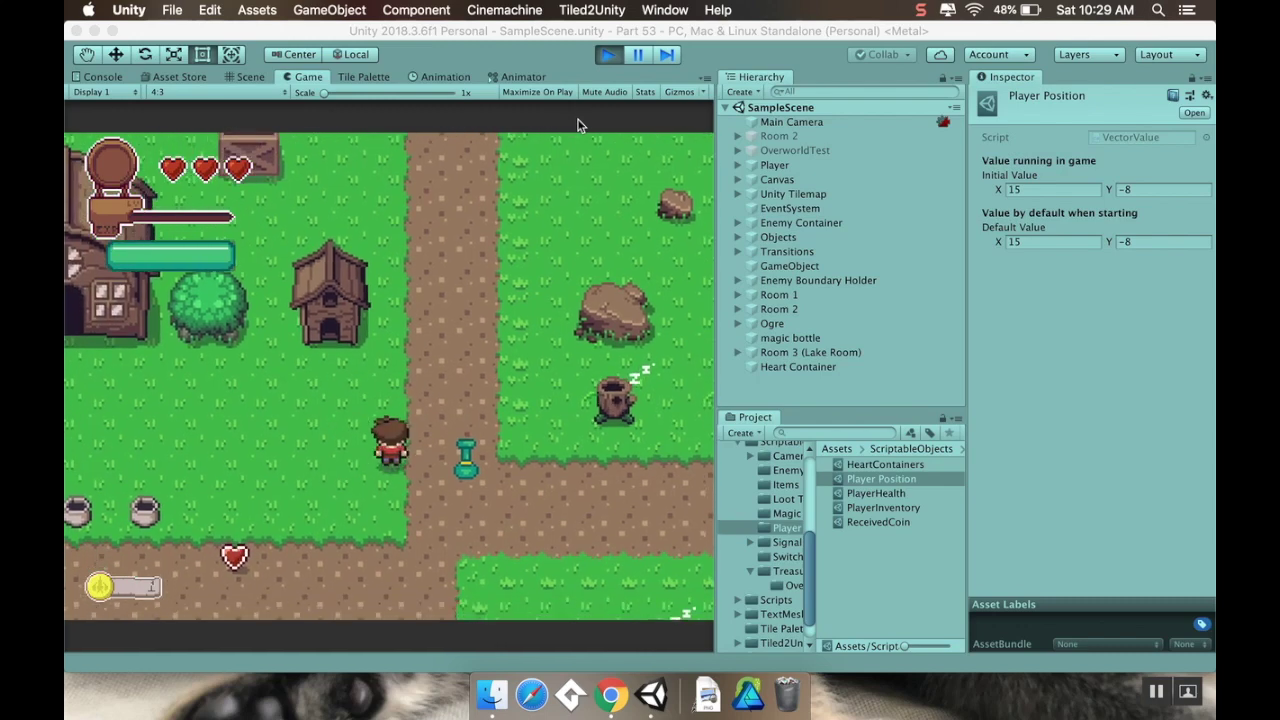
key("Left")
key("Down")
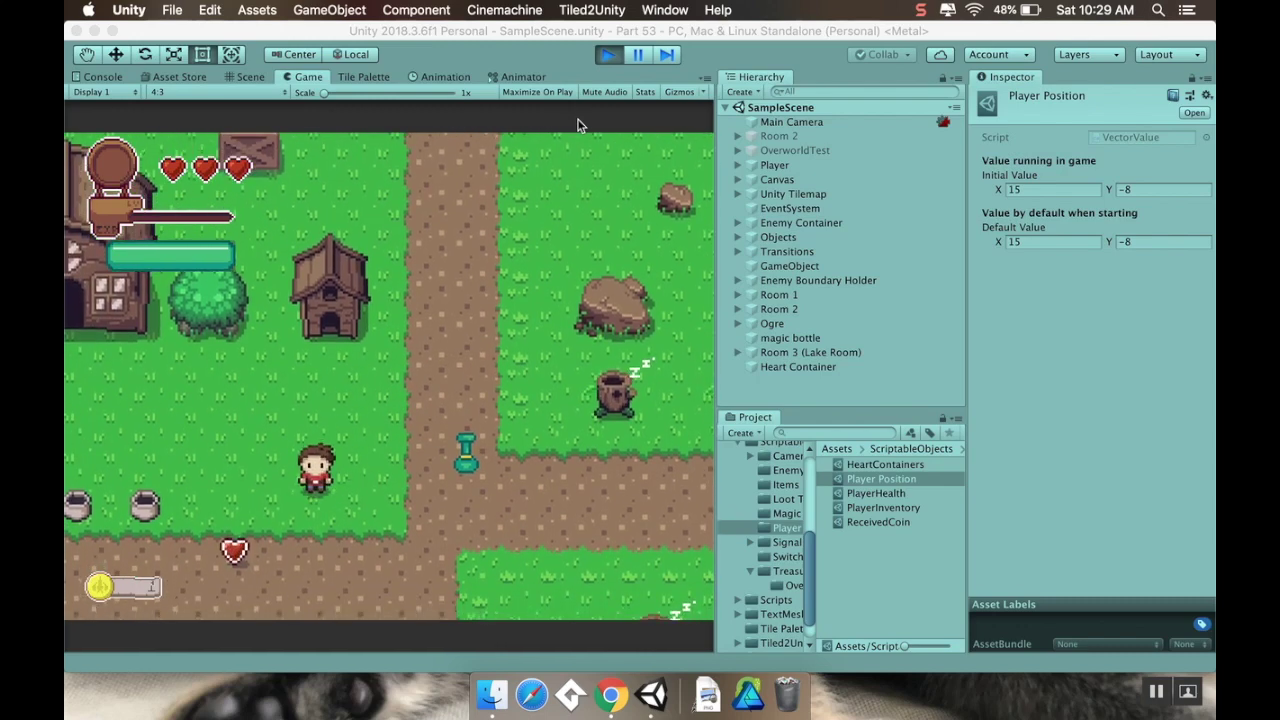
key("Down")
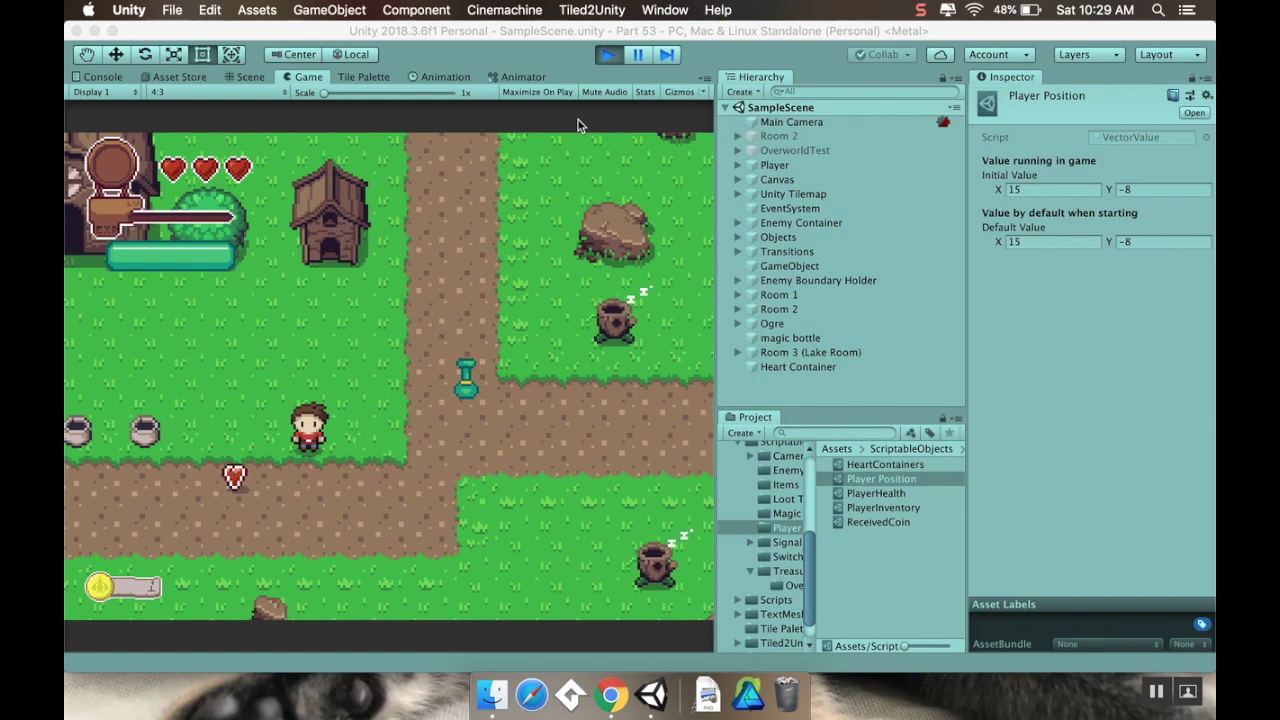
key("Right")
key("Left")
key("Down")
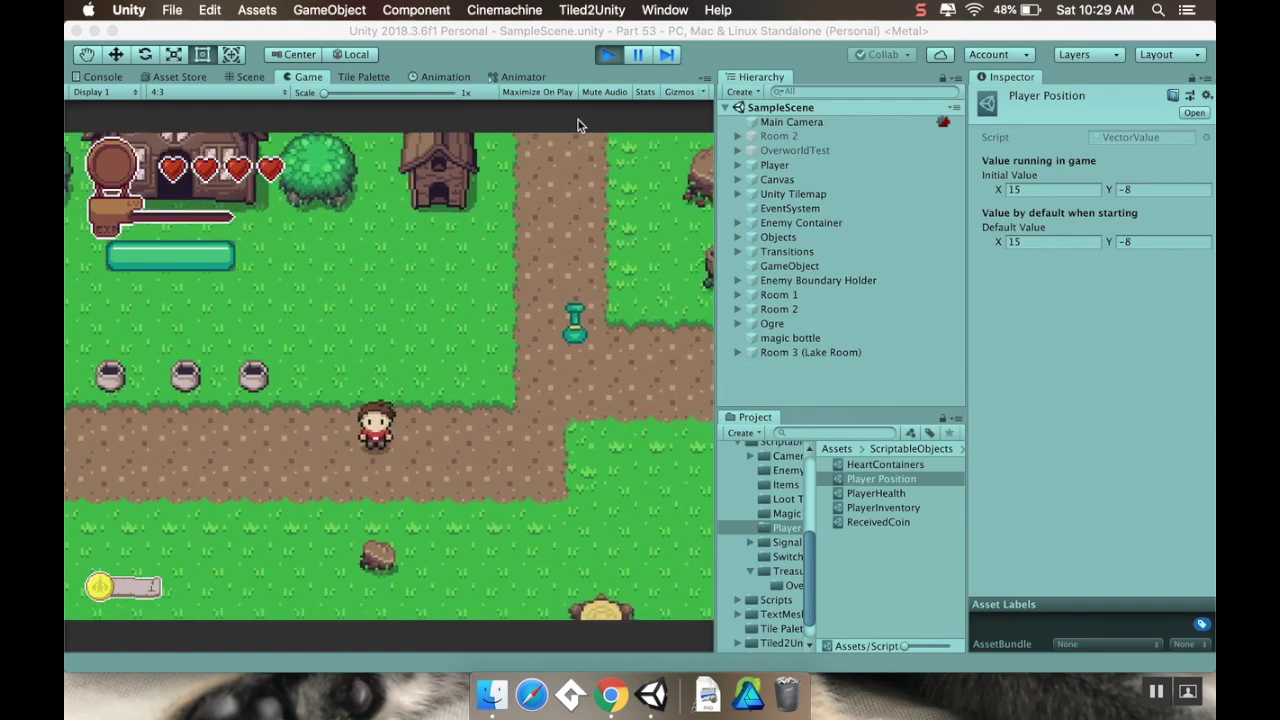
key("Left")
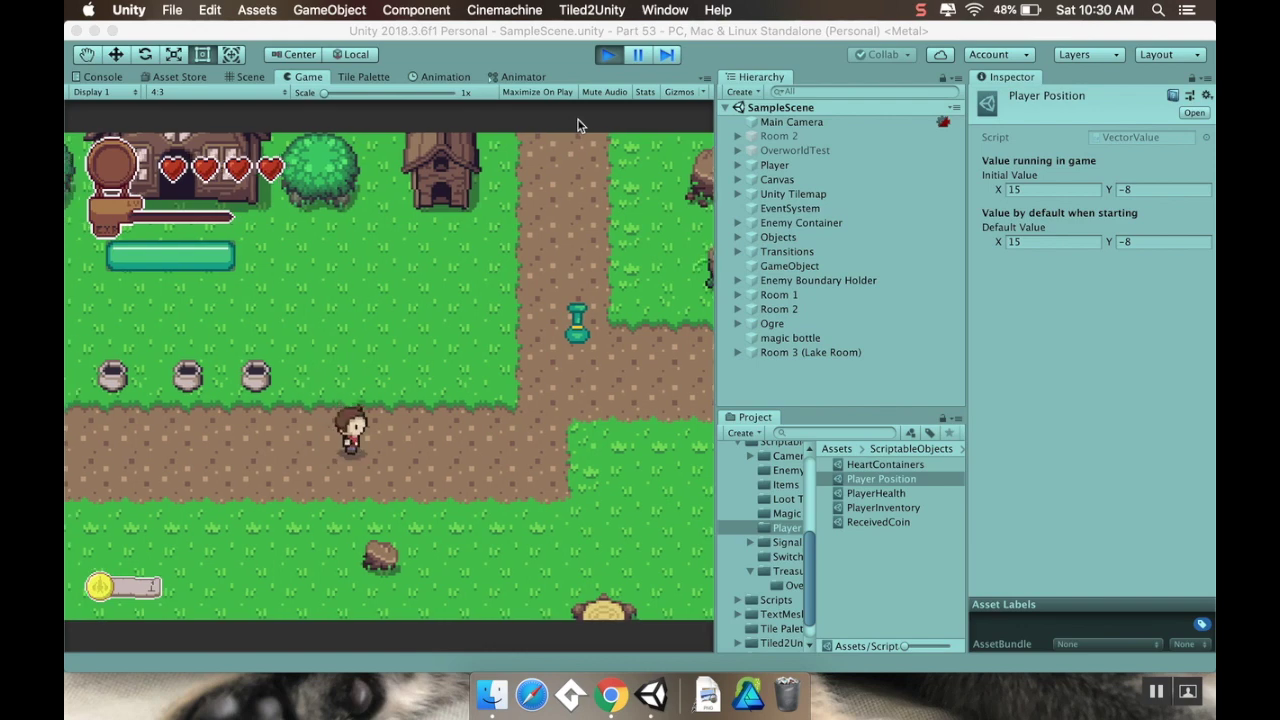
left_click(608, 55)
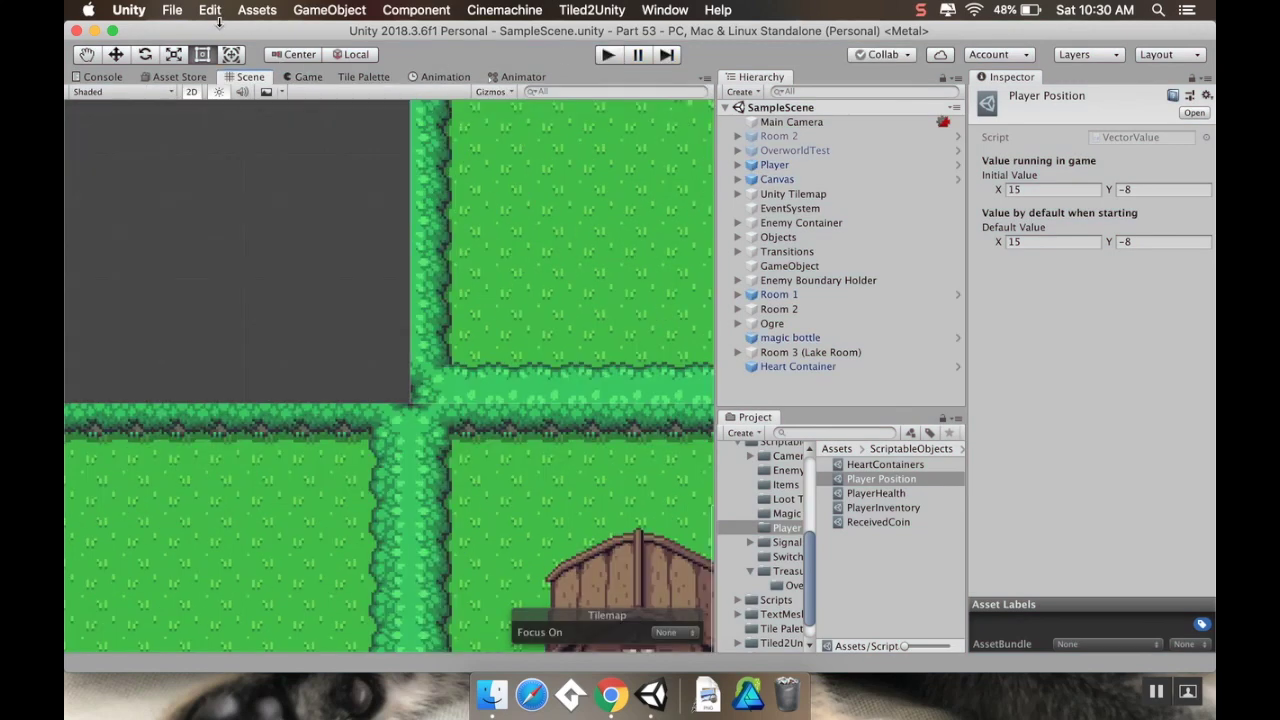
Step: Open the Input section of the Project Settings and expand the attack axis
left_click(210, 10)
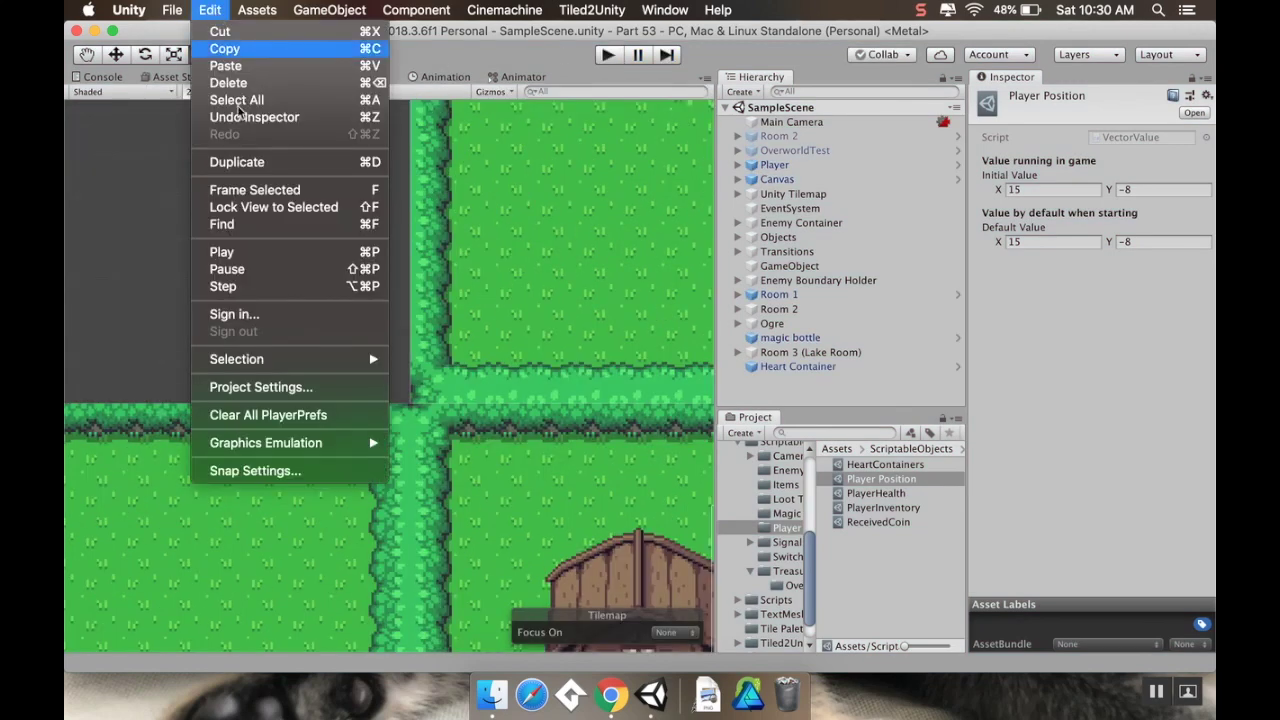
left_click(333, 391)
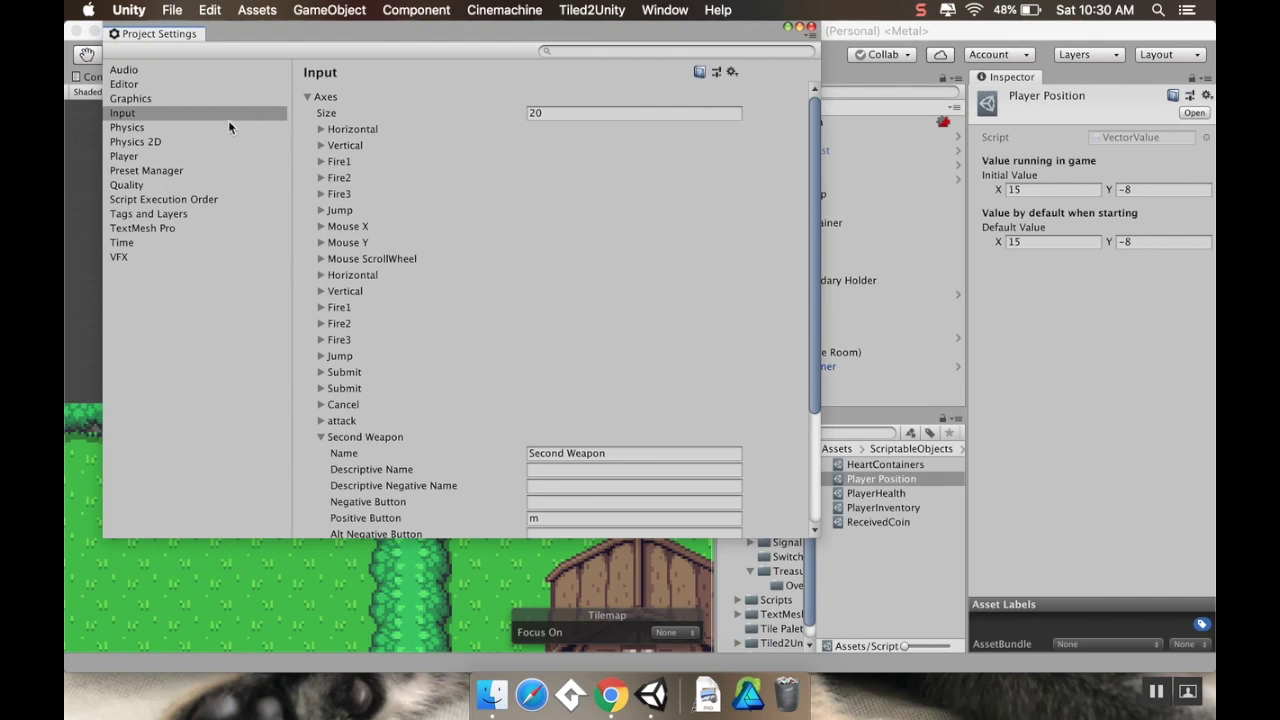
left_click(316, 421)
scroll(545, 342, "down", 3)
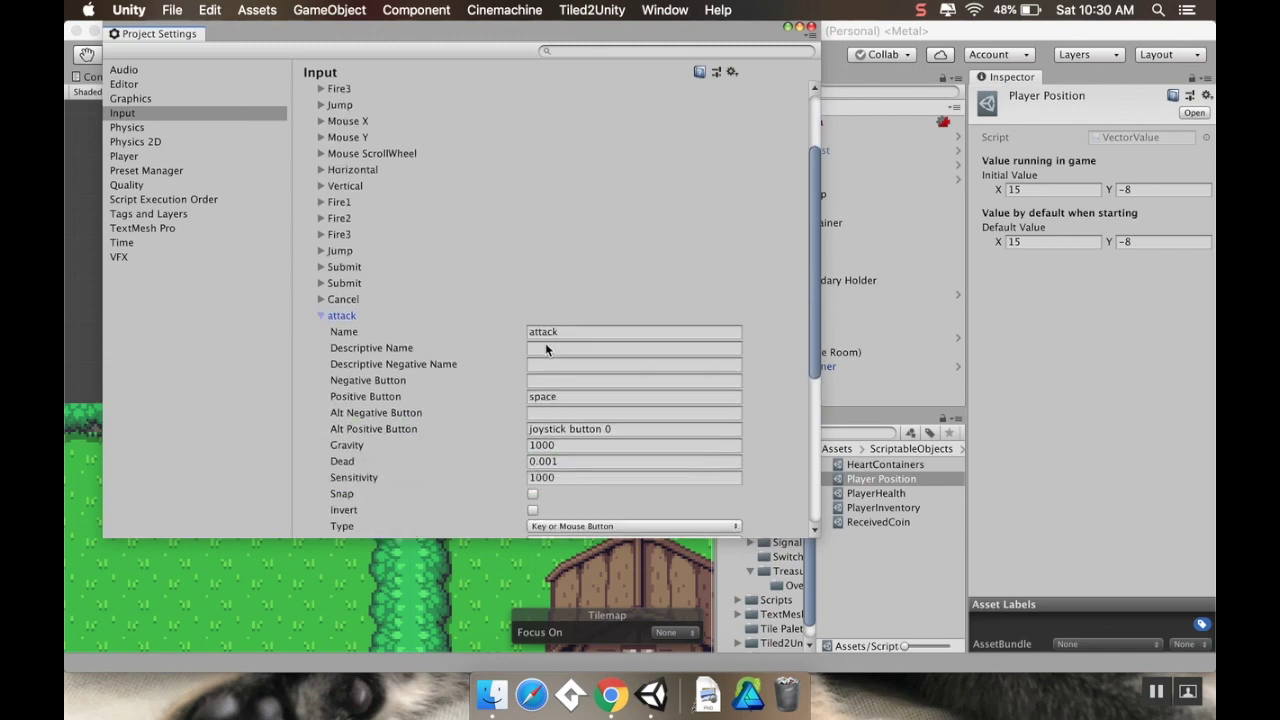
scroll(546, 348, "down", 2)
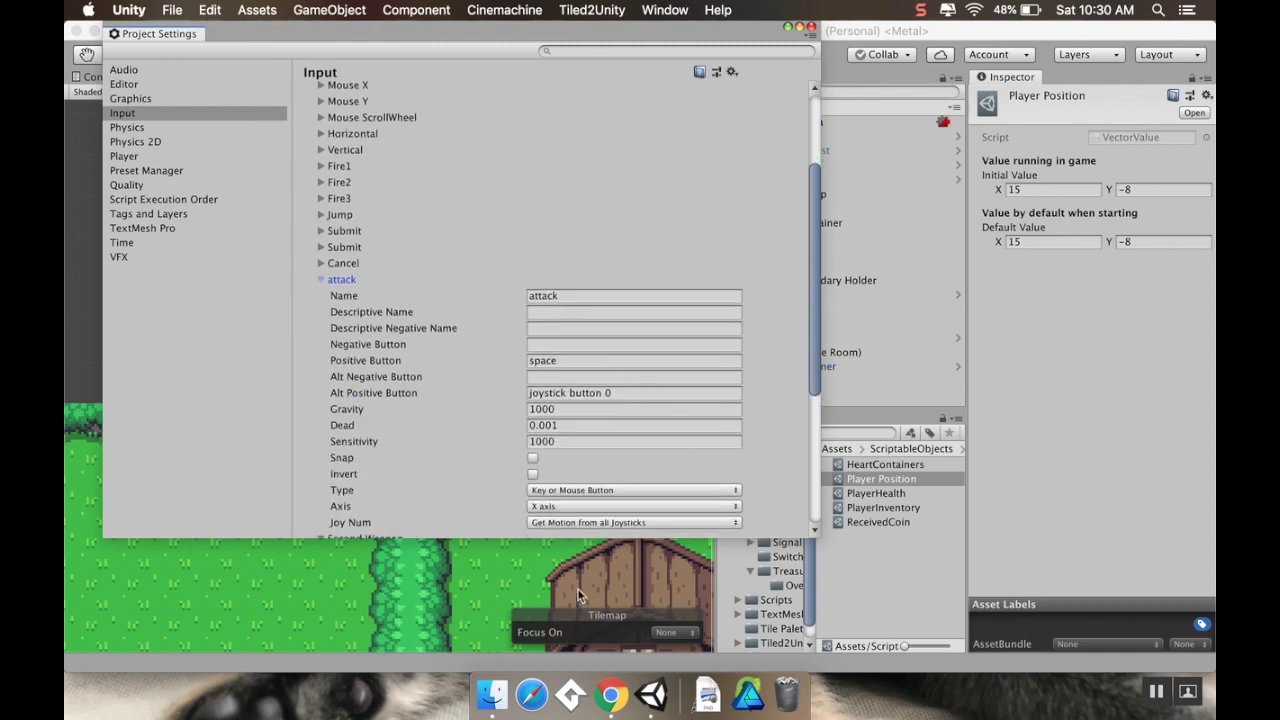
Step: Check the Xbox 360 controller layout in Chrome and set the attack axis's Alt Positive Button to joystick button 16 in Unity
left_click(612, 690)
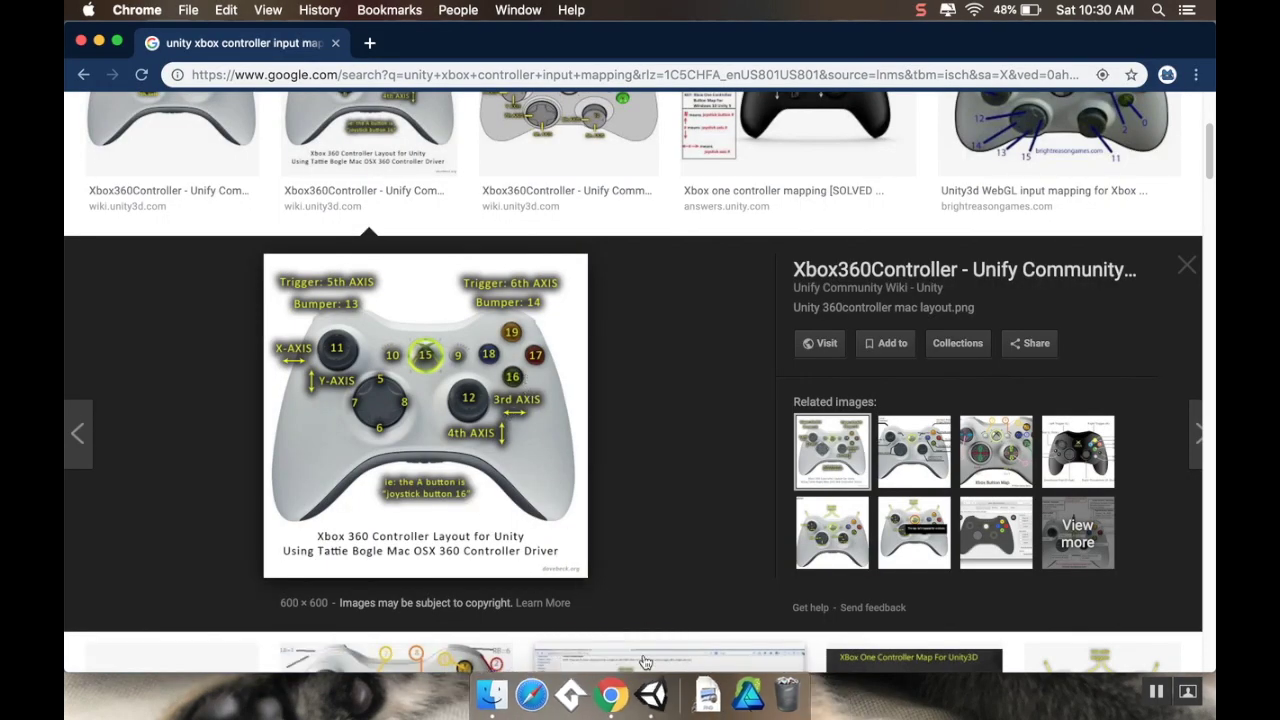
left_click(651, 693)
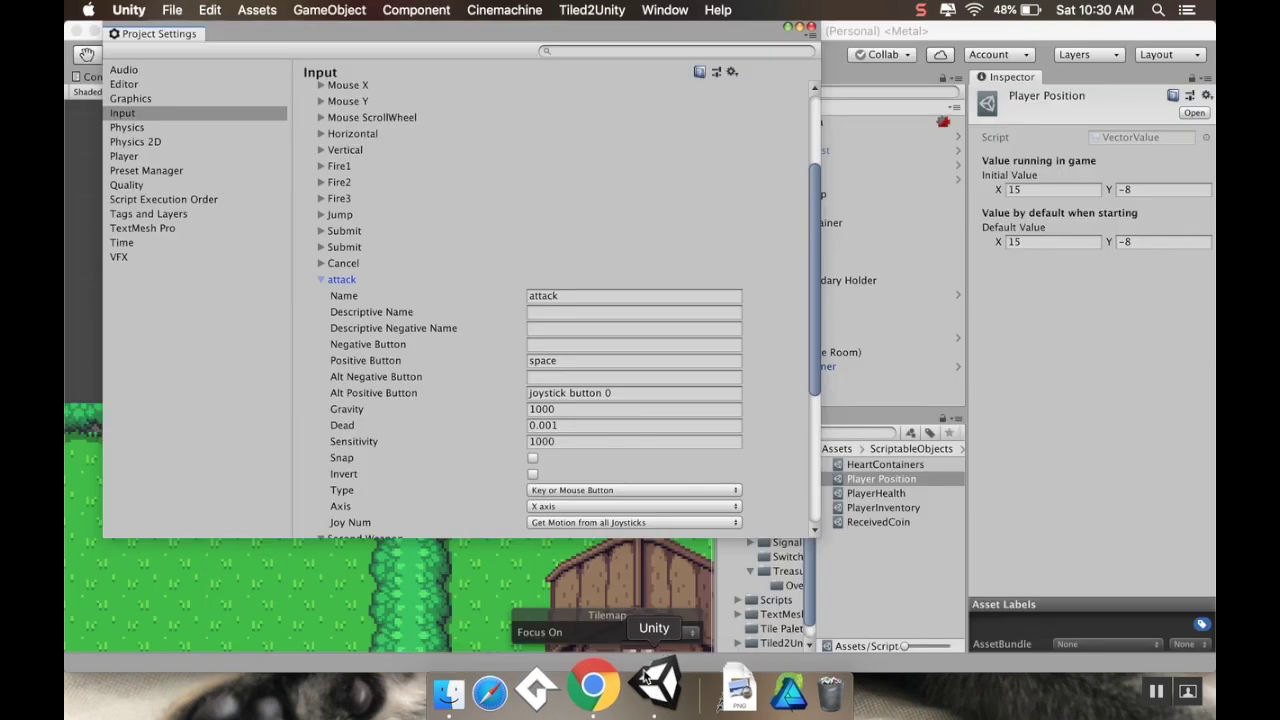
left_click(642, 408)
left_click(644, 394)
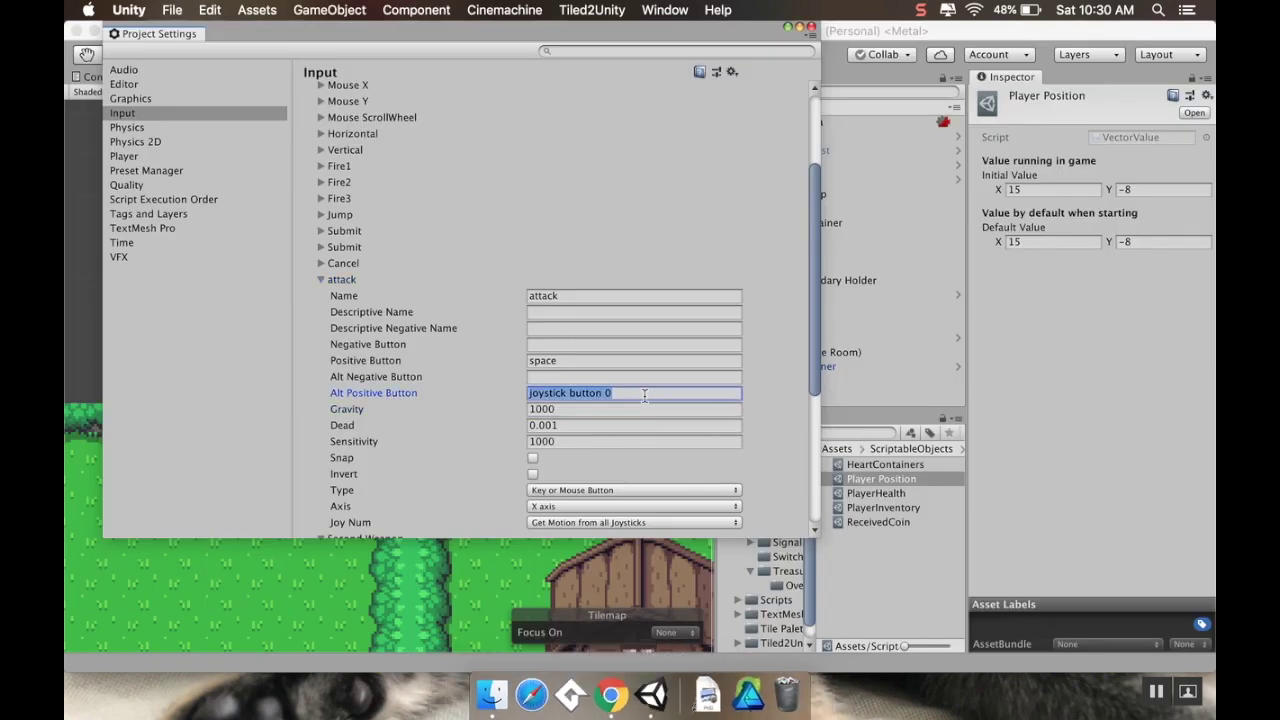
left_click(644, 395)
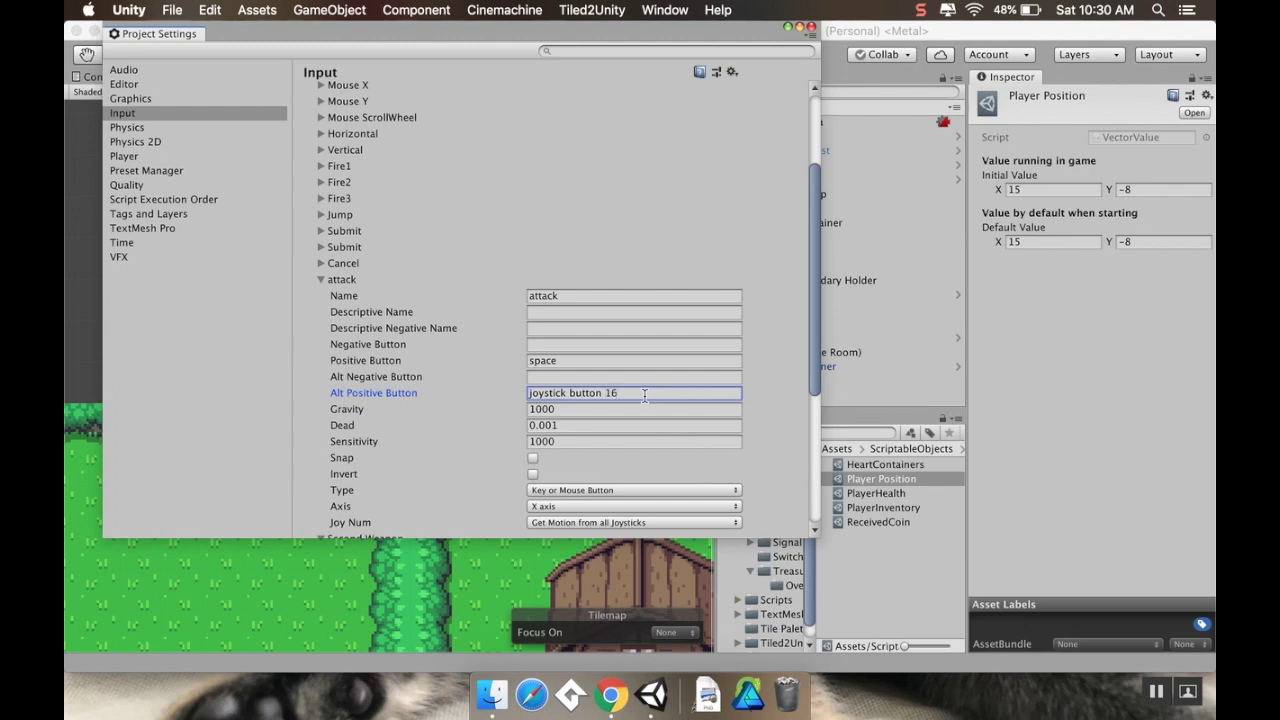
Step: Expand both Submit axes and set the Alt Positive Button of the one using return to joystick button 16
left_click(324, 248)
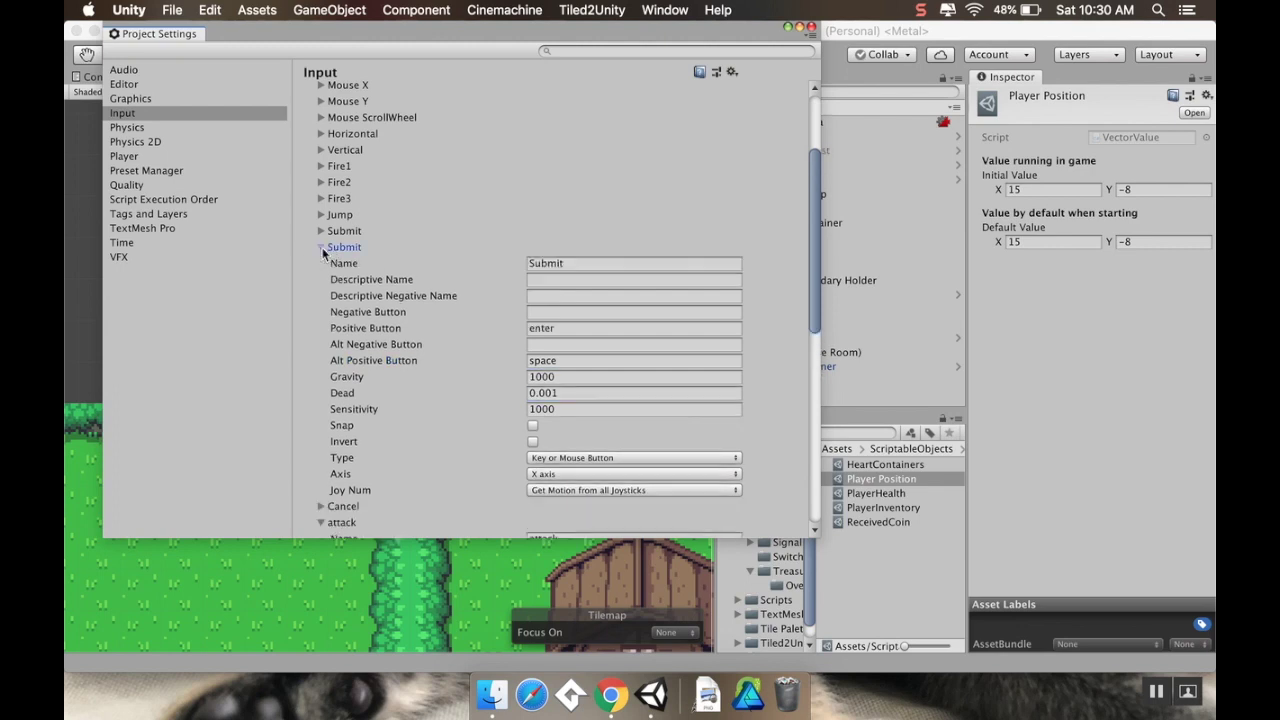
left_click(321, 231)
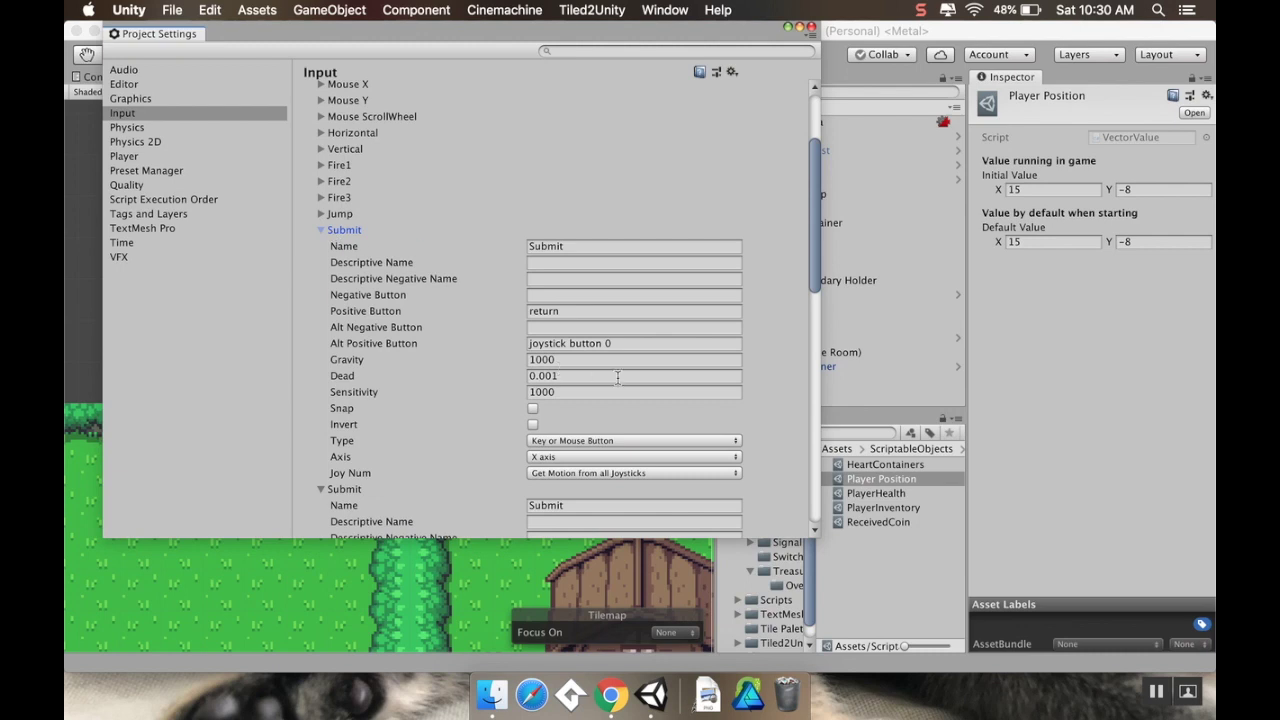
left_click(641, 352)
left_click(643, 354)
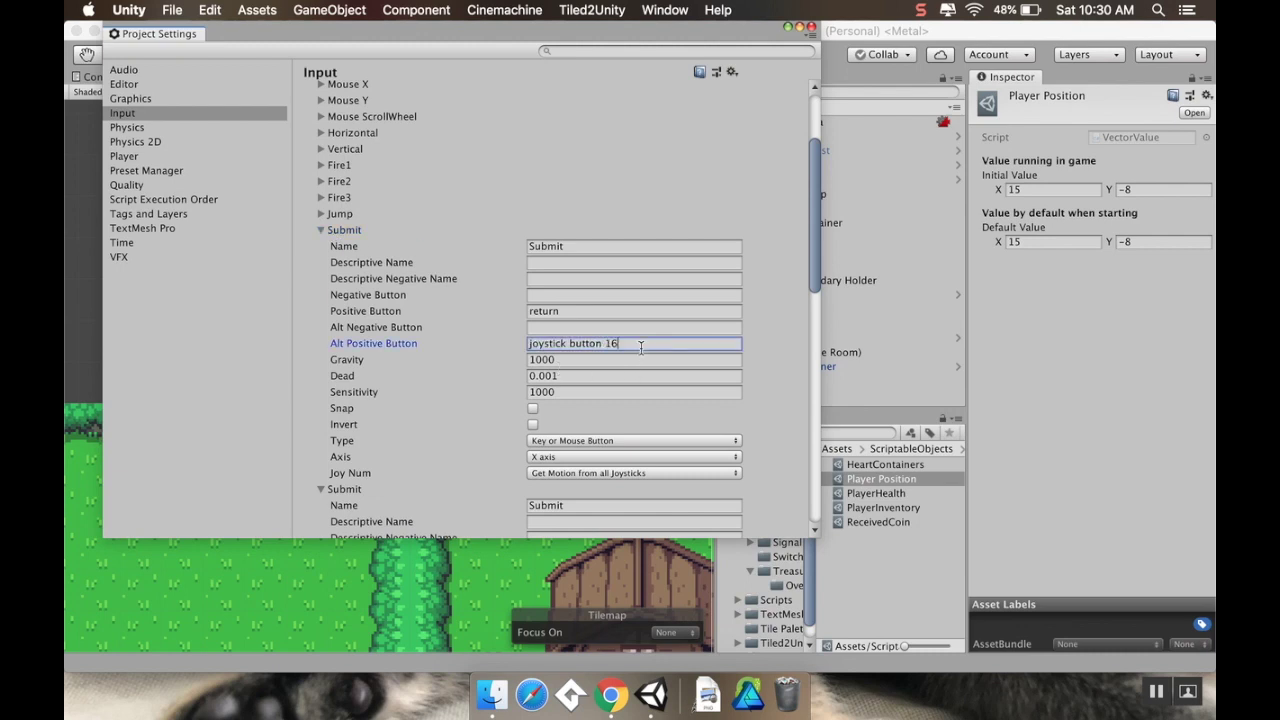
Step: Set the Second Weapon axis's Alt Positive Button to joystick button 17
scroll(415, 288, "down", 10)
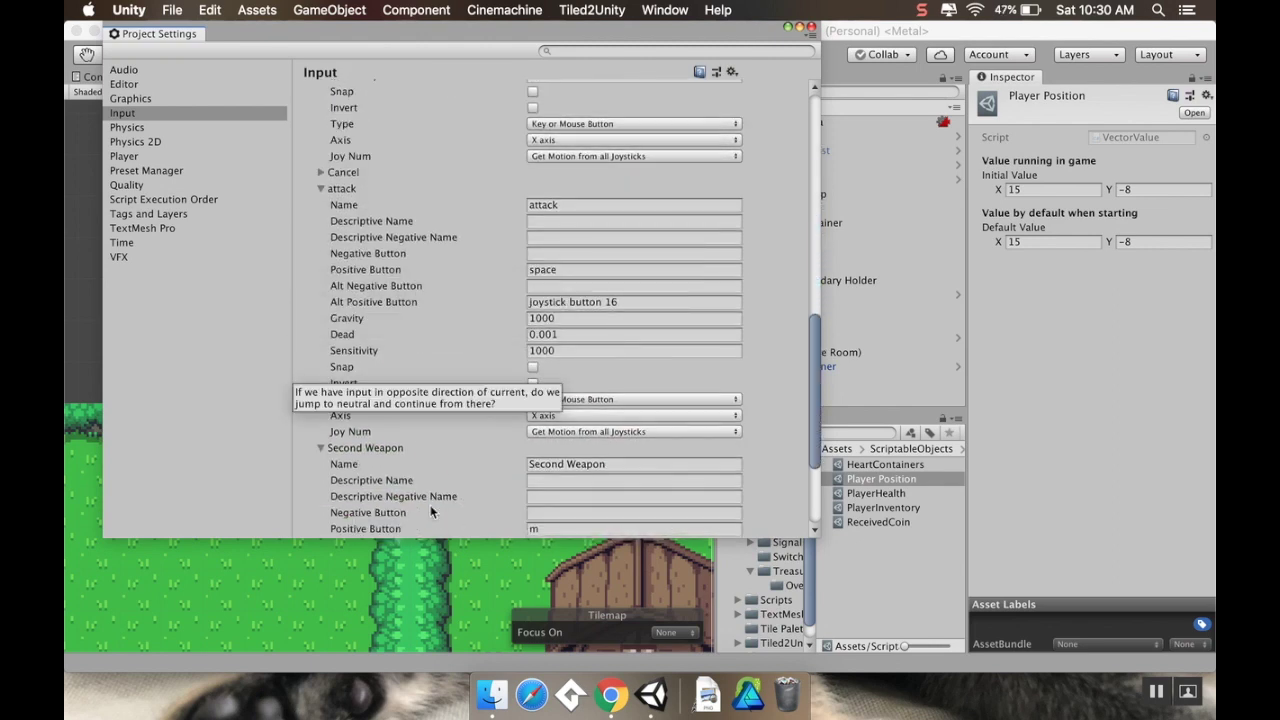
scroll(450, 470, "down", 5)
left_click(622, 471)
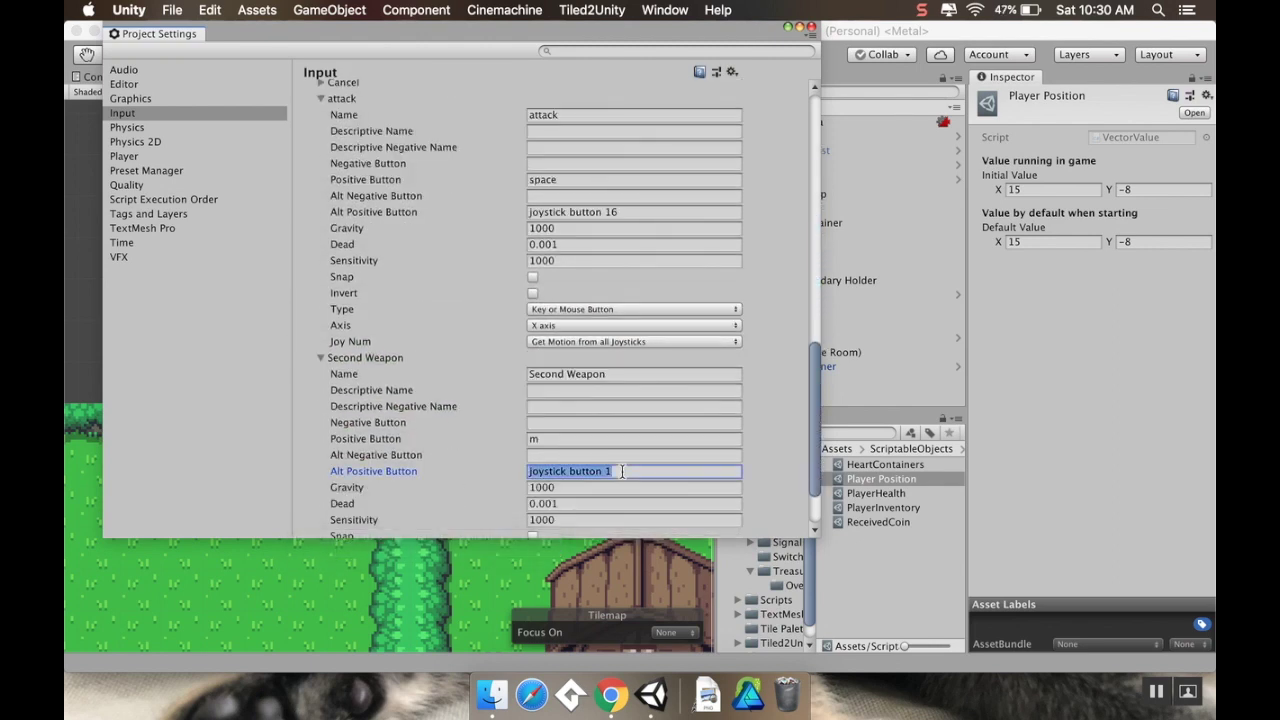
left_click(622, 471)
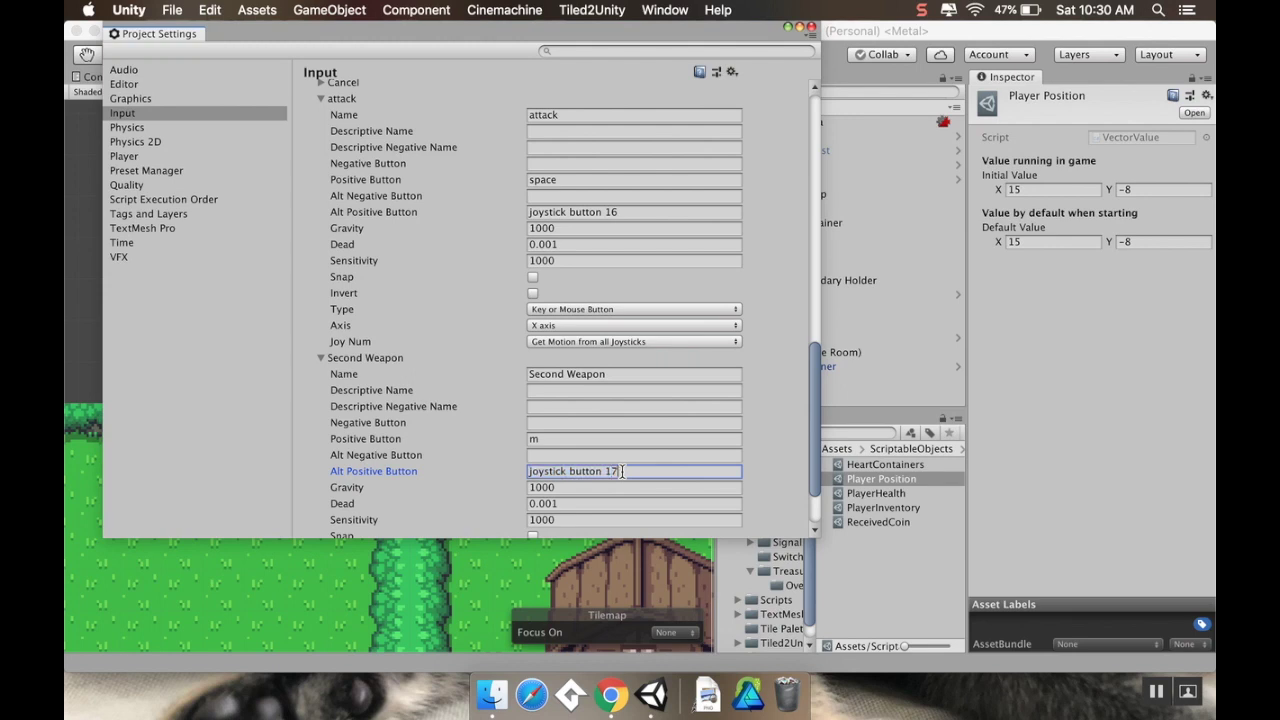
Step: Review the Xbox 360 controller button layout in Chrome again and close Unity's Project Settings window
left_click(611, 694)
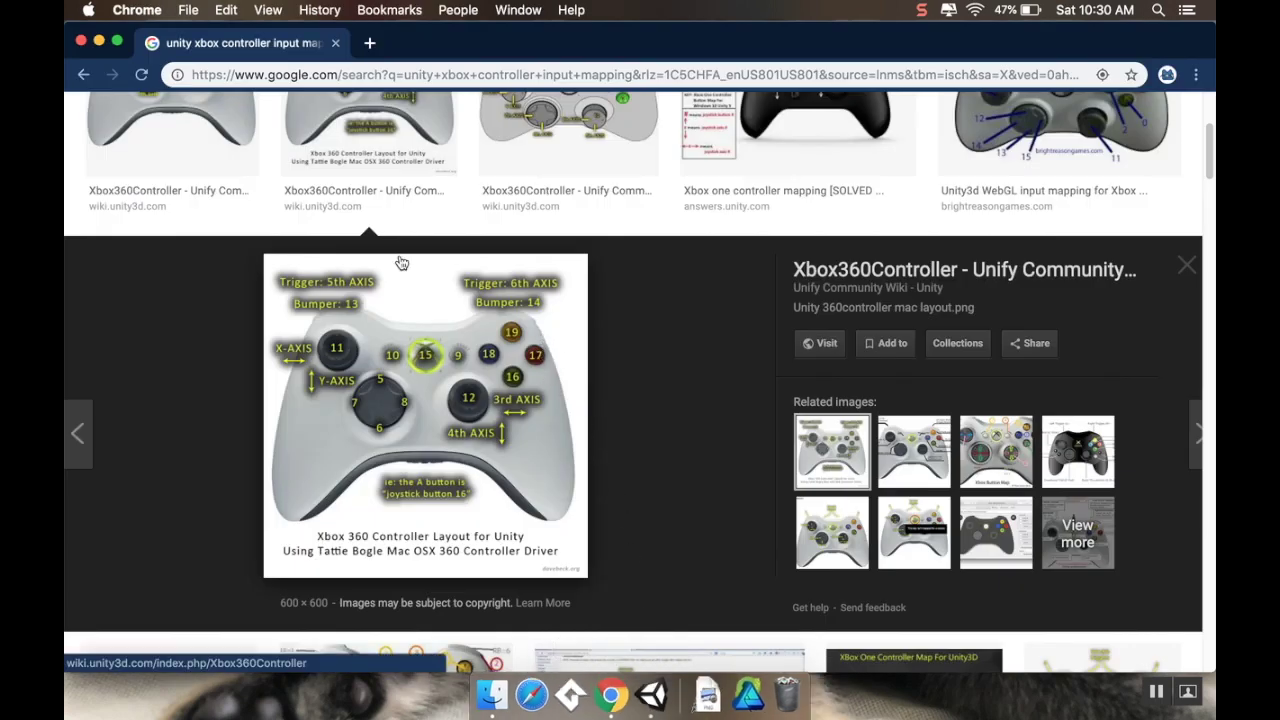
left_click(99, 42)
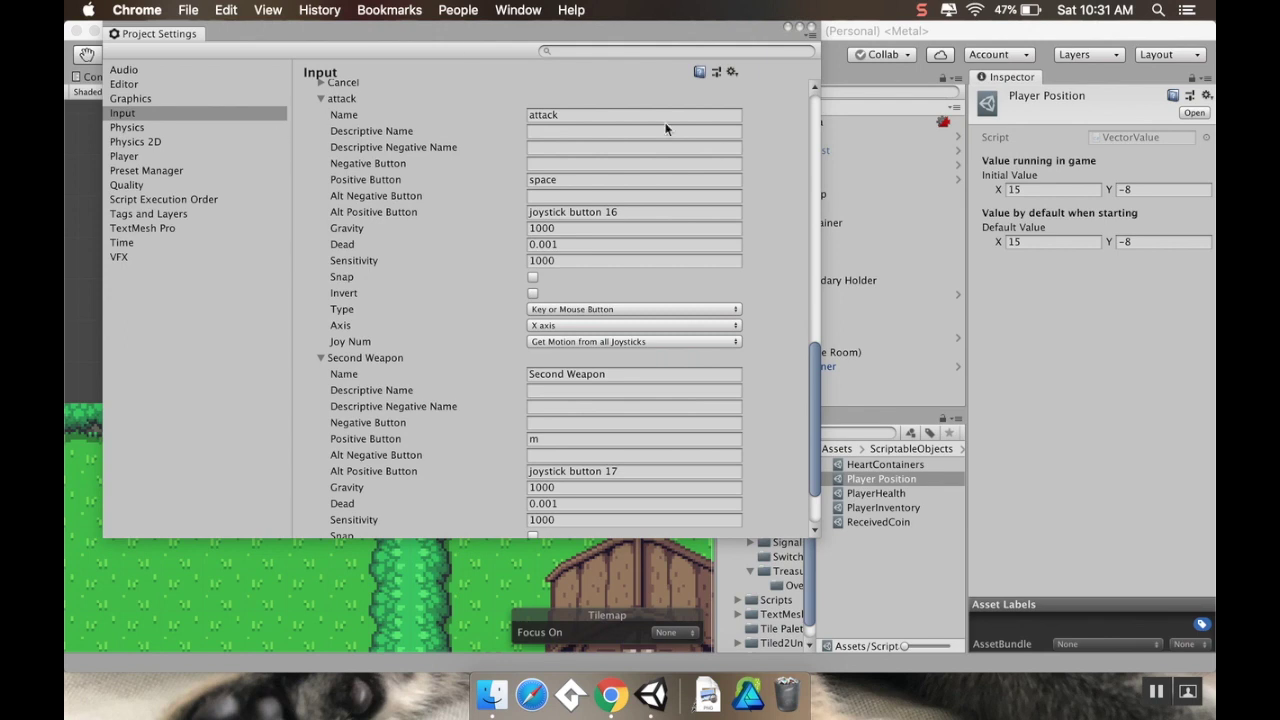
left_click(814, 30)
Step: Run the scene and test the player's movement, attack and second weapon near the pots
left_click(606, 57)
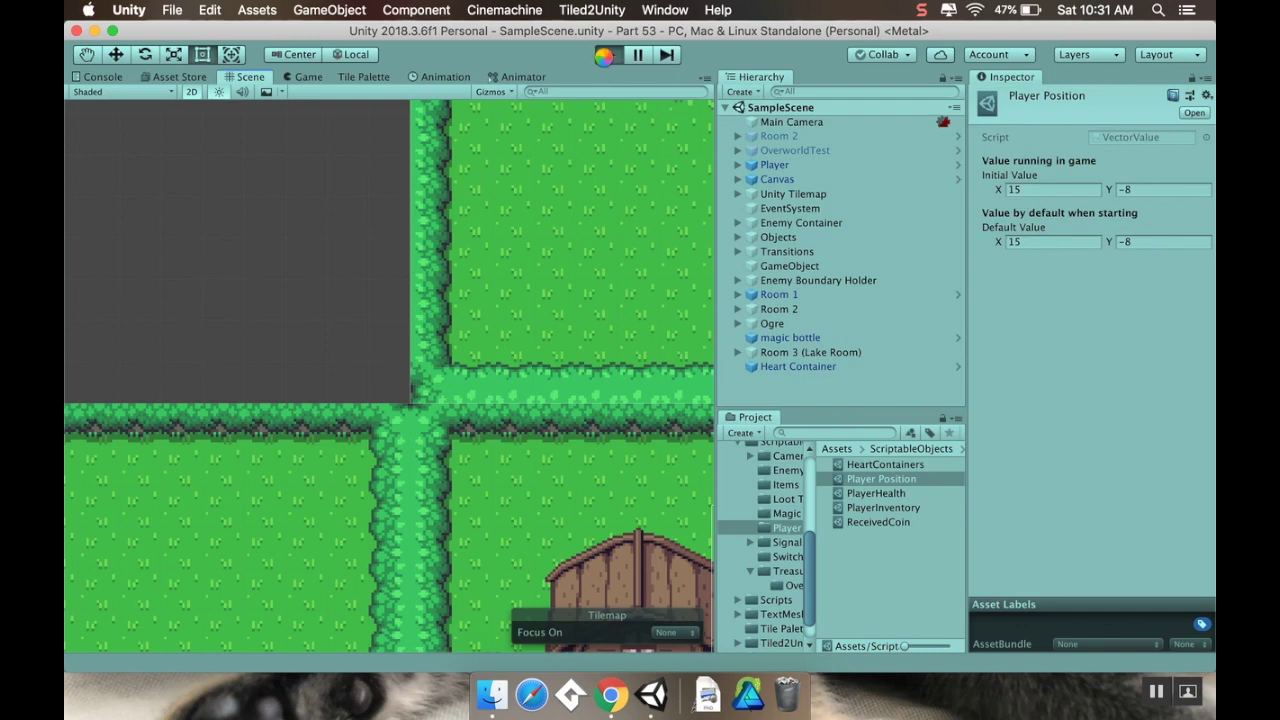
key("Left")
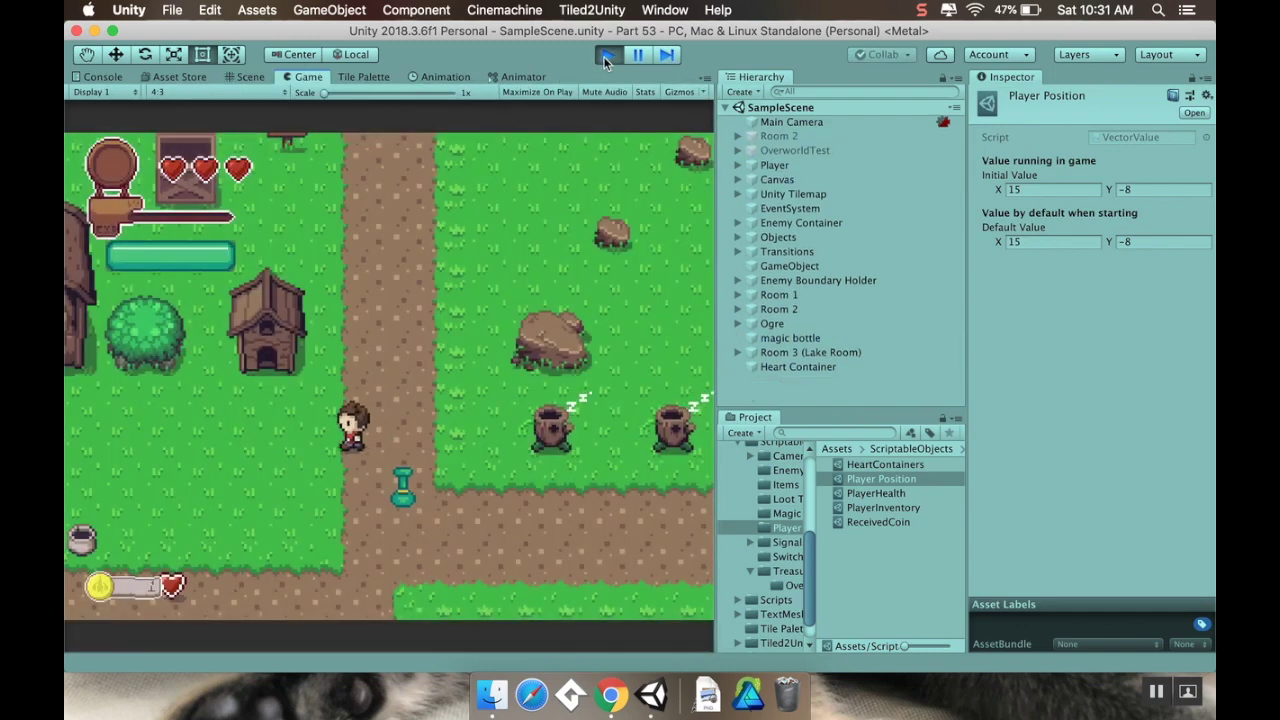
key("Down")
key("space")
key("Left")
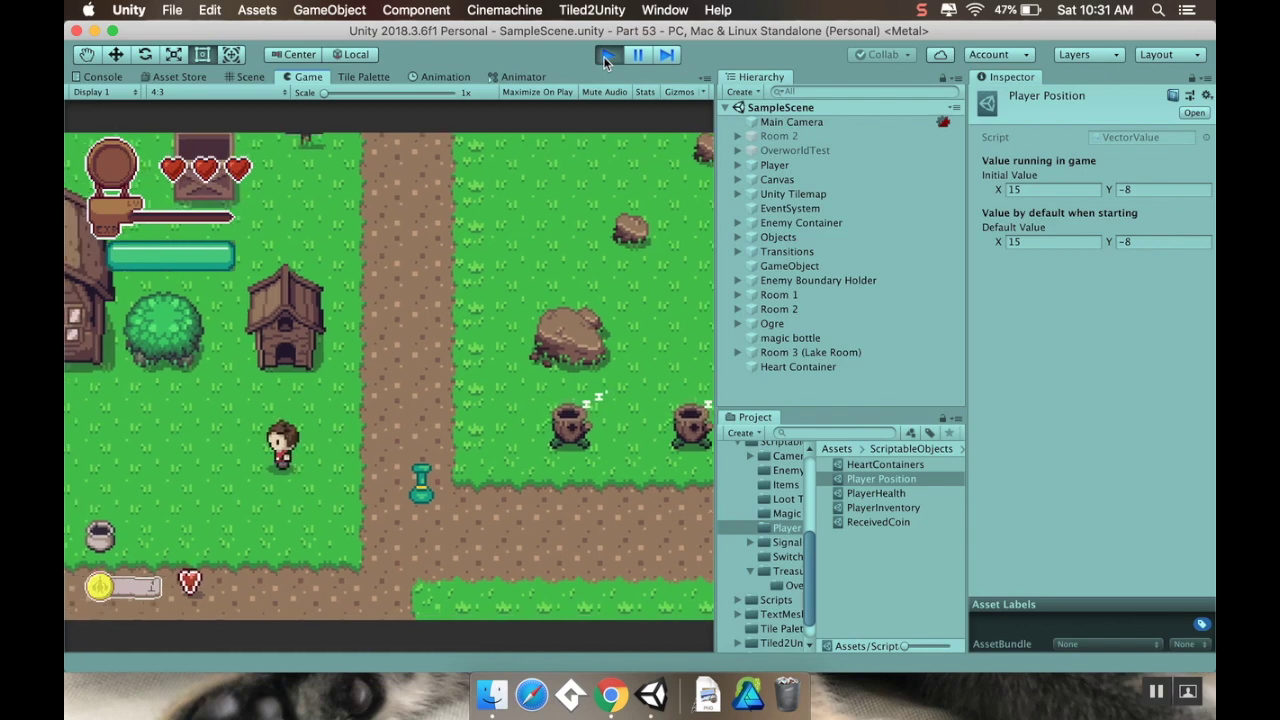
key("Down")
key("m")
key("Right")
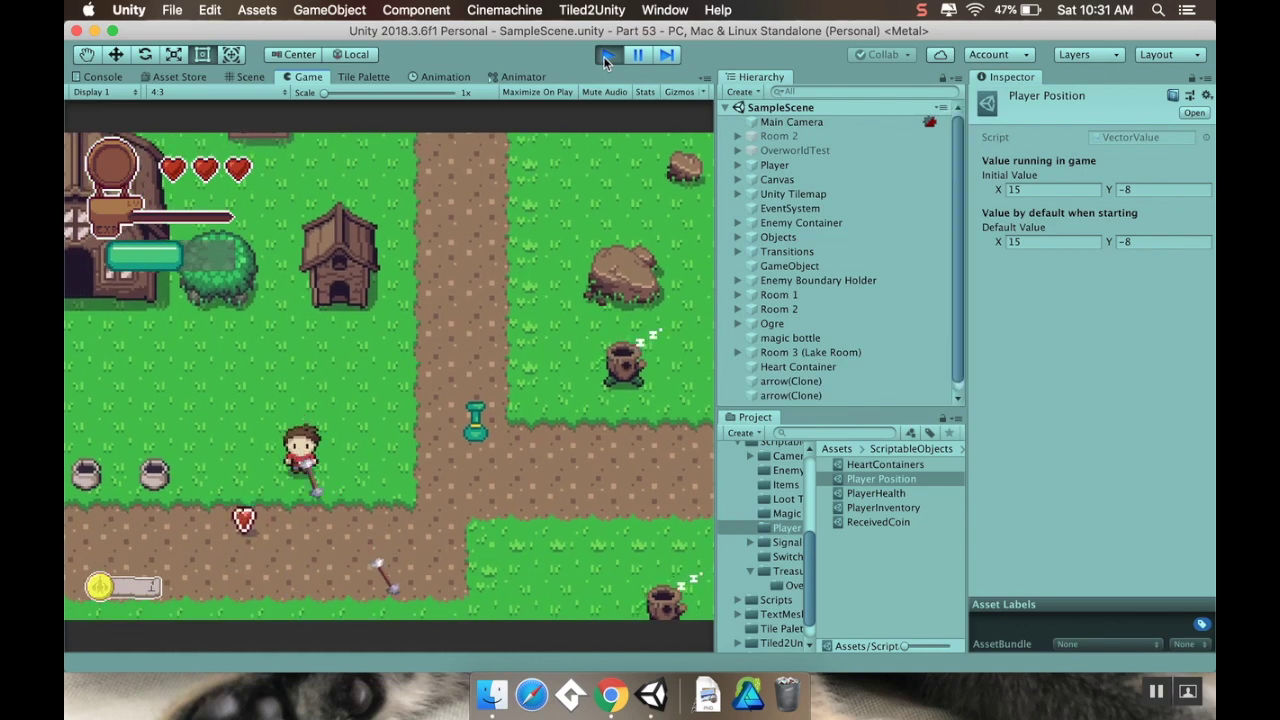
Step: Keep testing the player's movement, attack and second weapon around the pots and the dirt path in play mode
key("m")
key("Up")
key("space")
key("Left")
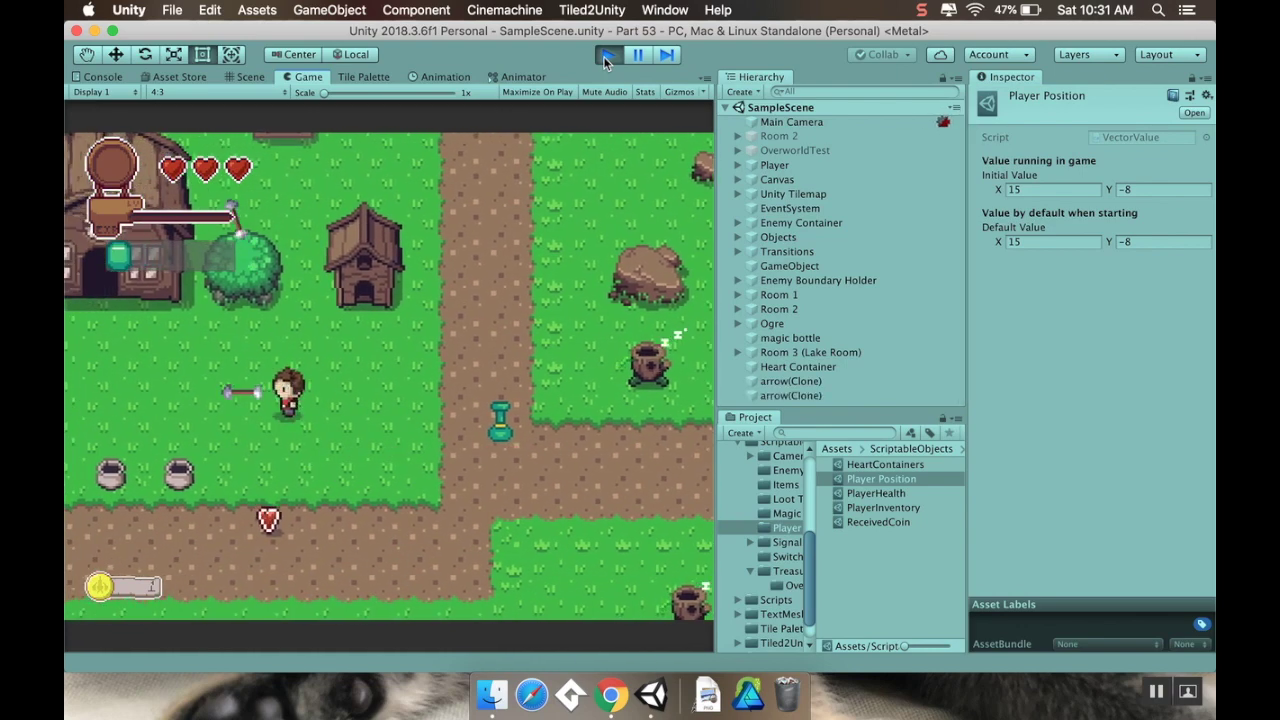
key("Down")
key("Up")
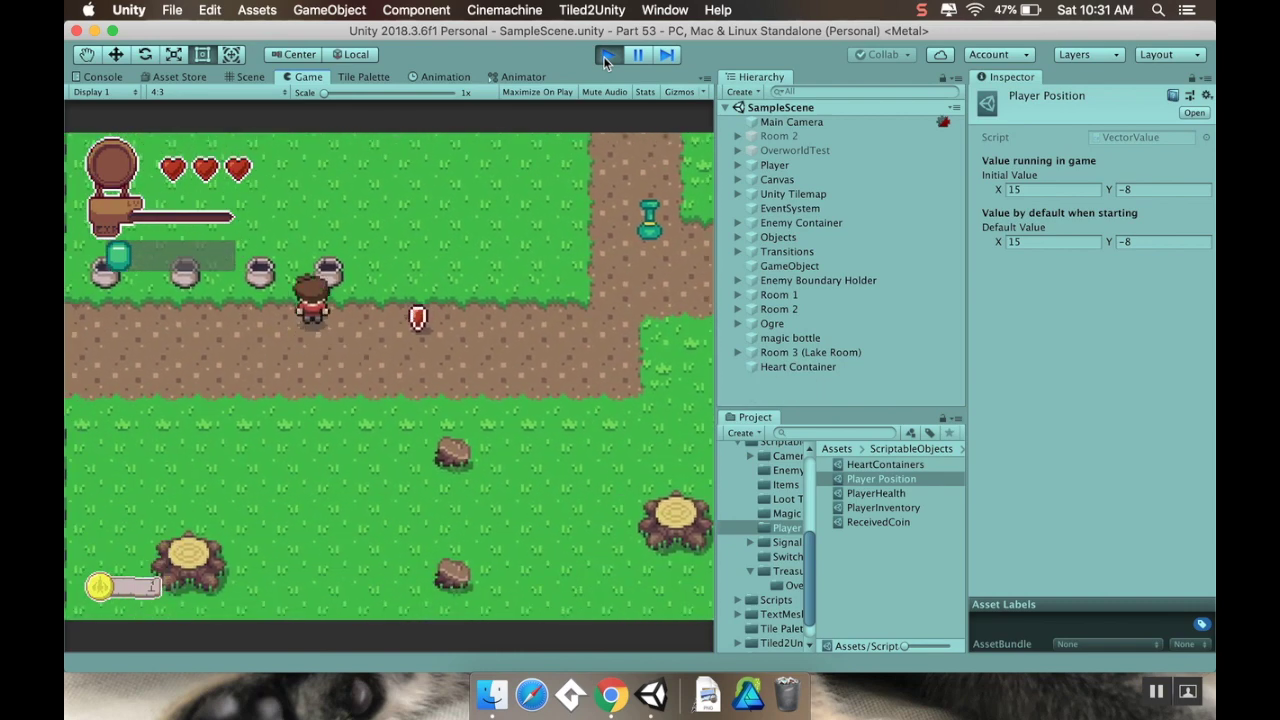
key("Left")
key("space")
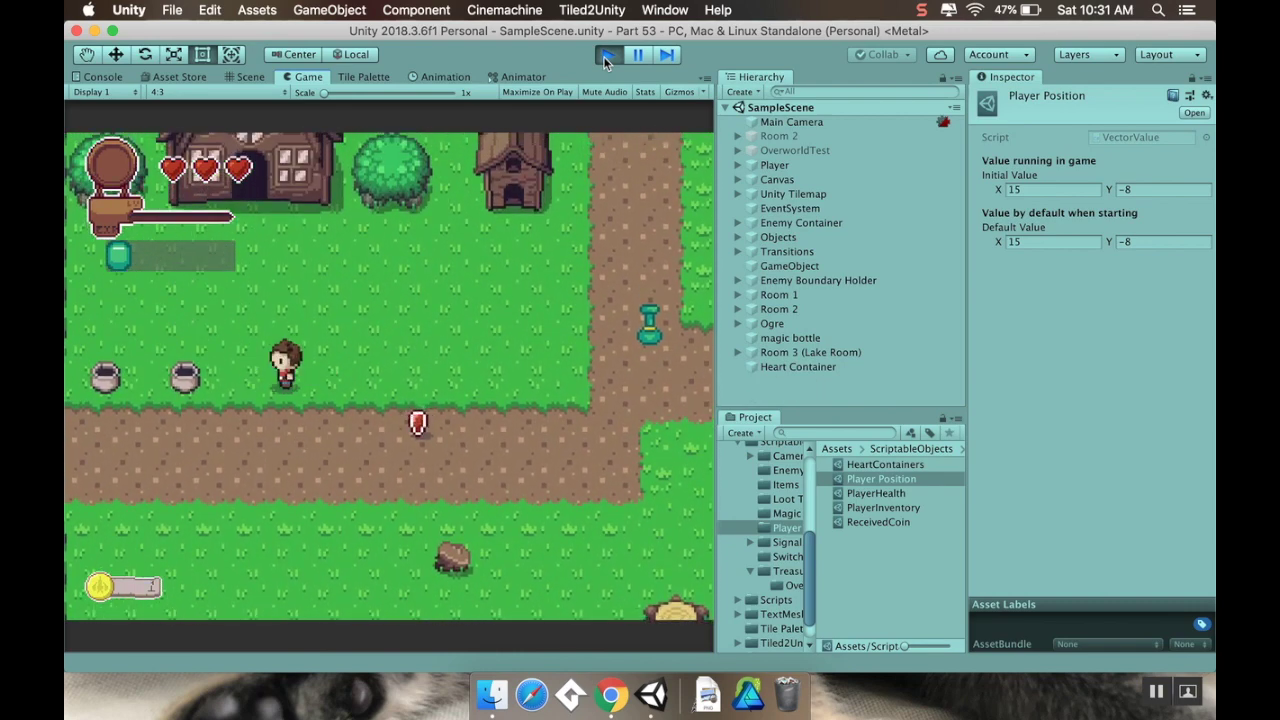
key("Up")
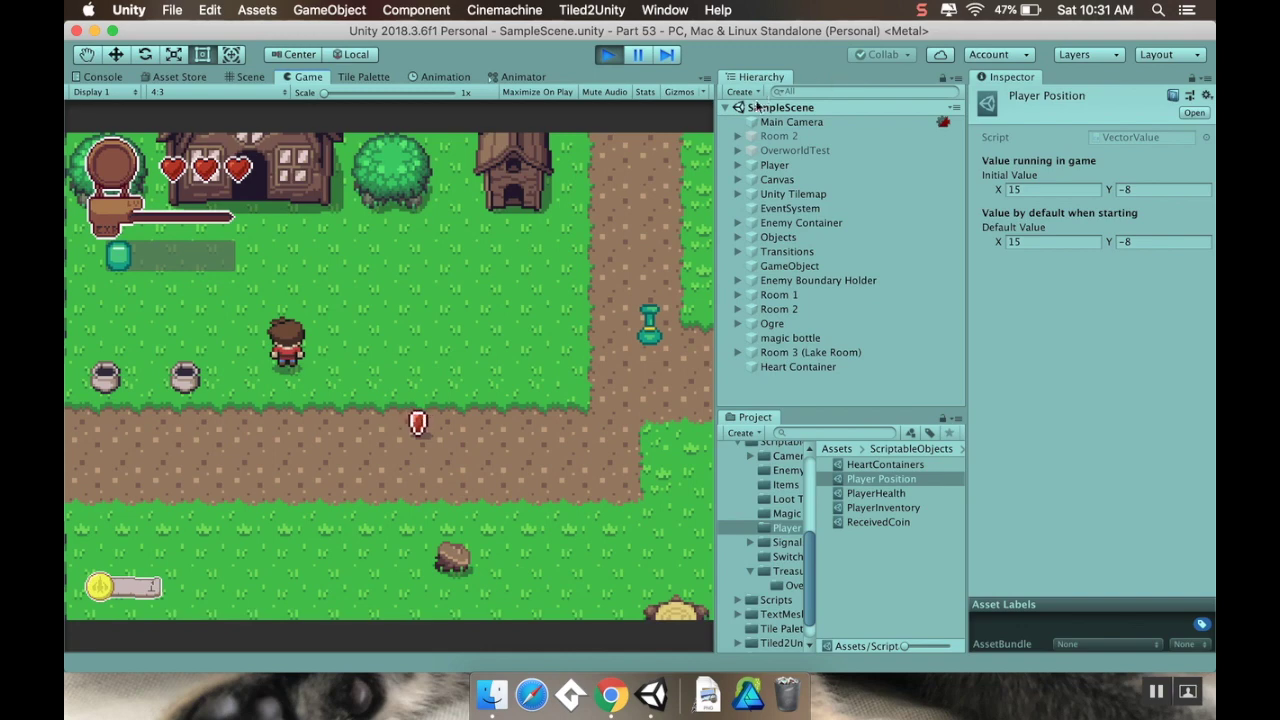
Step: Expand the Player object in the Hierarchy and attack in different directions while checking which hit box objects activate
left_click(738, 166)
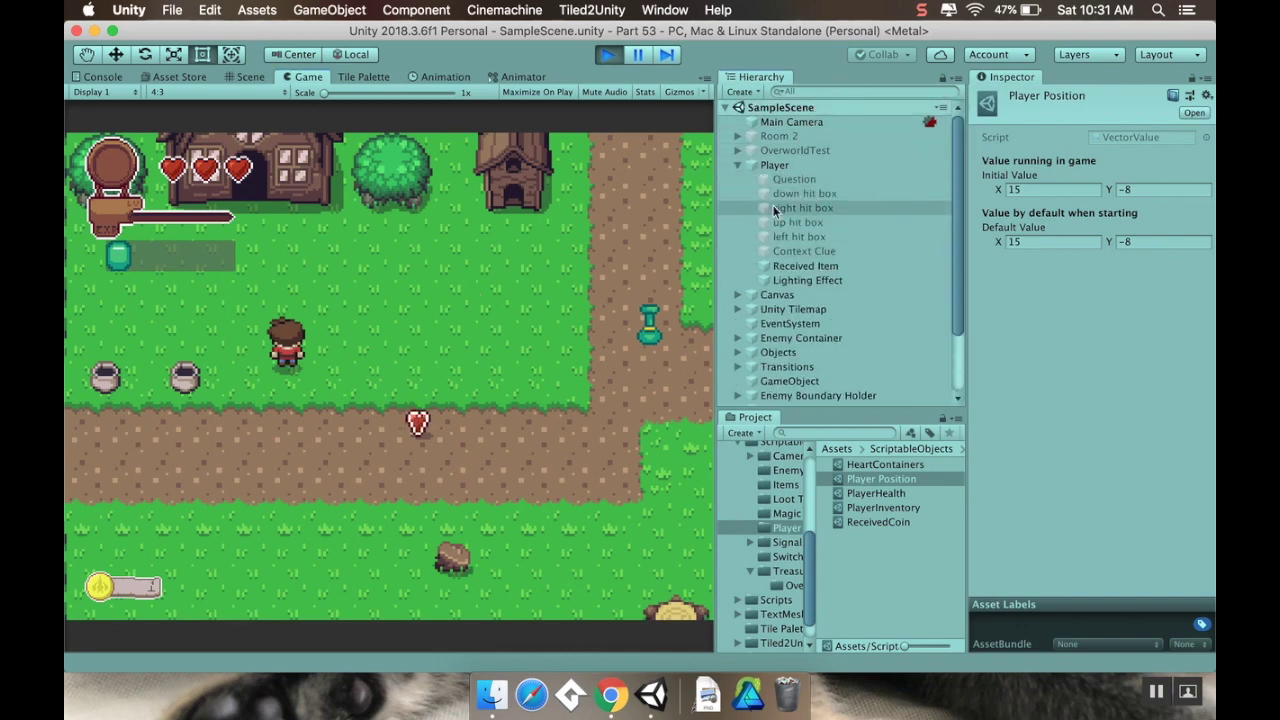
left_click(413, 318)
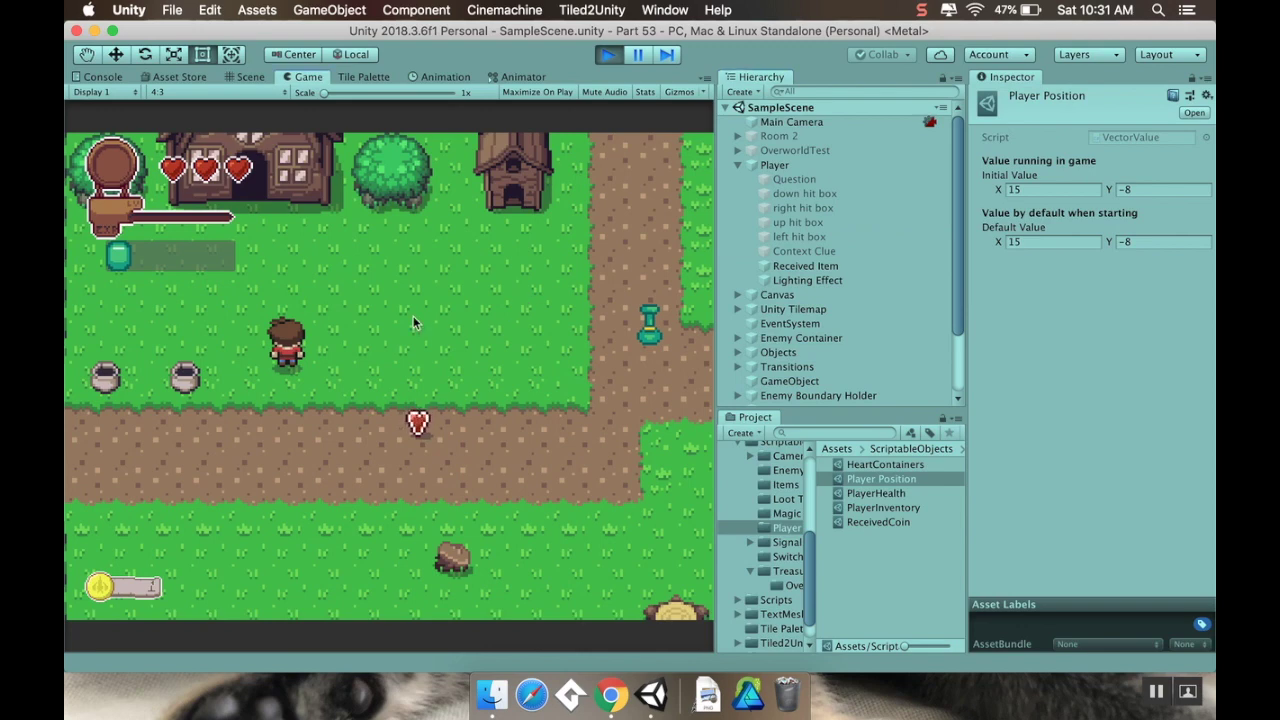
key("Down")
key("Right")
key("Down")
key("Right")
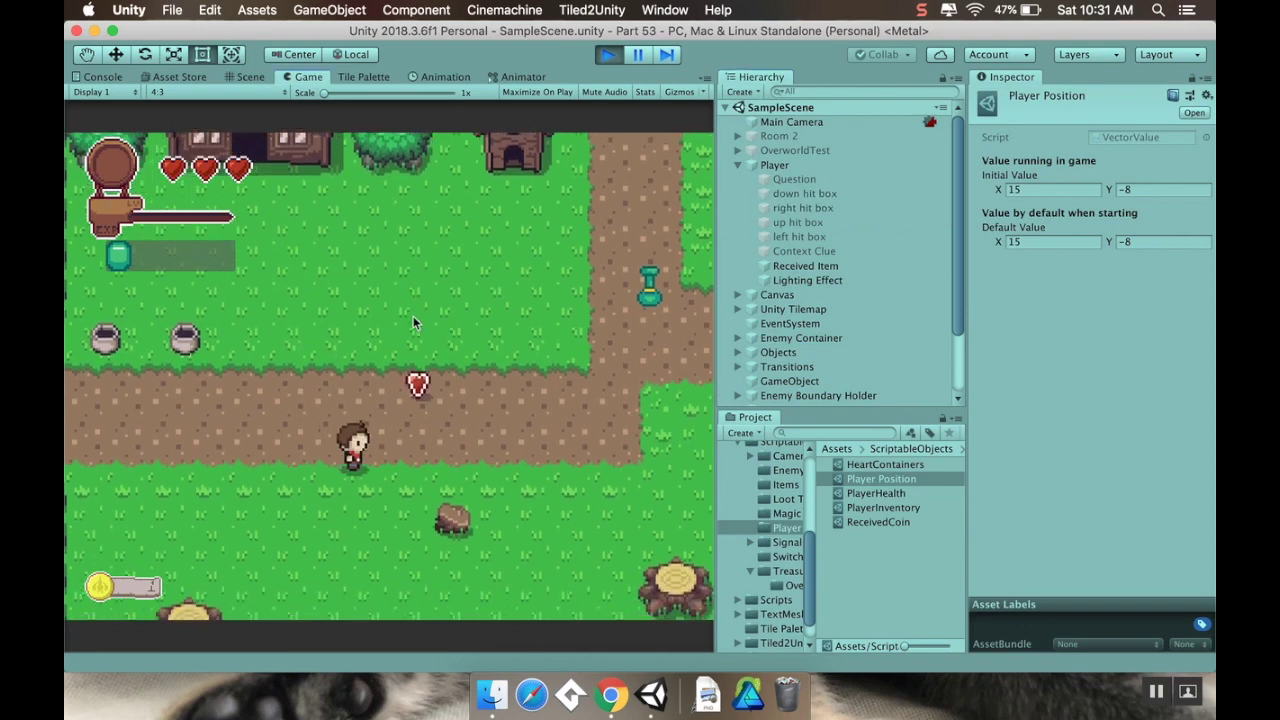
key("Right")
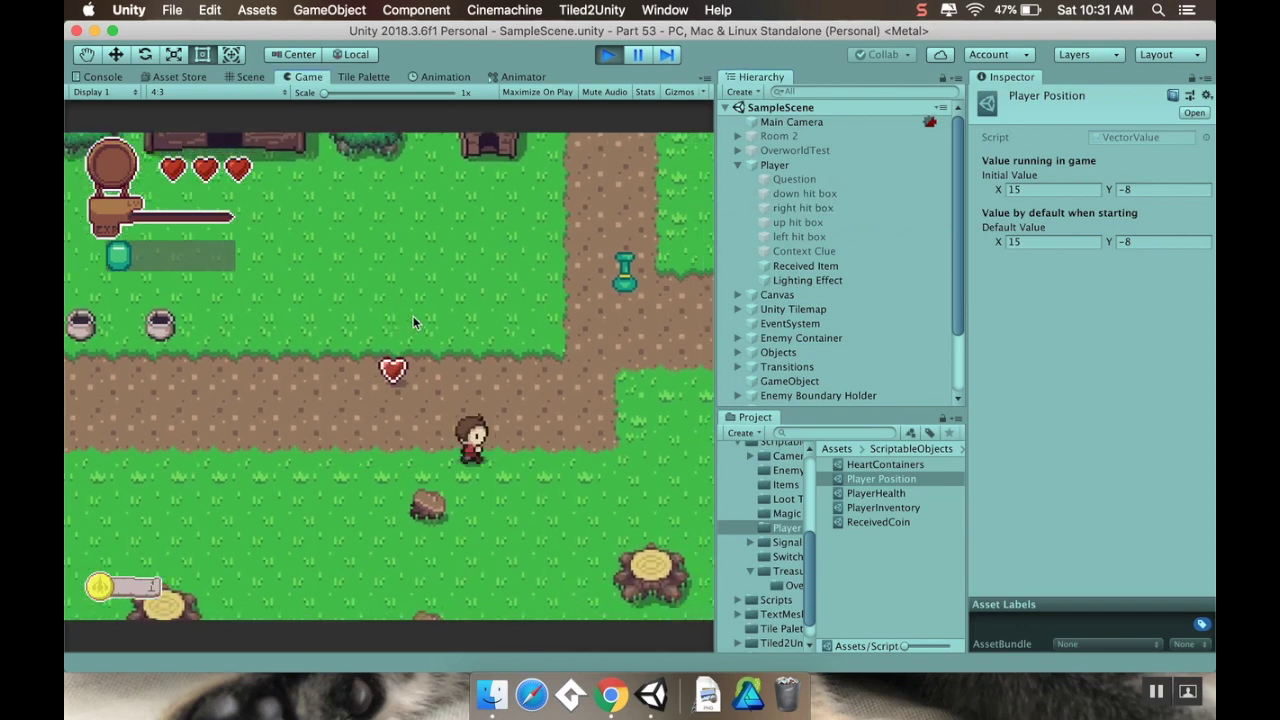
key("Left")
key("Up")
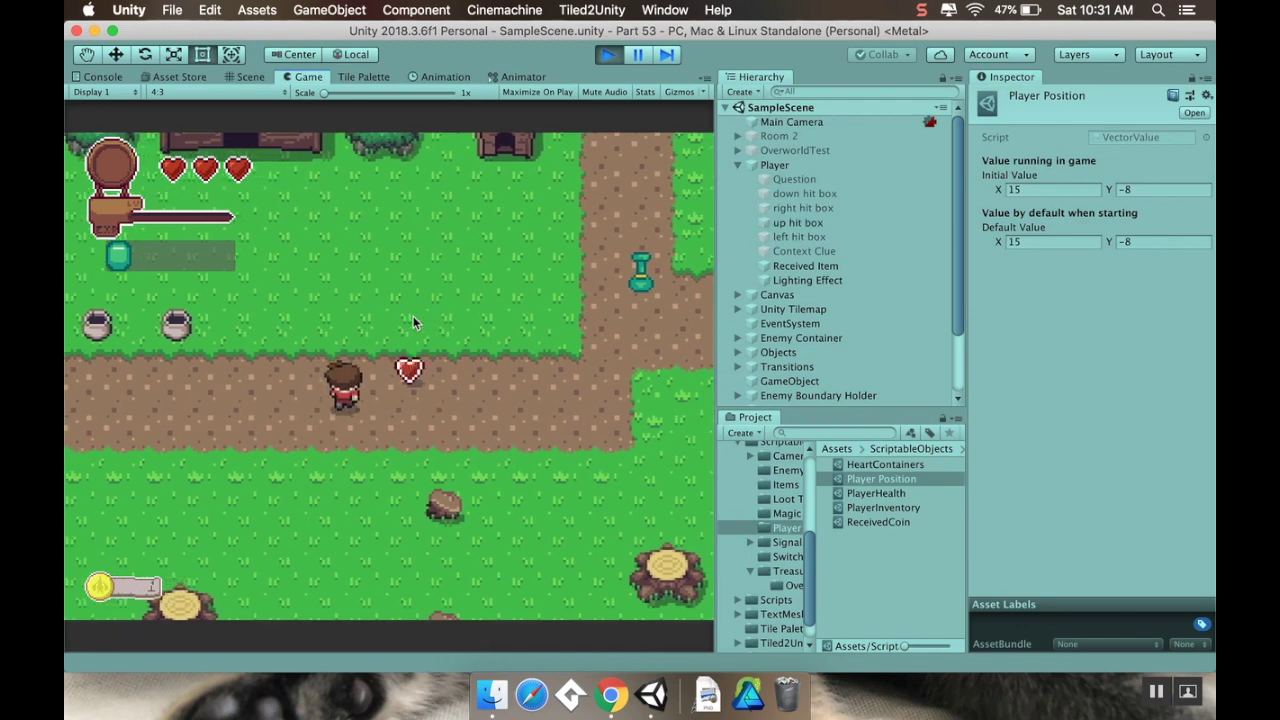
key("Down")
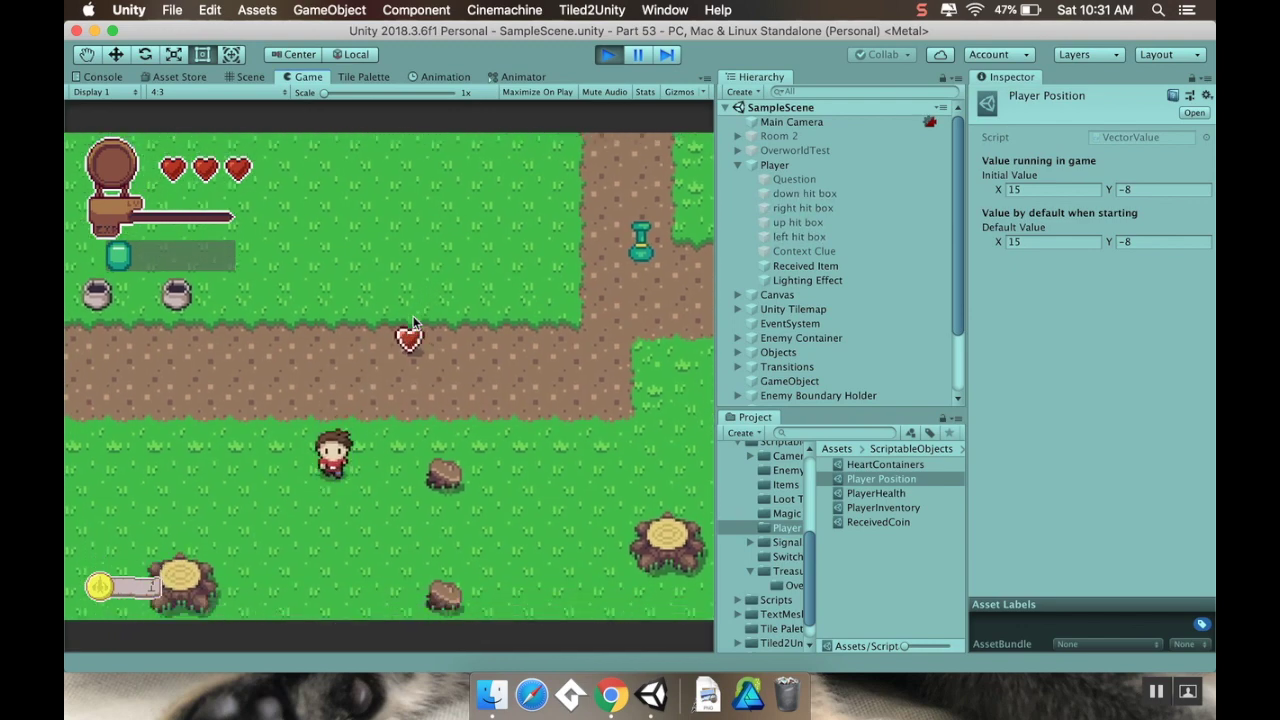
key("Down")
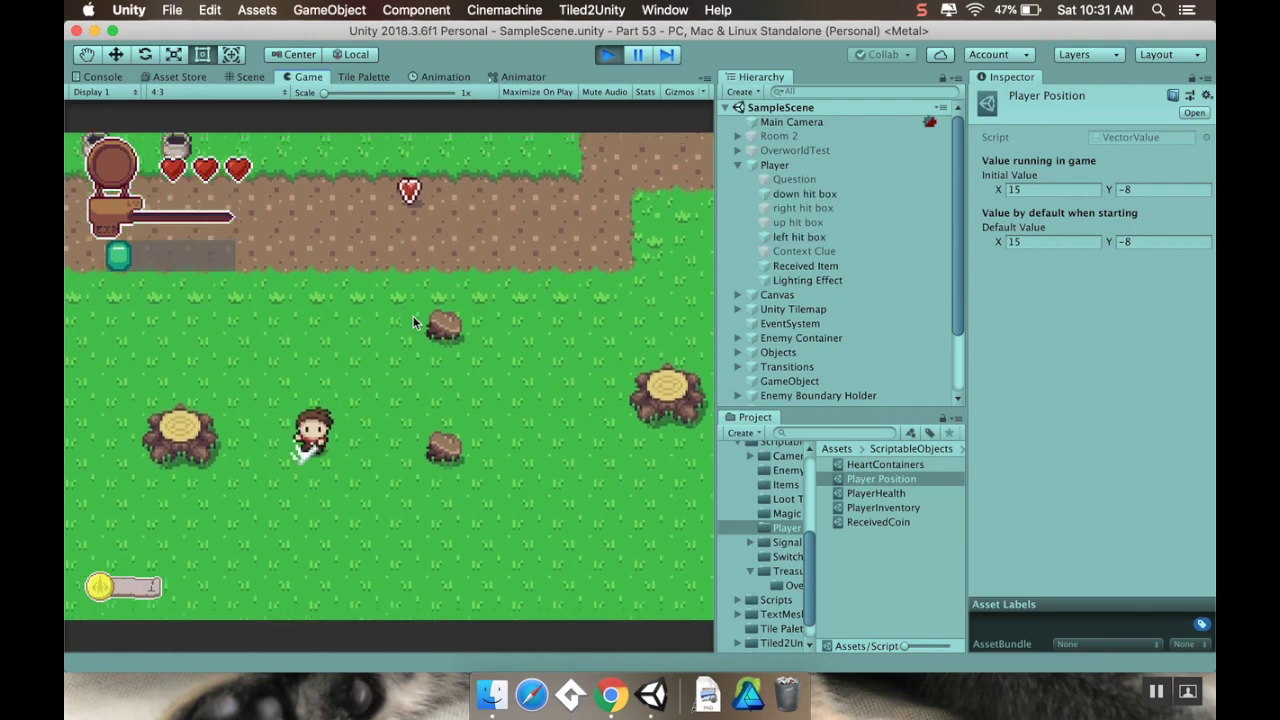
key("Up")
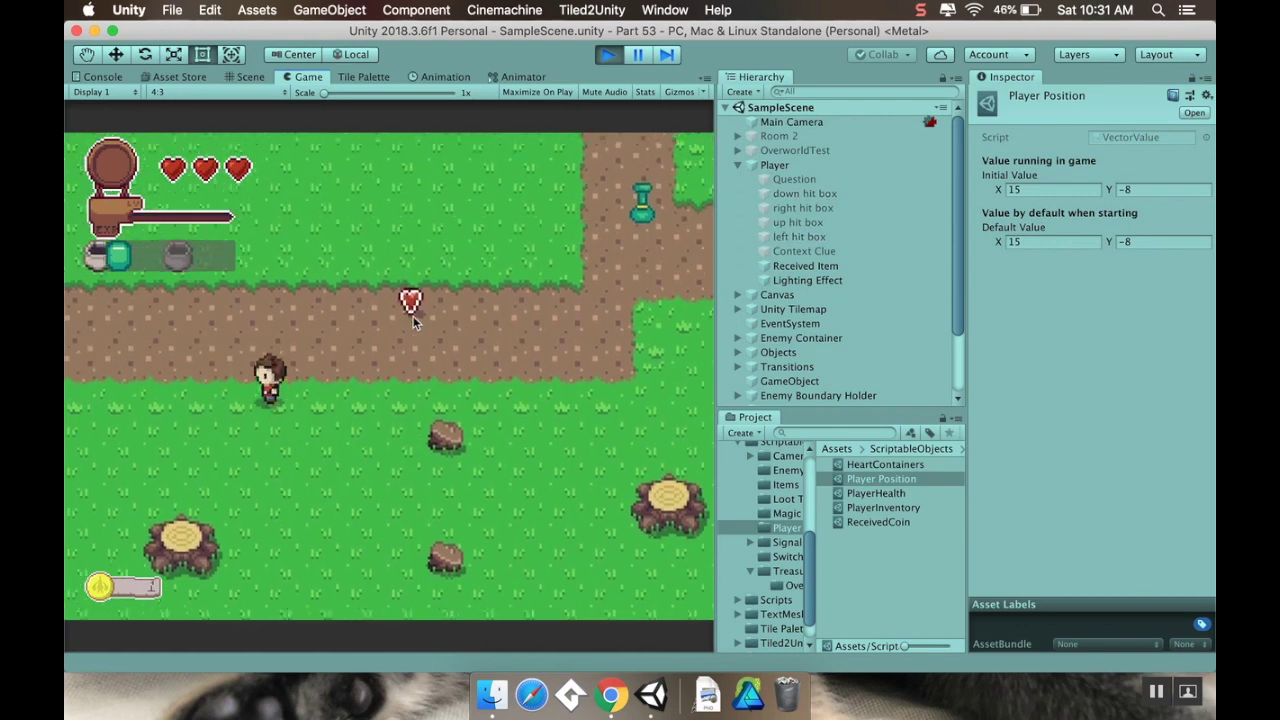
key("Right")
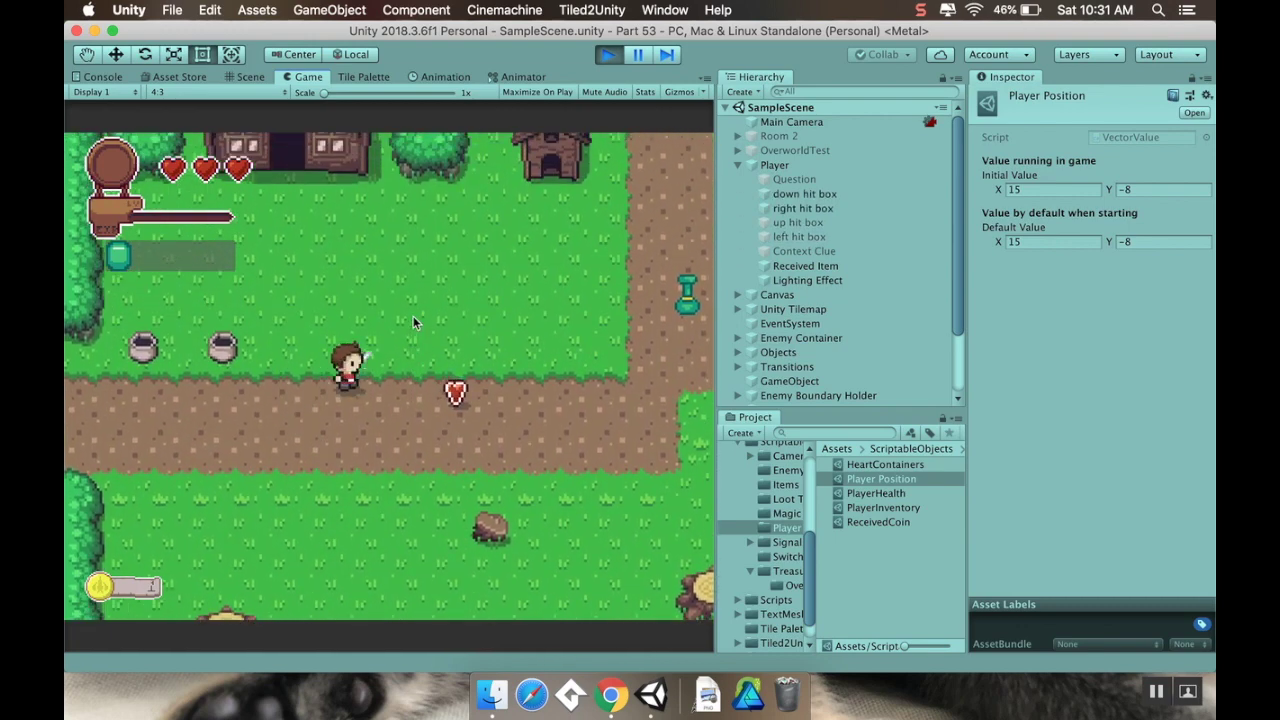
Step: Pick up the heart on the path and walk the player down onto the grass and back up
key("Left")
key("Down")
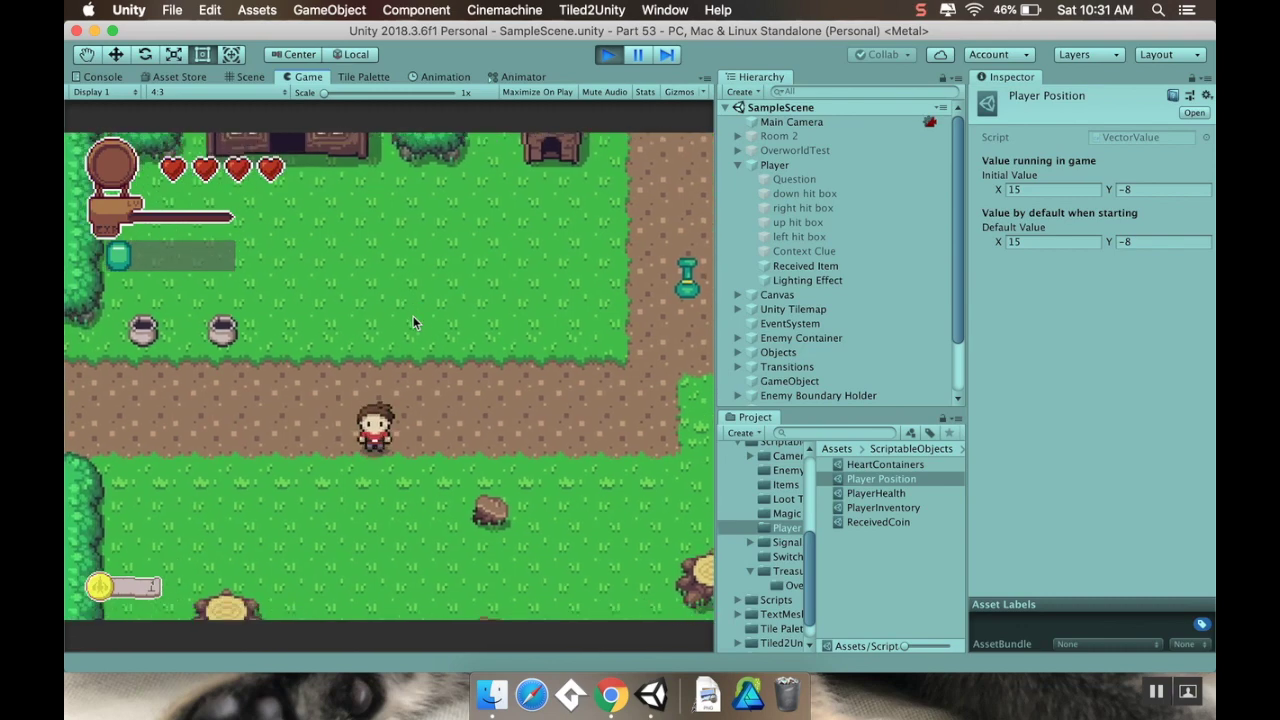
key("space")
key("Down")
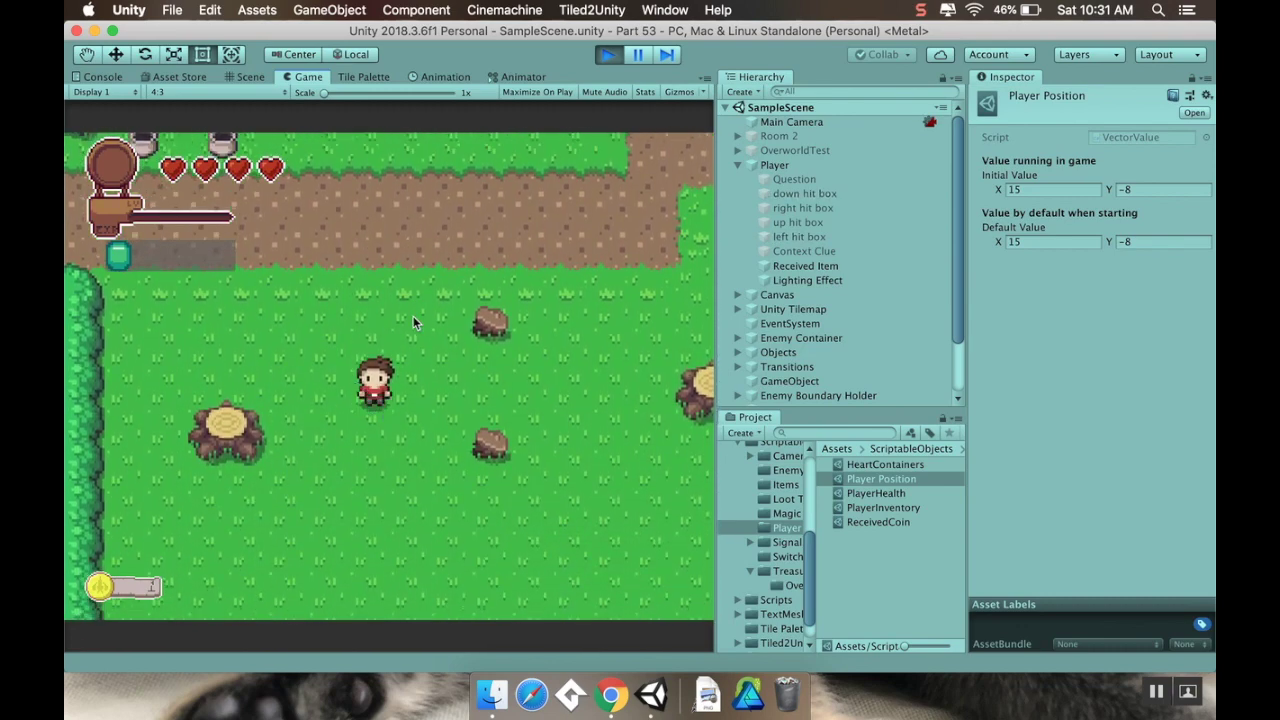
key("Up")
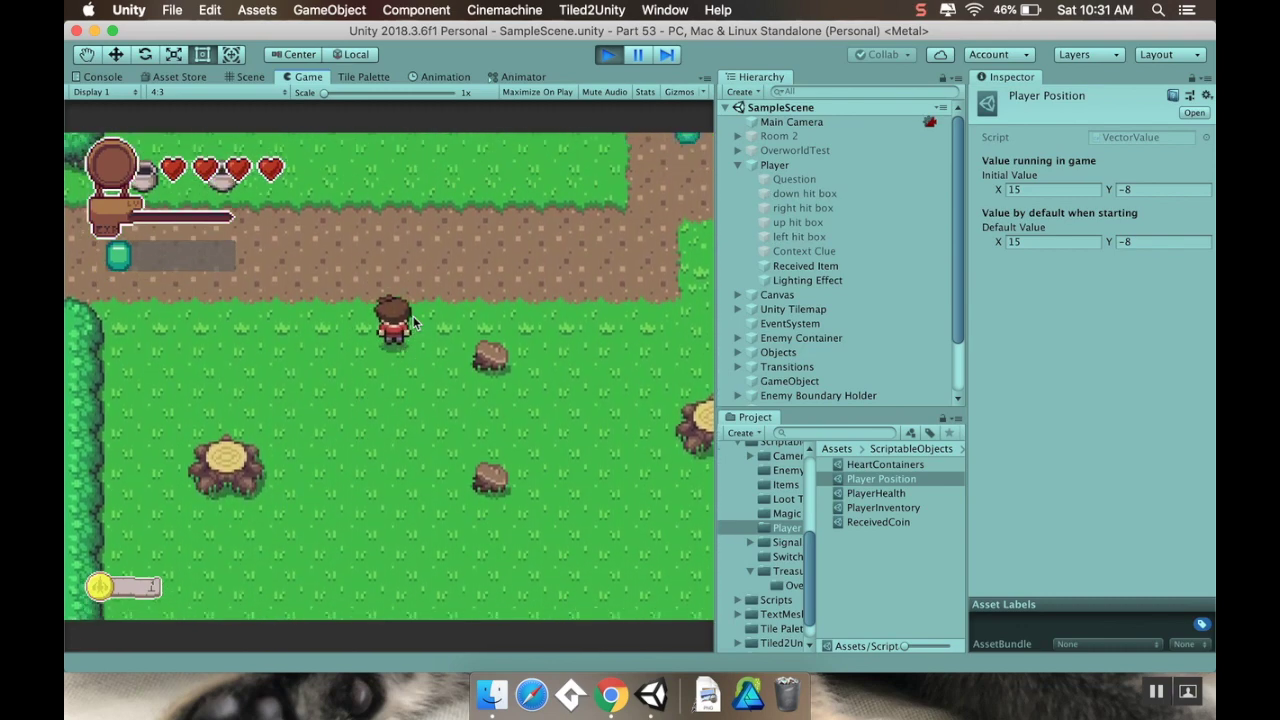
Step: Test firing an arrow and smashing the two remaining pots, and exit play mode
key("Up")
key("Left")
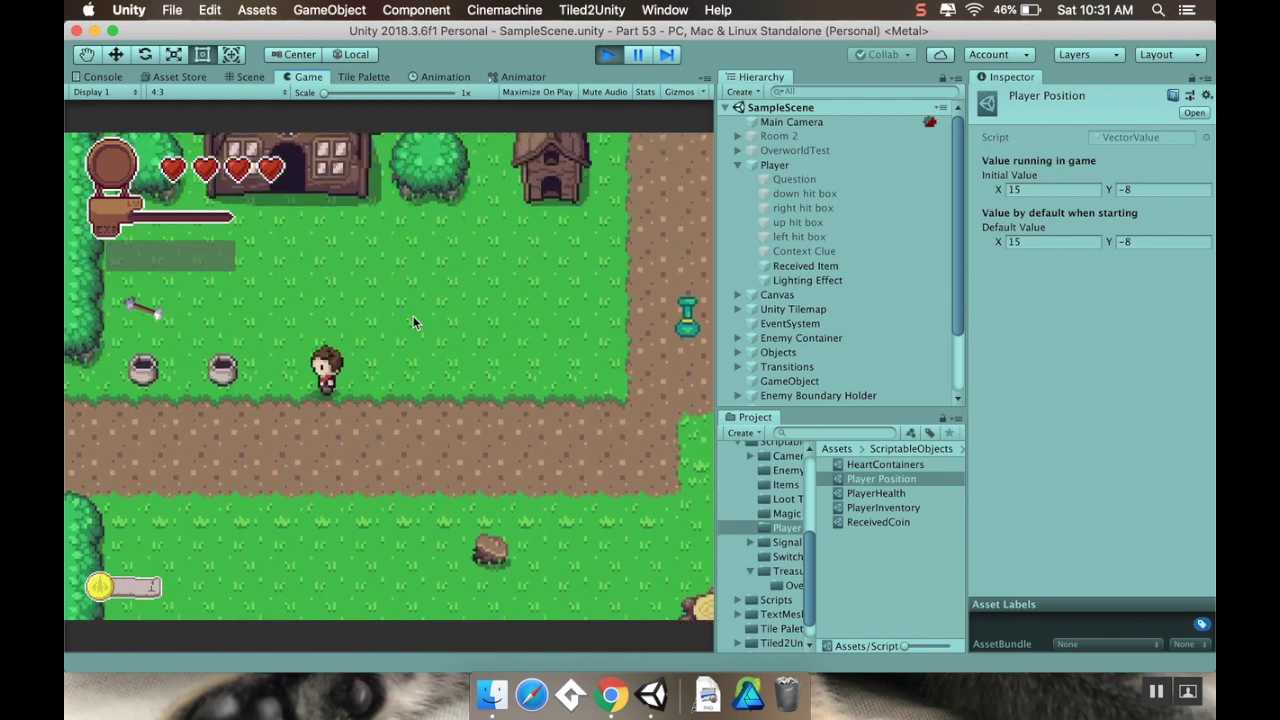
key("Left")
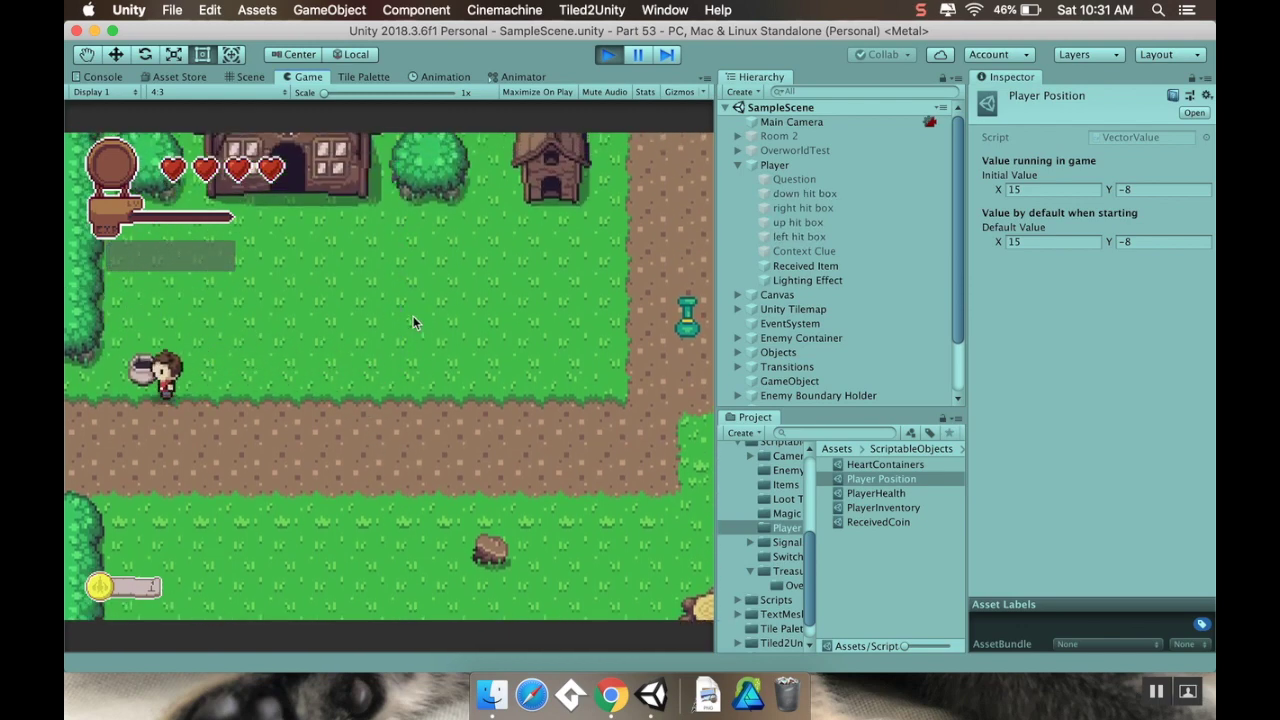
key("space")
key("Right")
key("Up")
key("Right")
key("Up")
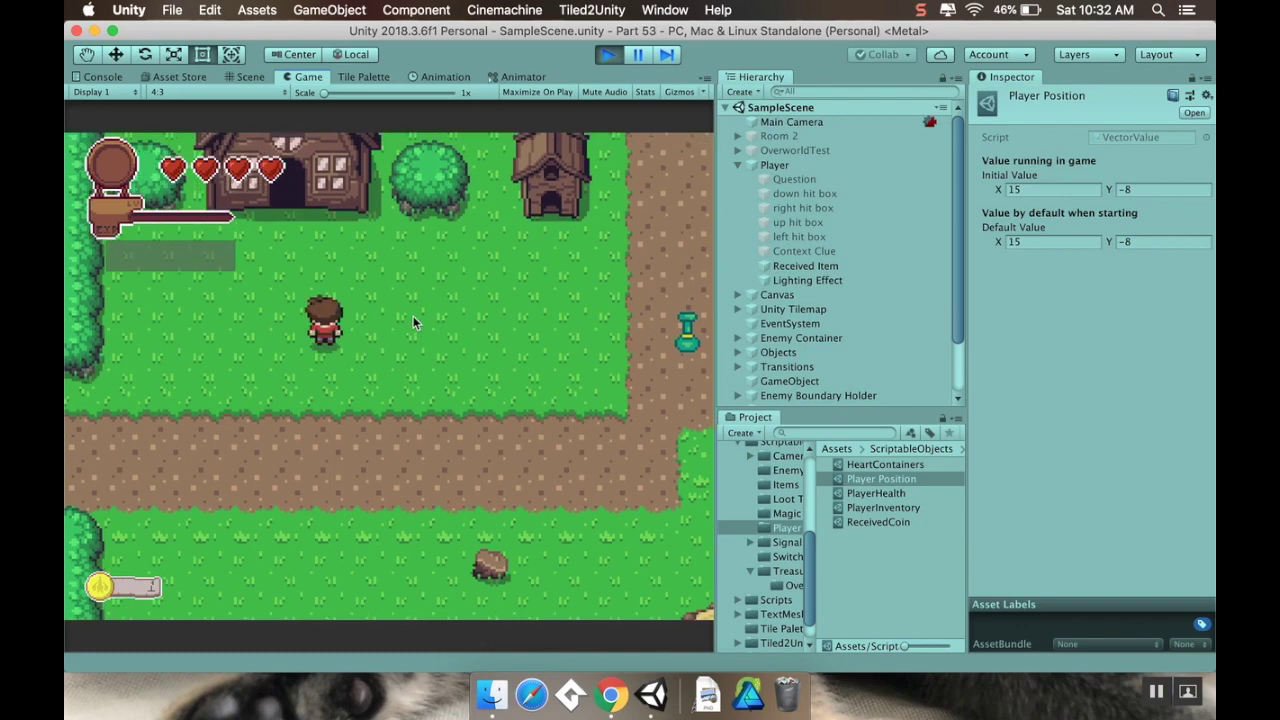
left_click(606, 56)
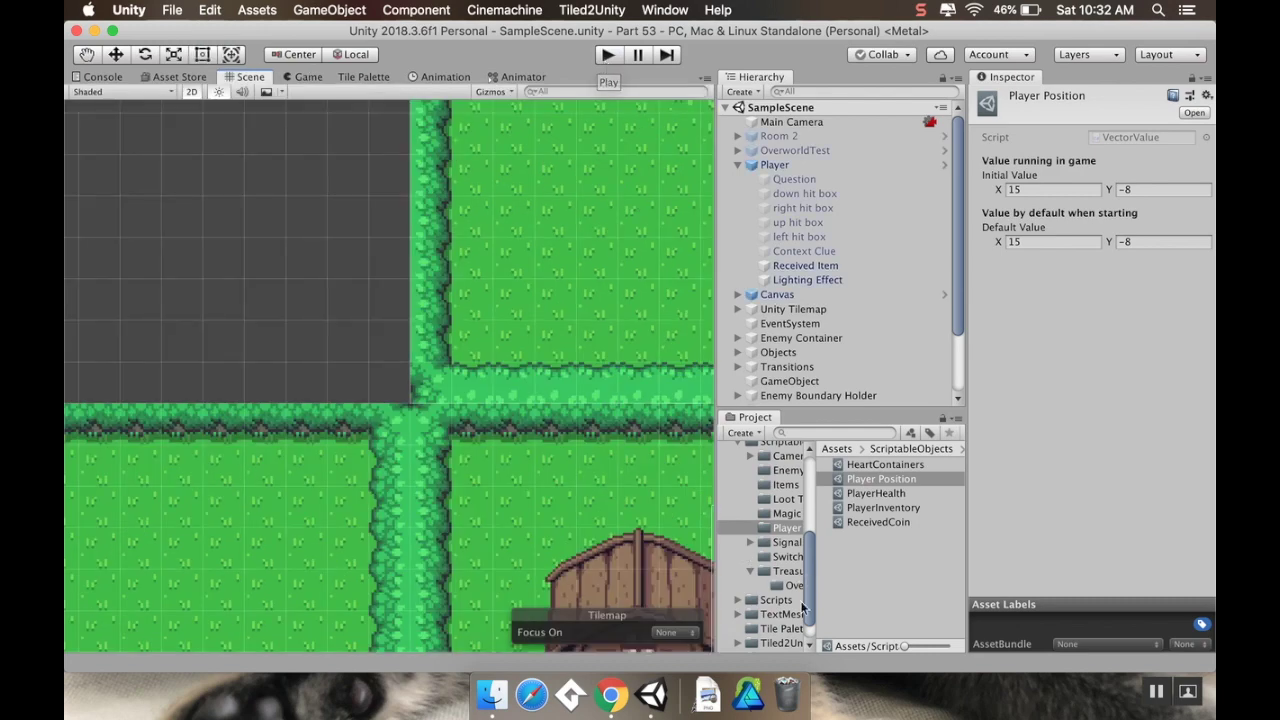
Step: Create a new scene named StartMenu in the Scenes folder and open it
scroll(755, 469, "up", 2)
left_click(739, 472)
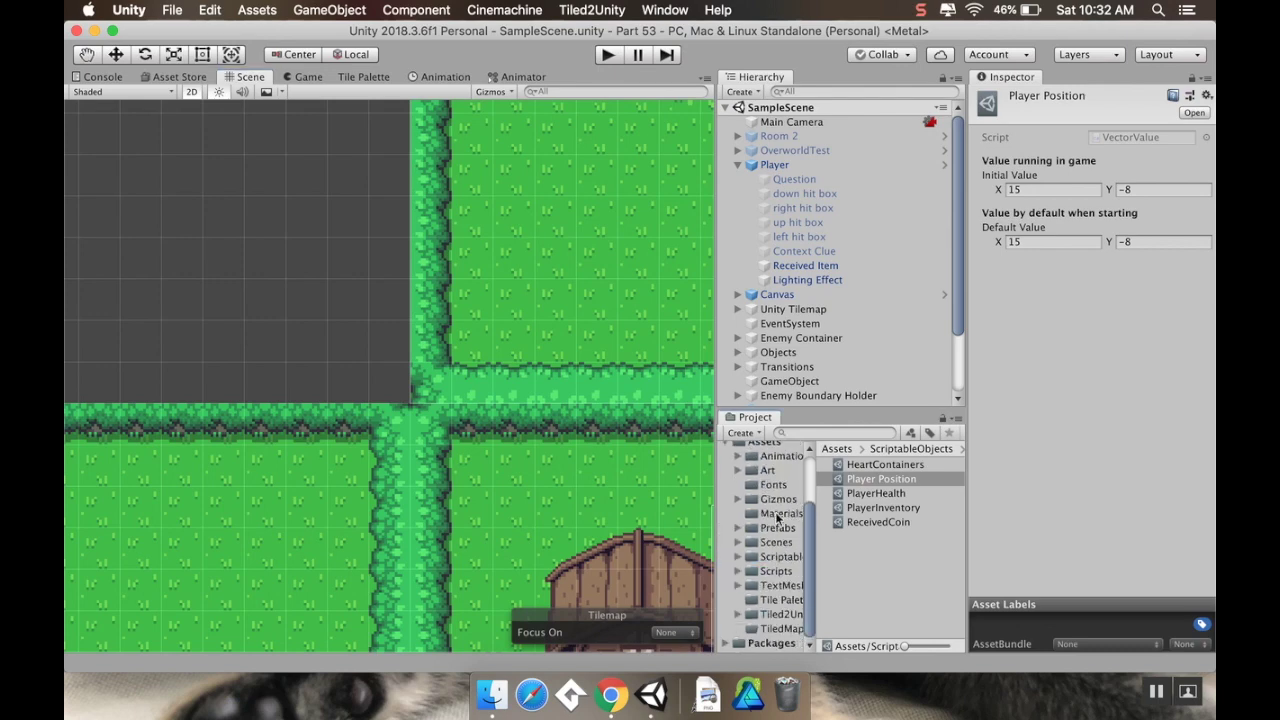
left_click(777, 542)
right_click(907, 557)
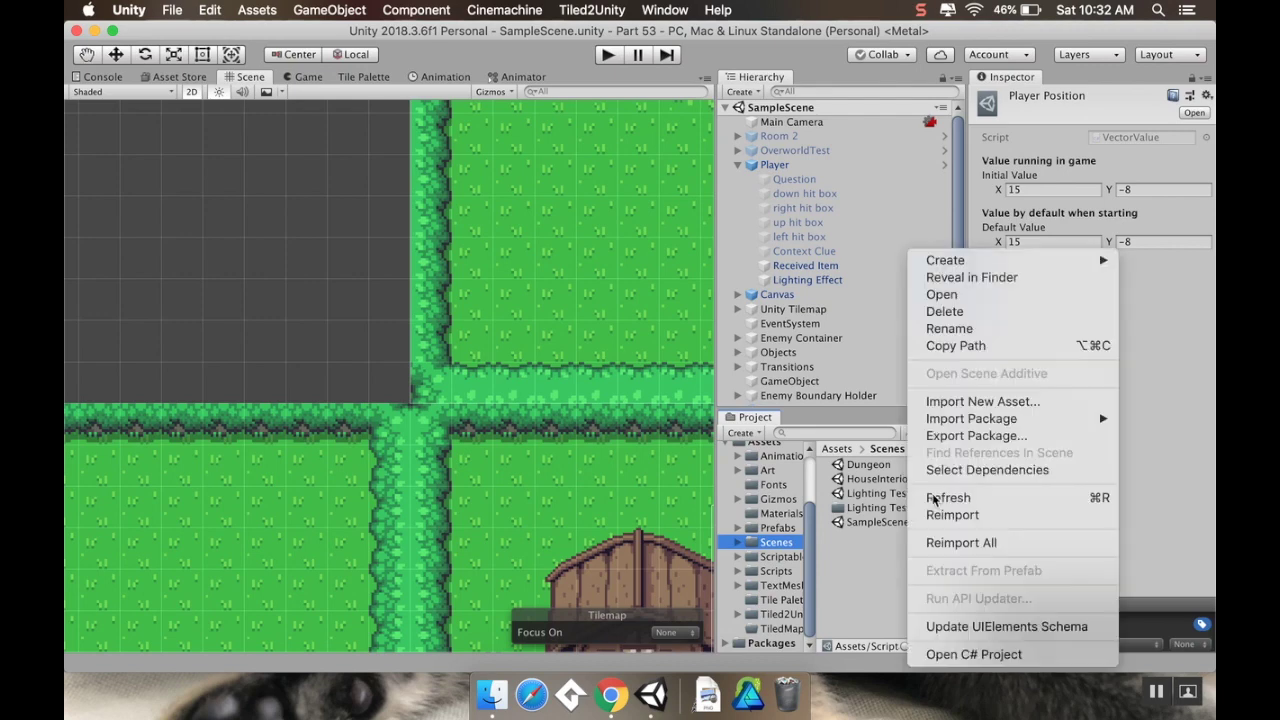
mouse_move(912, 266)
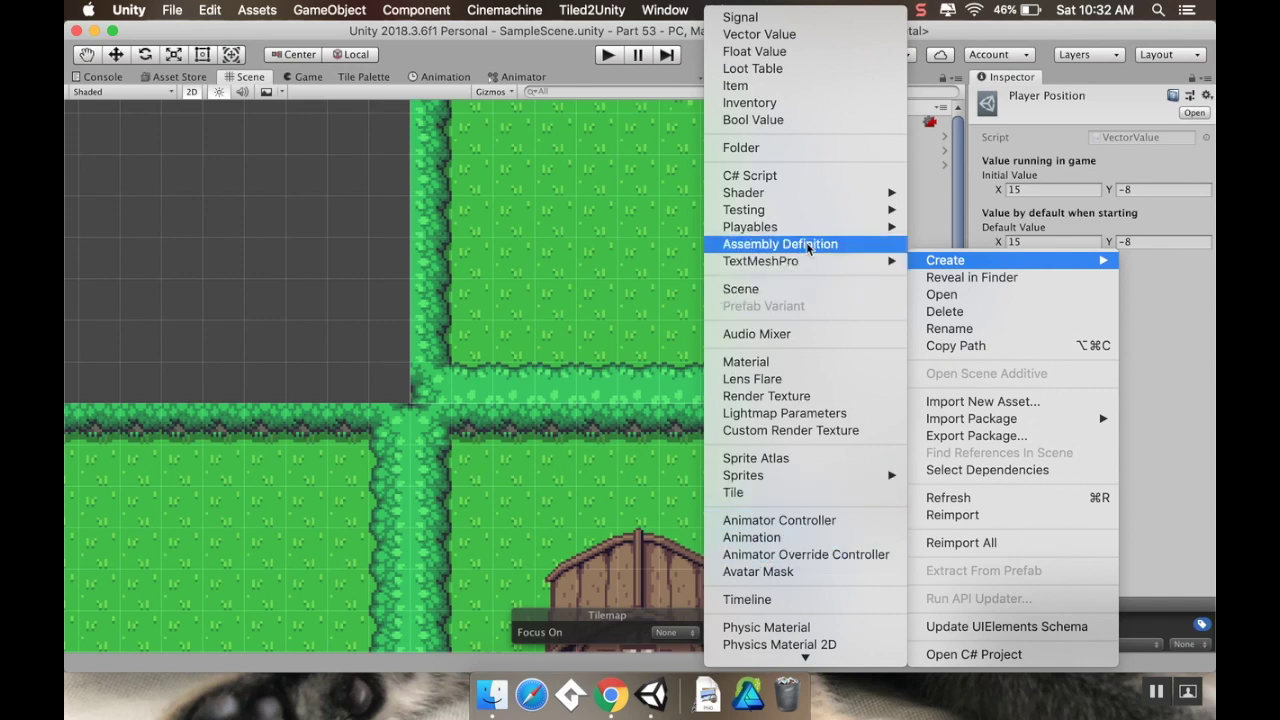
key("Escape")
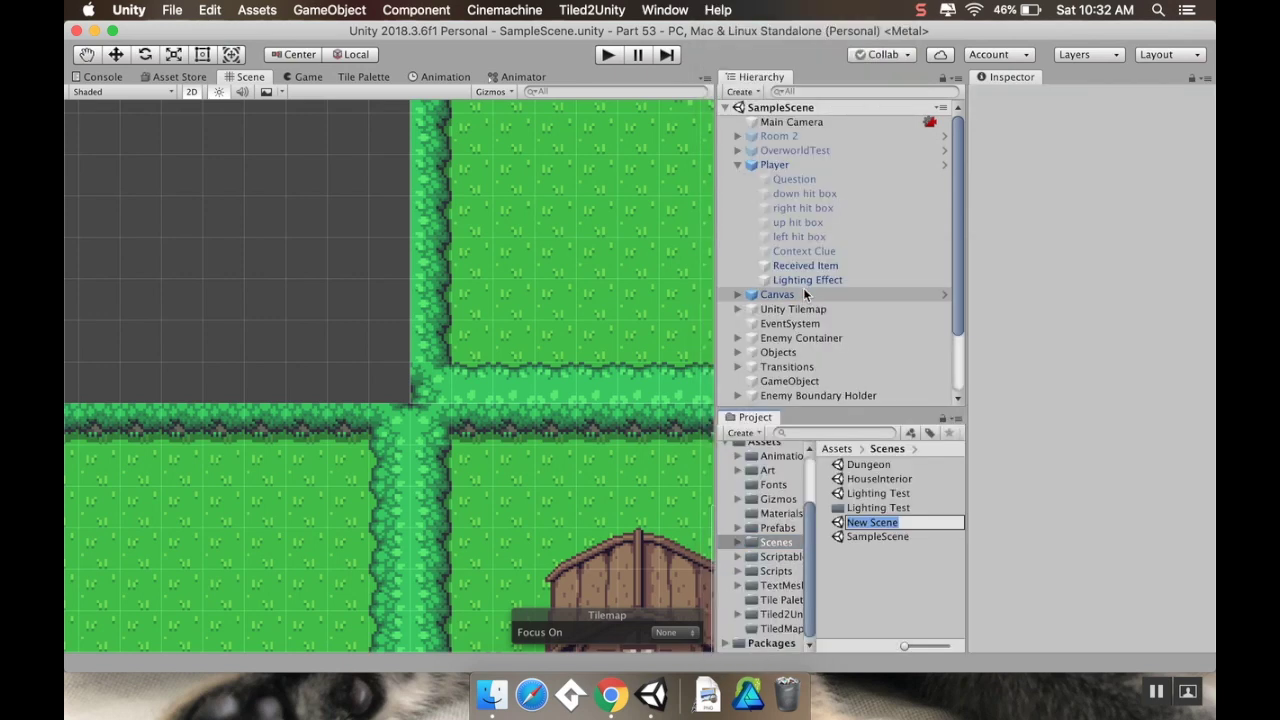
type("StartMenu")
key("Return")
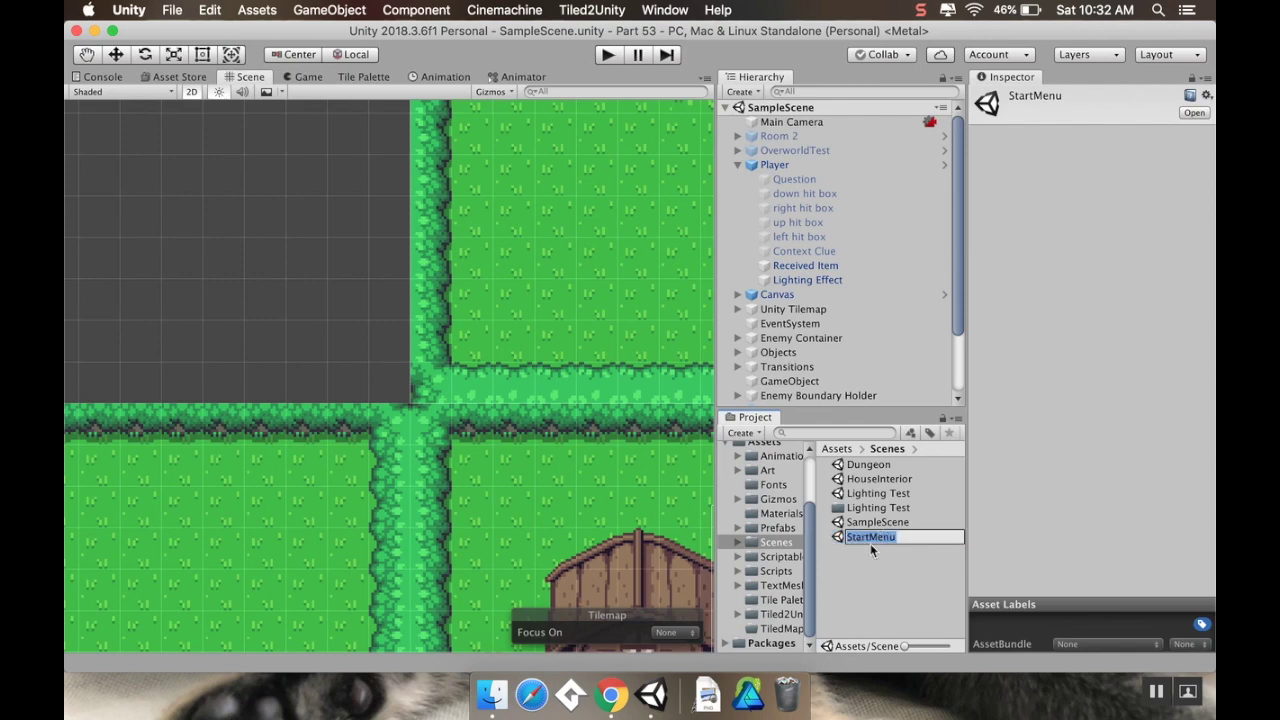
key("Up")
double_click(873, 537)
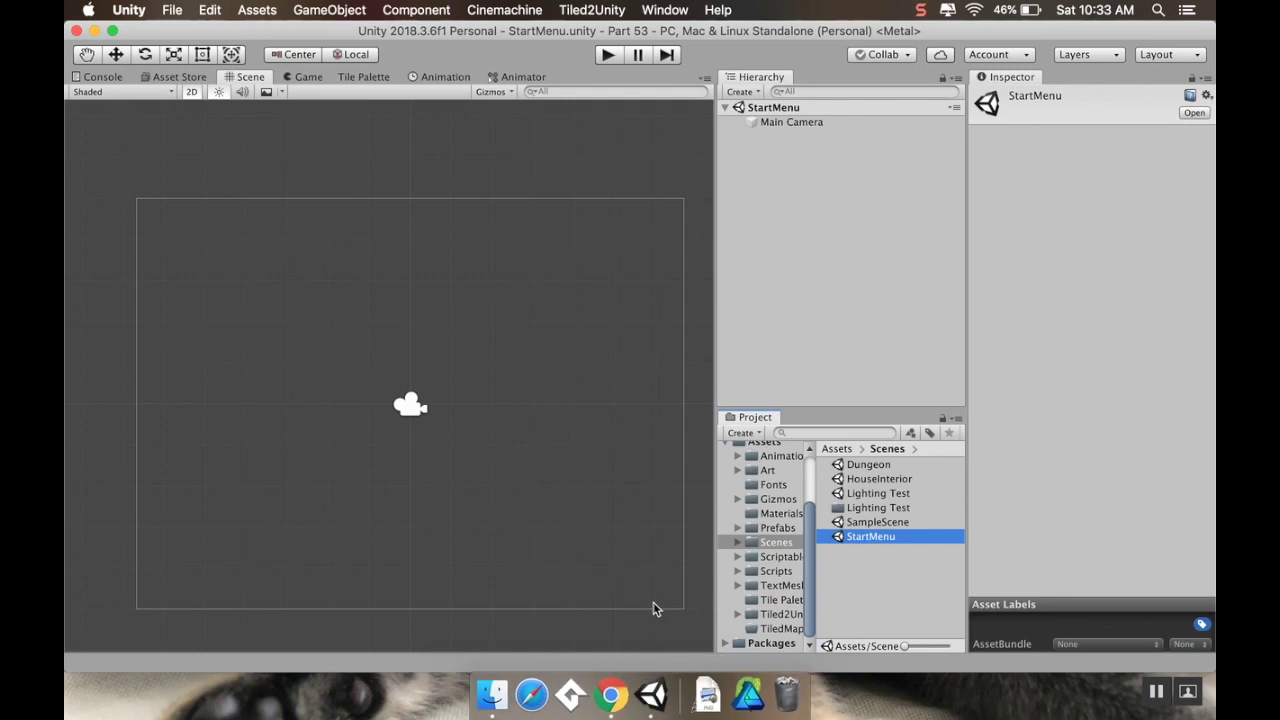
Step: Try to import the image cave_entrance_256x150.png into the project's Art folder
left_click(708, 685)
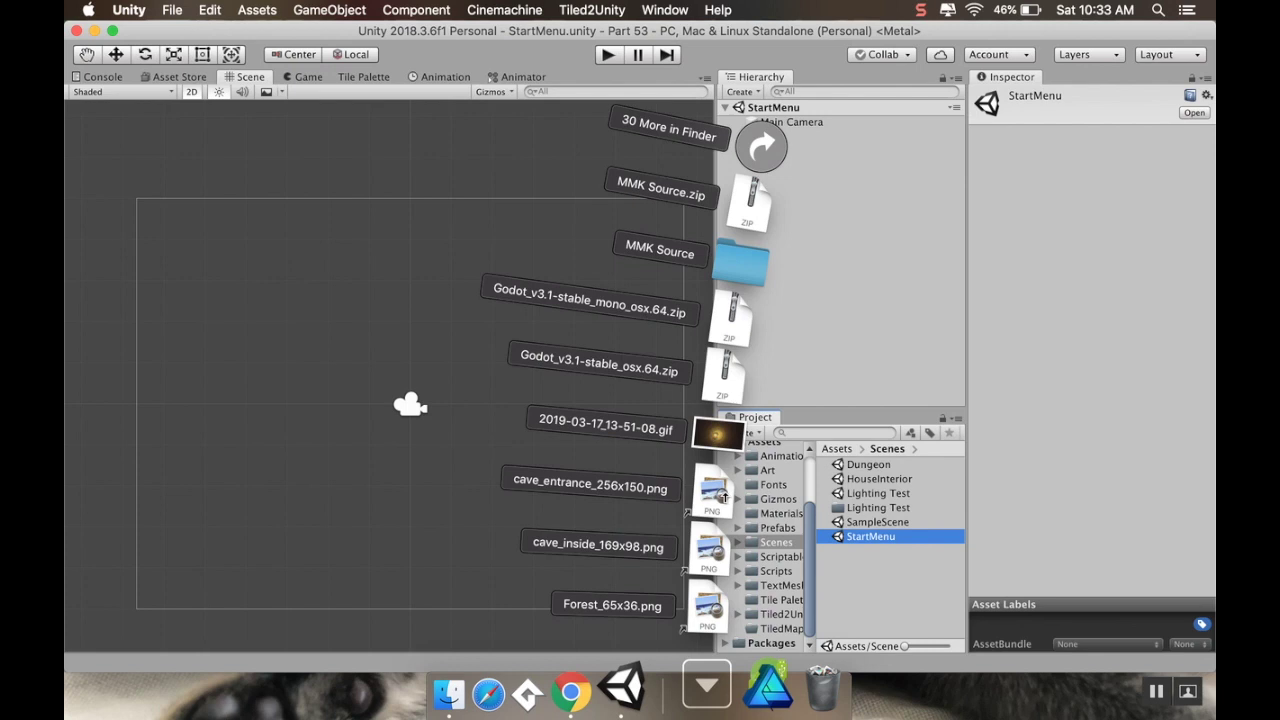
left_click(920, 582)
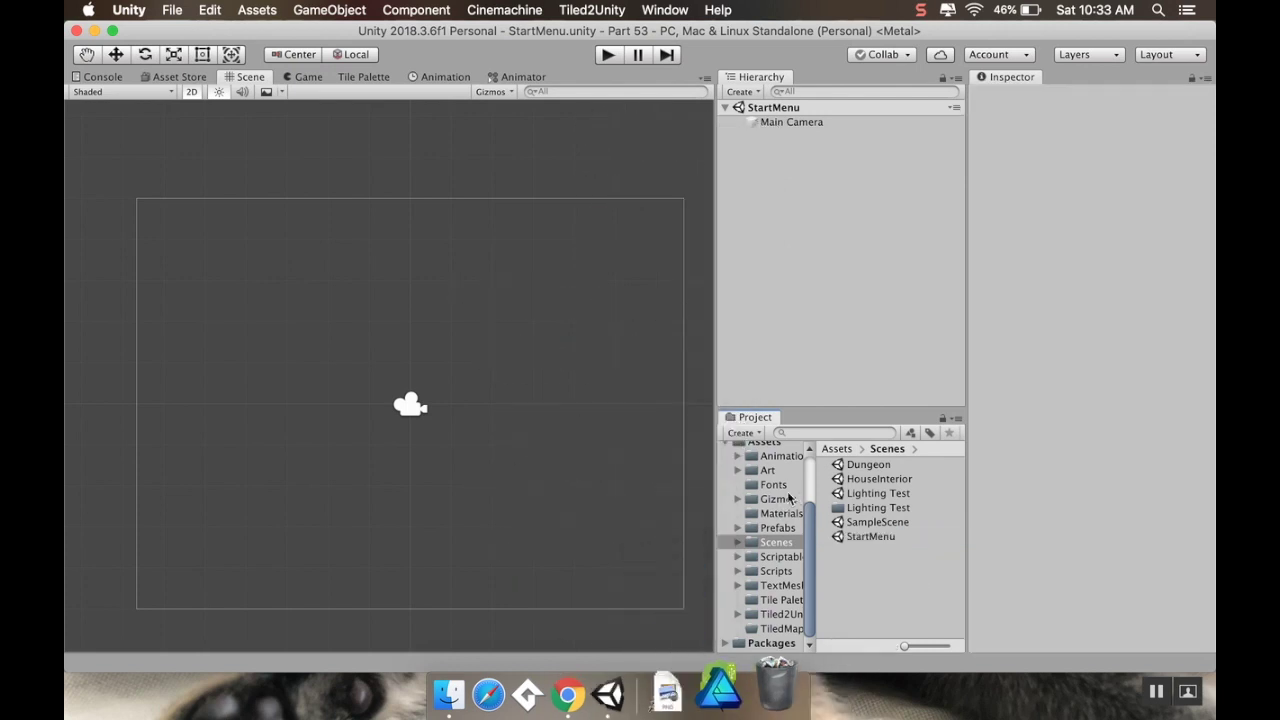
left_click(765, 470)
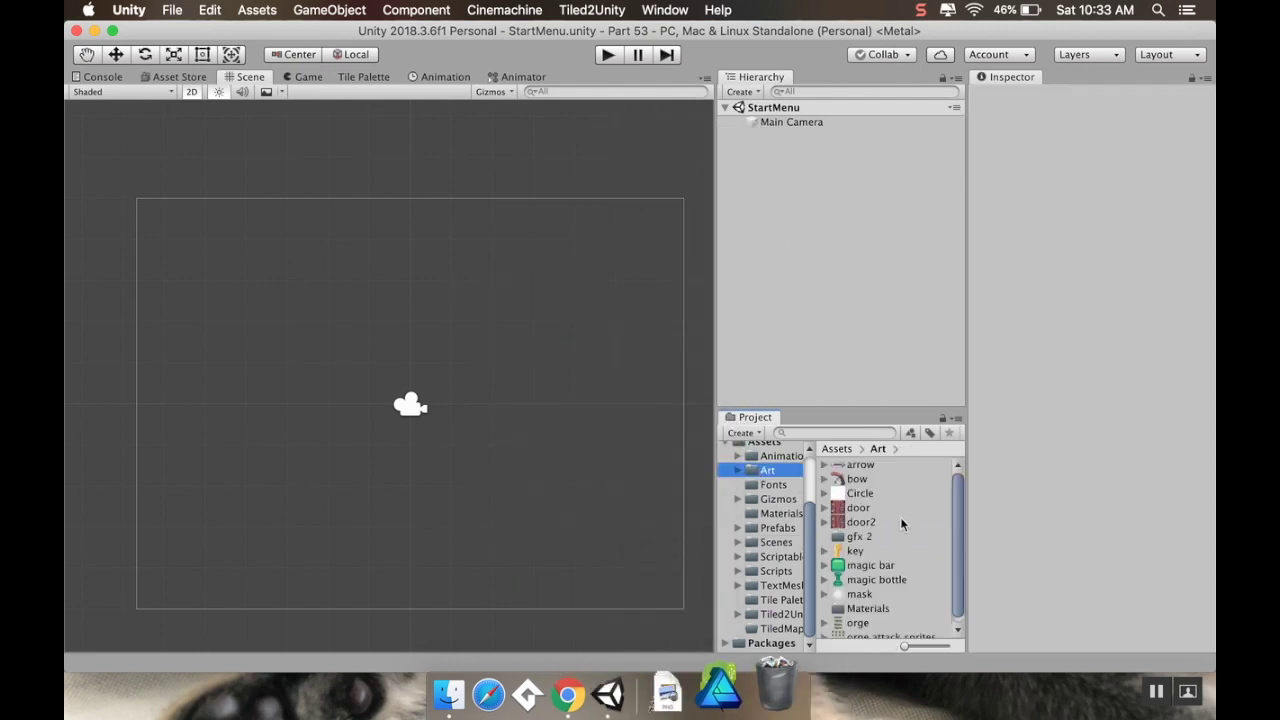
scroll(900, 517, "down", 1)
left_click(666, 690)
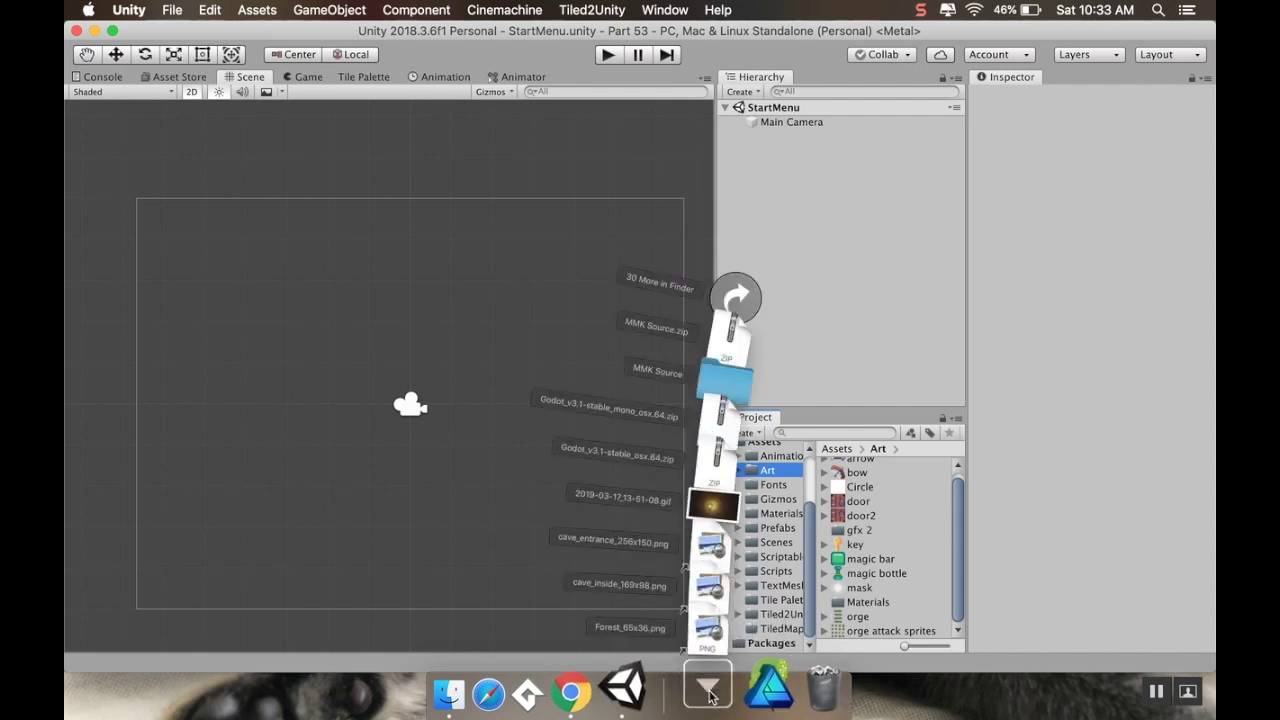
left_click_drag(717, 488, 942, 570)
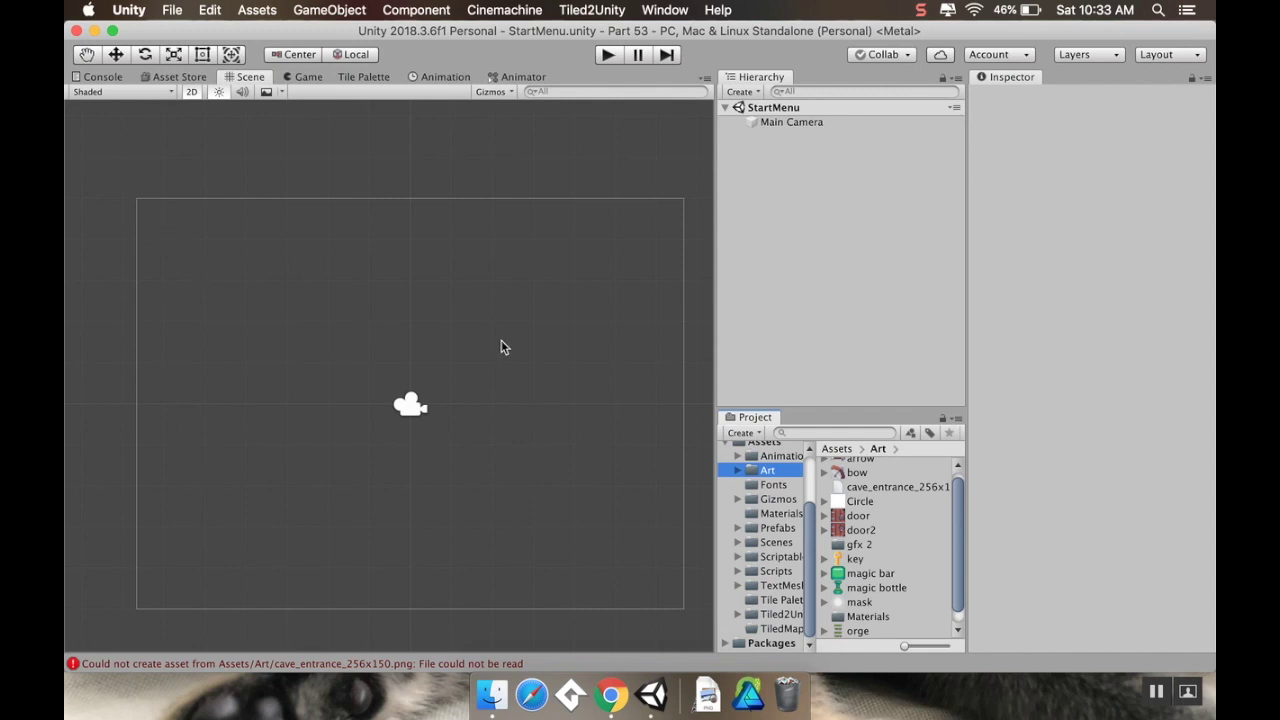
Step: Set the cave_entrance_256x150 image's filter mode to Point (no filter) and compression to None, and apply the import settings
left_click(910, 484)
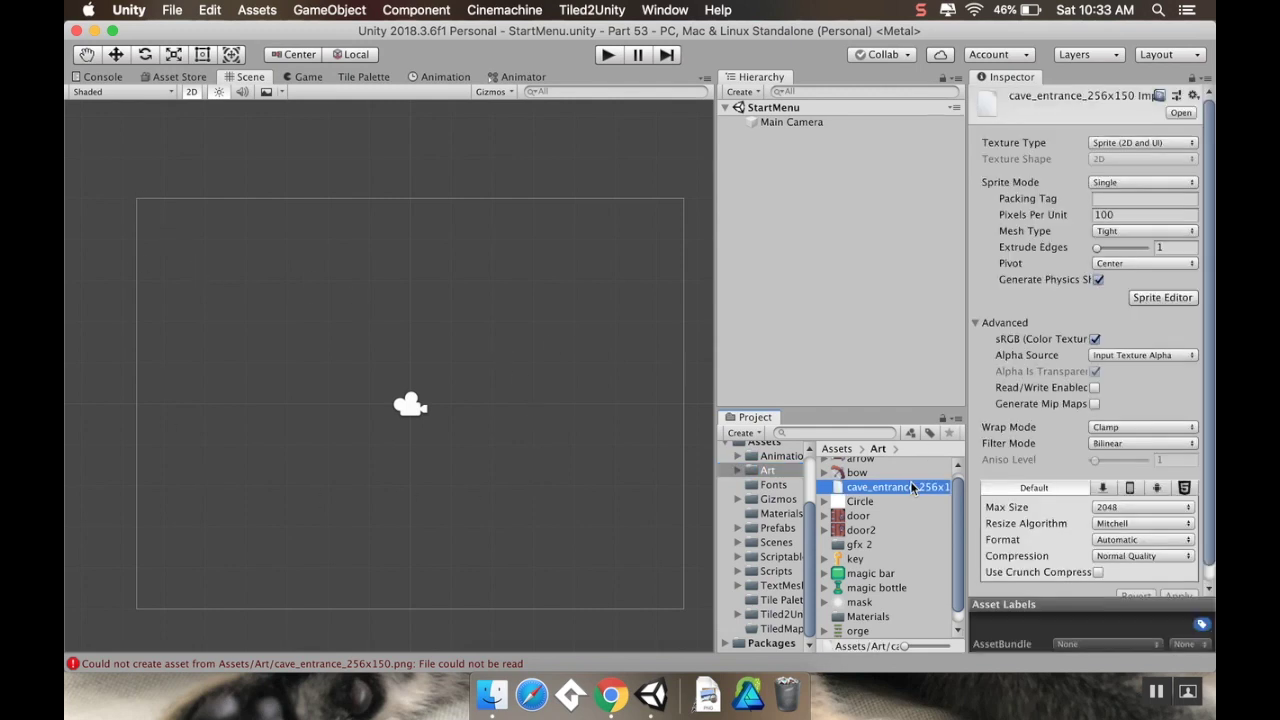
left_click(1173, 444)
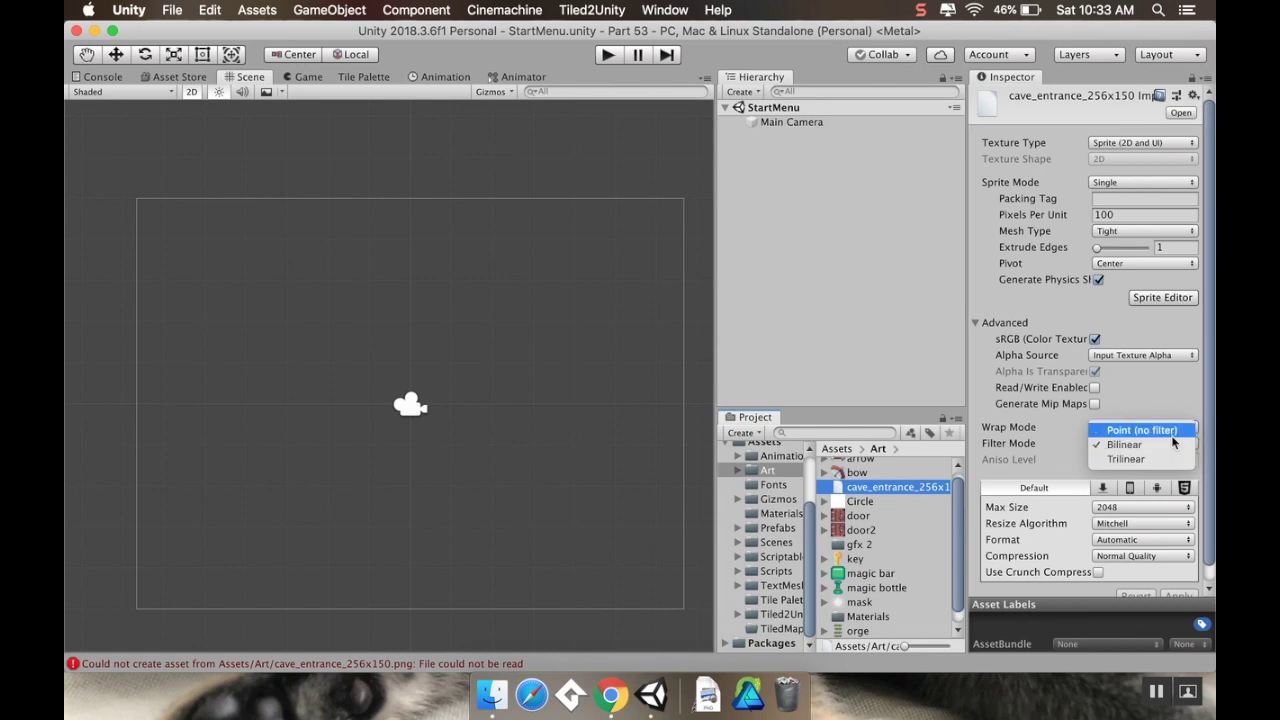
left_click(1173, 435)
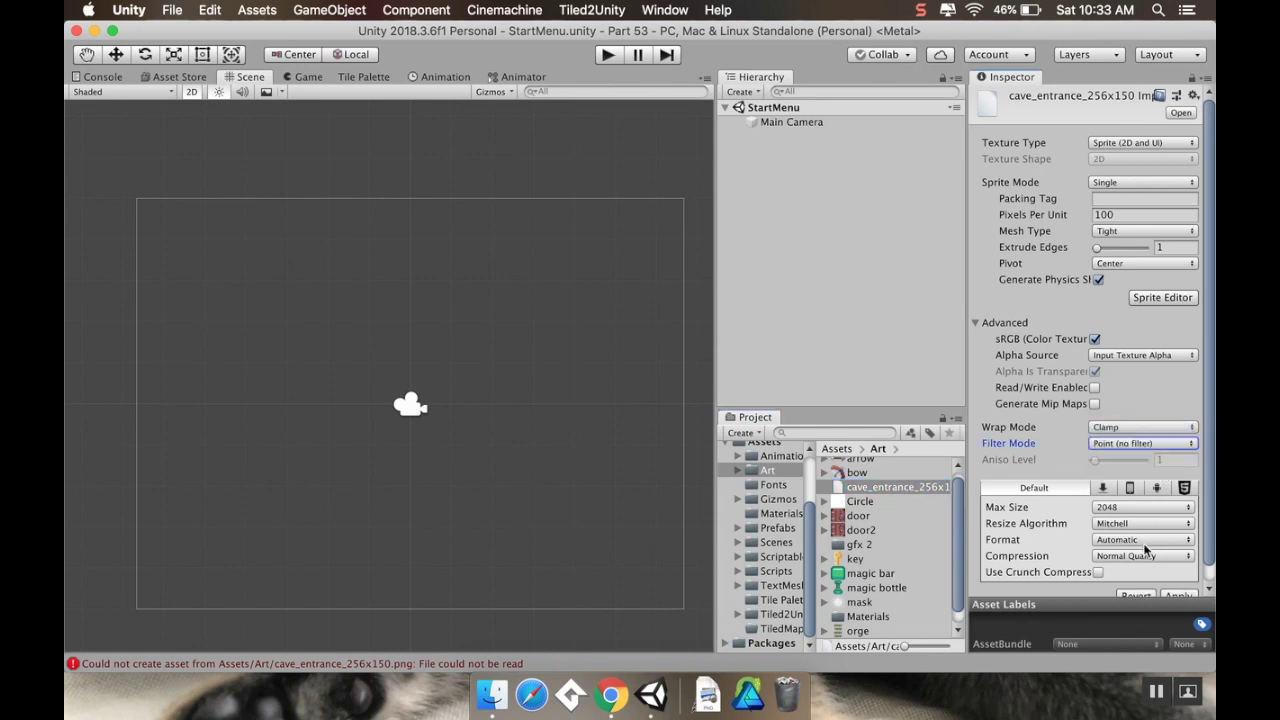
left_click(1136, 556)
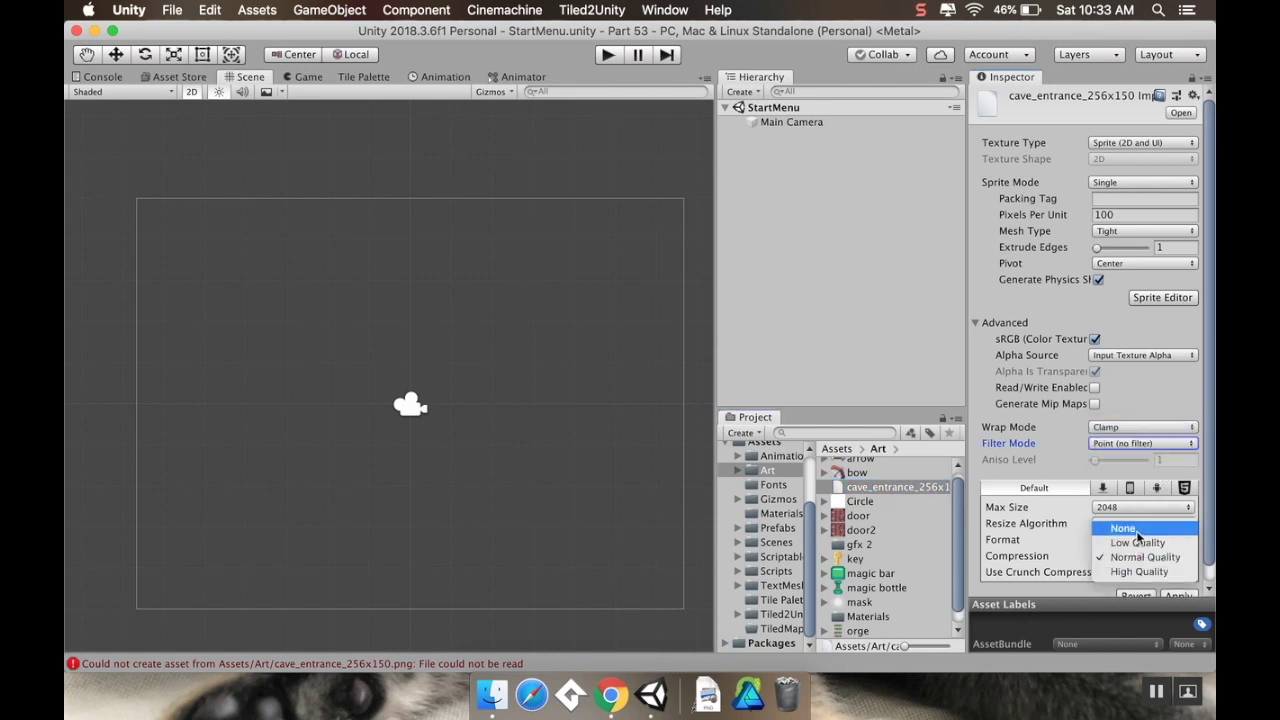
left_click(1135, 529)
left_click(1173, 584)
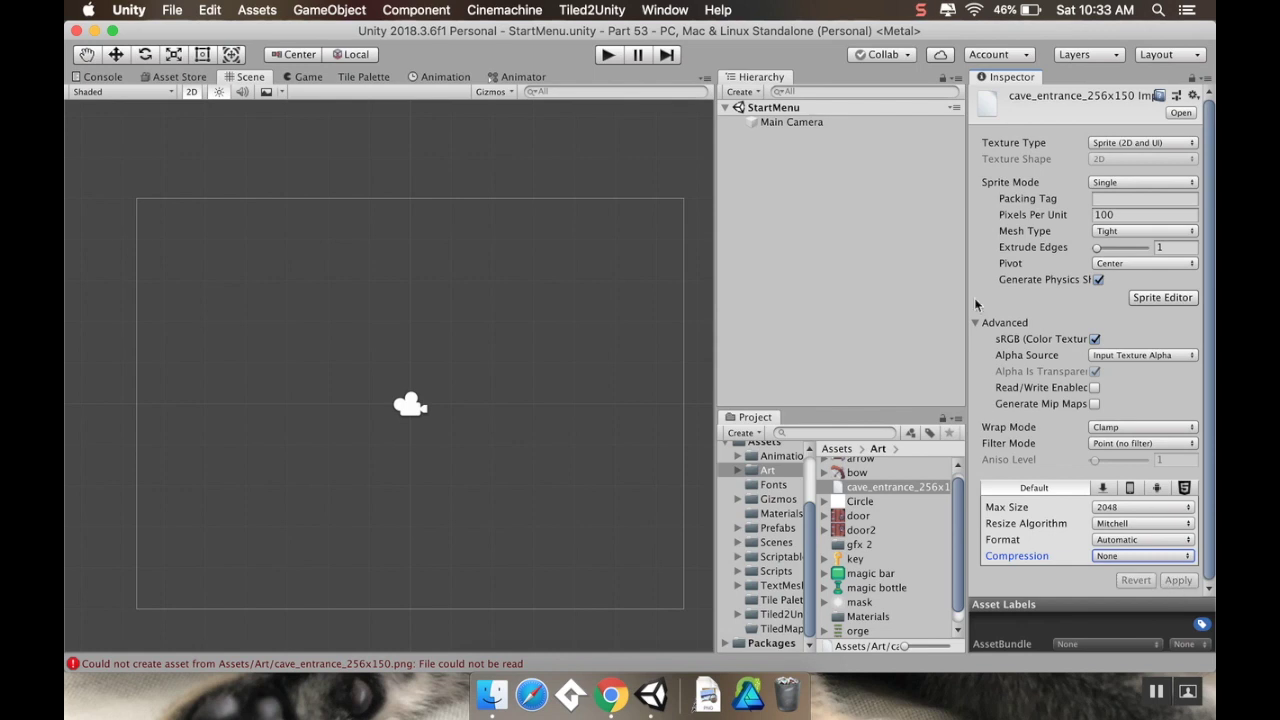
Step: Add a UI Image on a new canvas to the StartMenu scene and frame the whole canvas in view
left_click(745, 91)
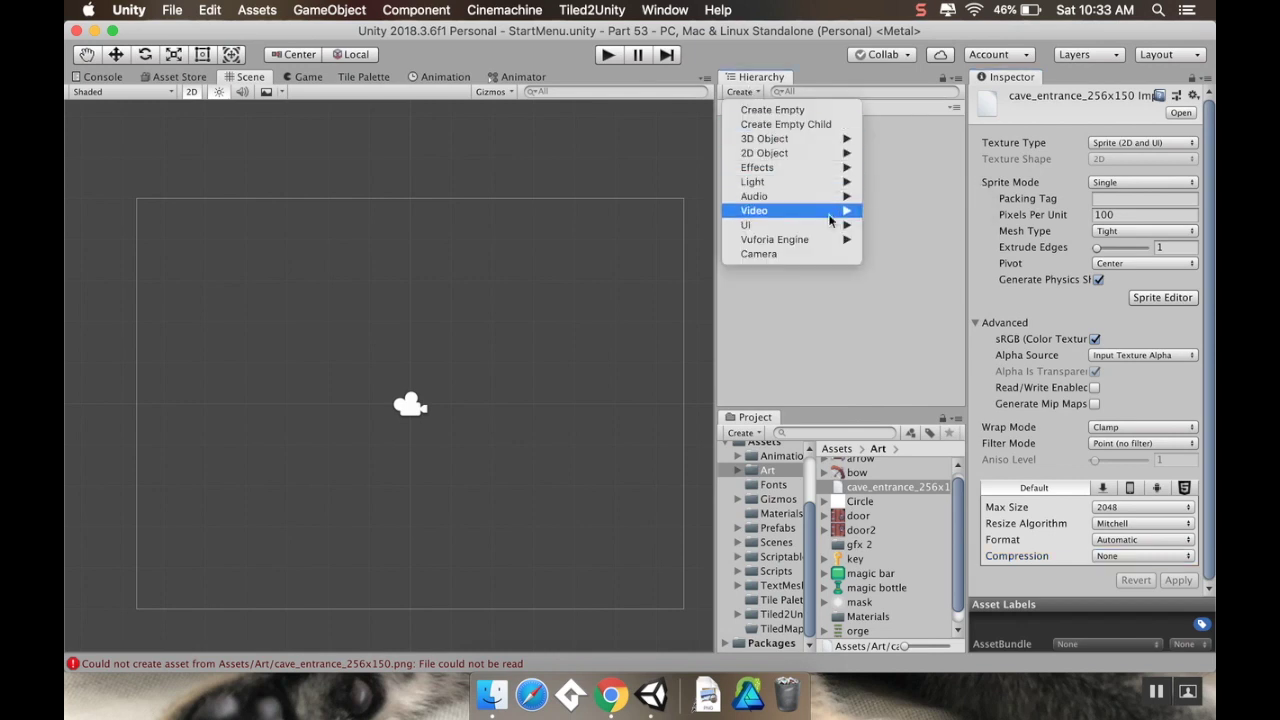
left_click(621, 249)
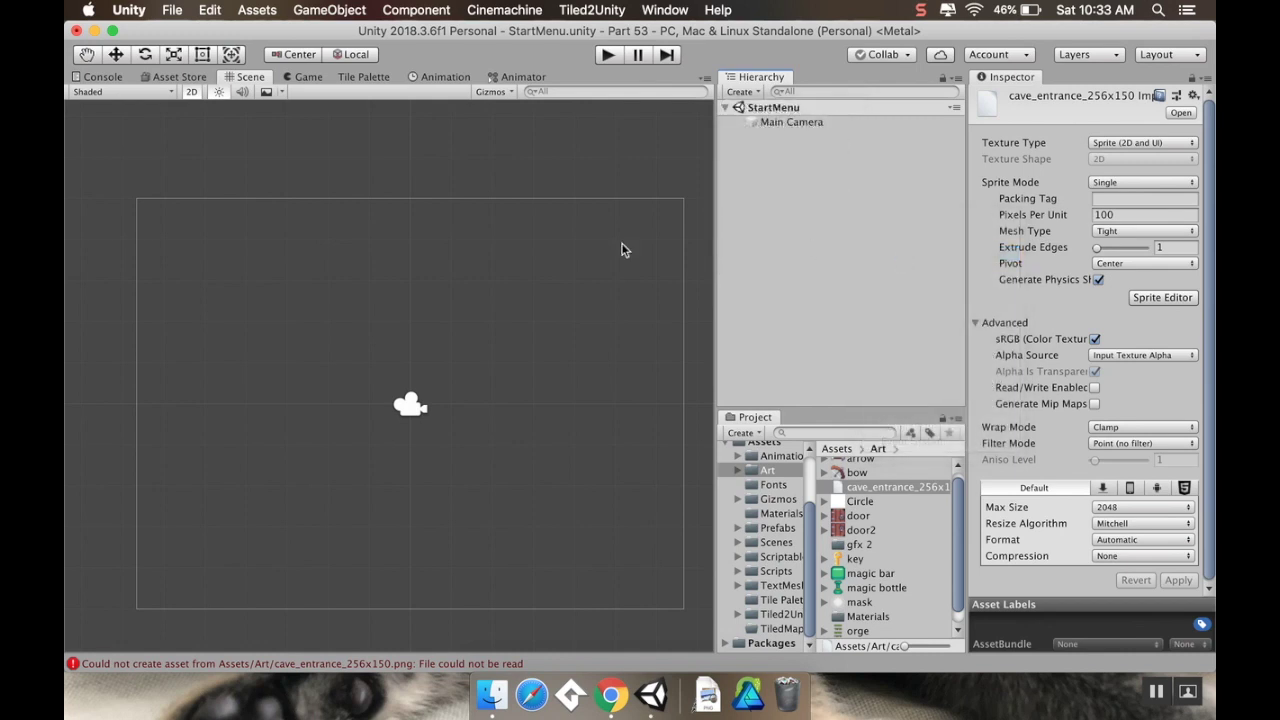
scroll(443, 275, "up", 6)
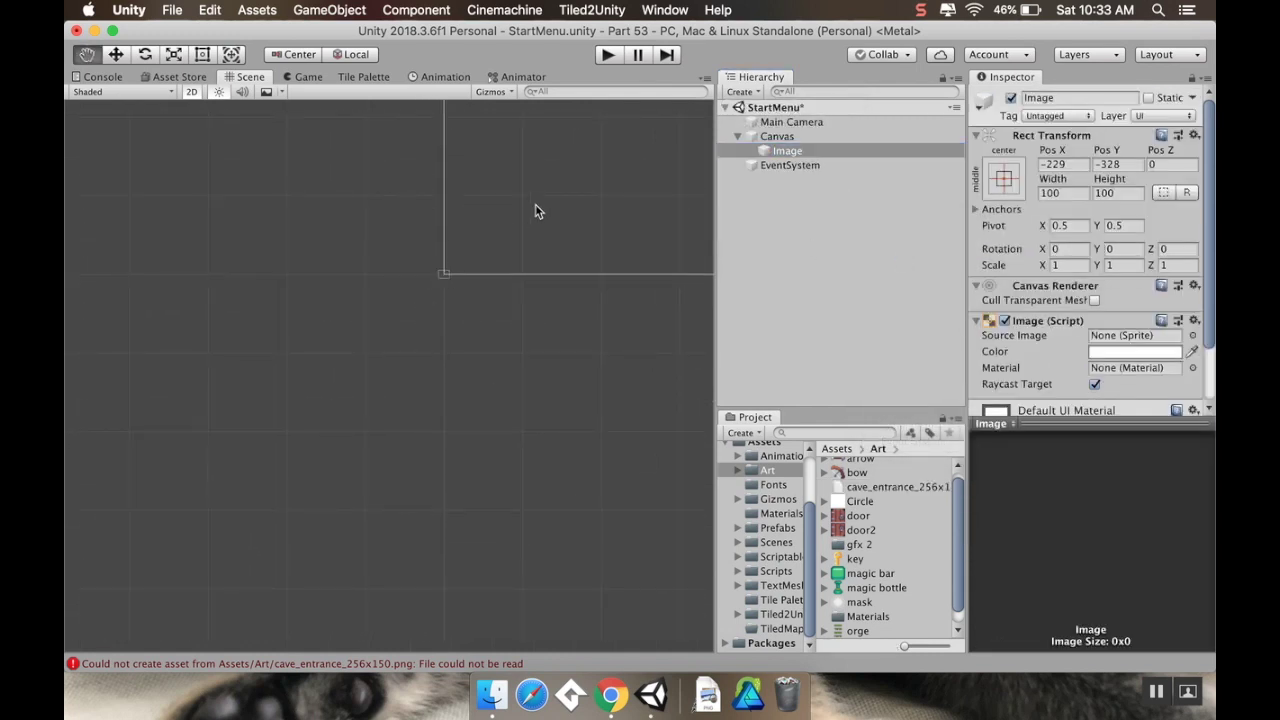
scroll(380, 380, "down", 5)
scroll(464, 330, "down", 3)
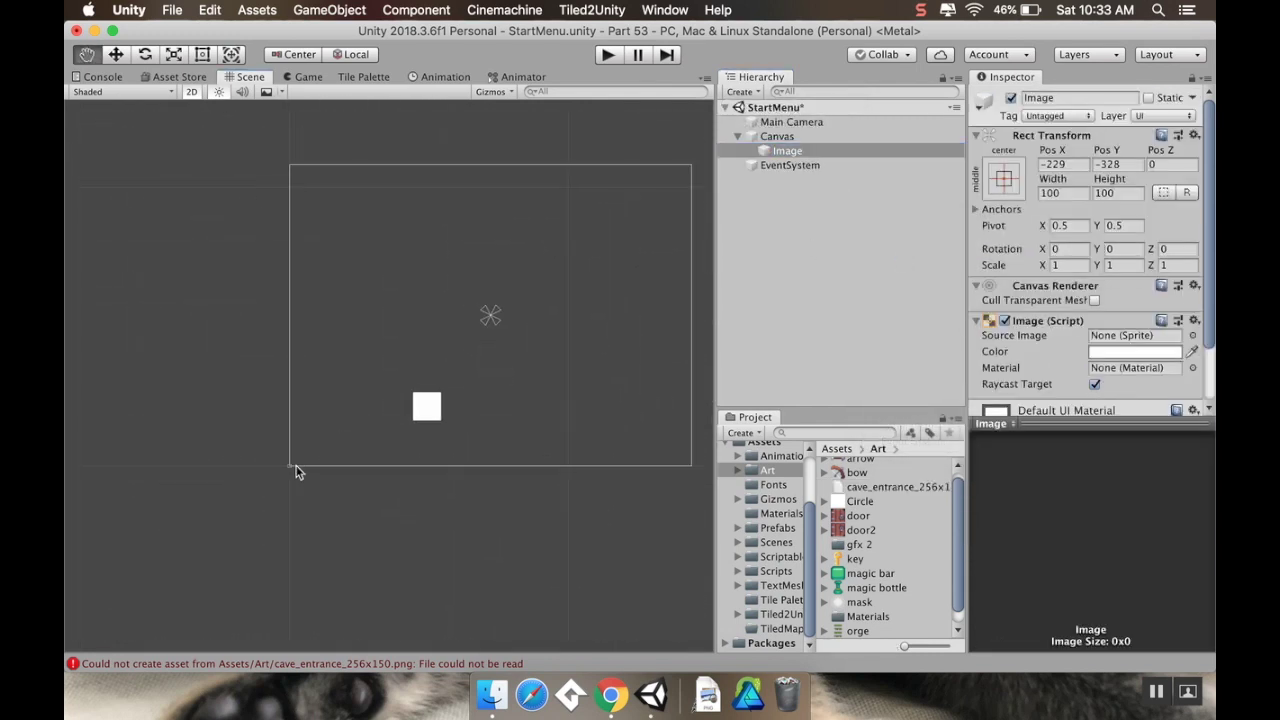
middle_click_drag(296, 472, 257, 508)
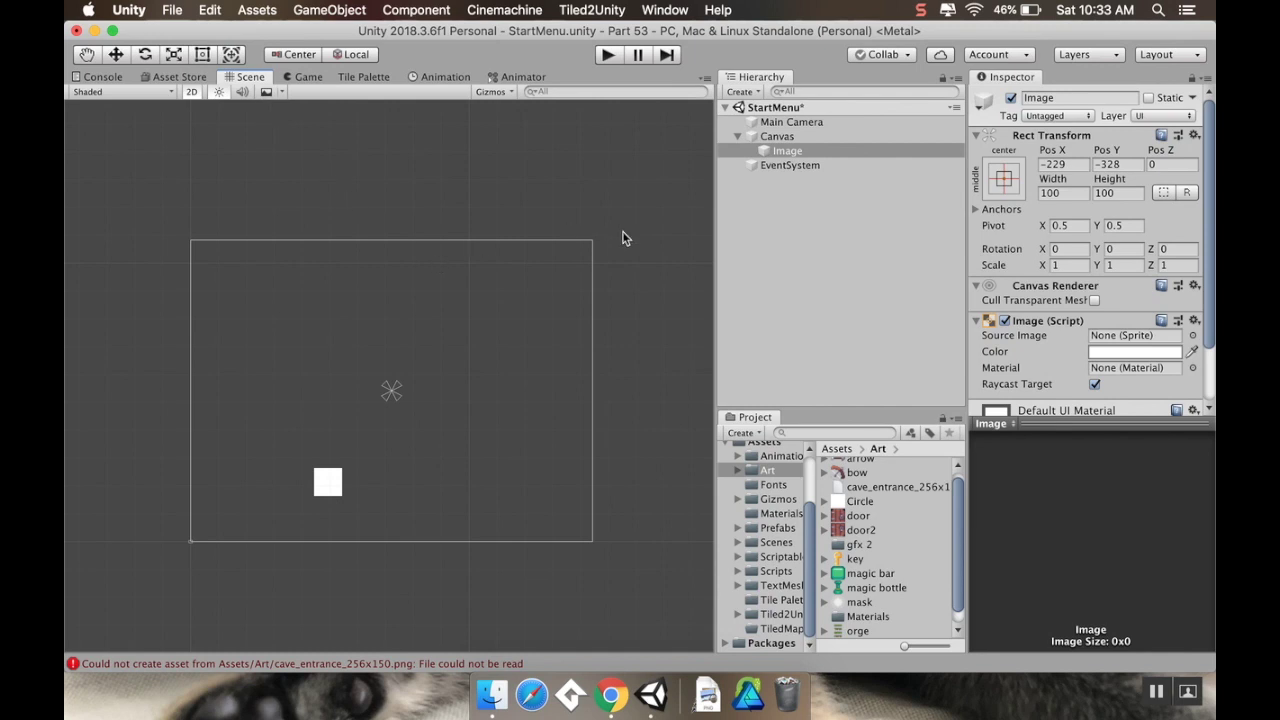
Step: Delete the cave_entrance_256x150 image from the project's Art folder
left_click(898, 487)
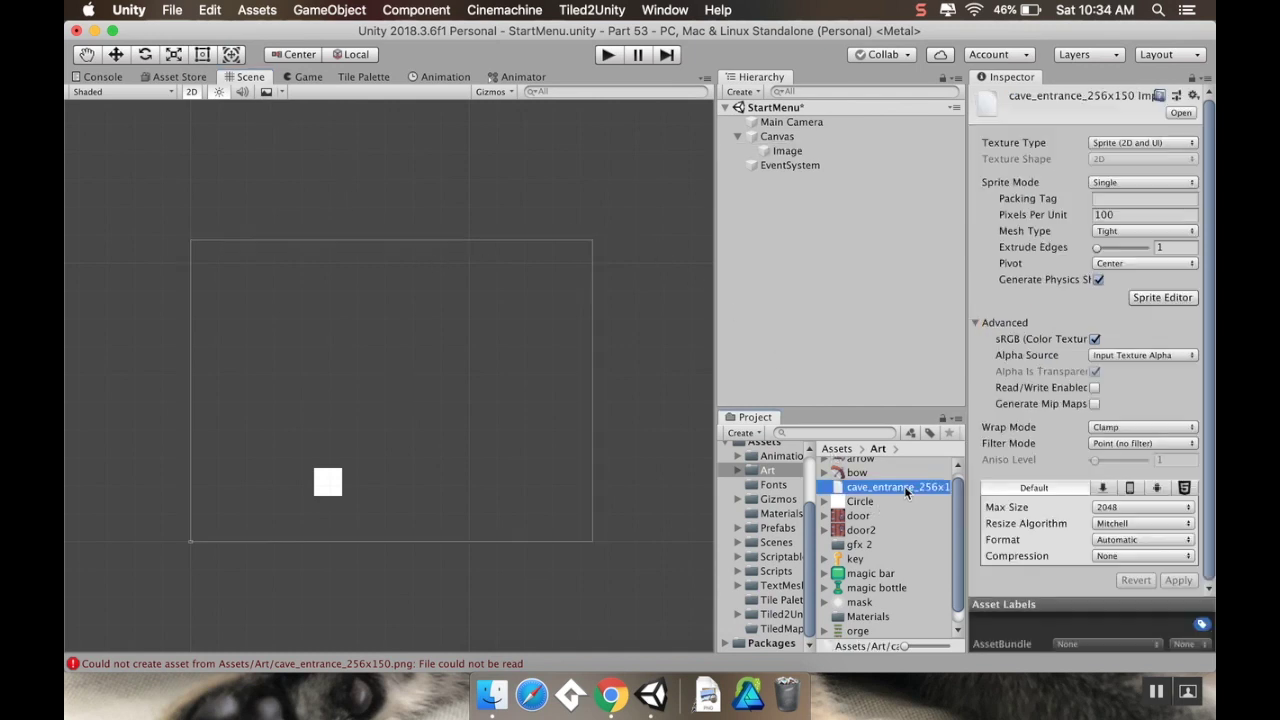
right_click(904, 486)
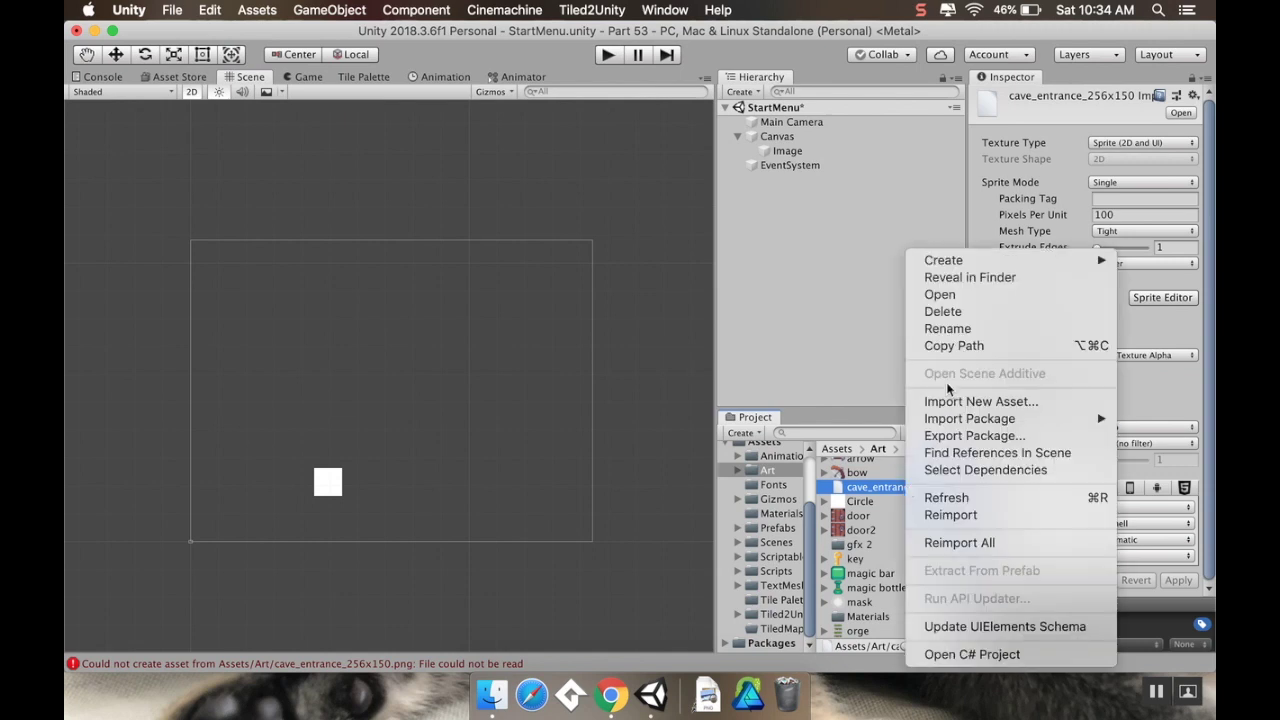
left_click(970, 311)
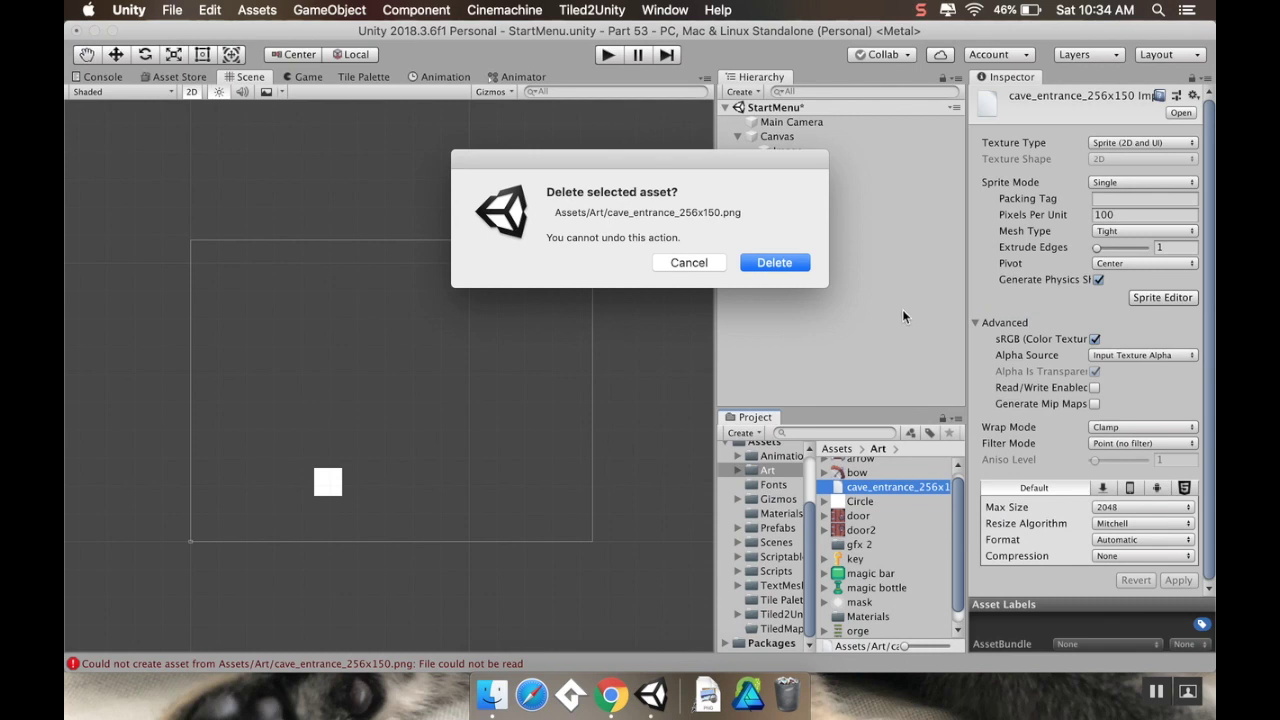
left_click(785, 262)
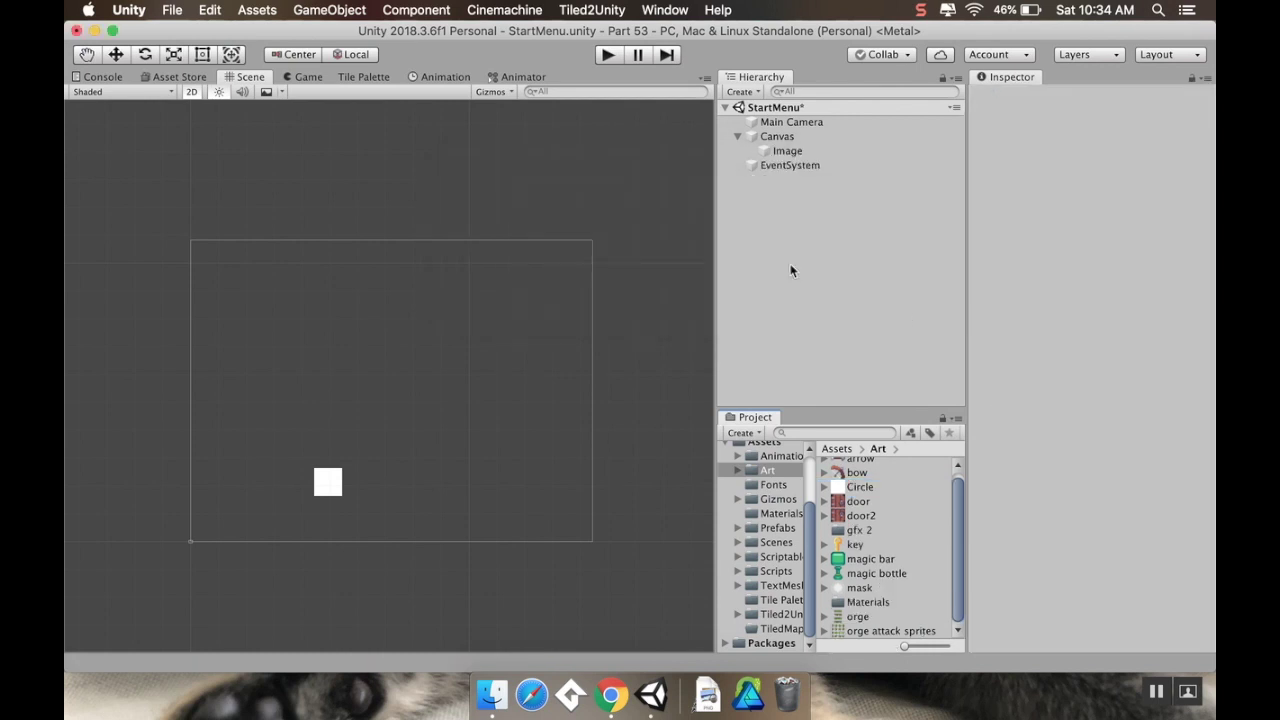
Step: Resize the UI image to cover the whole canvas and set its anchors to stretch in both directions
left_click(782, 151)
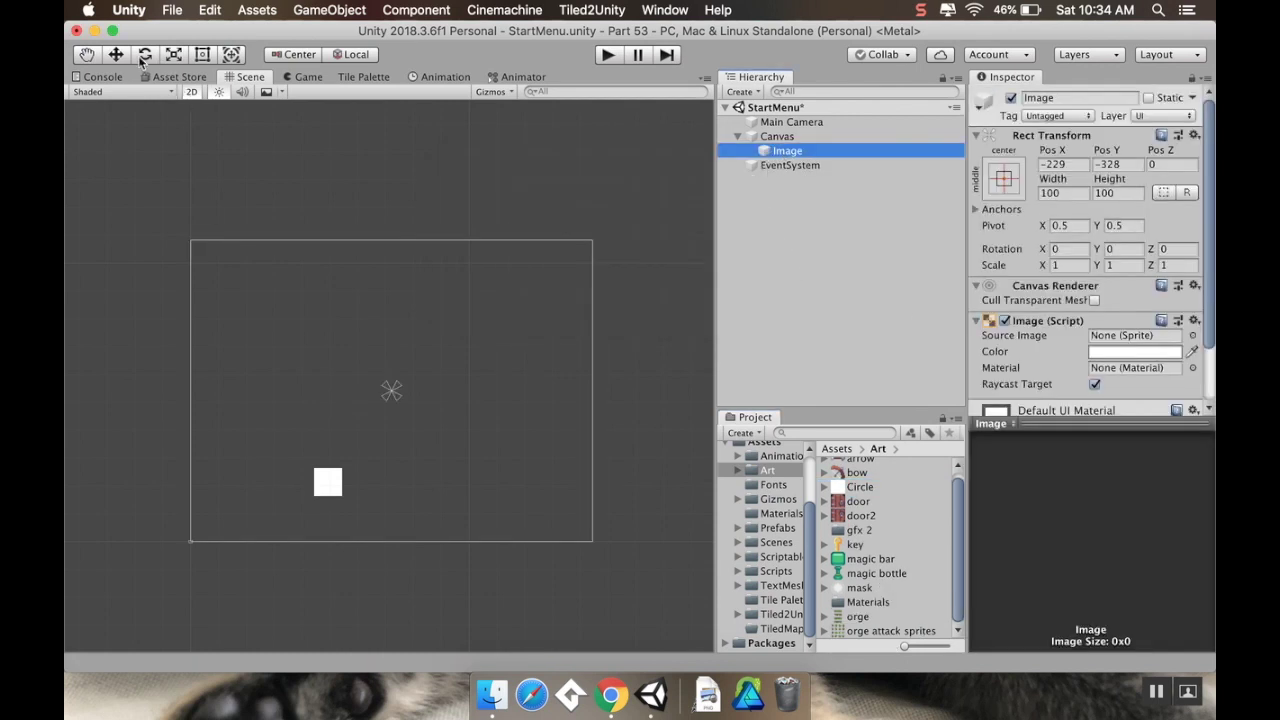
left_click(202, 55)
left_click_drag(347, 467, 593, 241)
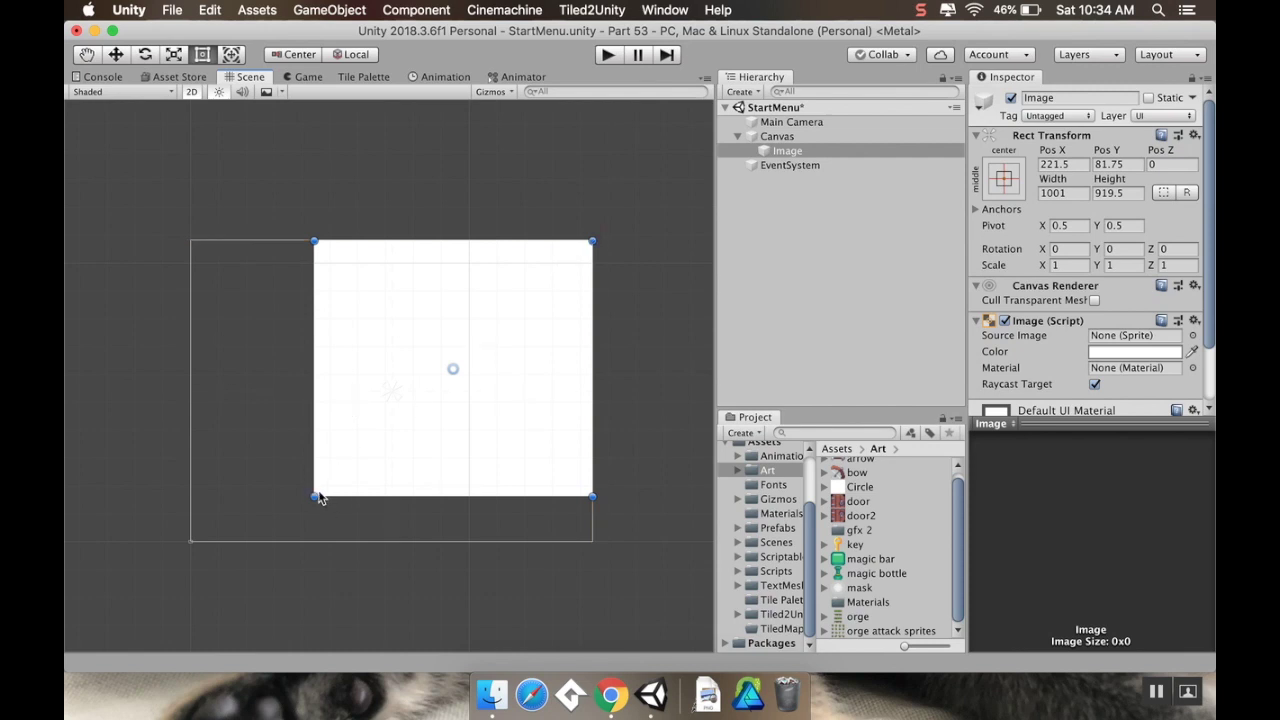
left_click_drag(314, 495, 191, 542)
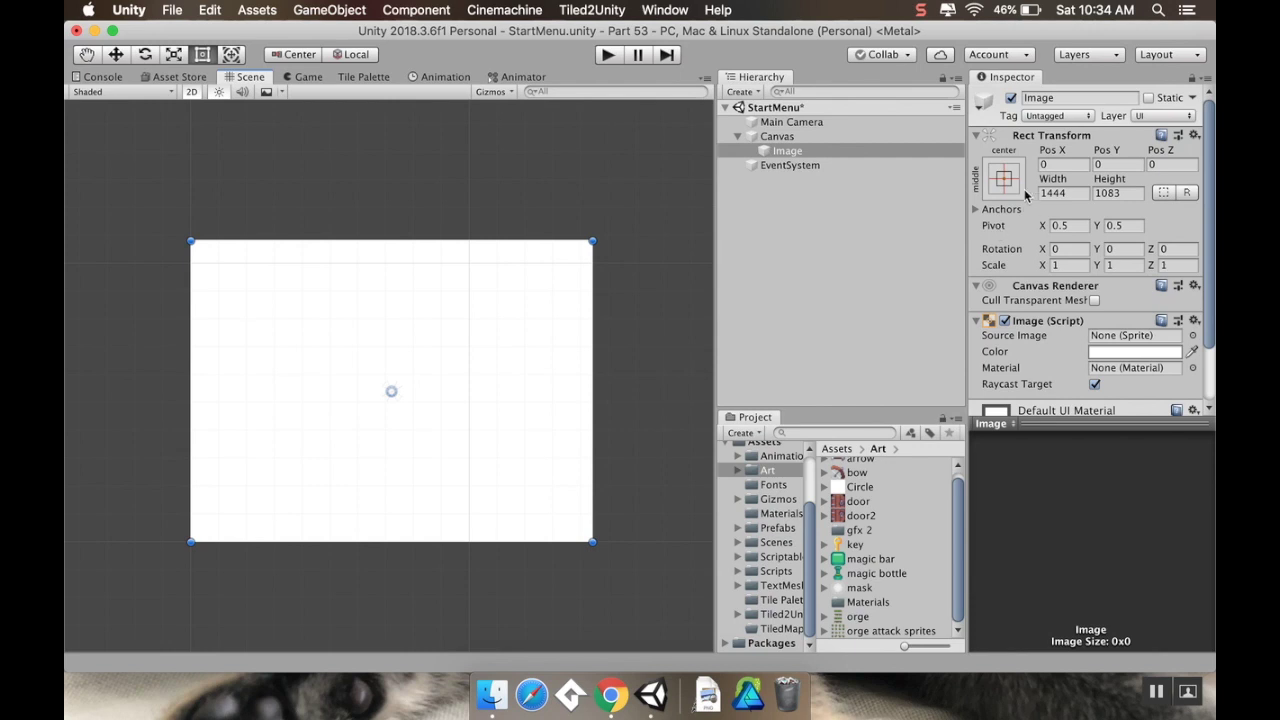
key("q")
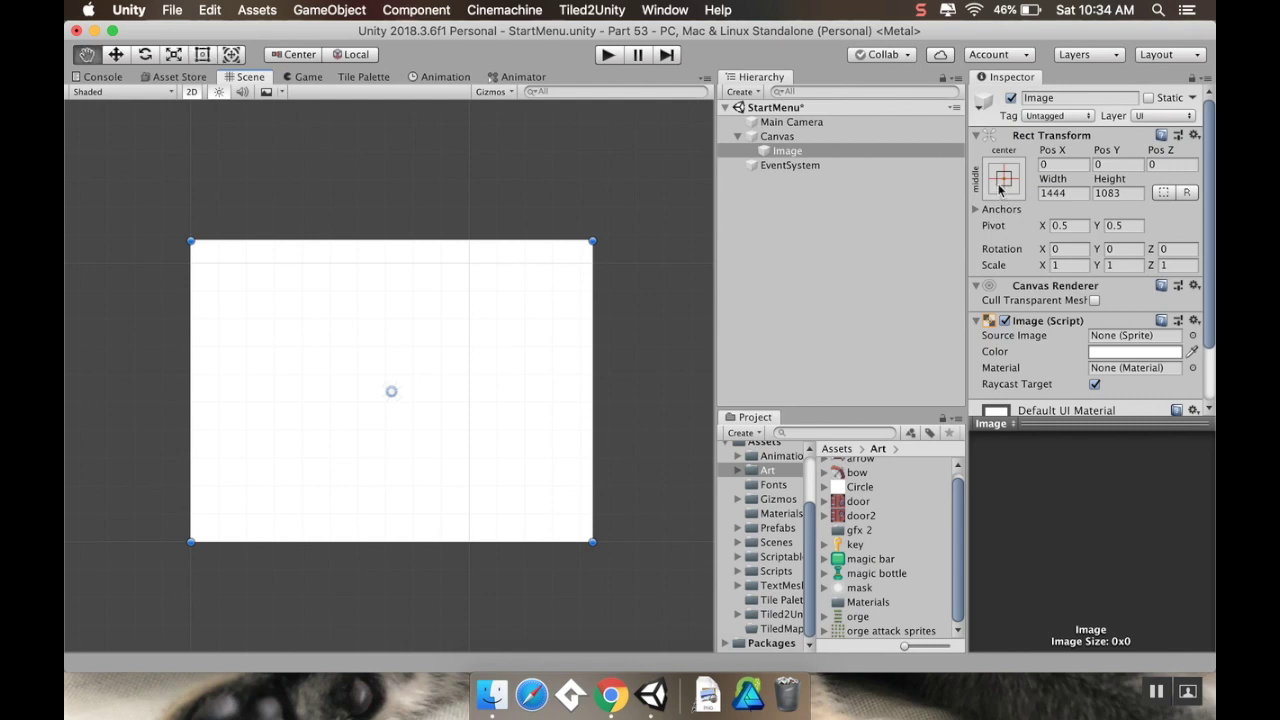
left_click(1003, 180)
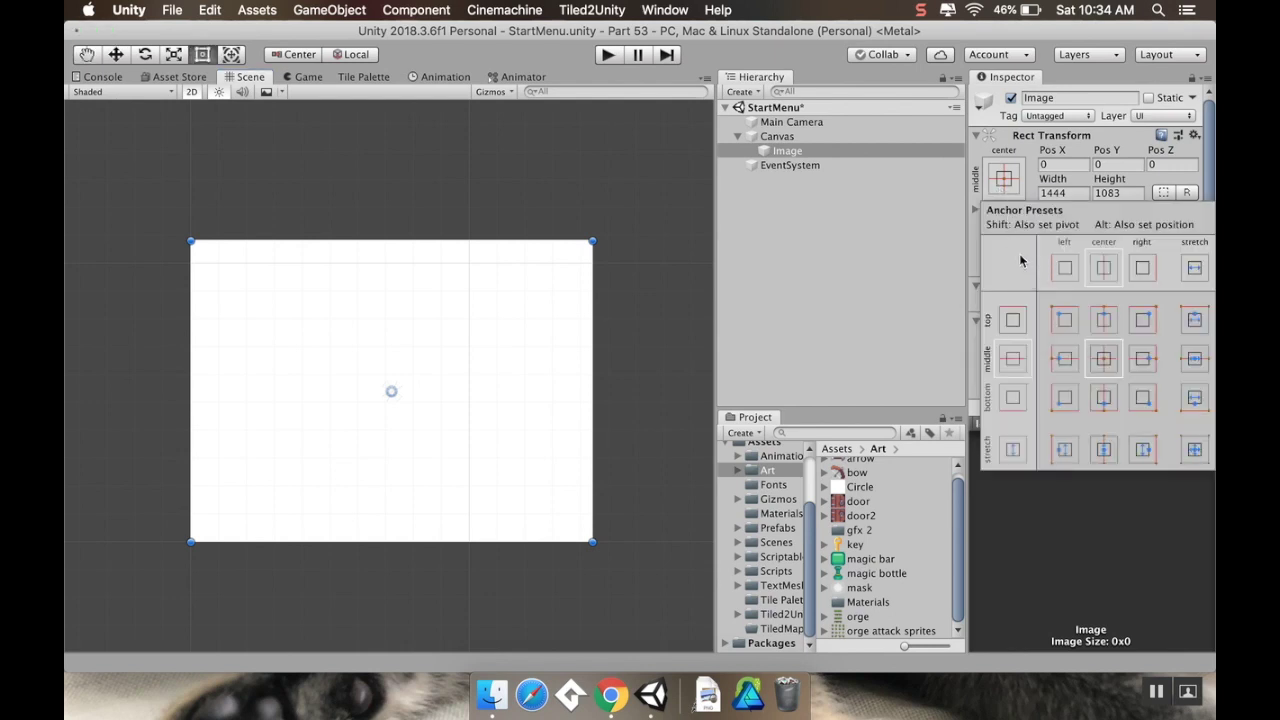
left_click(1196, 452)
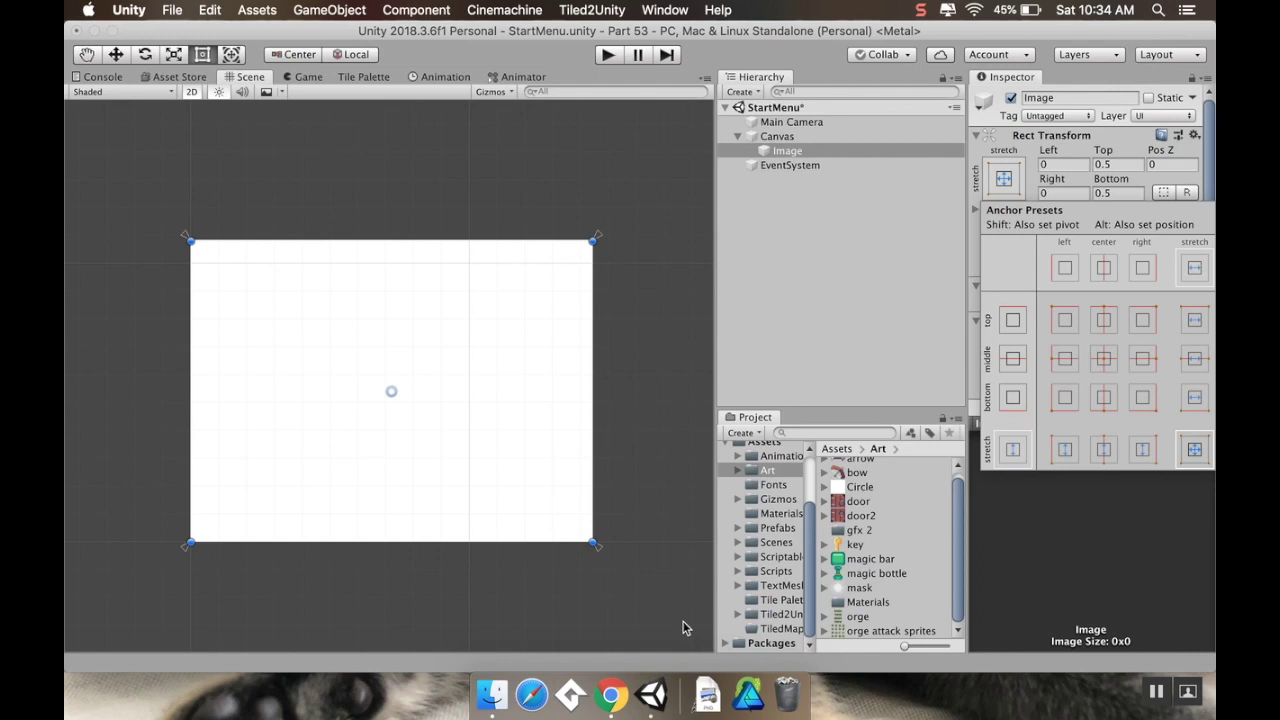
Step: Import 1.png from the backgrounds folder in Finder into the Unity project's Art folder
left_click(708, 694)
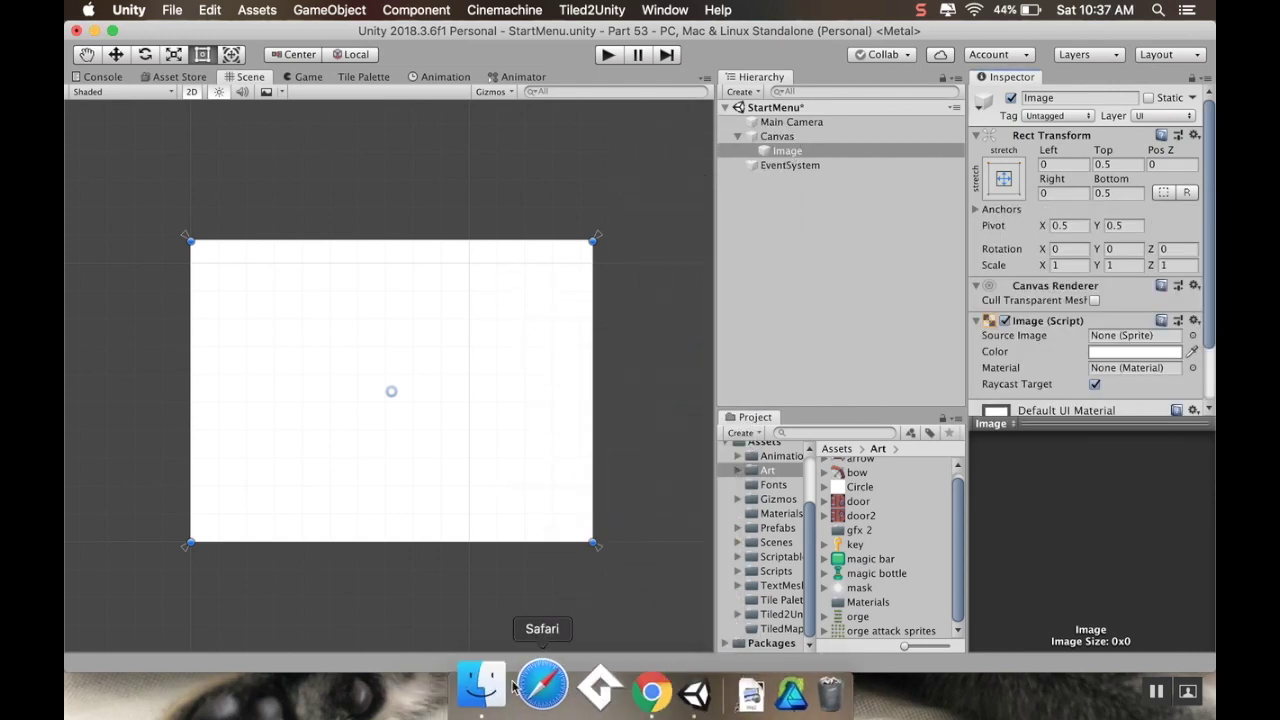
left_click(483, 686)
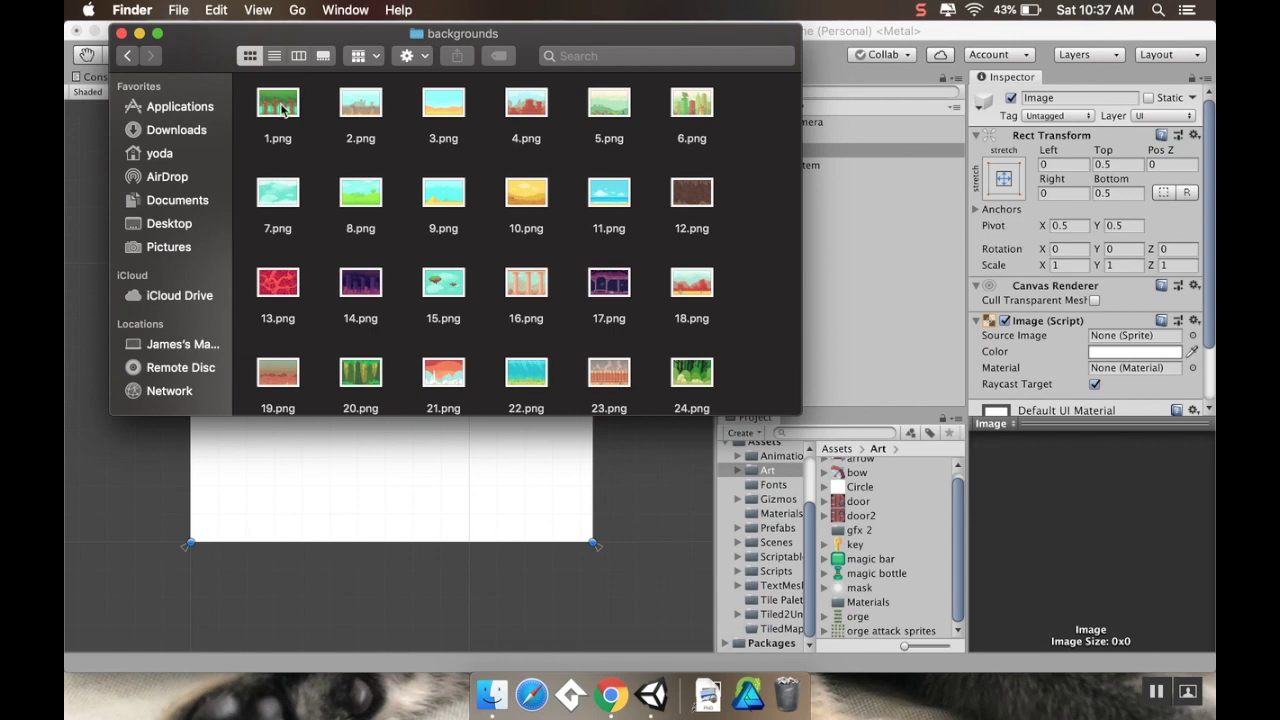
left_click(283, 110)
left_click_drag(283, 110, 920, 549)
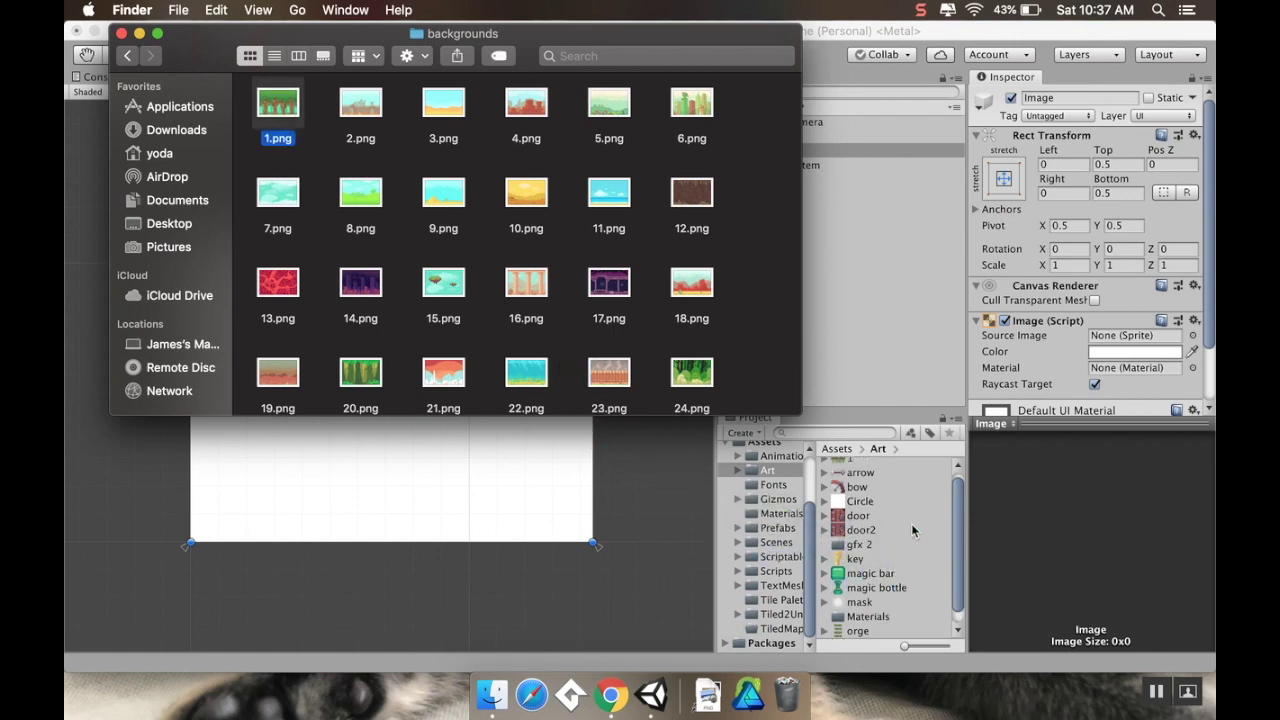
left_click(911, 526)
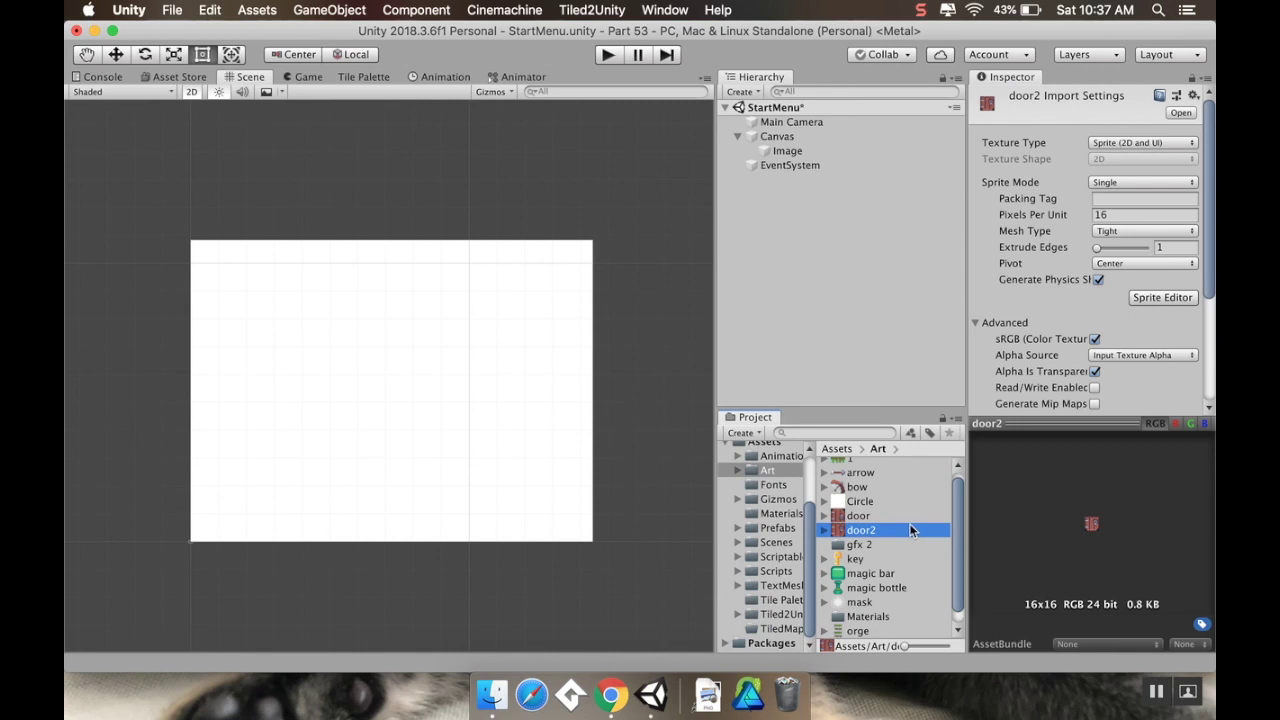
Step: Set the imported forest image 1 to Point (no filter) filtering and None compression, and apply the import settings
left_click(866, 462)
scroll(1113, 314, "down", 1)
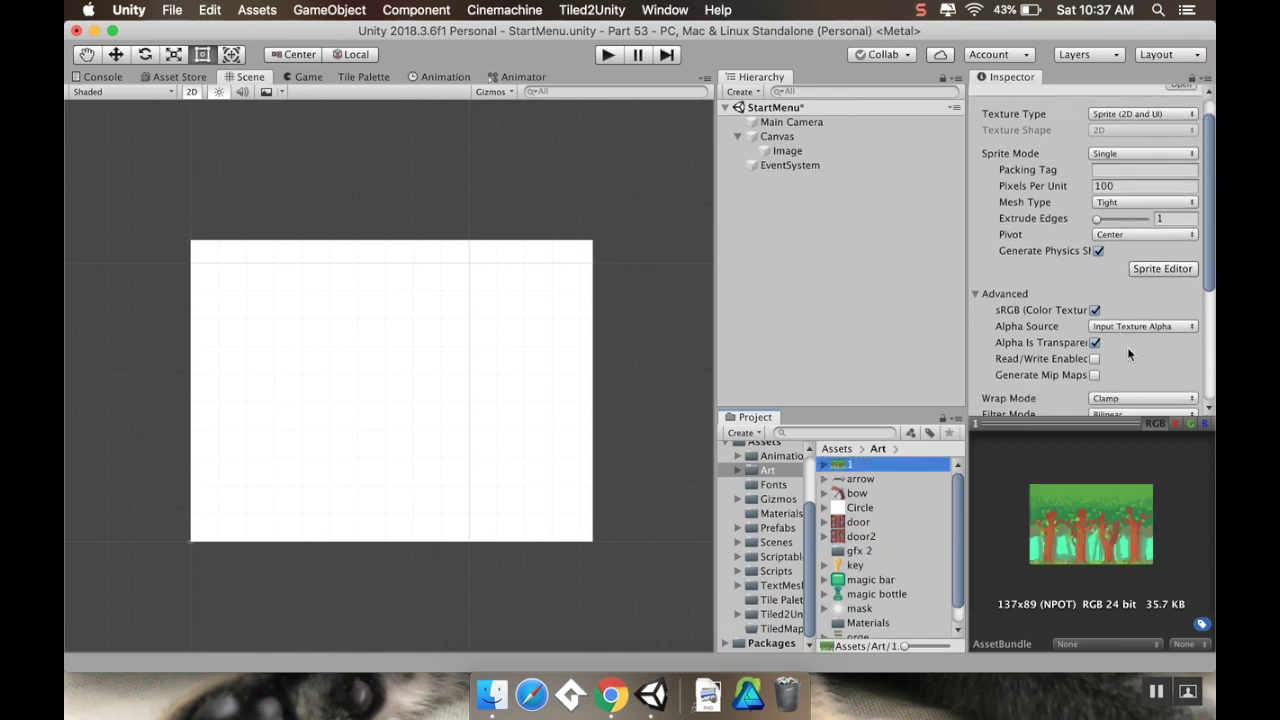
scroll(1141, 405, "down", 5)
left_click(1143, 236)
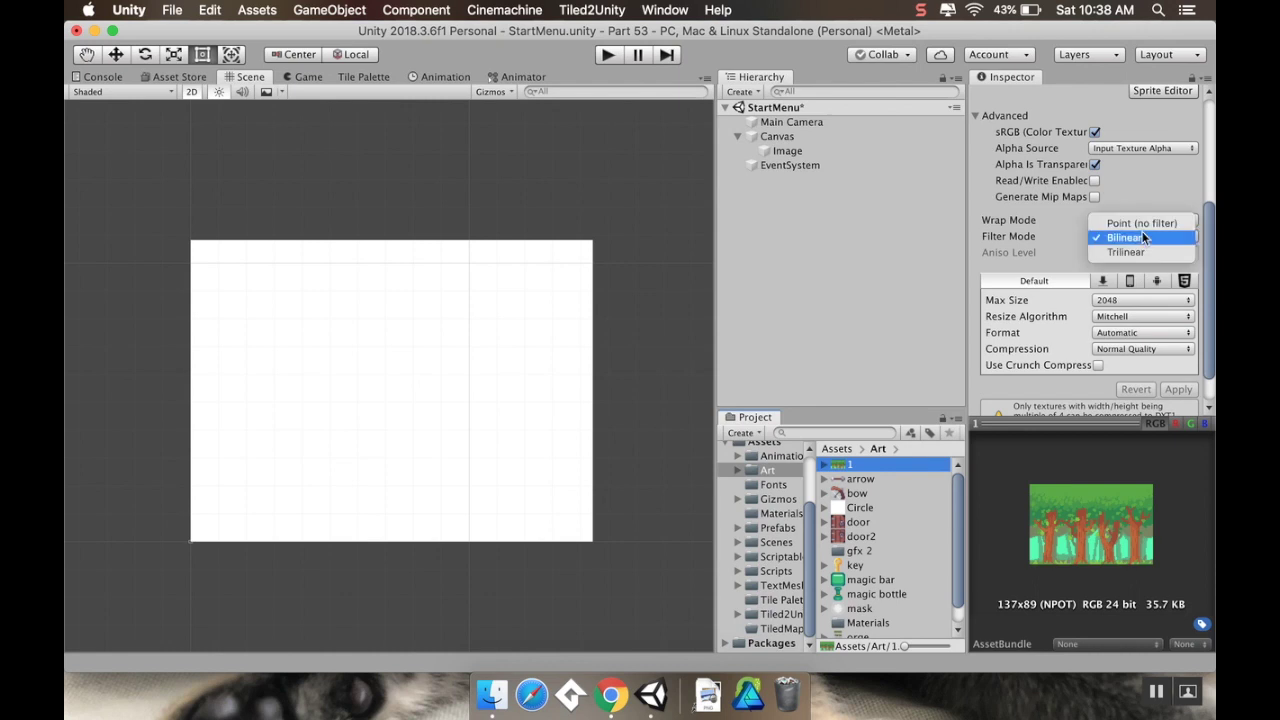
left_click(1143, 220)
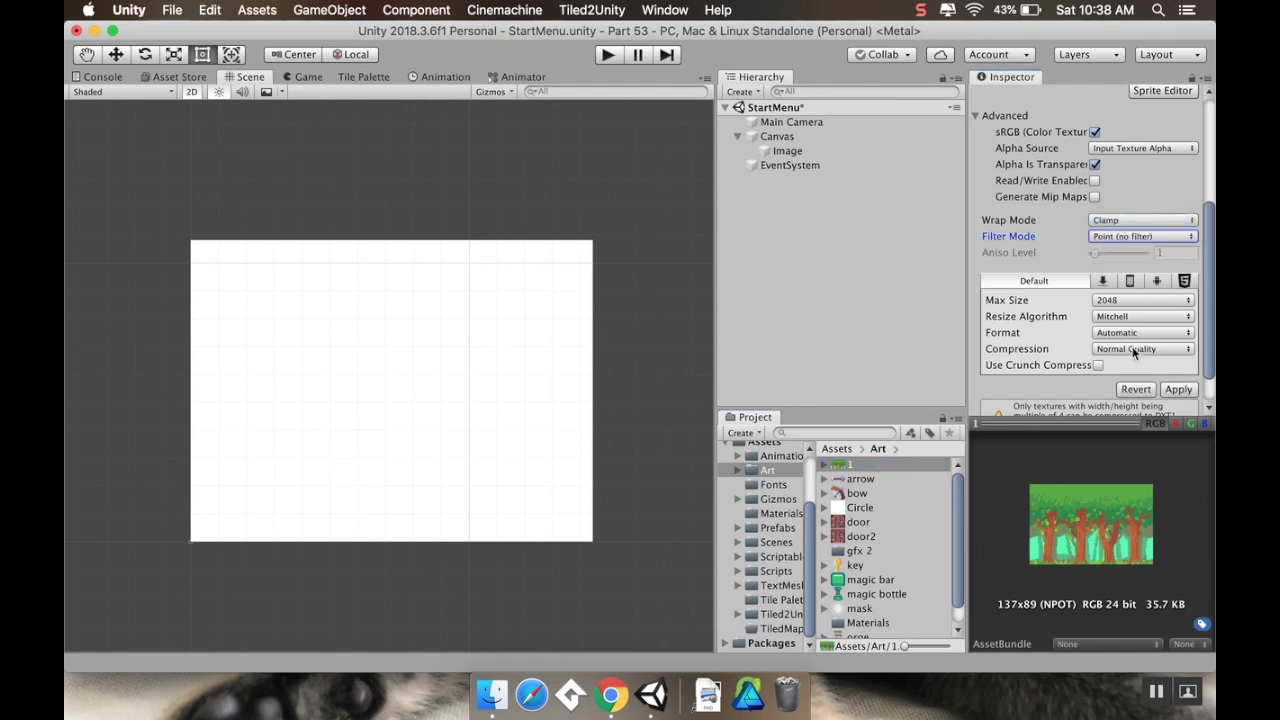
left_click(1134, 349)
left_click(1134, 321)
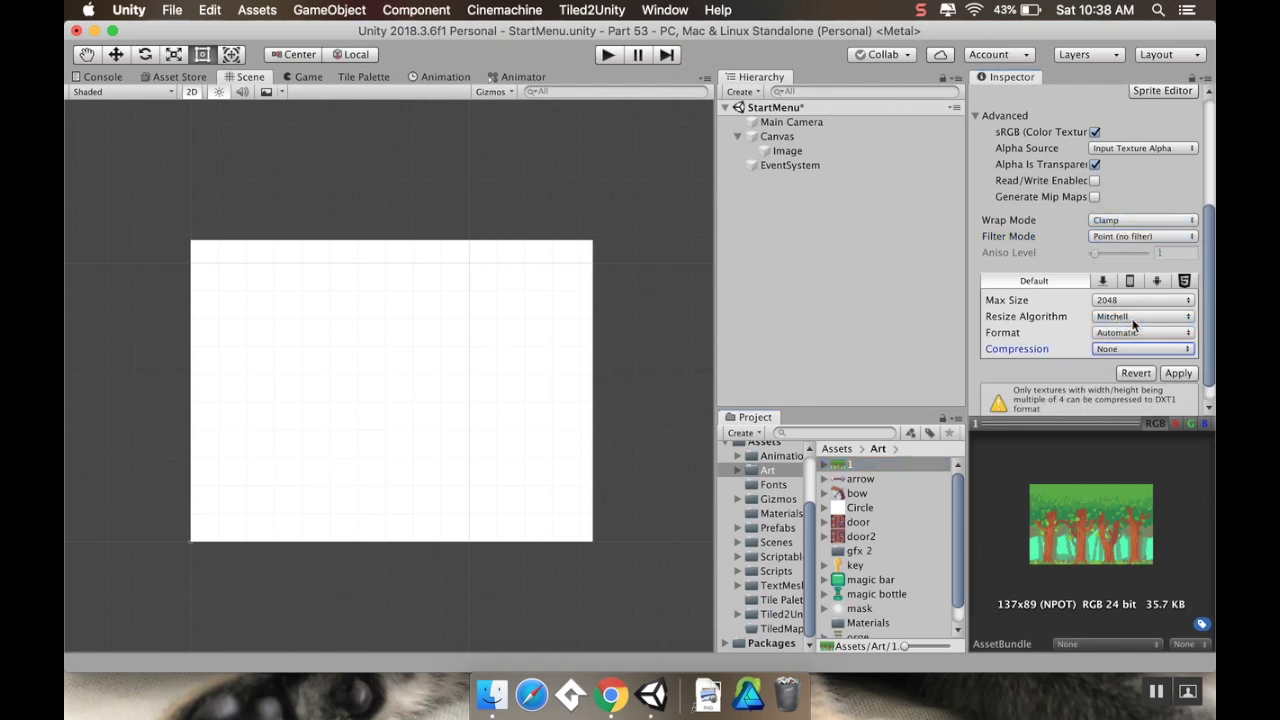
left_click(1177, 373)
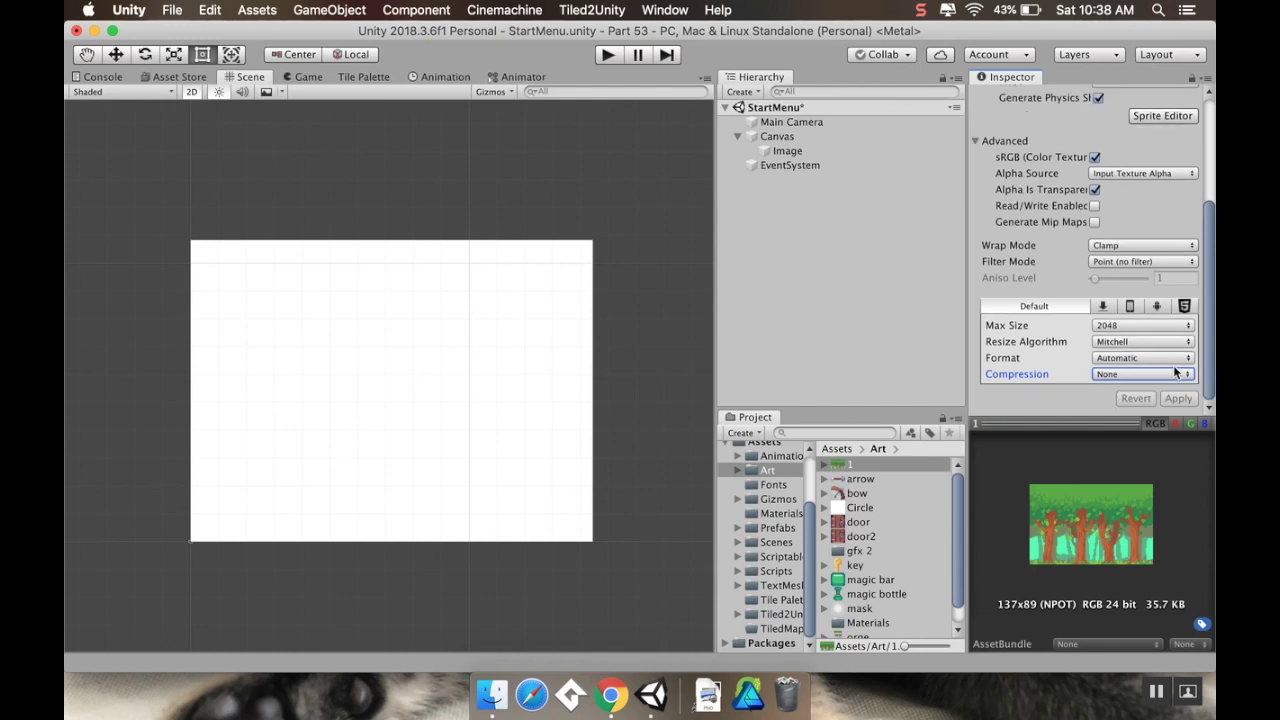
Step: Assign sprite 1 as the UI image's source image and rename the object as Background Image
left_click(787, 151)
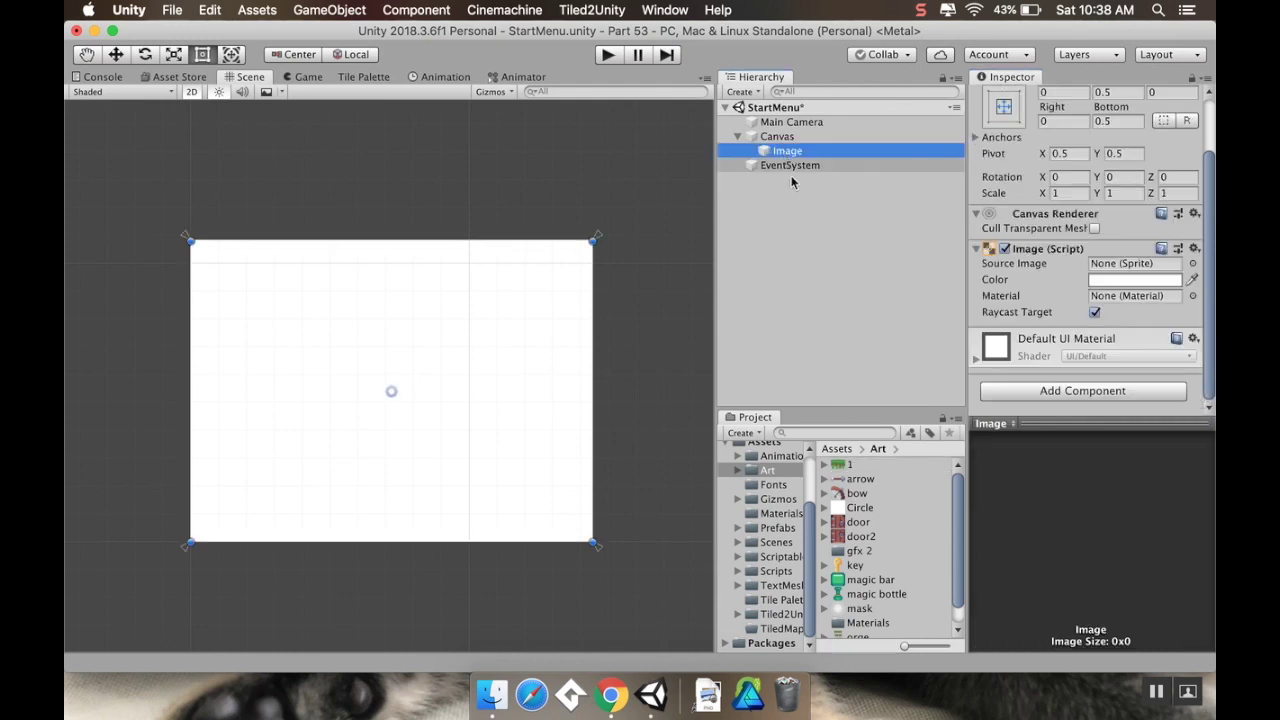
left_click_drag(851, 465, 1106, 266)
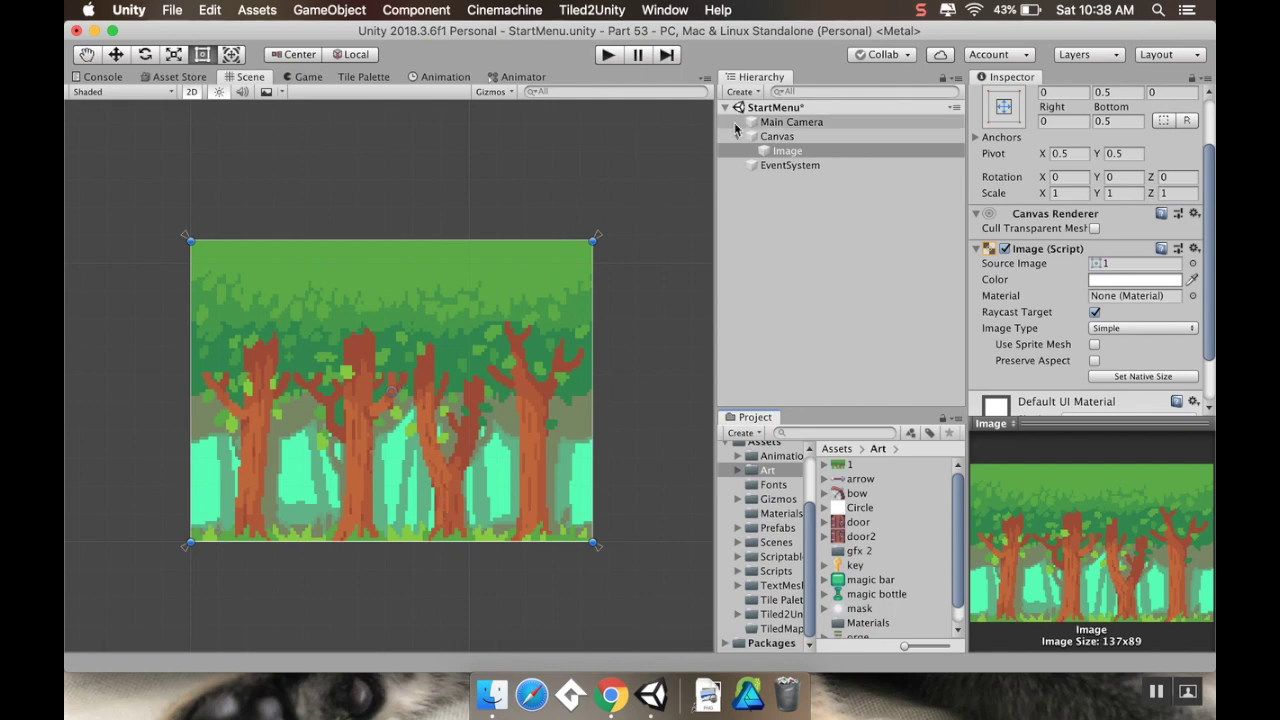
left_click(789, 151)
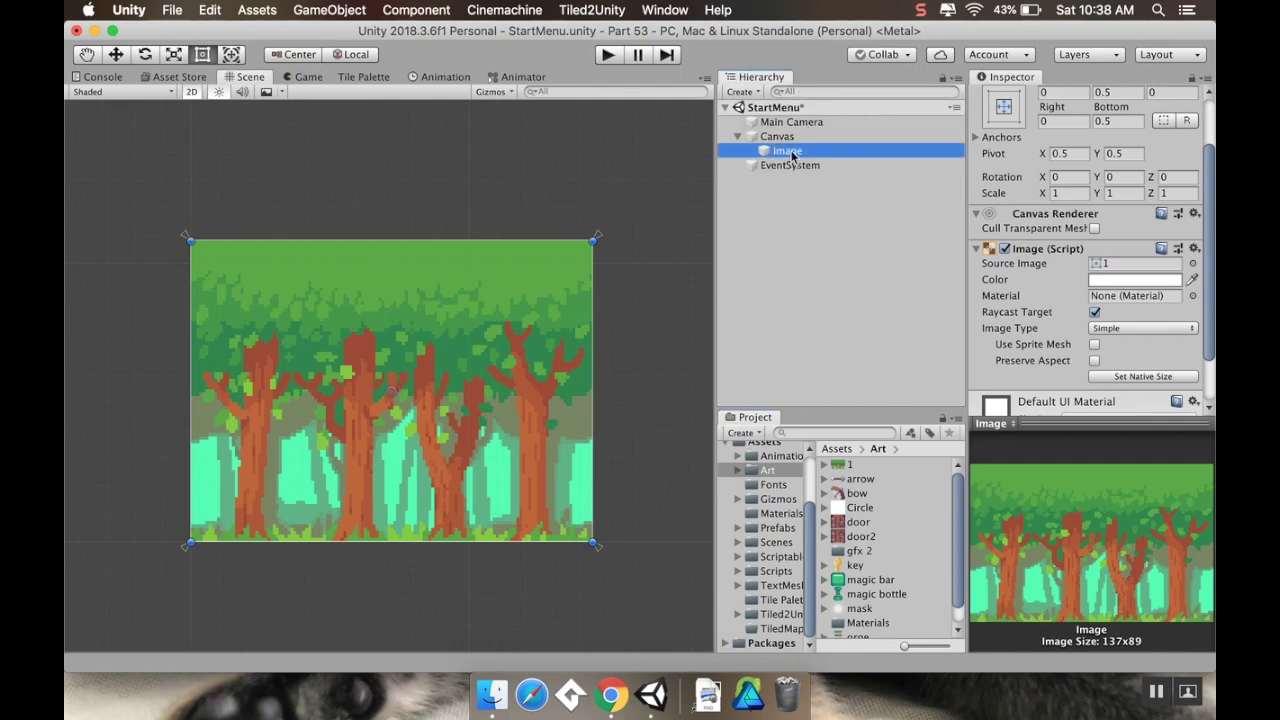
left_click(791, 152)
type("Backgrou")
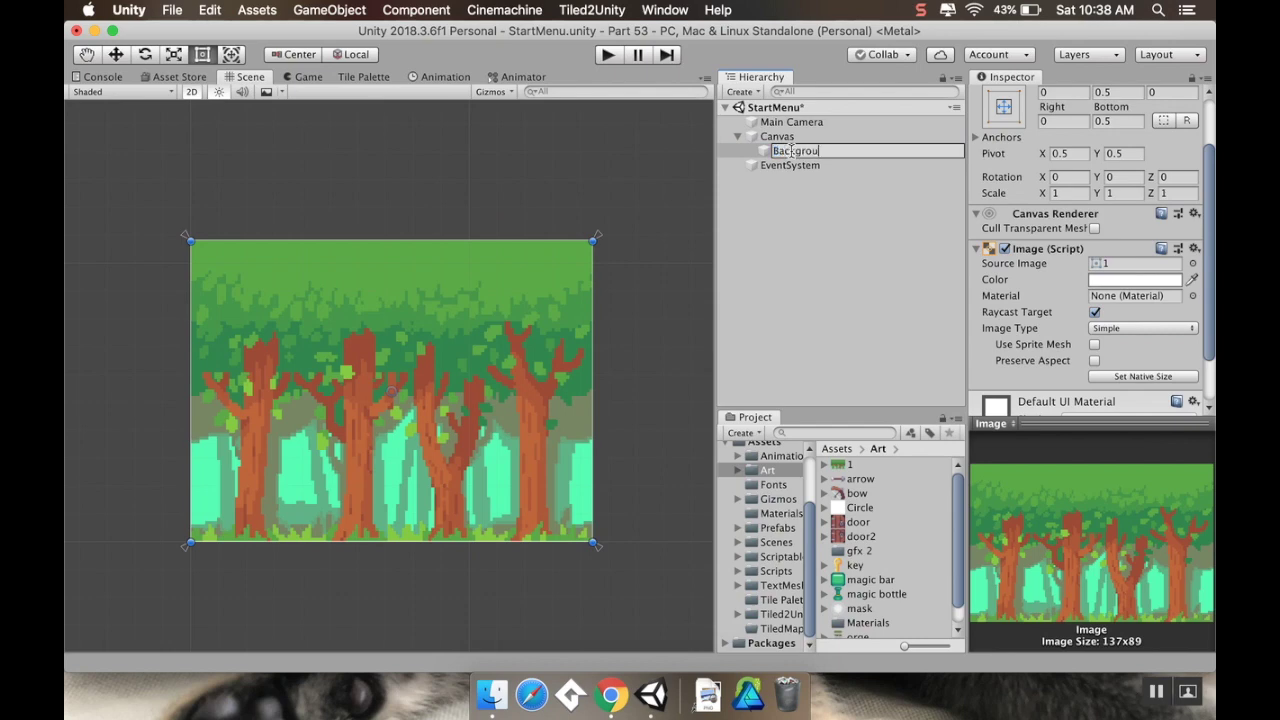
type("nd Image")
key("Return")
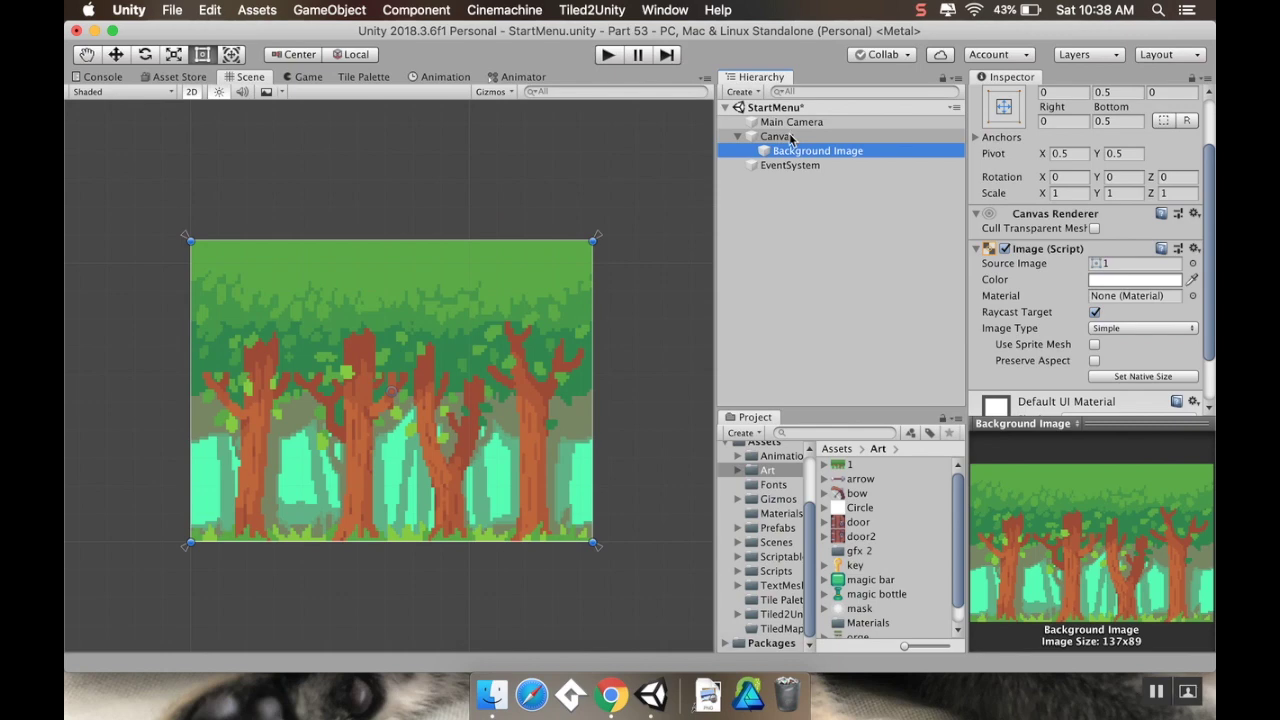
Step: Add a TextMeshPro text to the Canvas, enlarge it to about 740 by 338, and center it horizontally near the canvas's upper edge
left_click(778, 136)
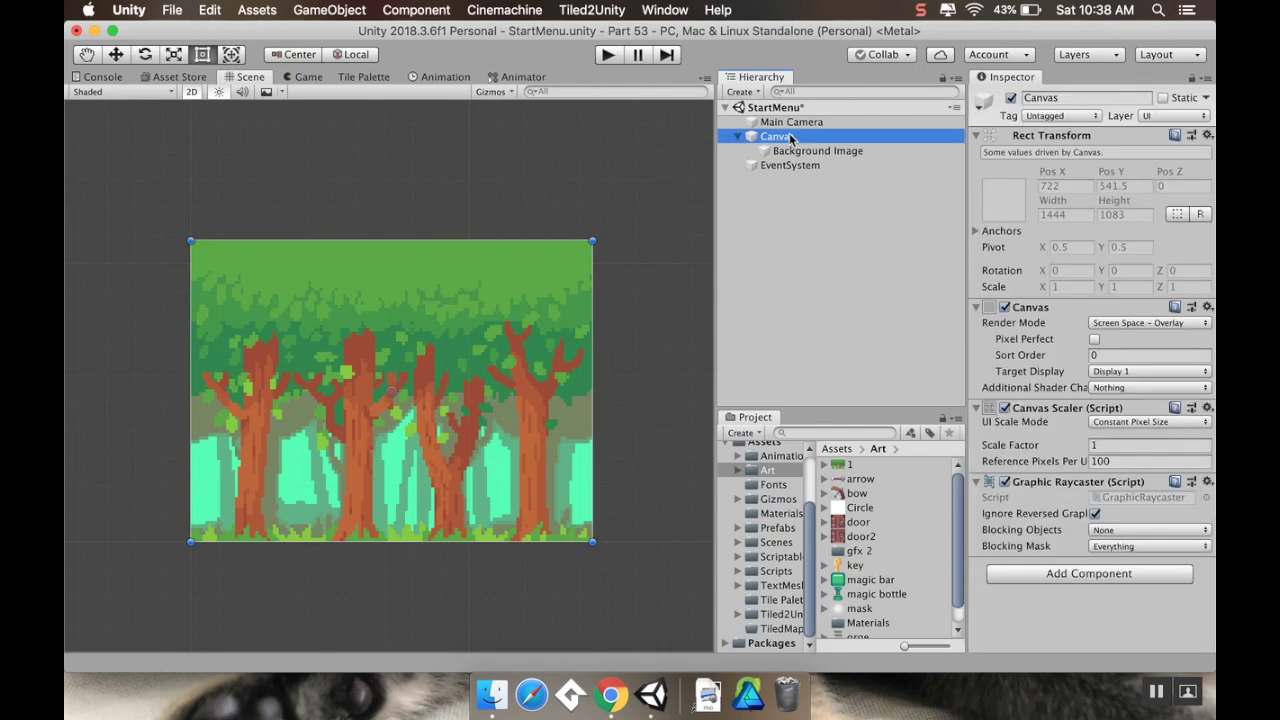
right_click(791, 138)
mouse_move(862, 373)
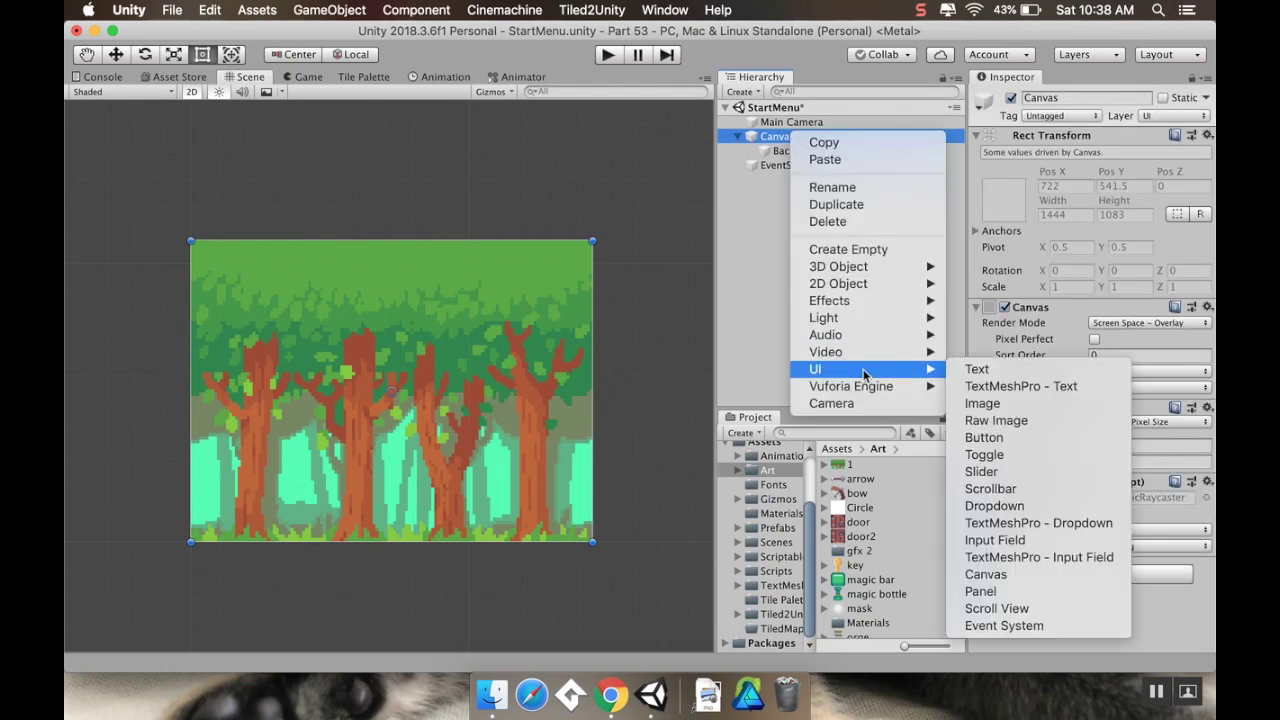
left_click(1007, 390)
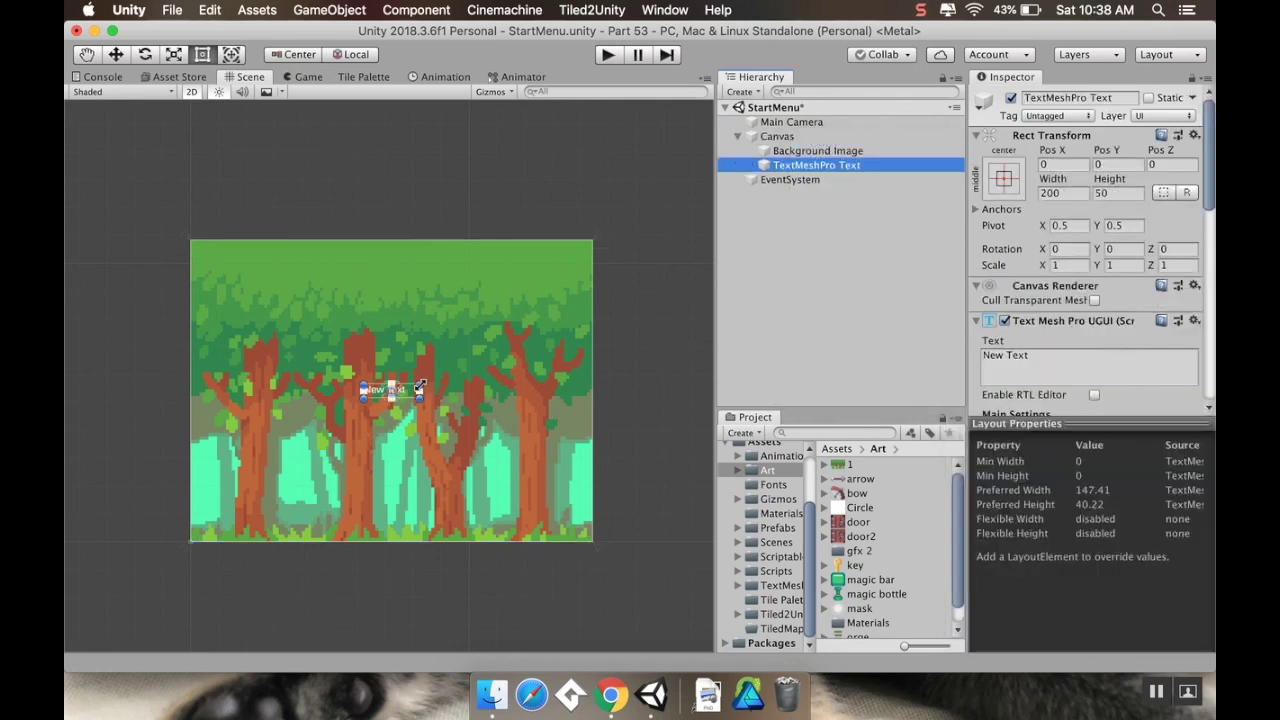
left_click_drag(419, 385, 571, 303)
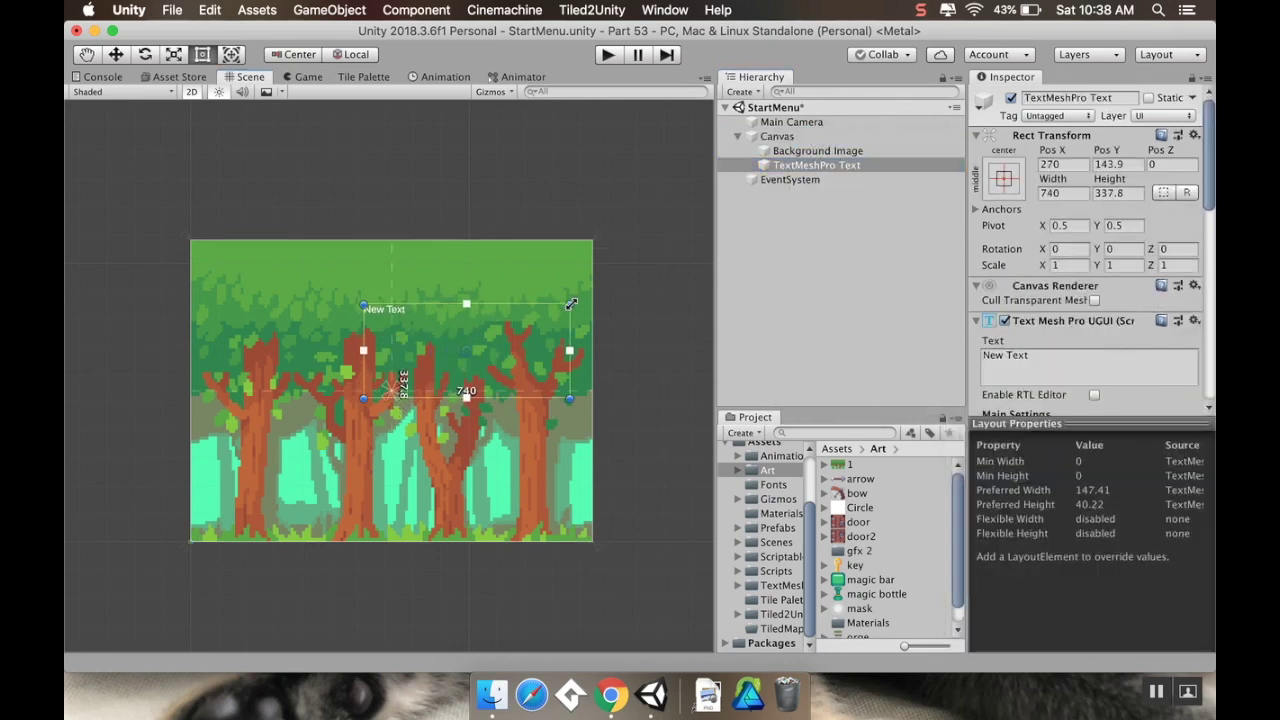
left_click_drag(510, 359, 431, 306)
Step: Replace the TextMeshPro object's default text with "Legally not Zelda"
left_click(1137, 364)
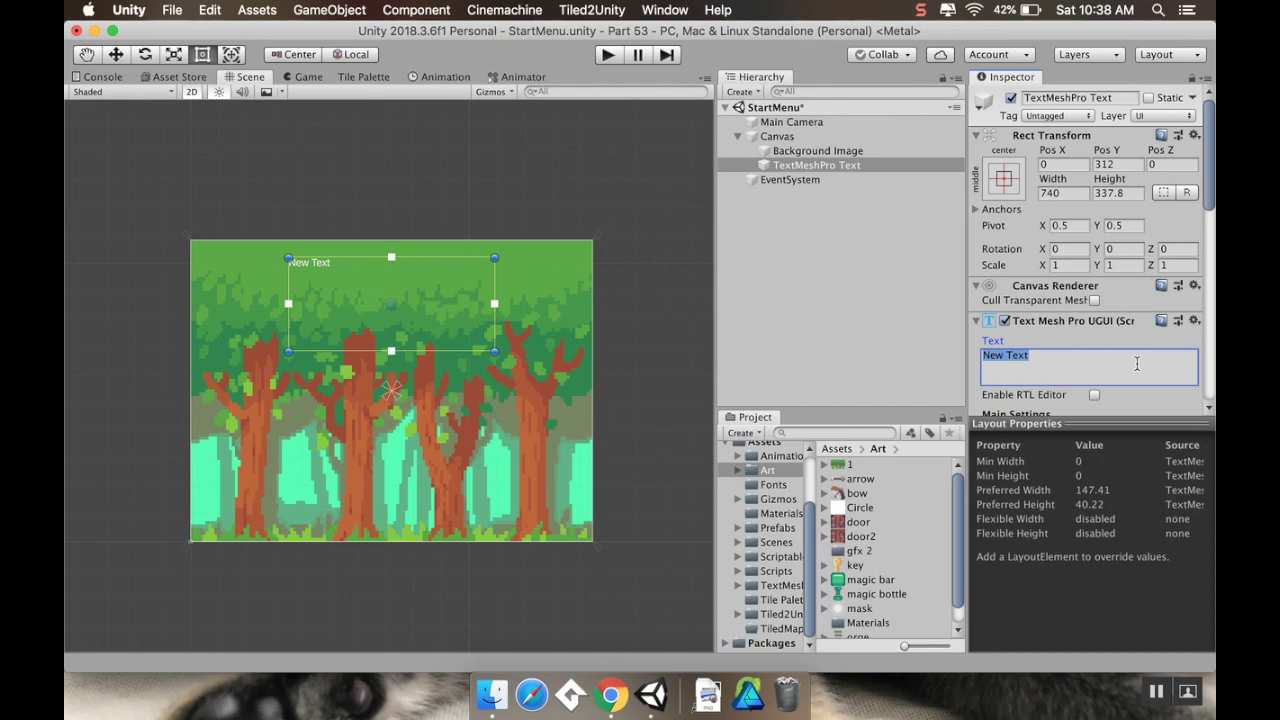
type("Legall")
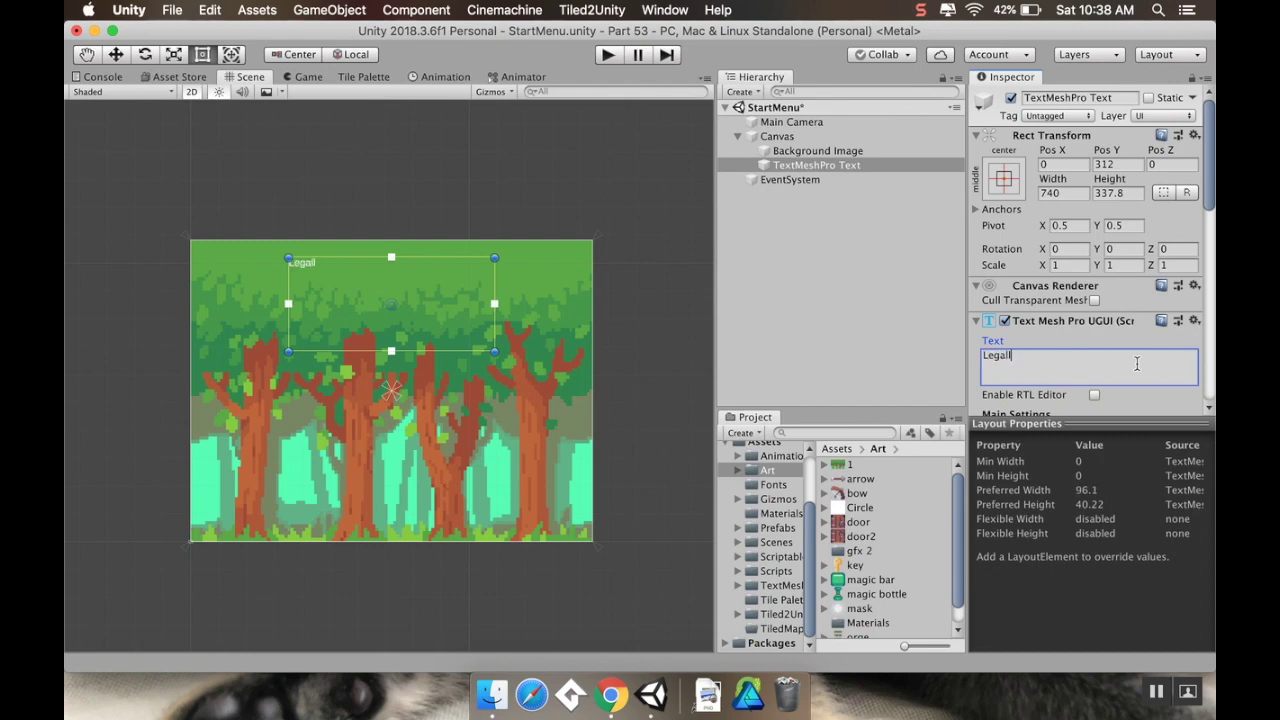
type("y not Zelda")
Step: Align the title text to the center horizontally and to the middle vertically within its box
scroll(1124, 347, "down", 5)
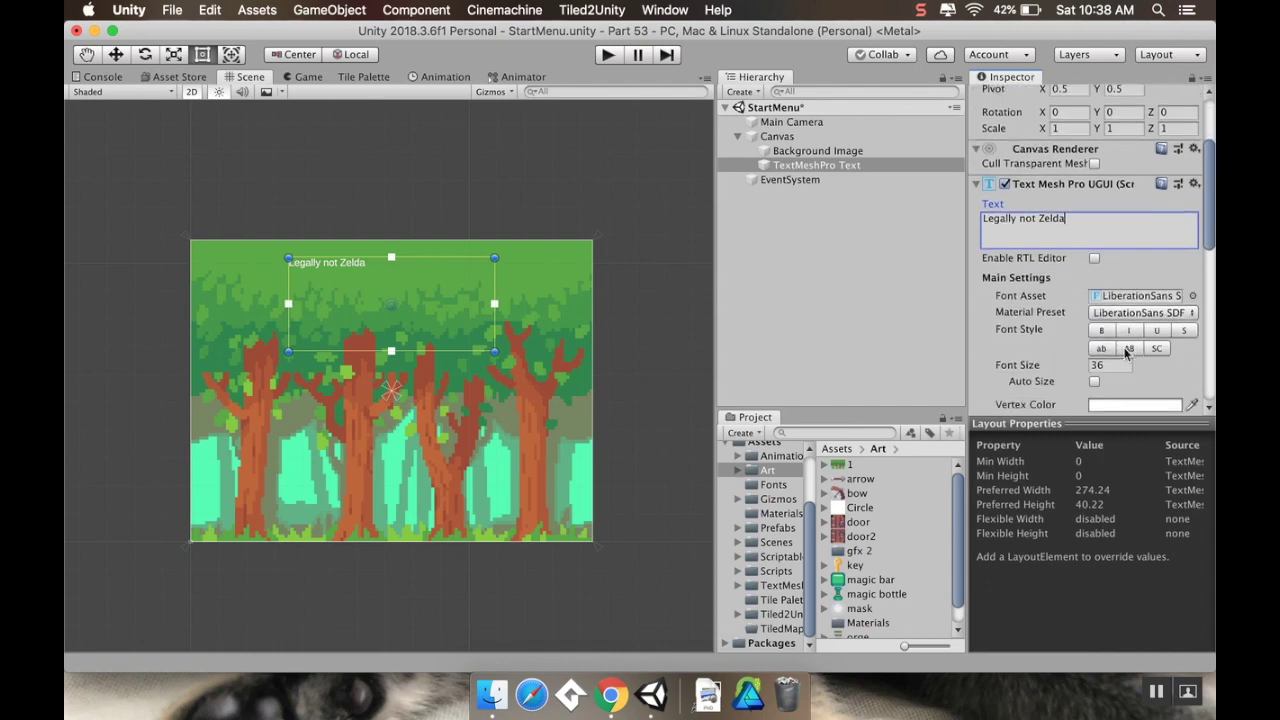
scroll(1126, 352, "down", 1)
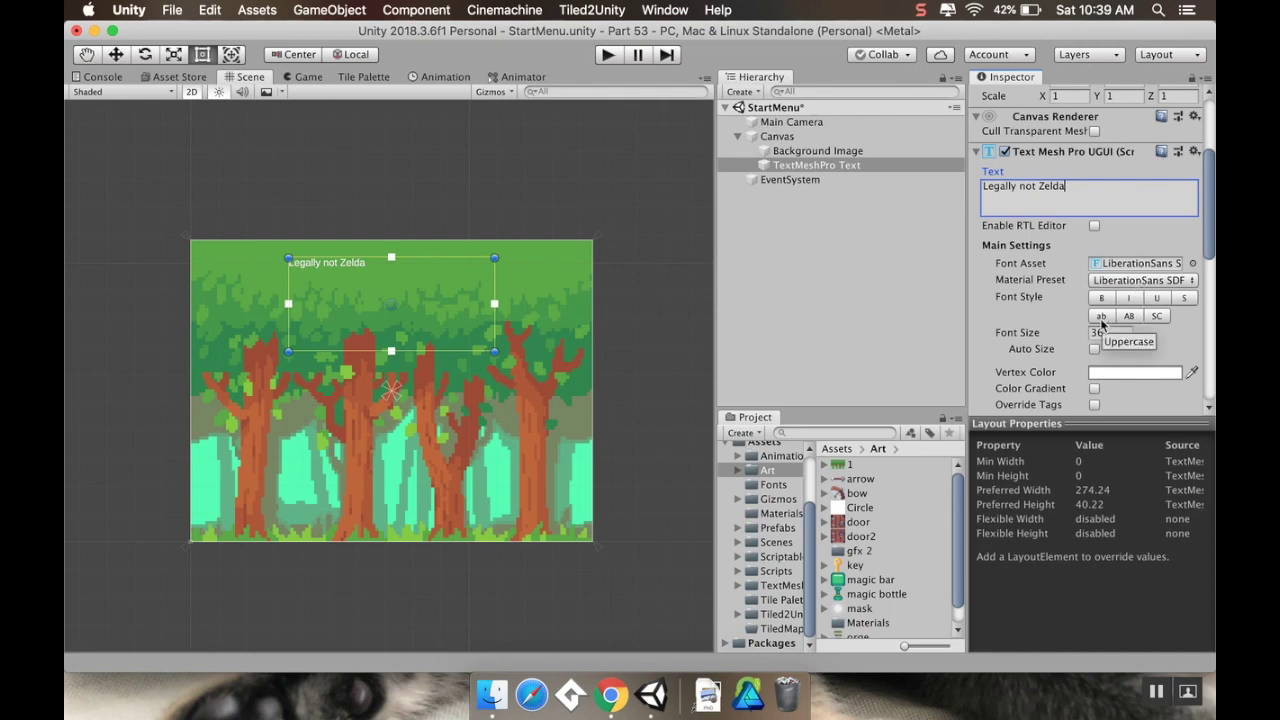
scroll(1104, 324, "down", 3)
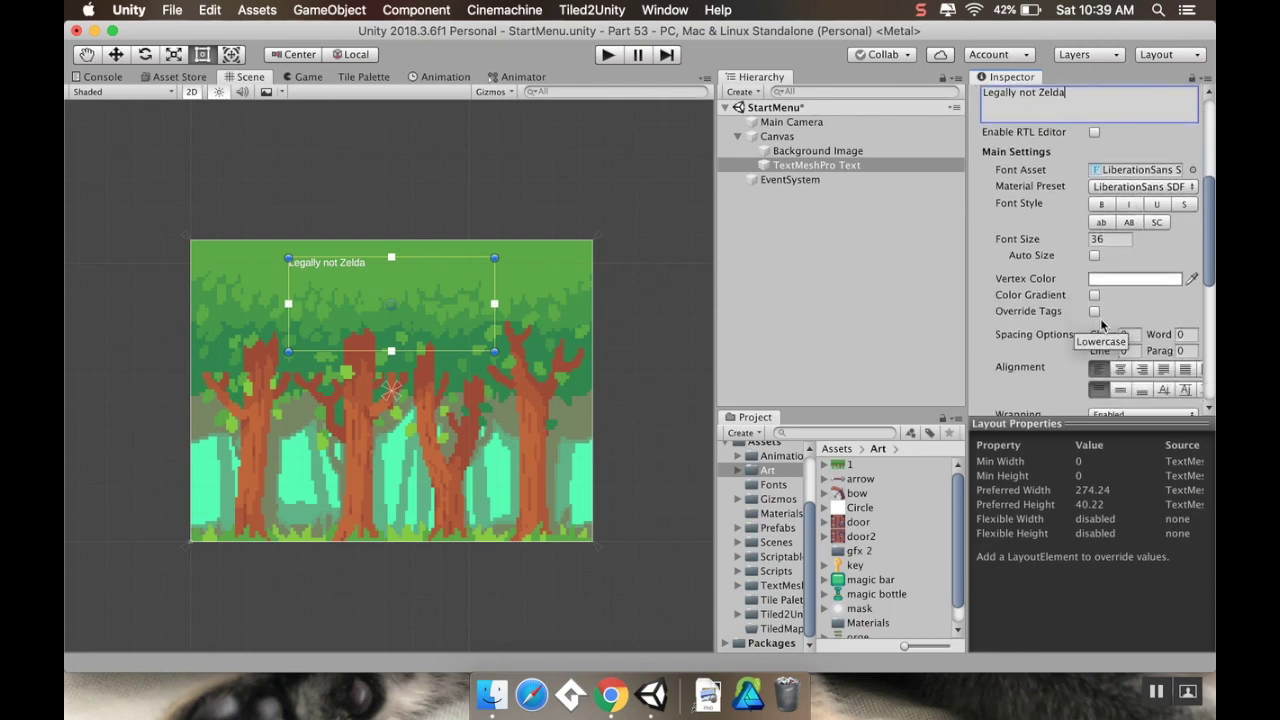
left_click(1128, 370)
left_click(1122, 369)
left_click(1120, 390)
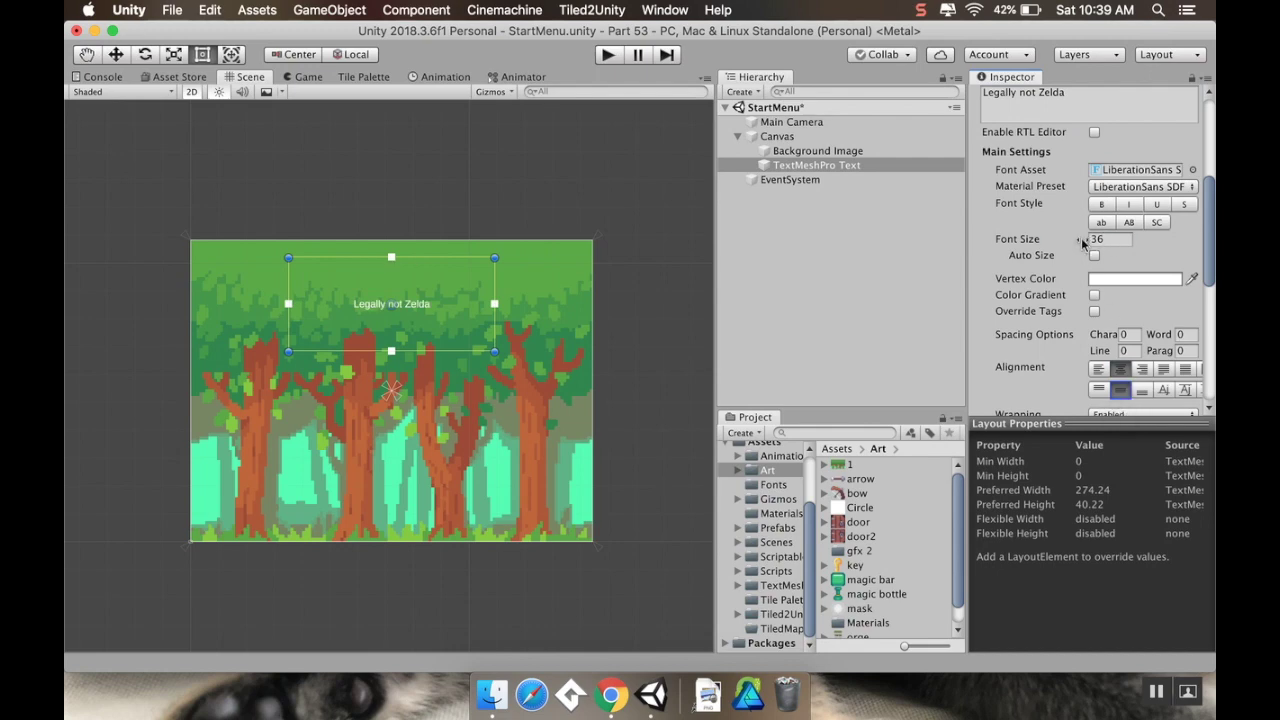
Step: Enlarge the title's font size to about 77 and assign BitScript SDF as its font asset
left_click_drag(1082, 243, 1212, 555)
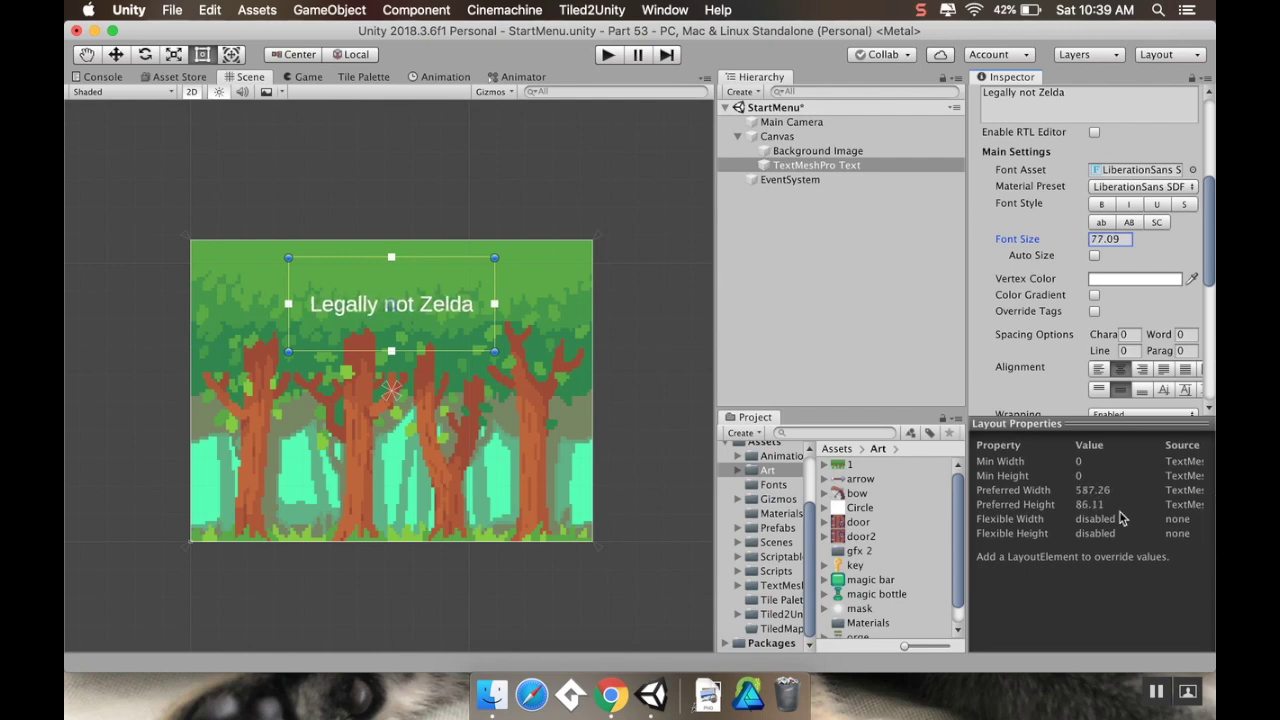
left_click(1191, 170)
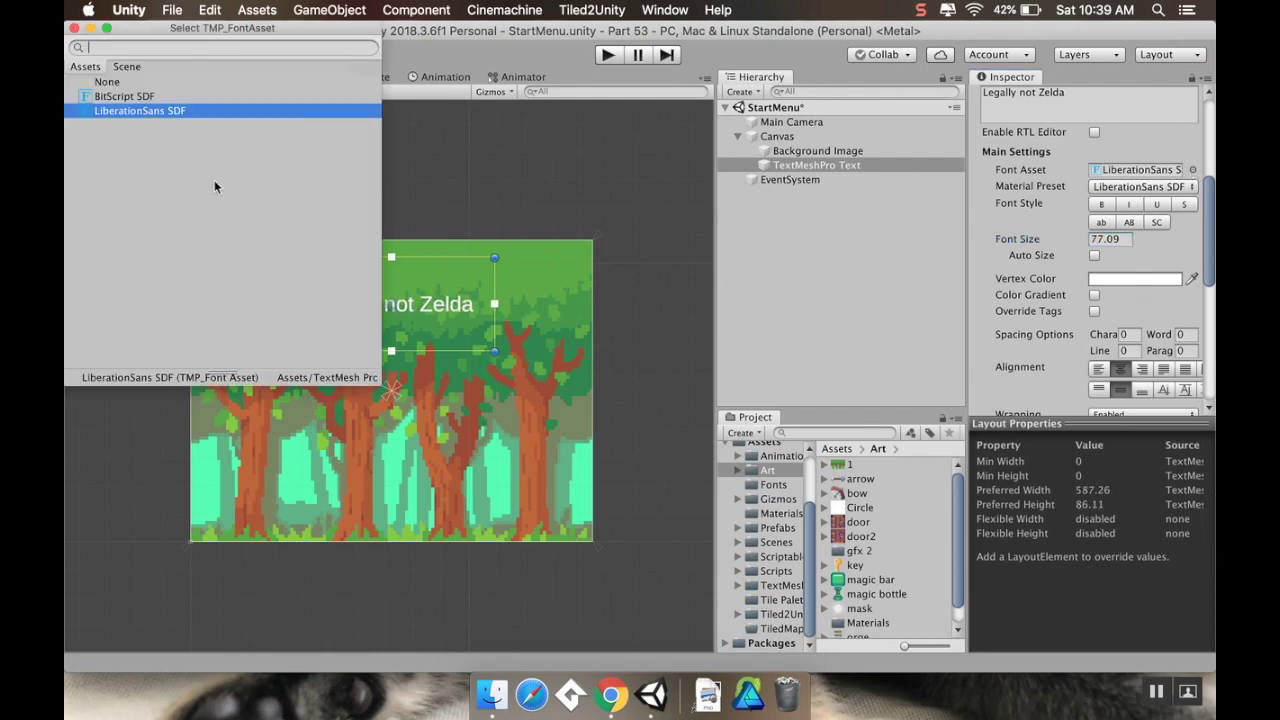
double_click(145, 96)
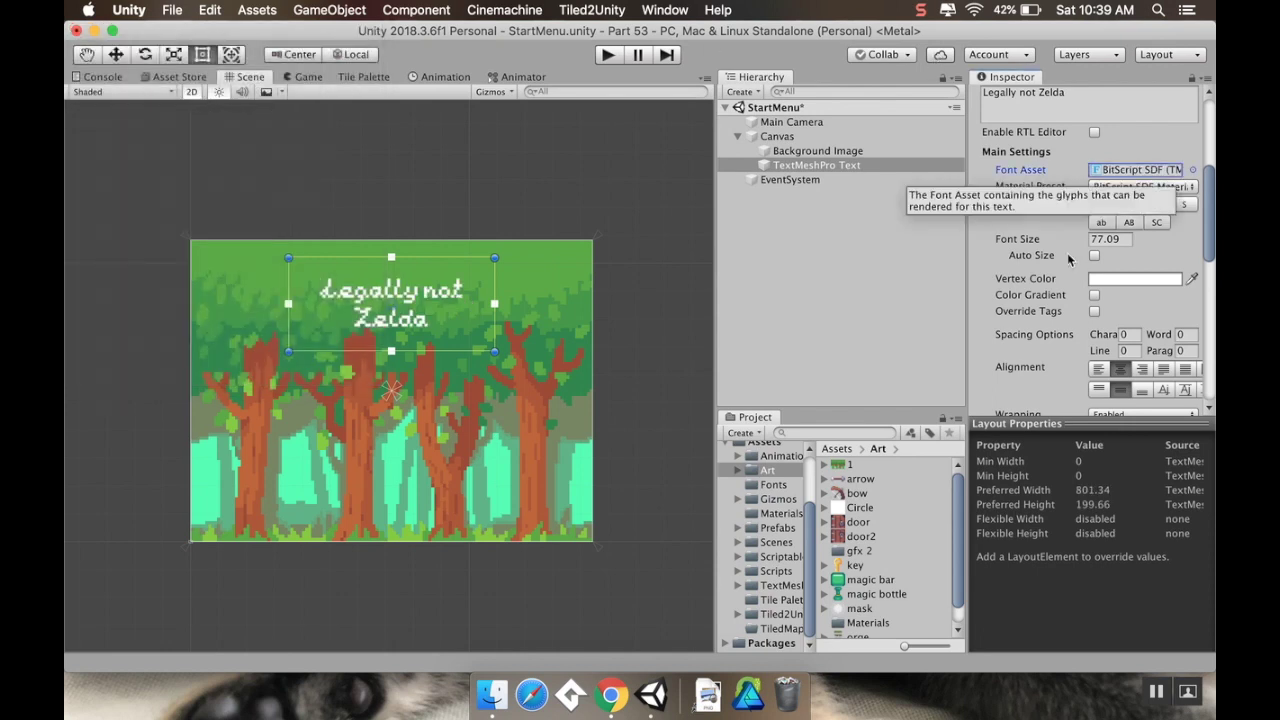
Step: Increase the title's font size to 104.7, enlarge its text box to about 931 by 364, and recenter it horizontally
left_click_drag(1080, 240, 1212, 232)
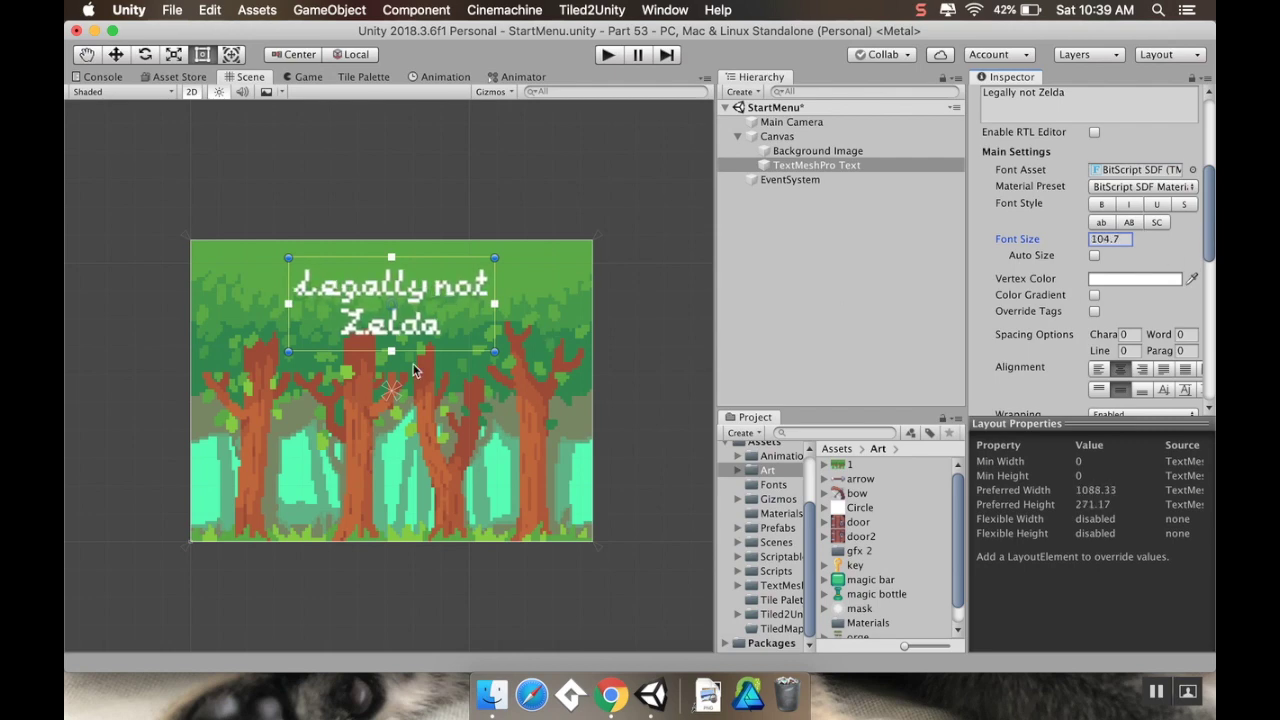
left_click_drag(288, 352, 235, 358)
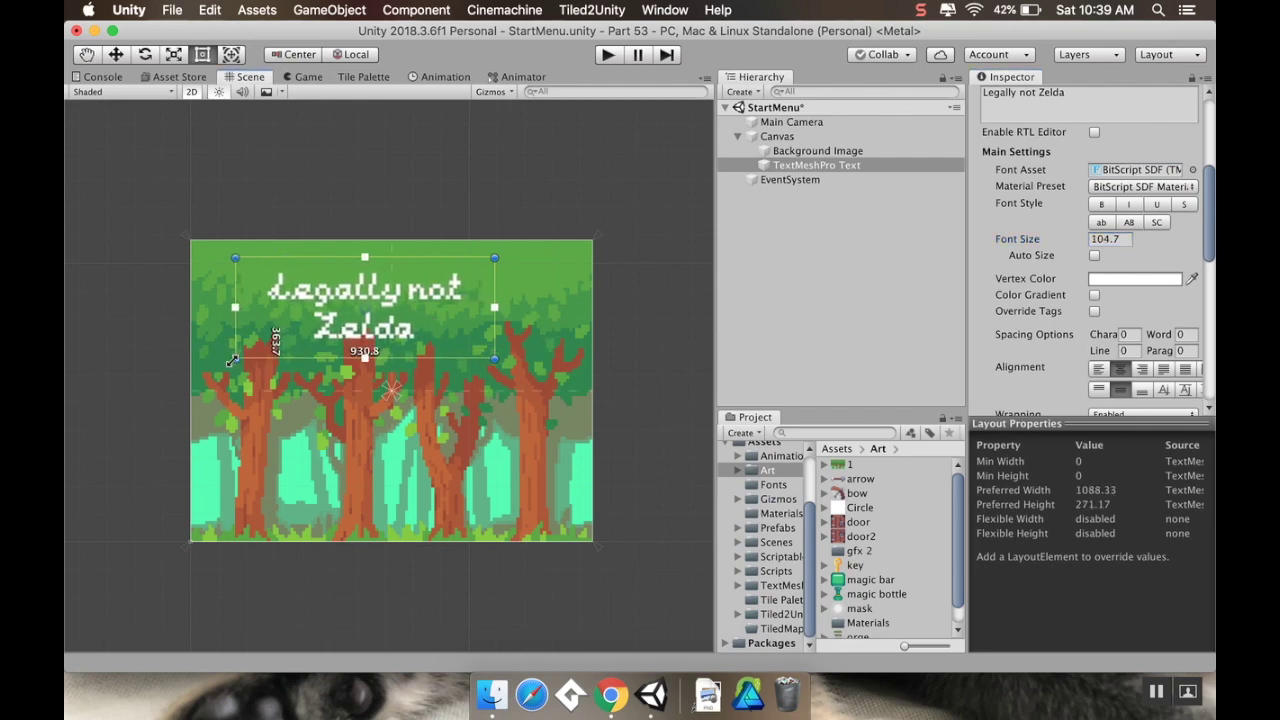
left_click_drag(343, 336, 373, 333)
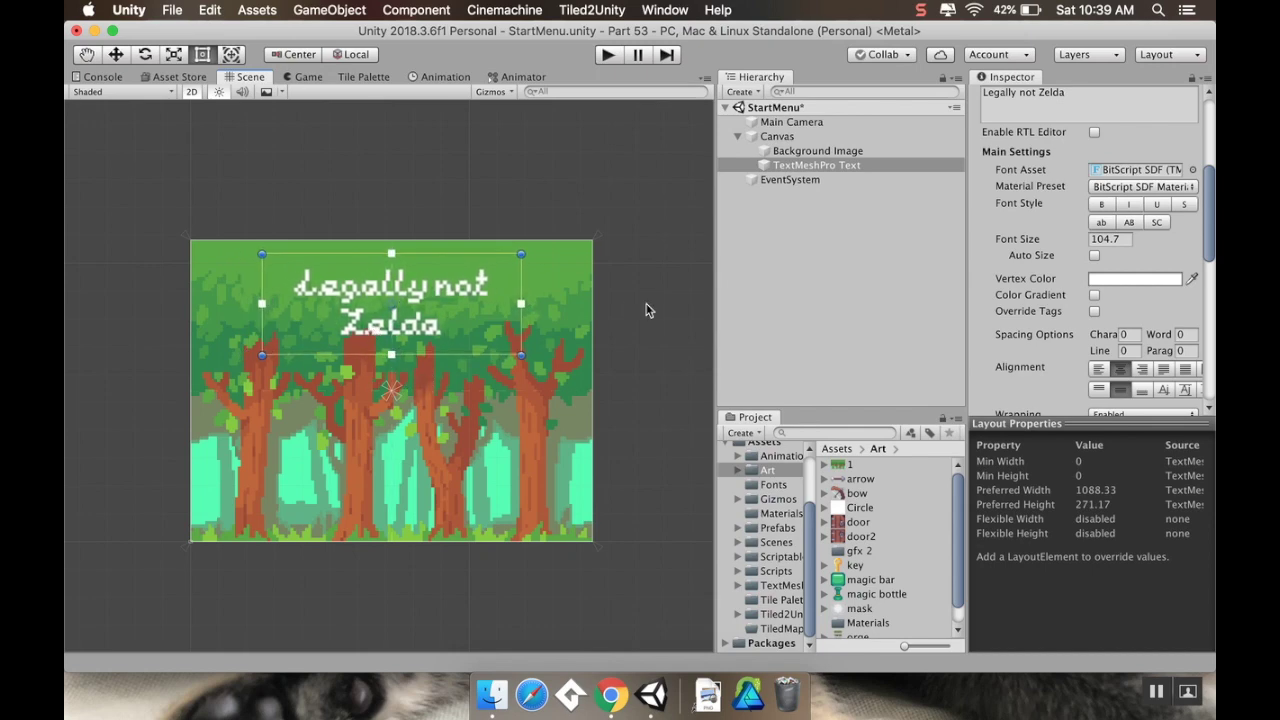
Step: Expand the text's extra settings and open the outline color of the BitScript SDF material for editing
scroll(1050, 240, "down", 5)
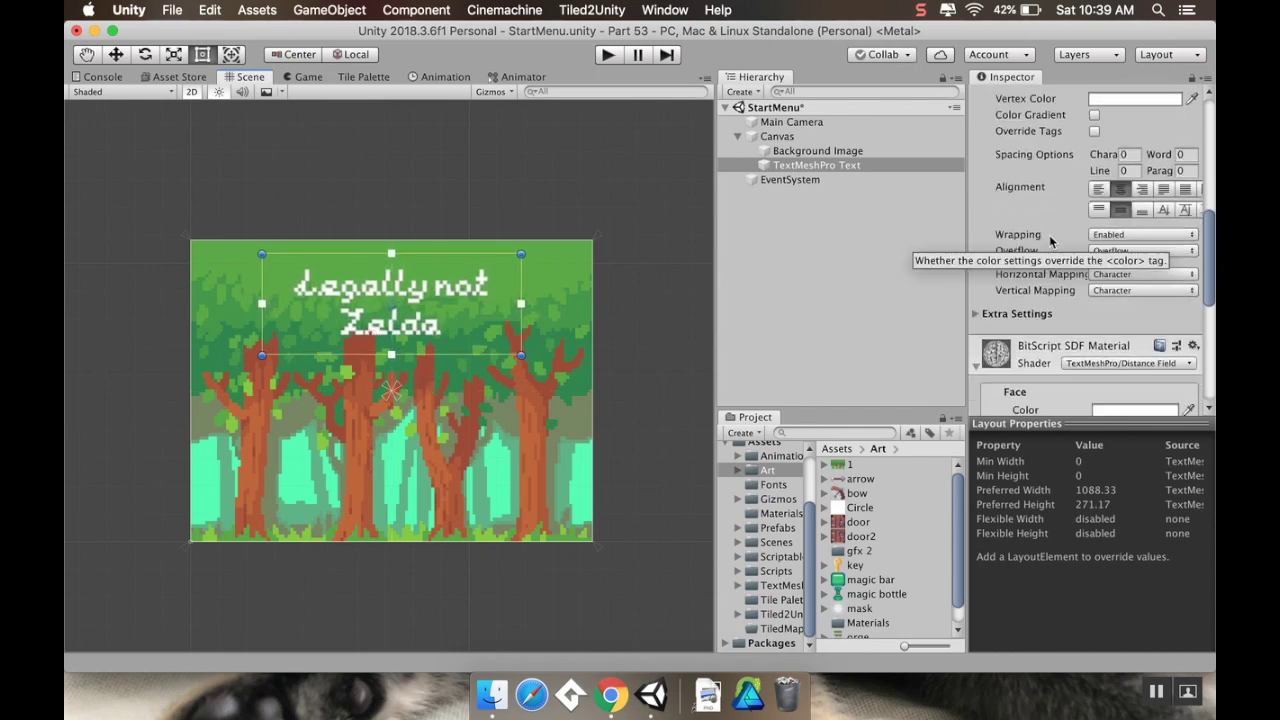
scroll(1050, 240, "down", 3)
scroll(1055, 240, "up", 2)
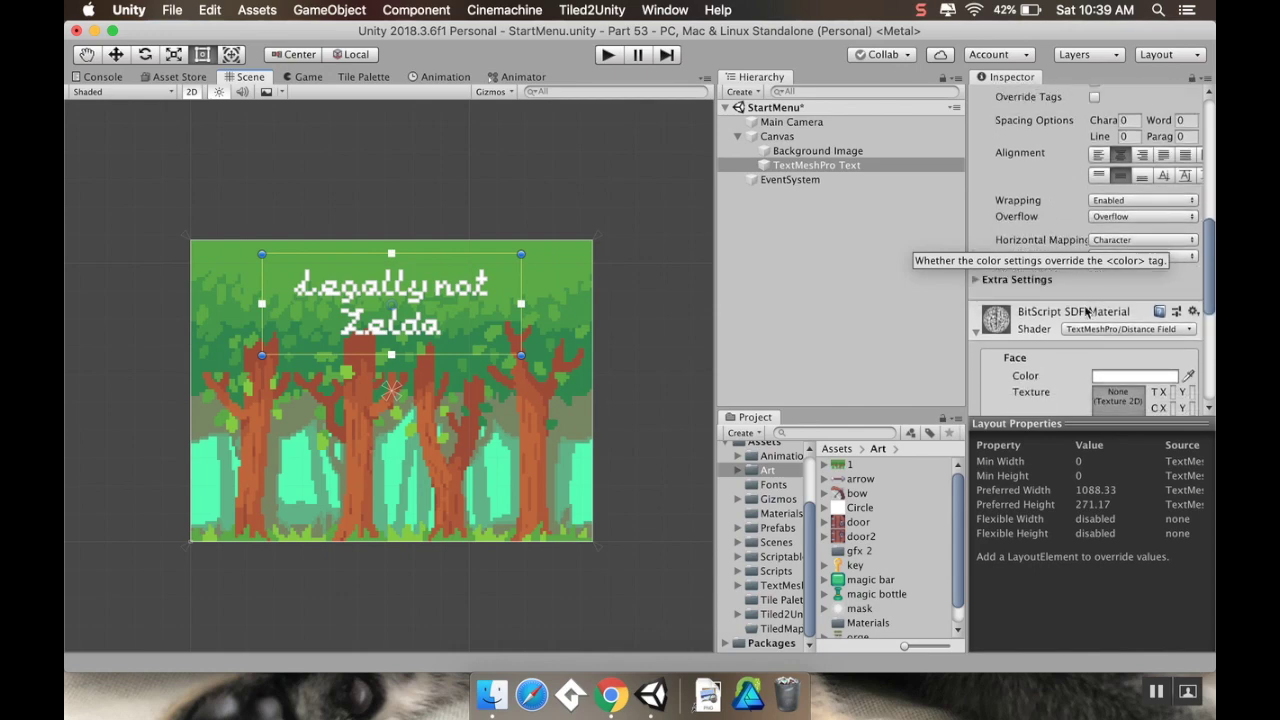
left_click(975, 280)
scroll(1089, 262, "down", 10)
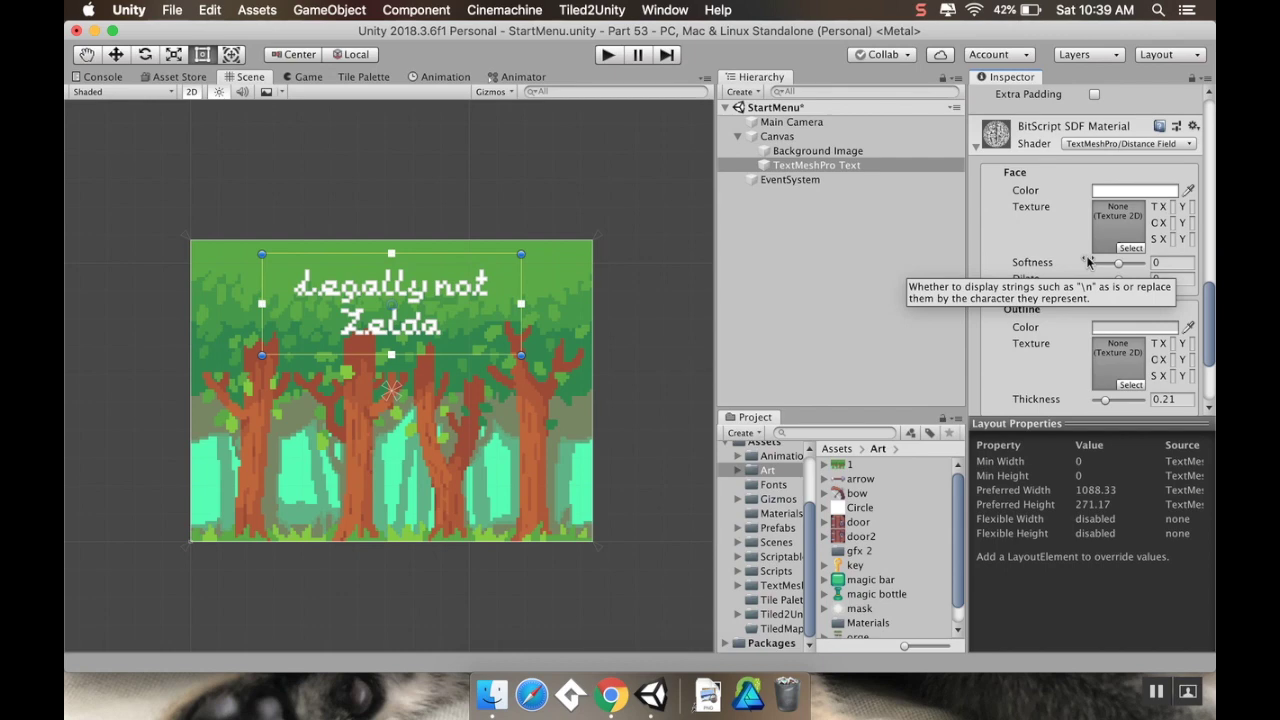
left_click(1114, 330)
Step: Try a dark red outline color, then try to sample an outline color from the forest background with the eyedropper
mouse_move(748, 295)
left_mouse_down()
mouse_move(810, 345)
mouse_move(743, 343)
mouse_move(752, 307)
left_mouse_up()
left_click(671, 178)
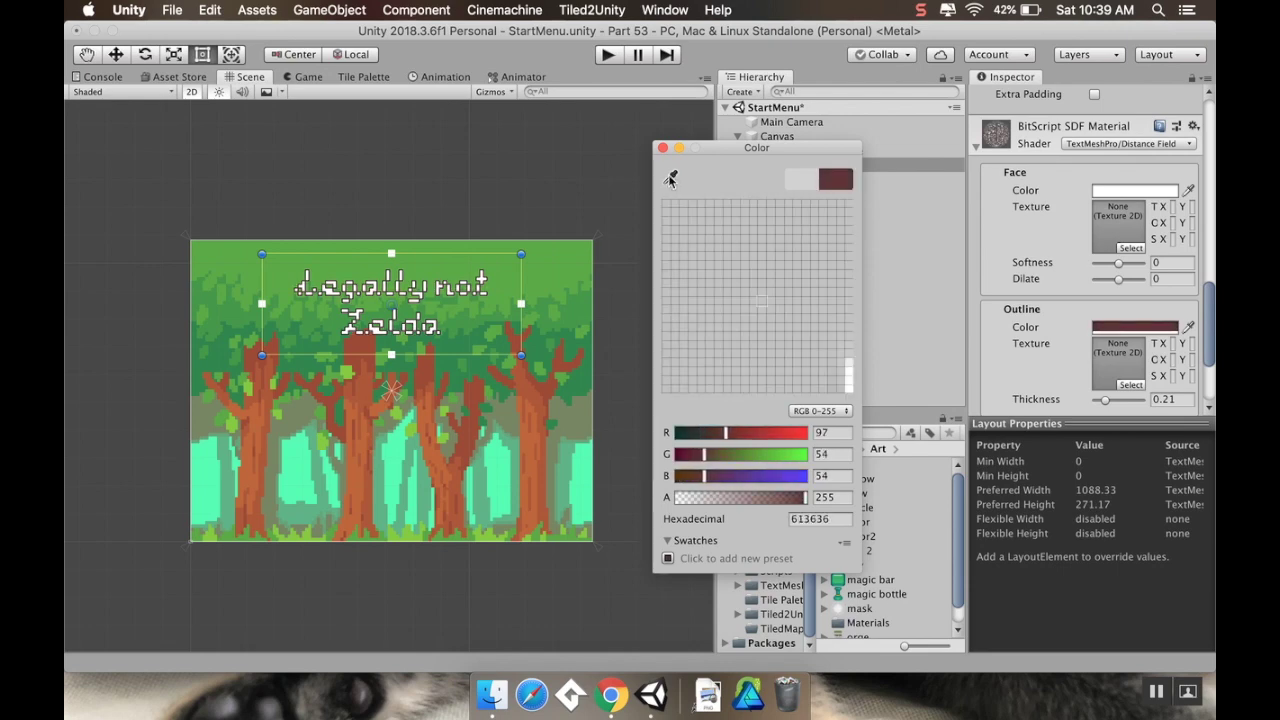
left_click(573, 399)
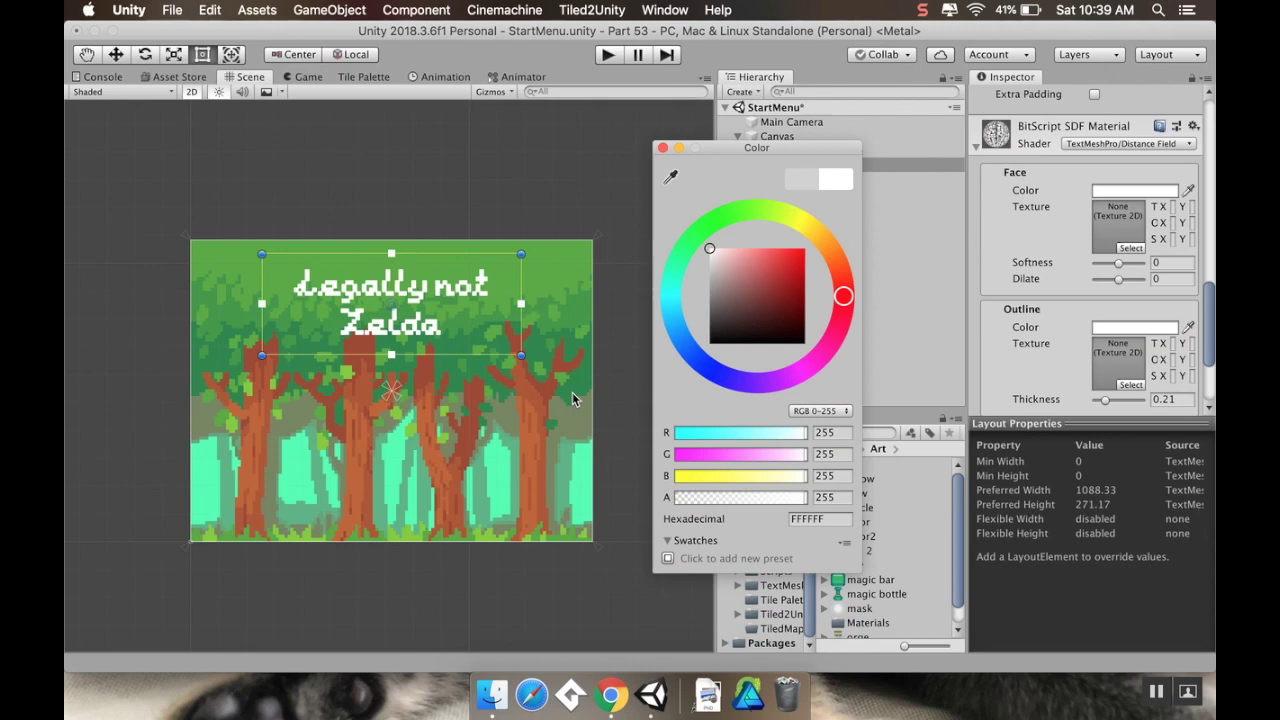
left_click(671, 178)
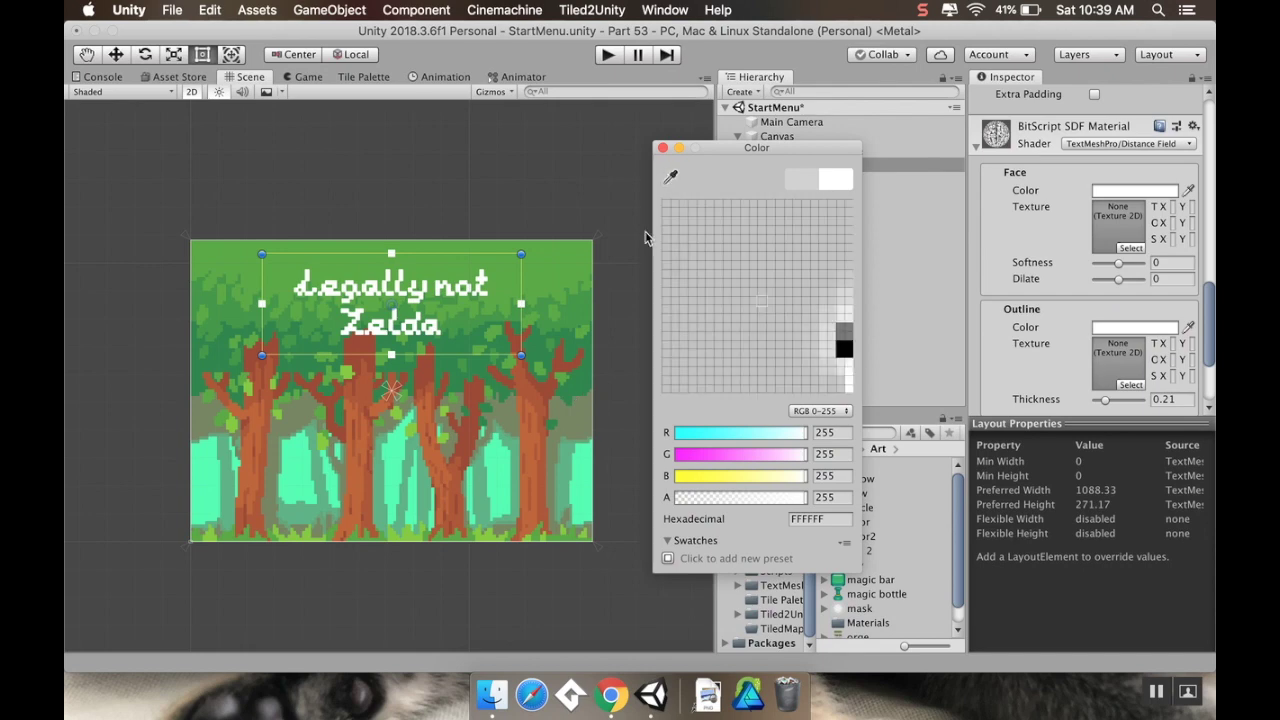
left_click(575, 392)
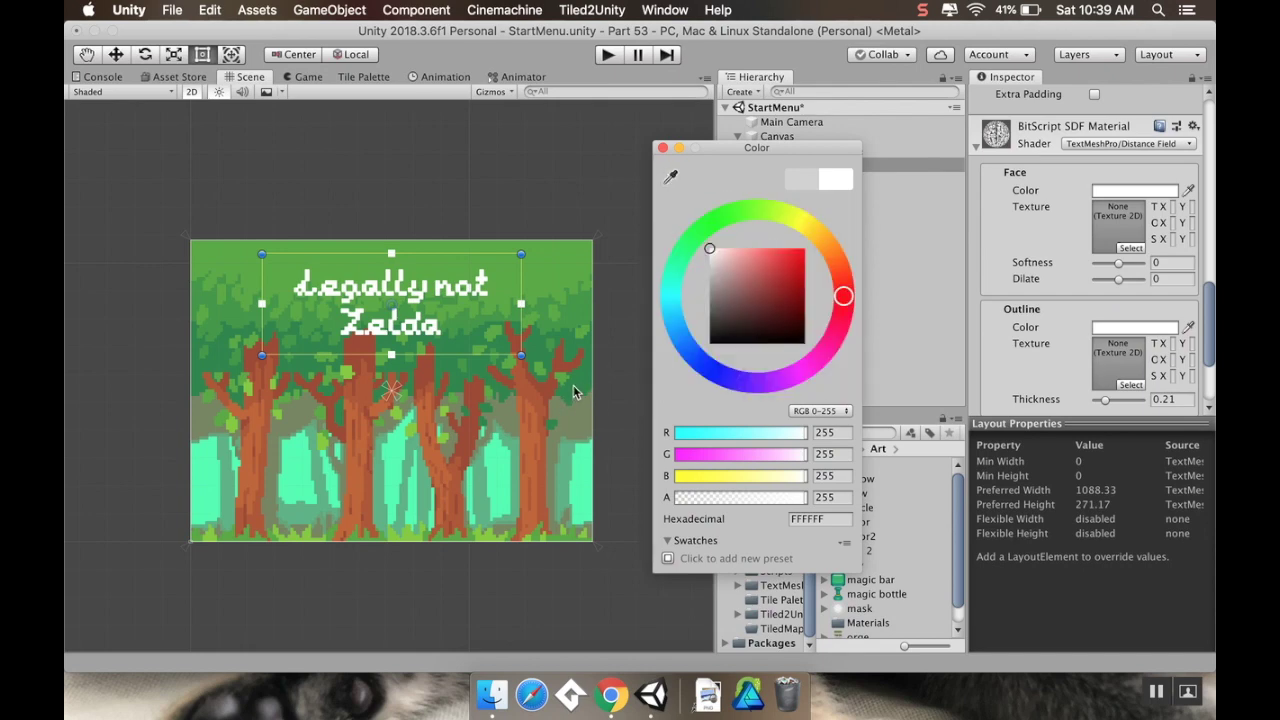
left_click(670, 178)
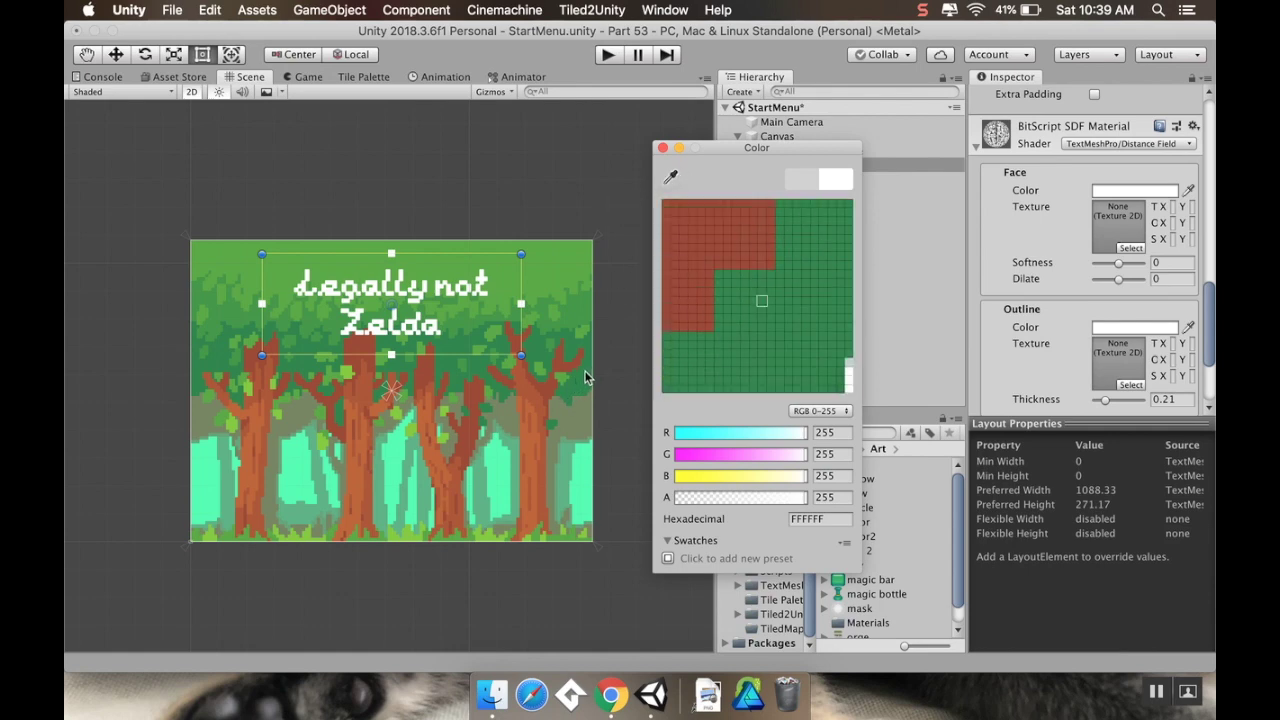
key("Escape")
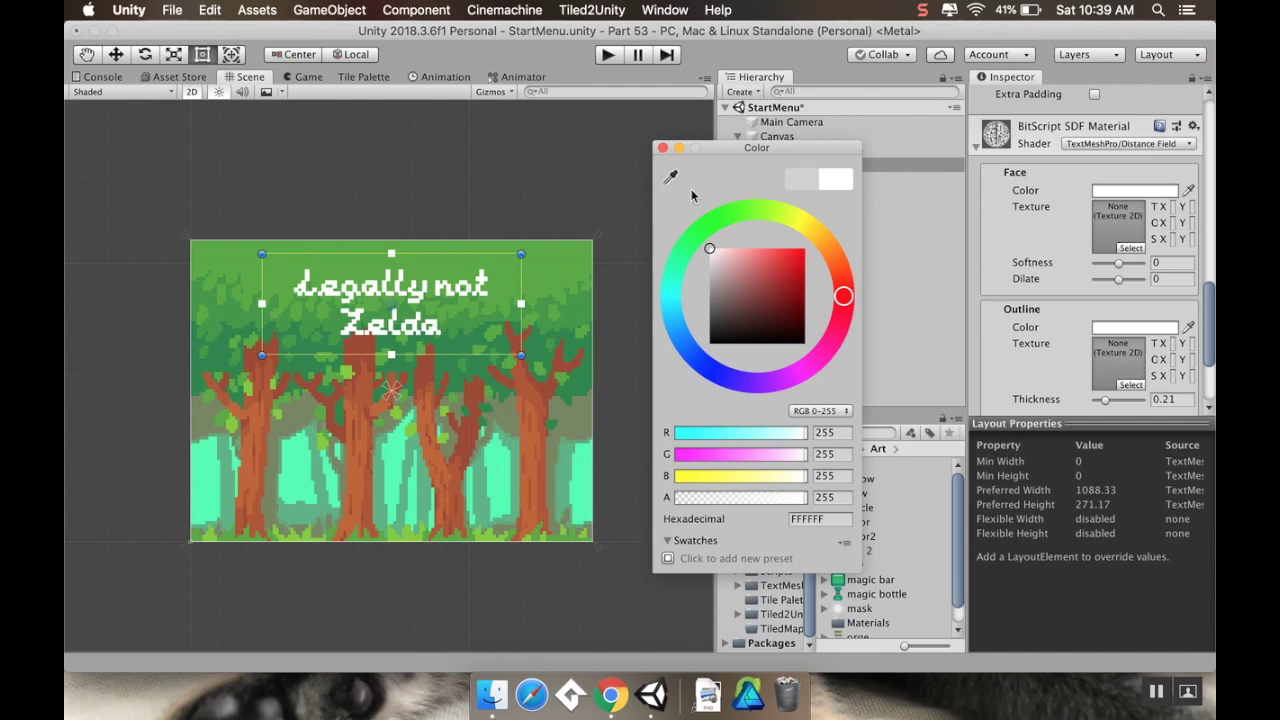
Step: Set the title's outline color to dark green 007917 and close the color picker
left_click(698, 228)
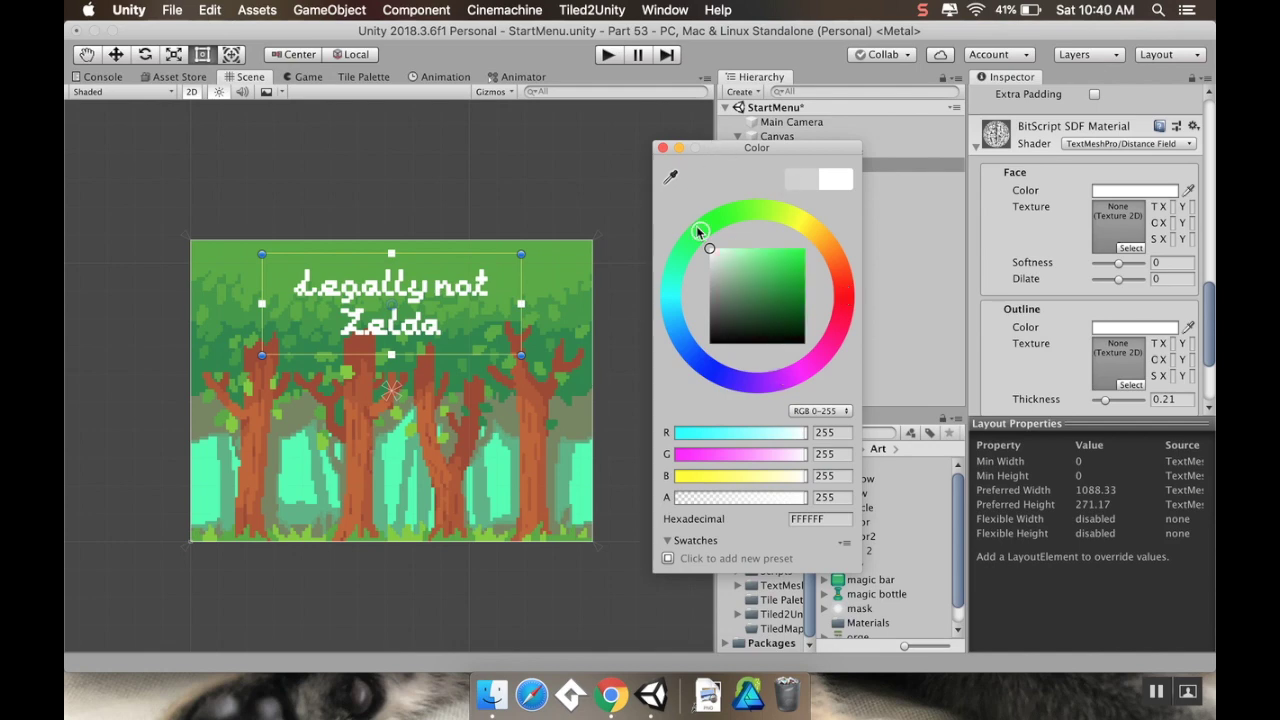
left_click(790, 303)
left_click_drag(796, 296, 816, 299)
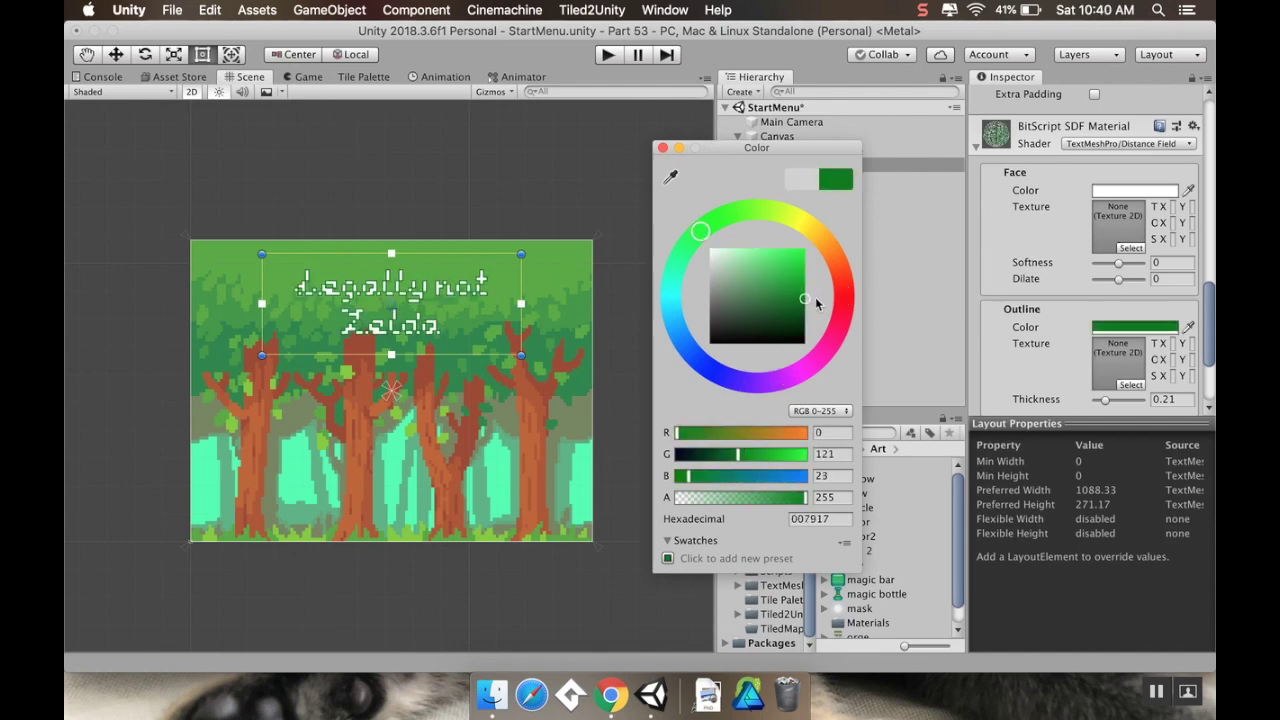
left_click(663, 148)
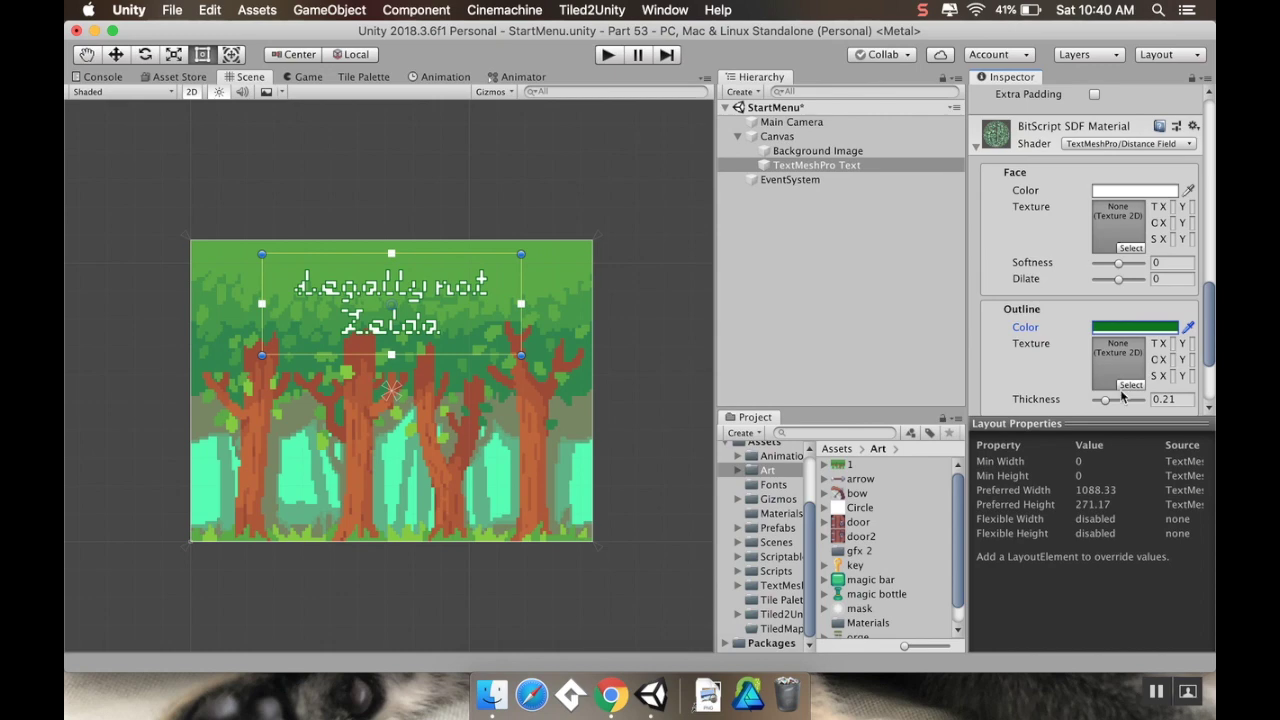
Step: Set the outline thickness of the title's material to 0.2
left_click_drag(1114, 398, 1106, 402)
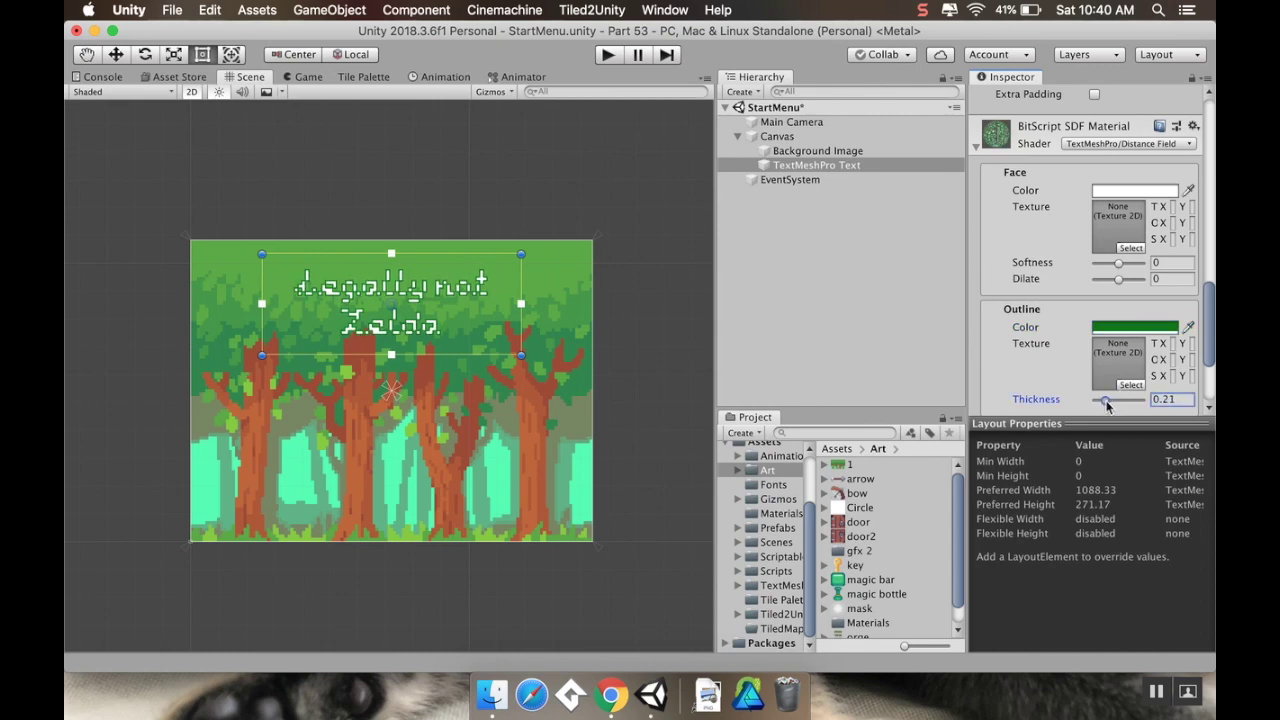
left_click(1166, 396)
type("0.2")
Step: Enlarge the title's text box around its horizontal center and increase the font size to 163.5
scroll(512, 270, "up", 1)
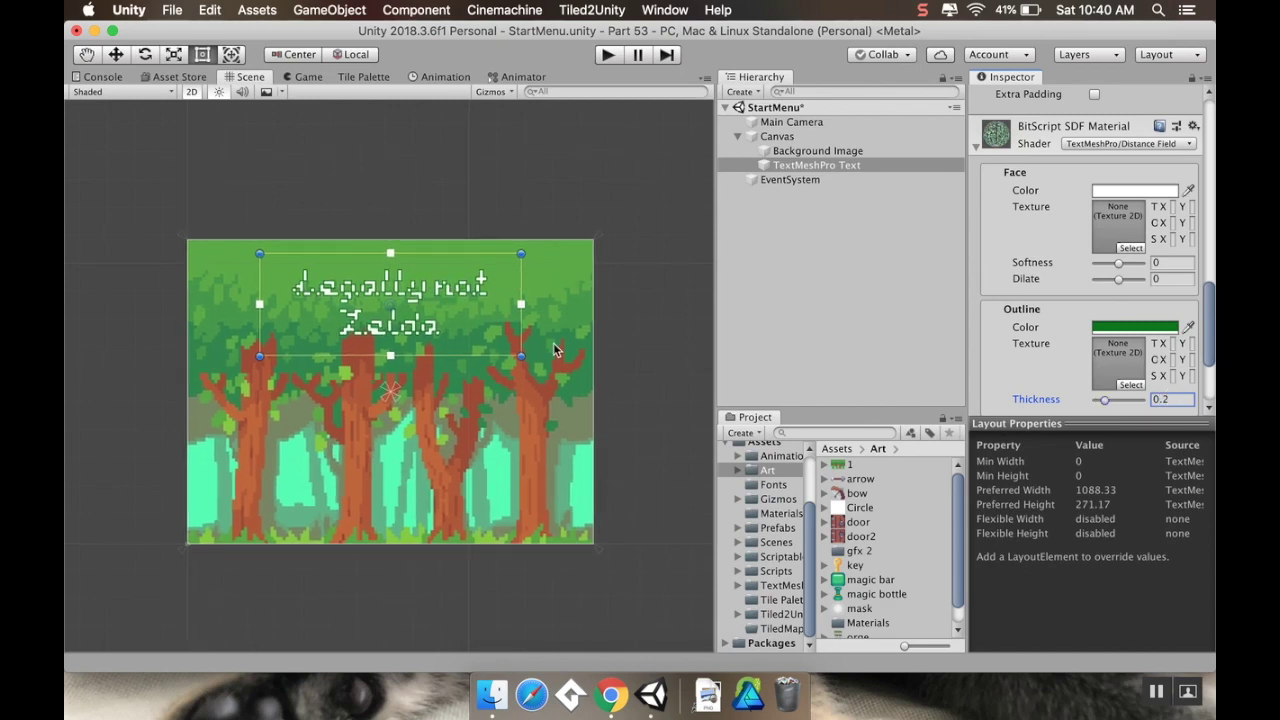
left_click_drag(522, 357, 482, 349)
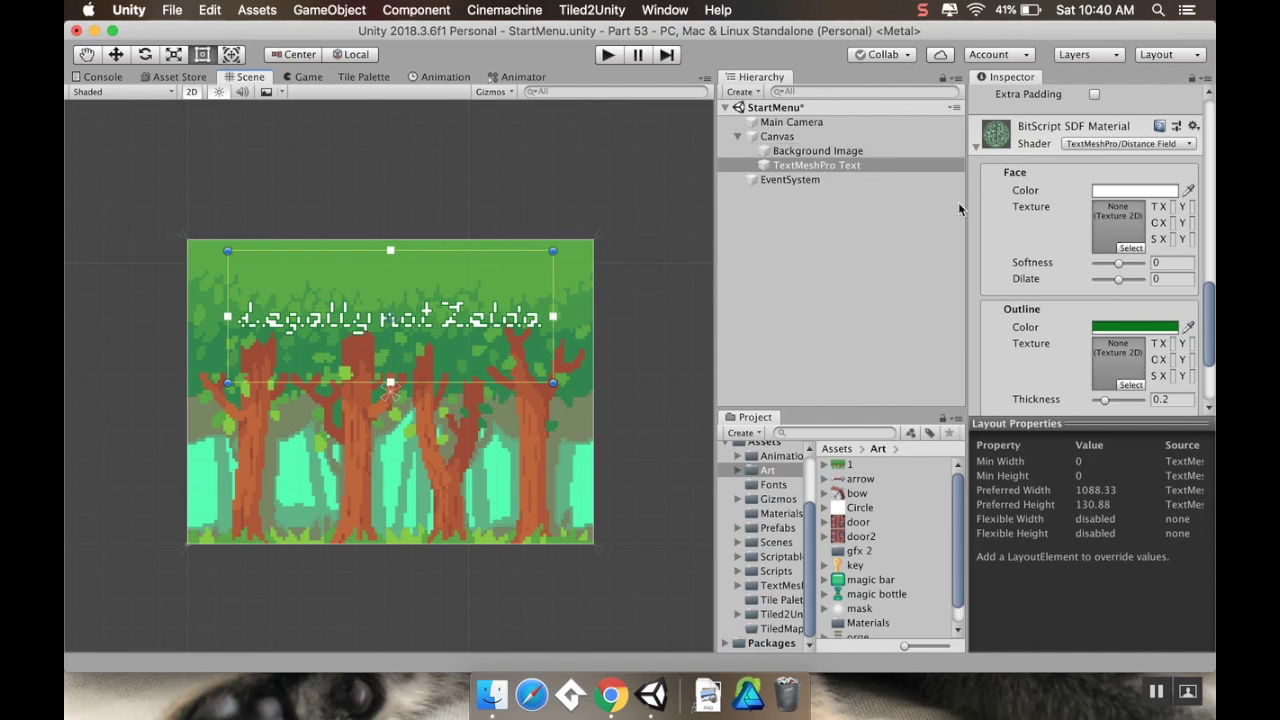
scroll(1014, 222, "up", 10)
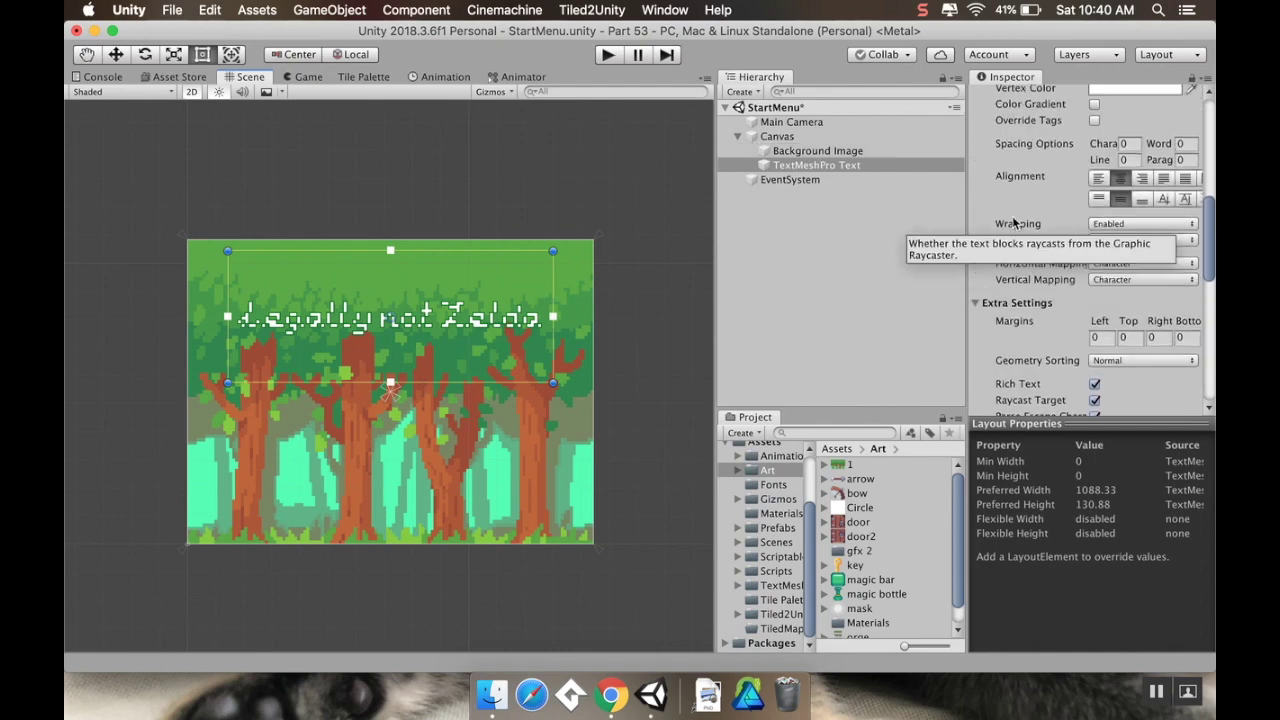
scroll(1014, 222, "up", 5)
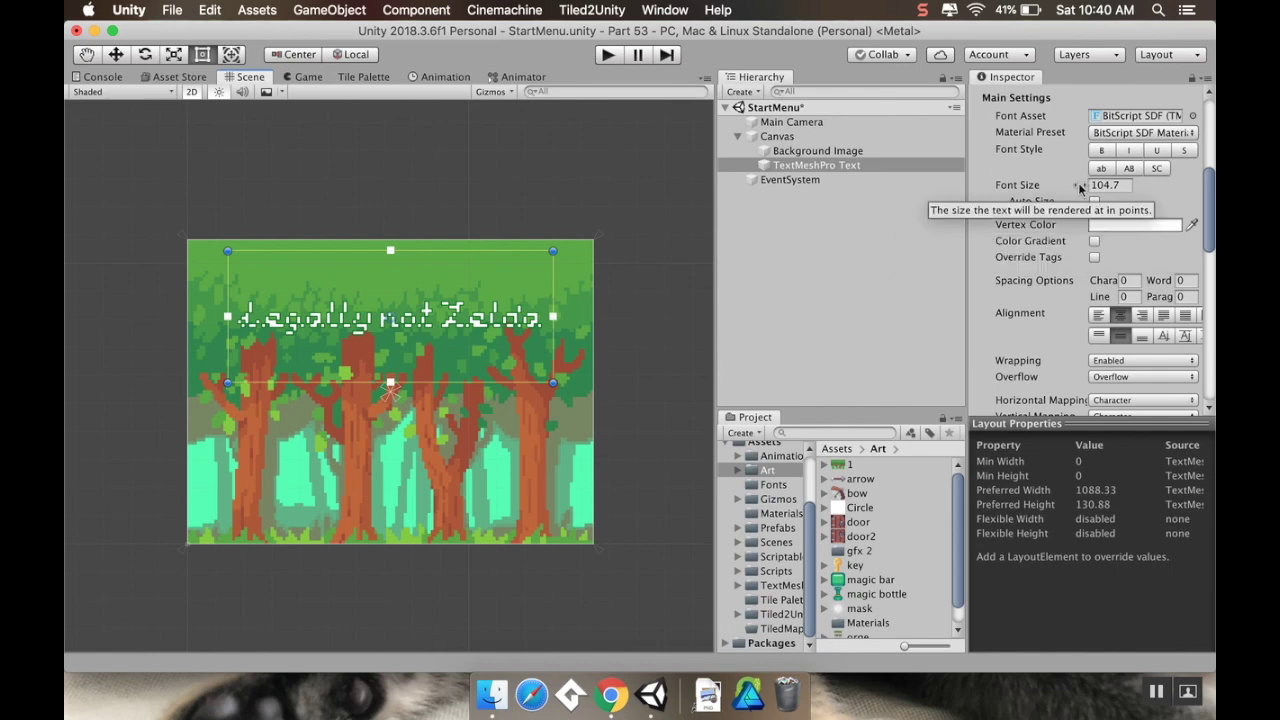
left_click_drag(1082, 184, 1276, 172)
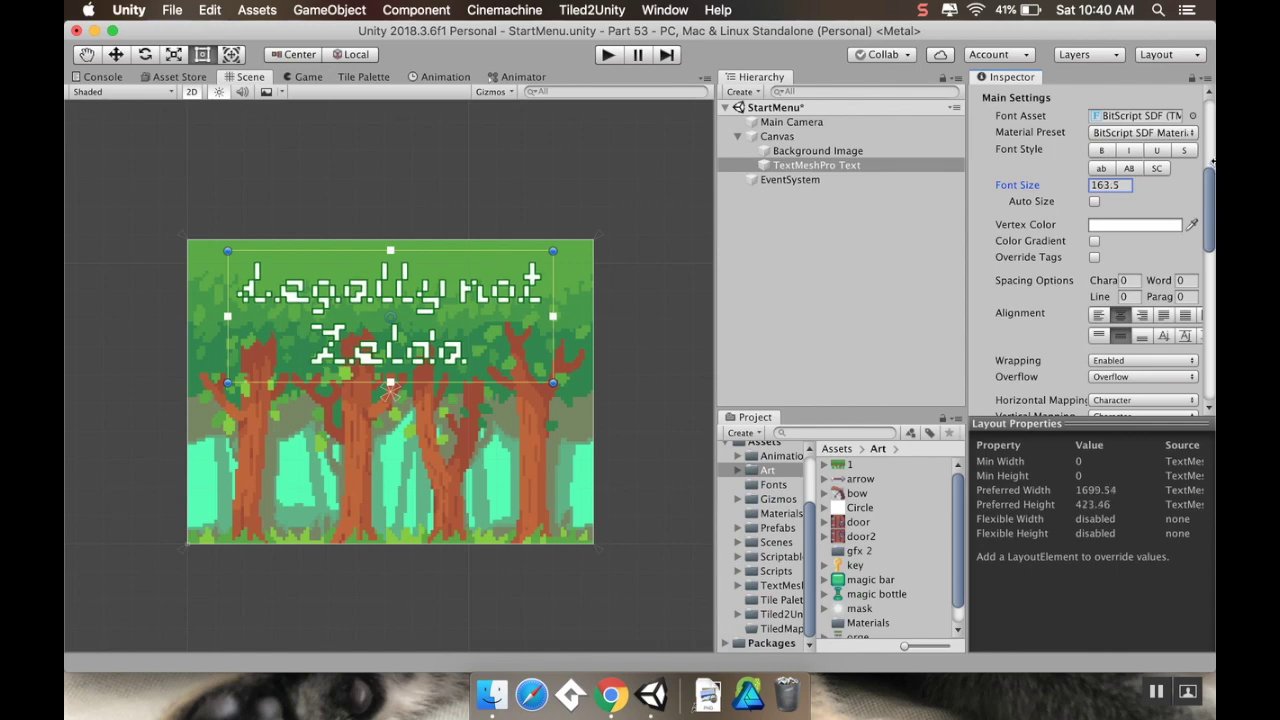
Step: Add a UI button to the Canvas, about 355 wide and 120 high, placed beneath the title at about Y -80
left_click(778, 136)
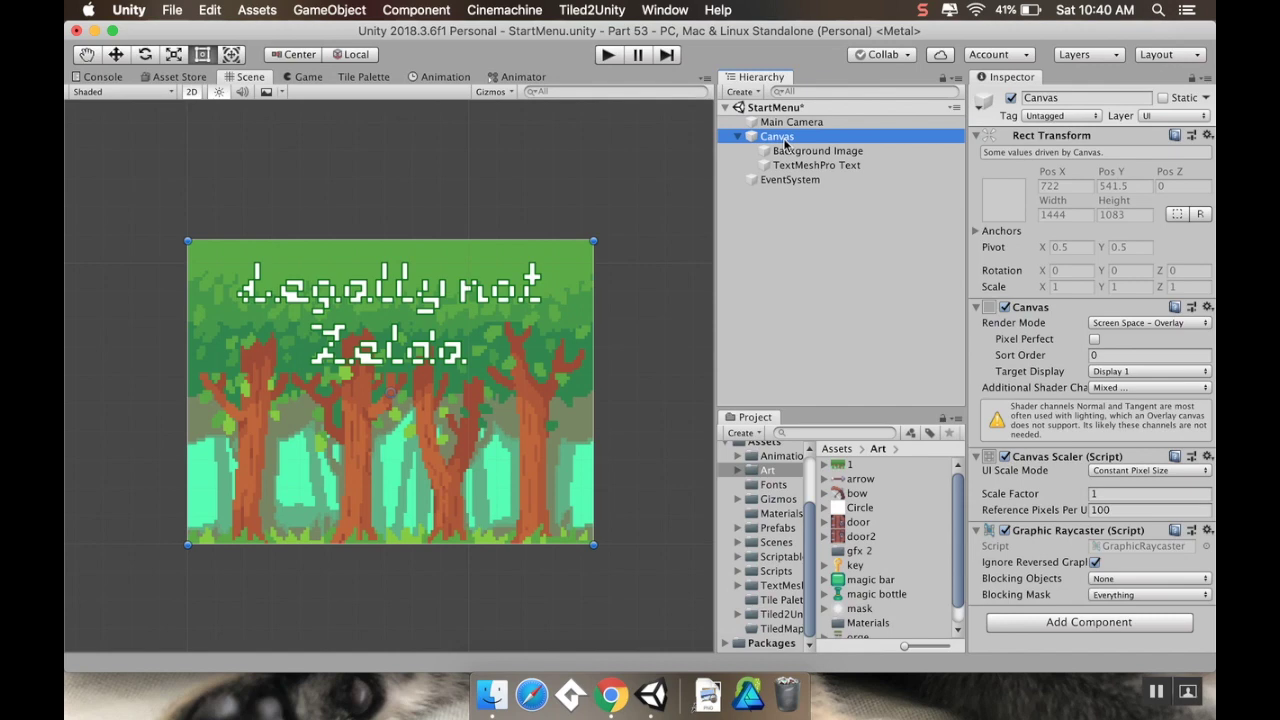
right_click(786, 145)
mouse_move(897, 375)
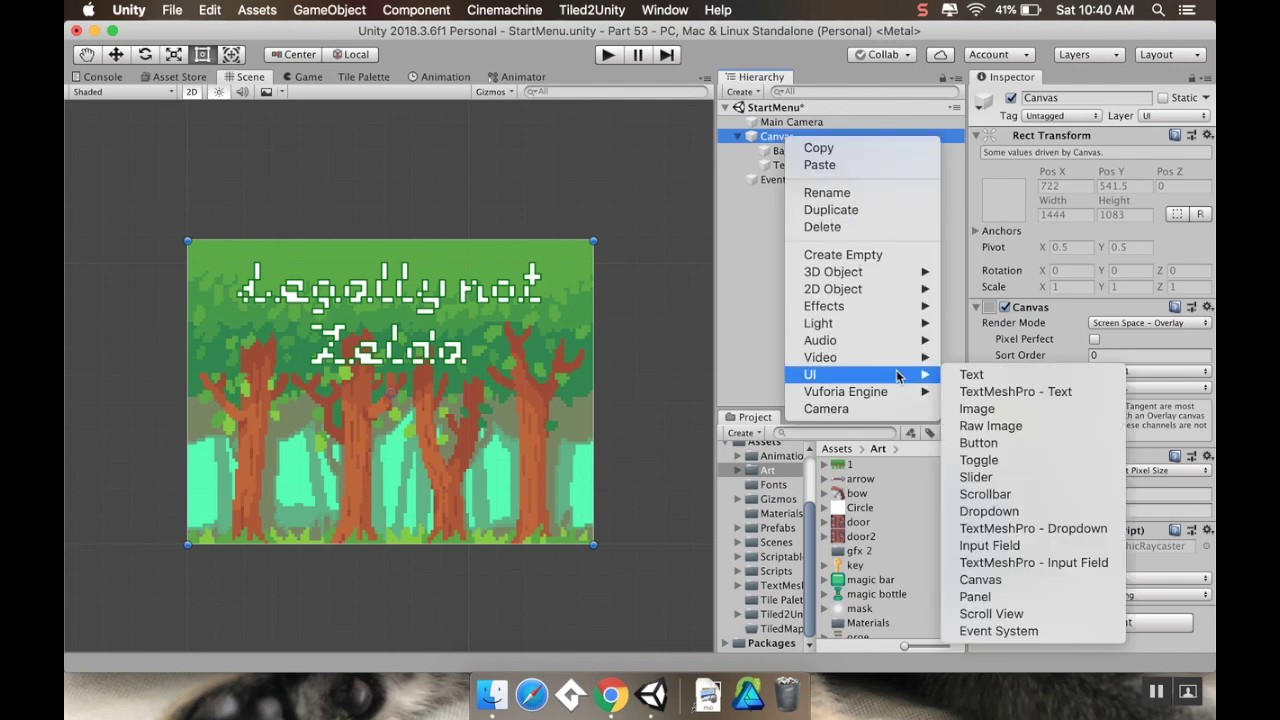
left_click(1005, 443)
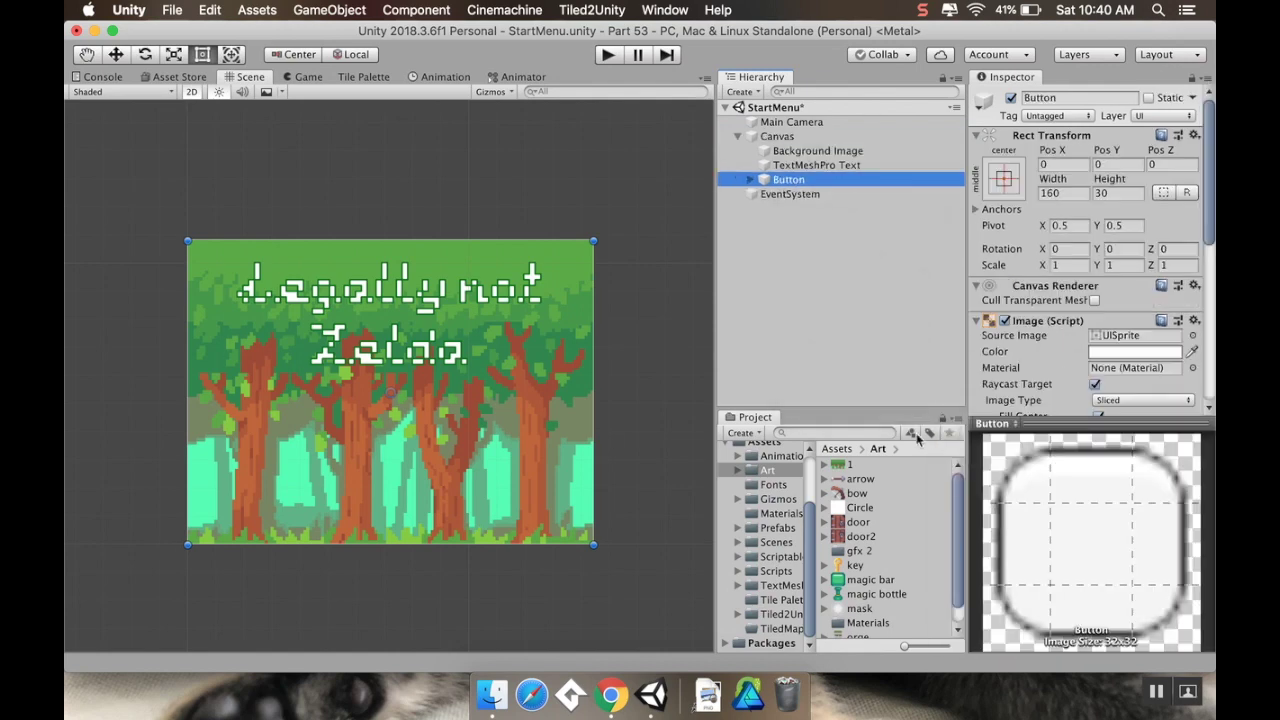
left_click_drag(415, 398, 410, 428)
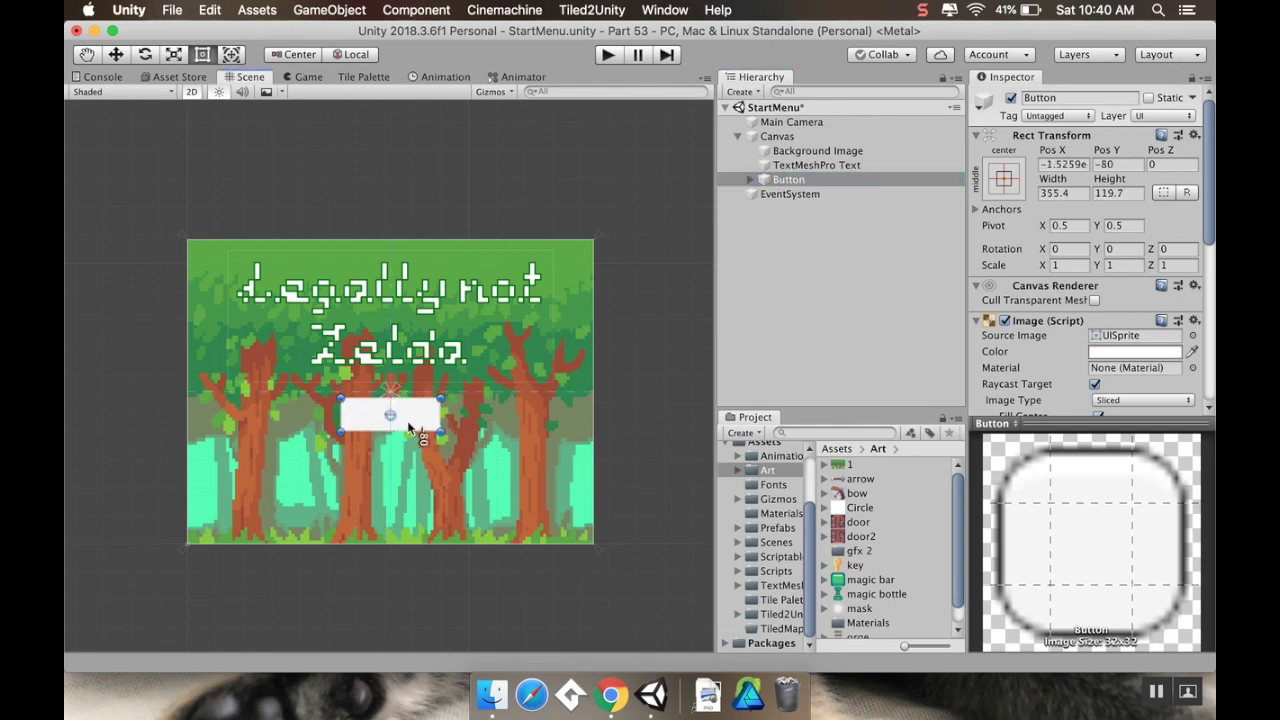
Step: Change the label text of the new button to "New Game"
left_click(788, 179)
left_click(750, 179)
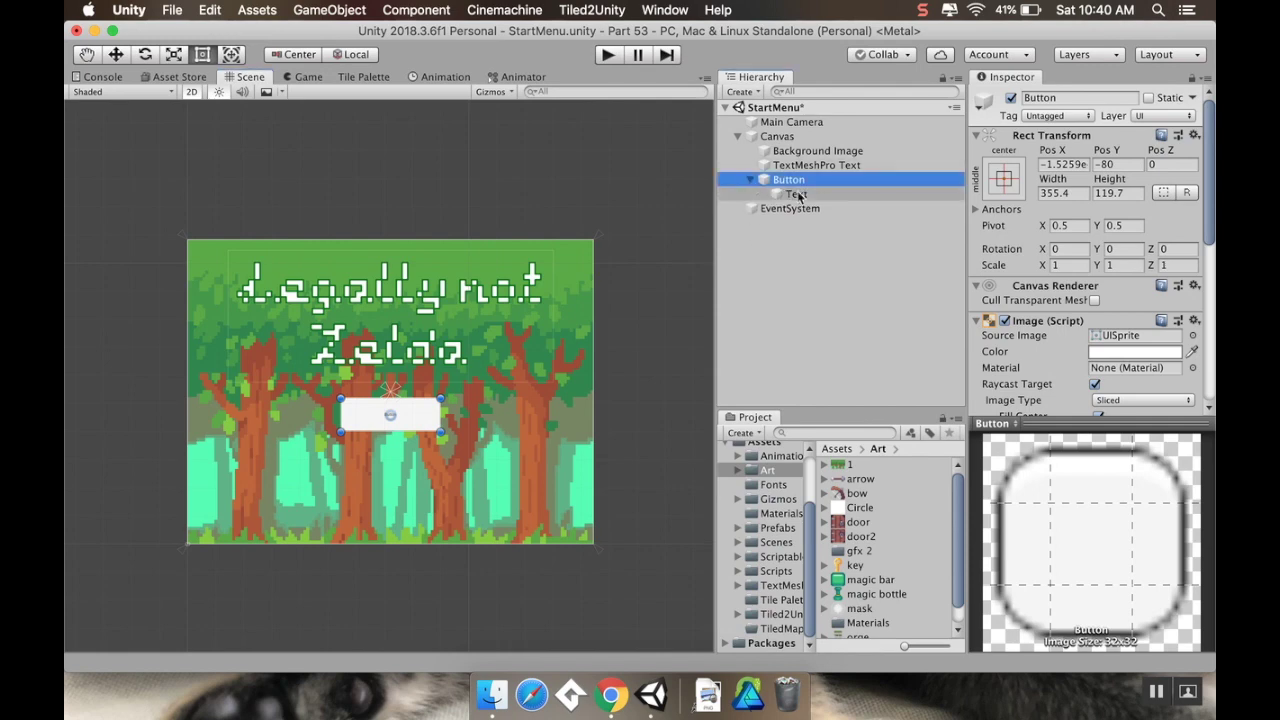
left_click(796, 194)
left_click(1035, 347)
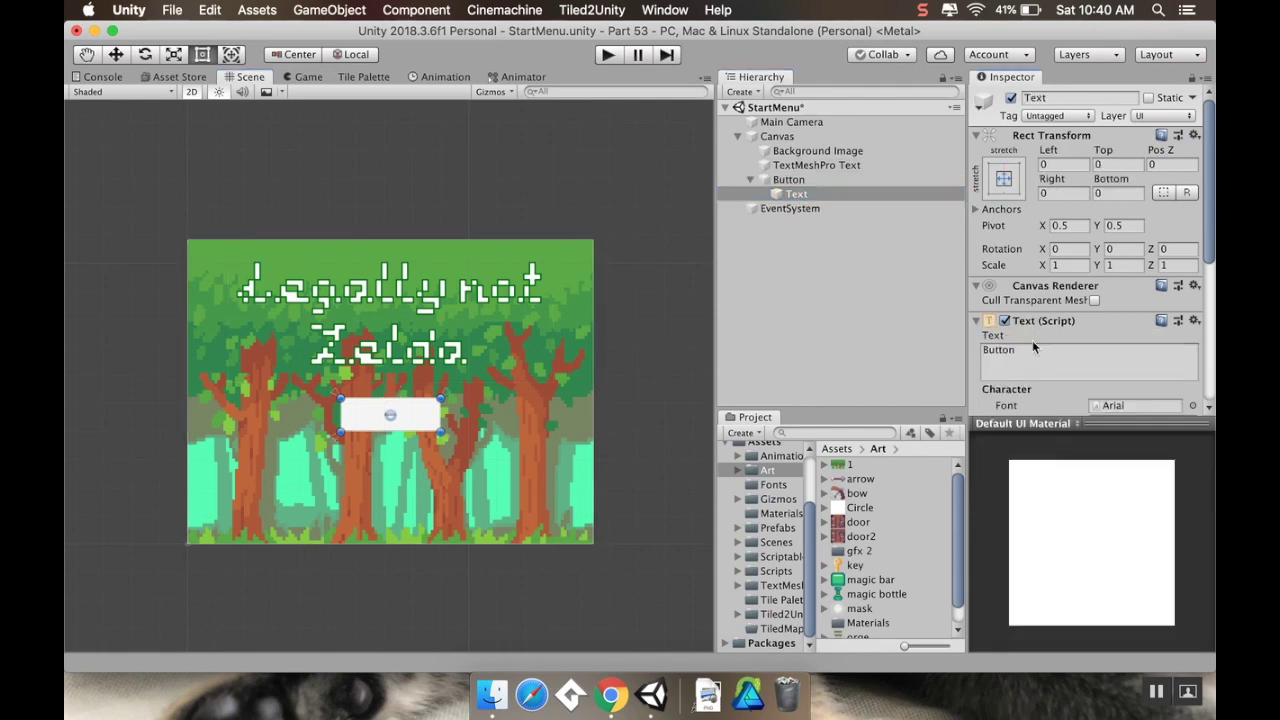
left_click(1032, 349)
type("New Game")
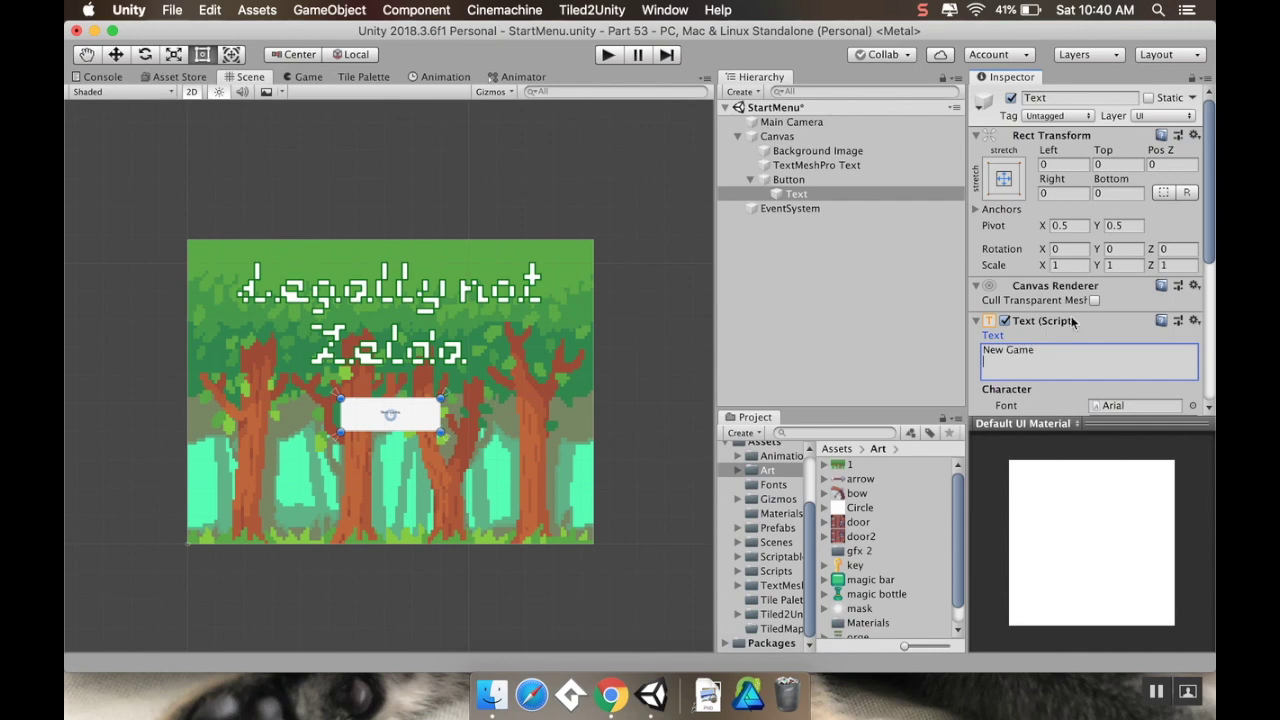
left_click(1072, 321)
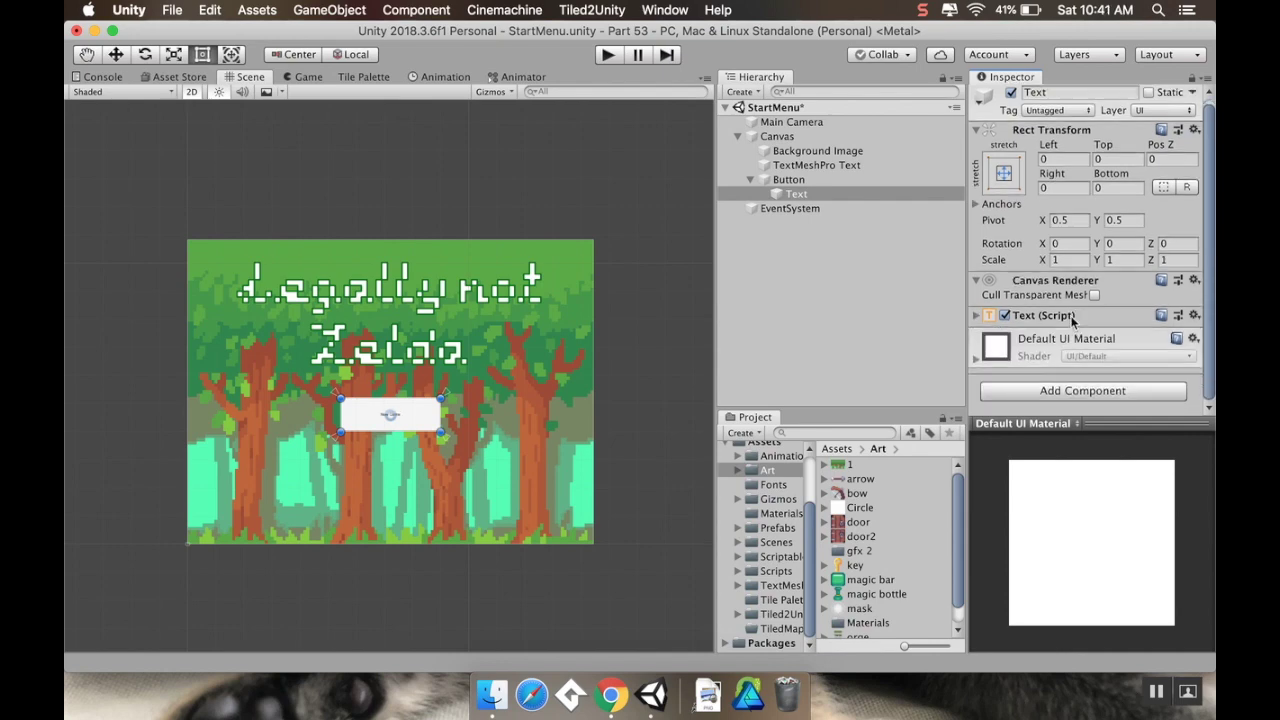
left_click(975, 316)
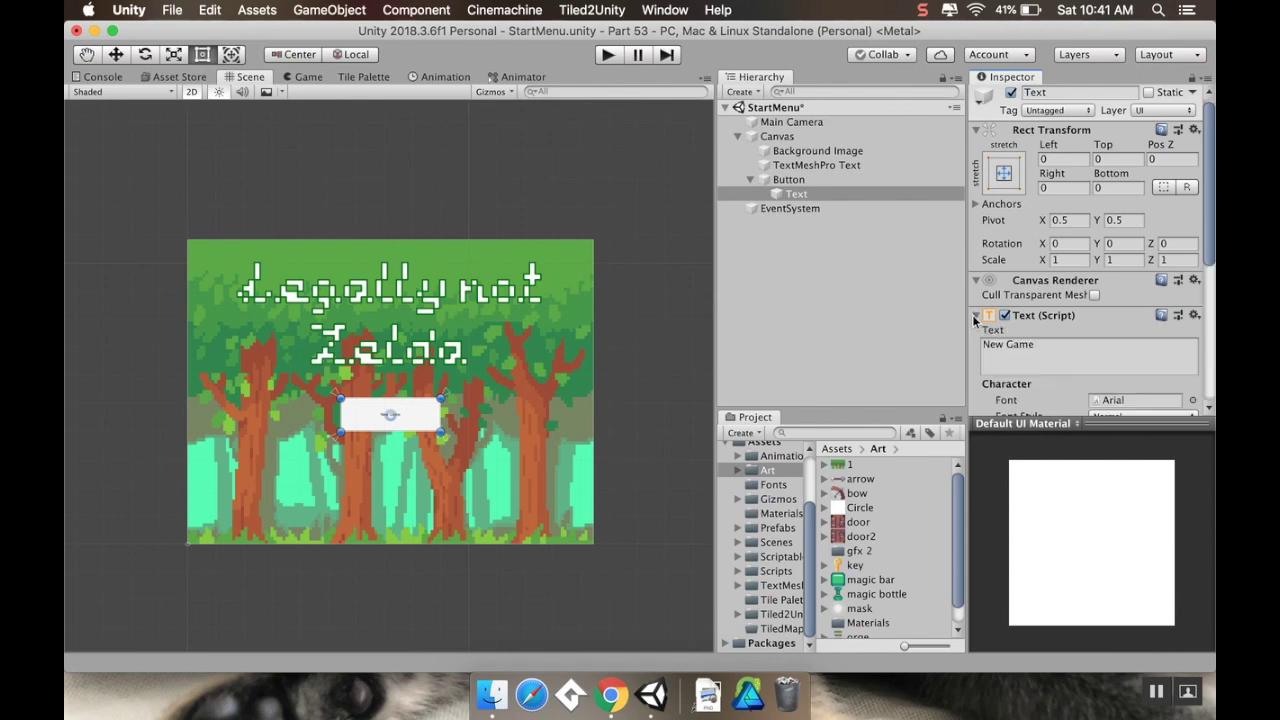
Step: Turn on Best Fit for the New Game label and set its font to BitScript
scroll(1014, 300, "down", 5)
scroll(1070, 342, "down", 3)
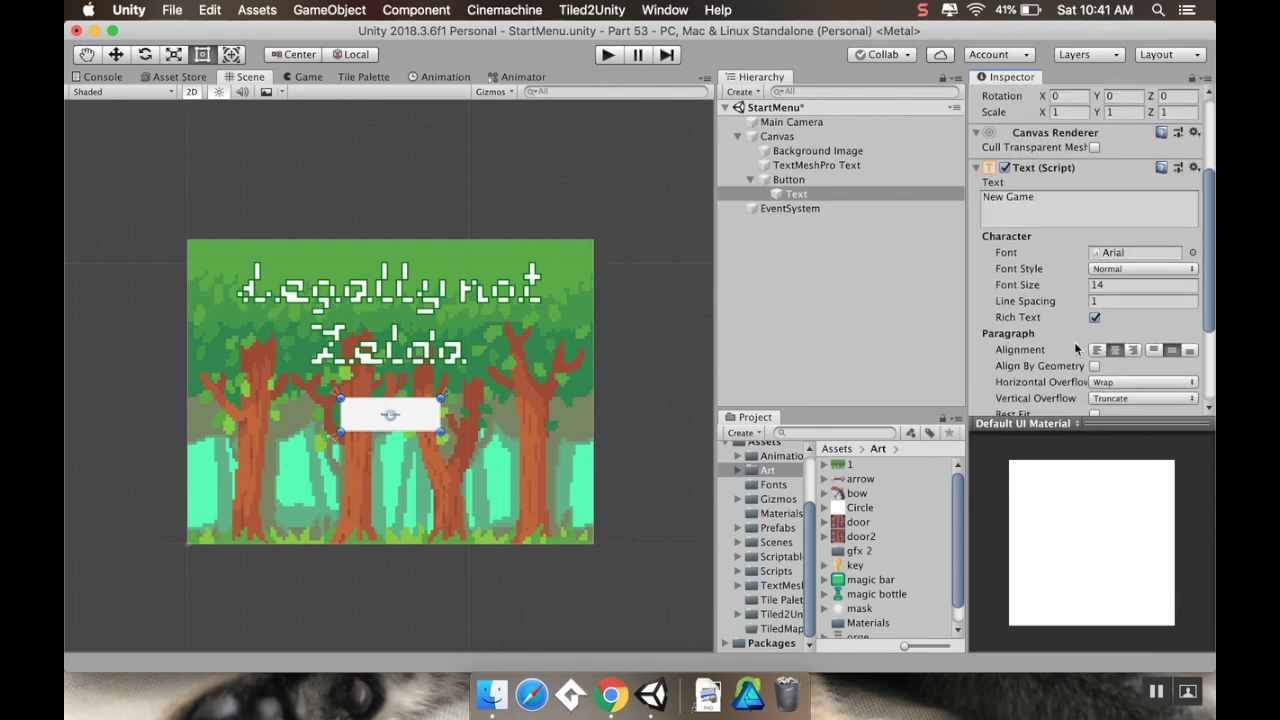
left_click(1094, 373)
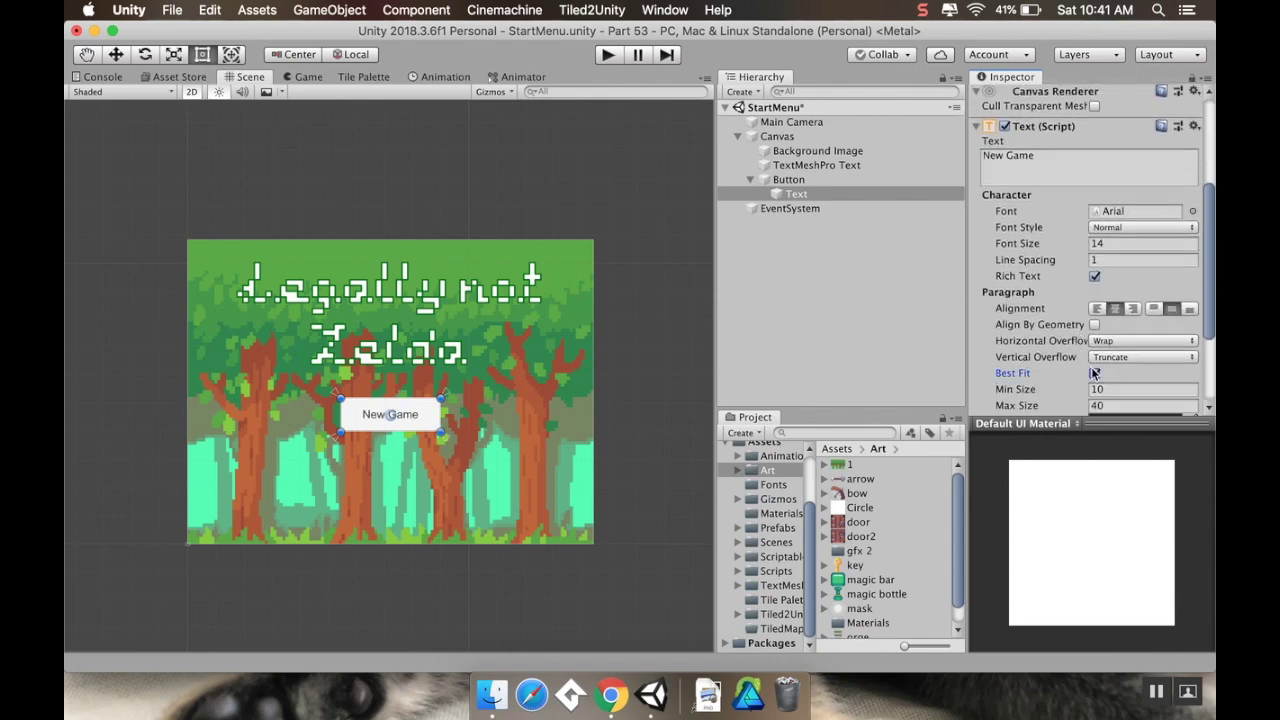
left_click(1192, 212)
double_click(177, 117)
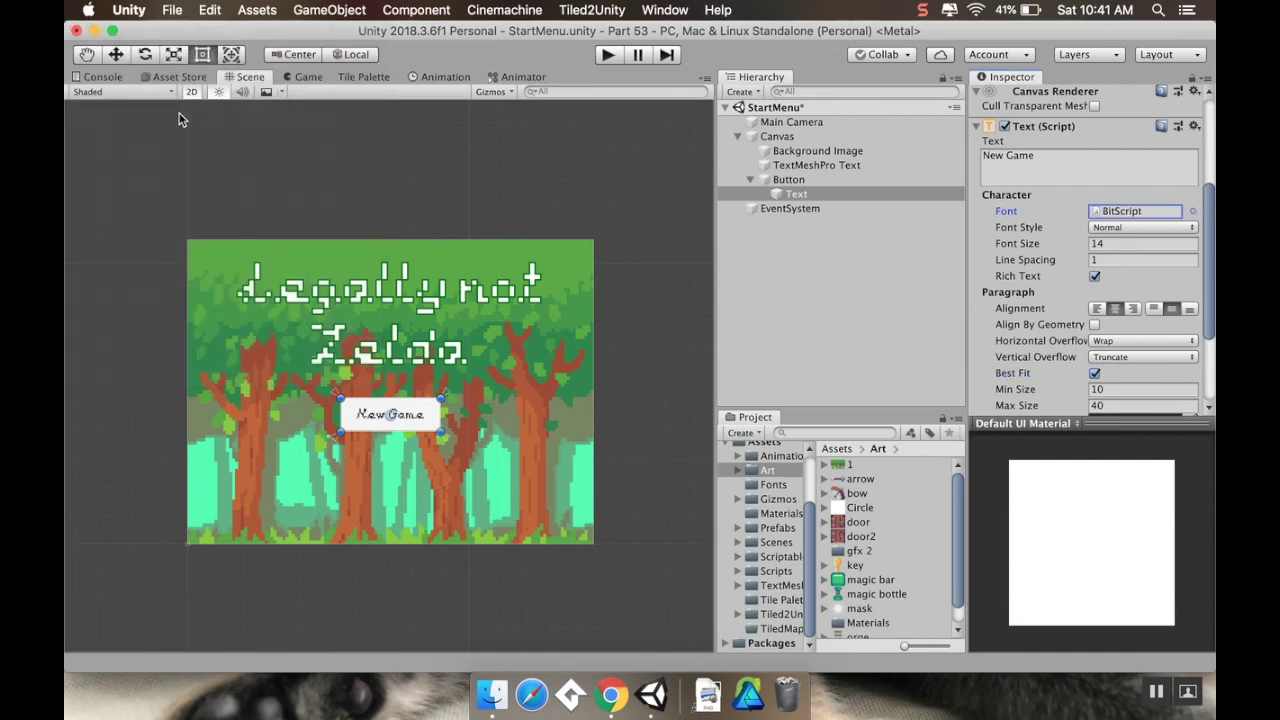
Step: Duplicate the New Game button and place the copy straight below it at about Y -362
left_click(788, 180)
key("super+d")
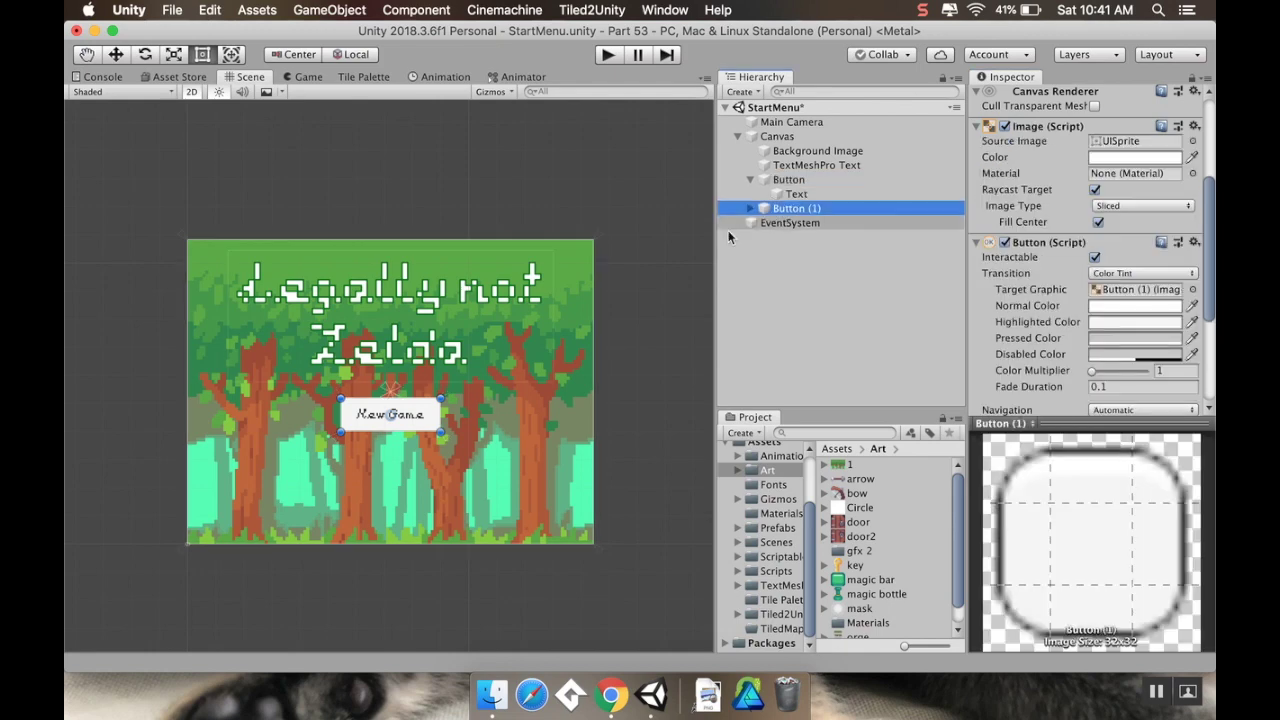
left_click_drag(421, 428, 418, 512)
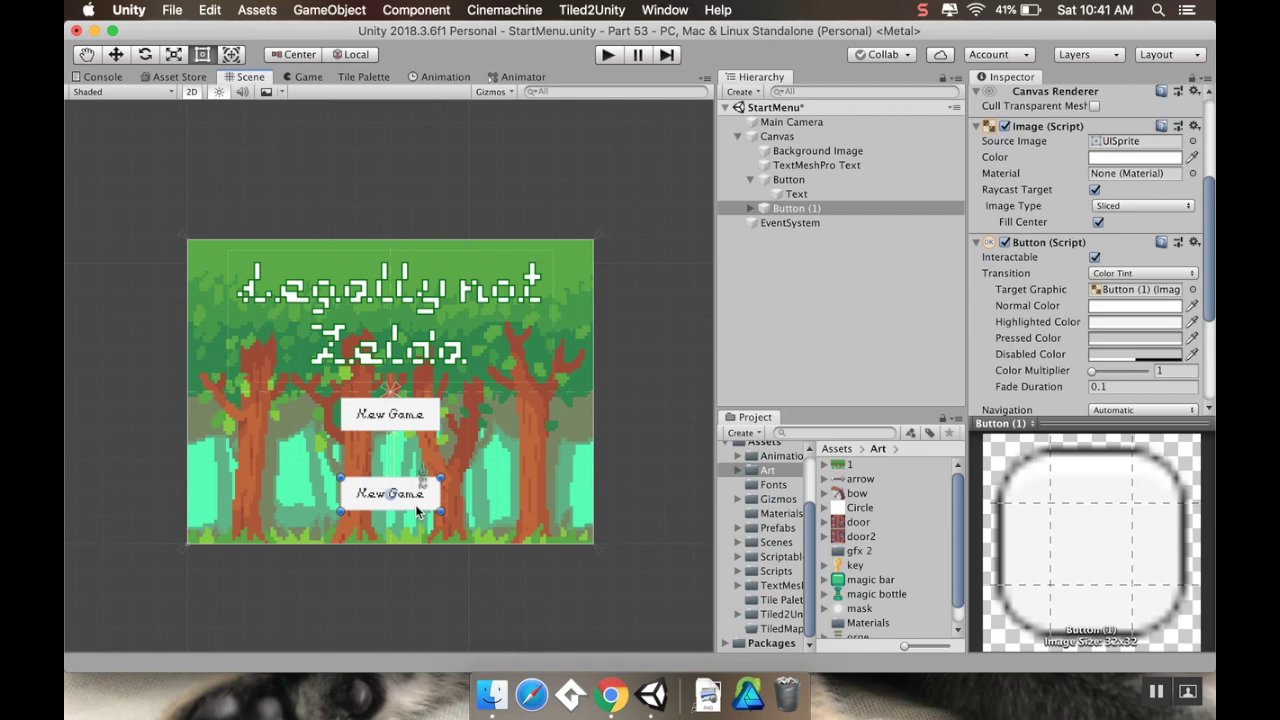
Step: Replace the label text of the duplicated lower button with "Quit To Desktop"
left_click(751, 208)
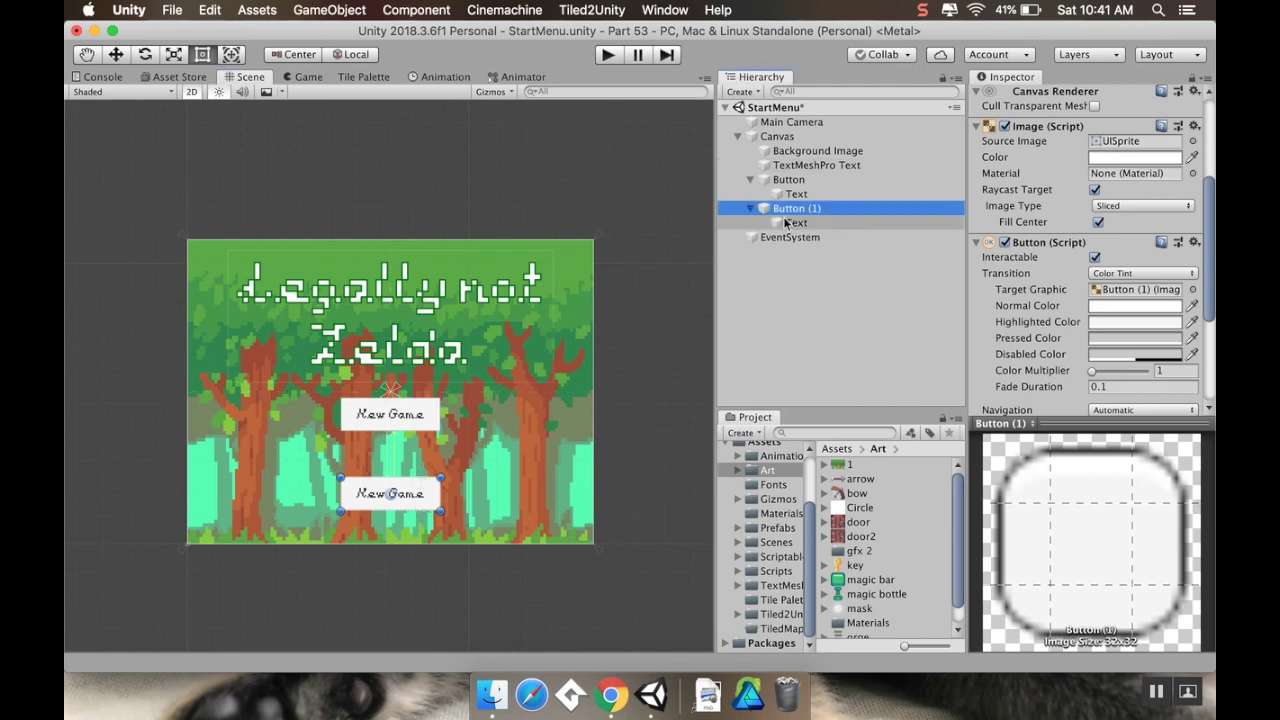
left_click(789, 222)
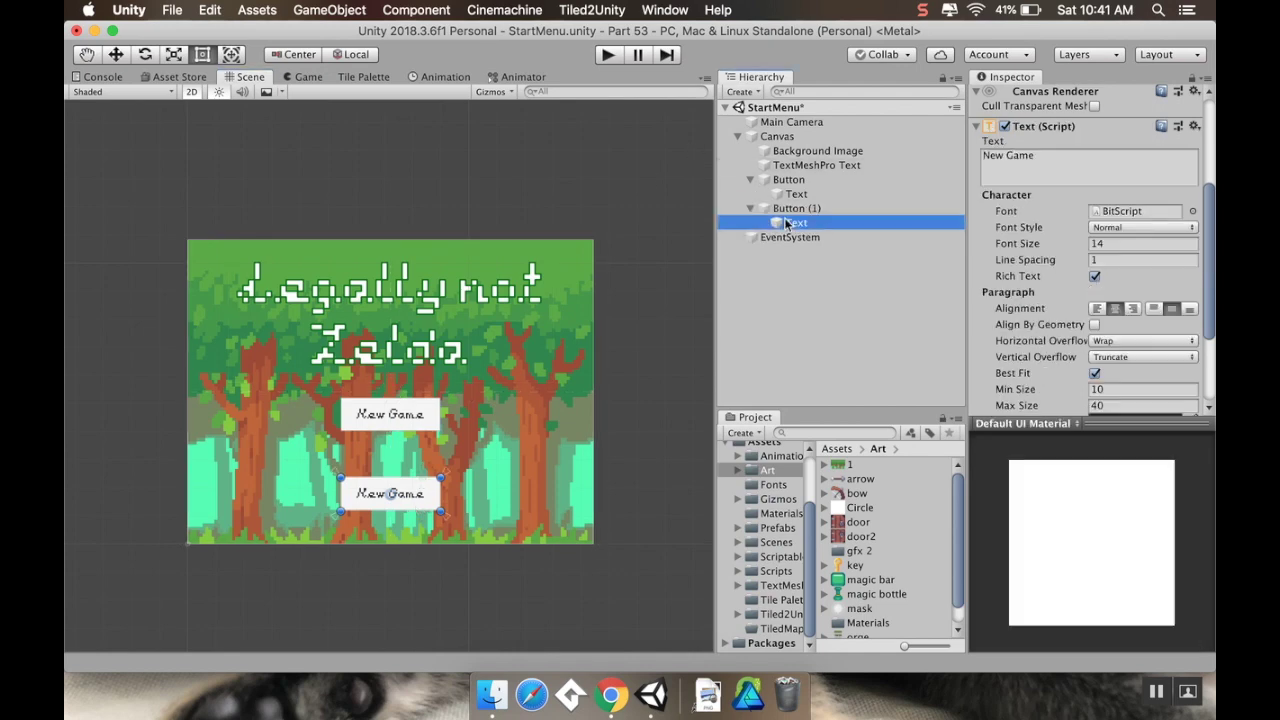
double_click(1100, 171)
key("BackSpace")
key("BackSpace")
key("BackSpace")
key("BackSpace")
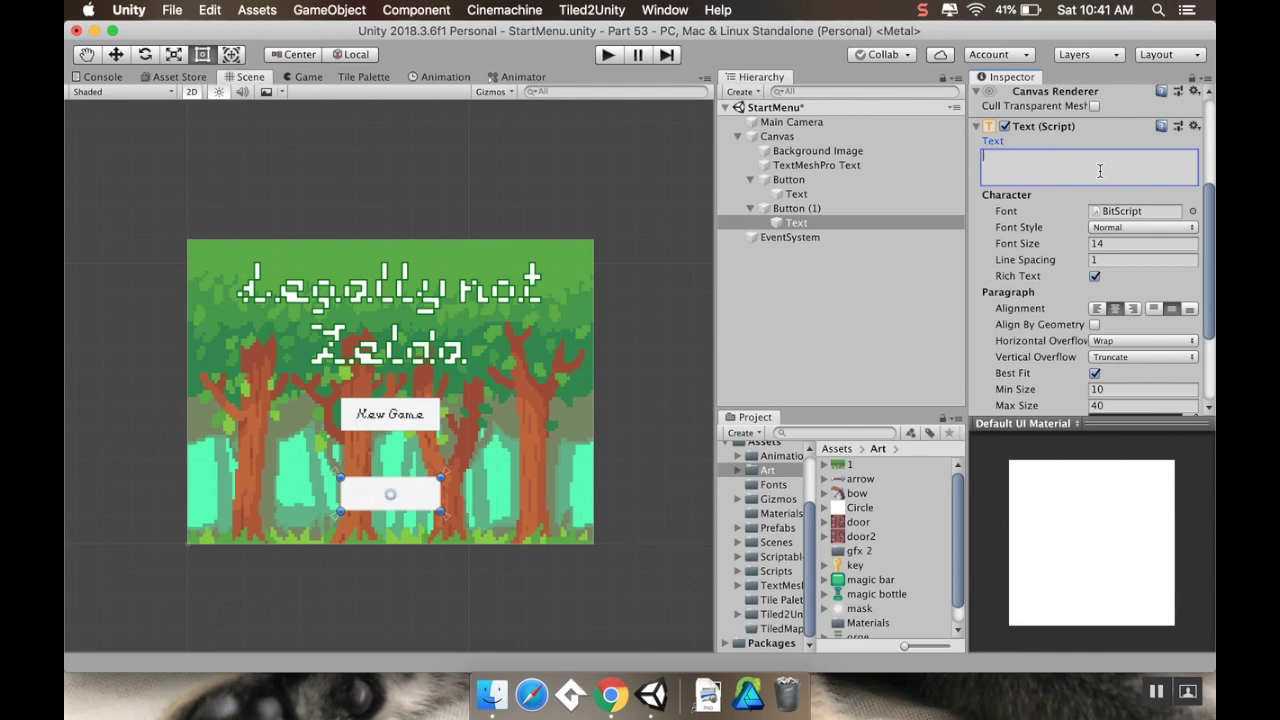
type("Quit To Desktop")
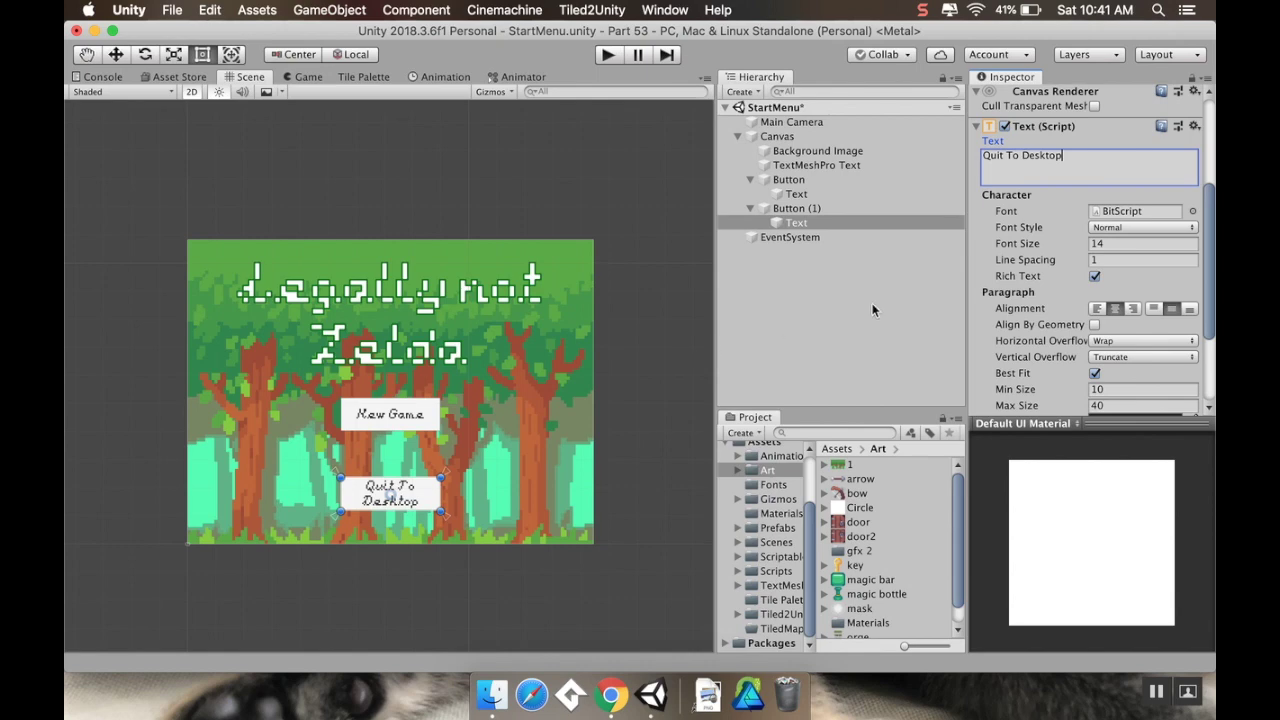
Step: Find the name of the rounded white box sprite in the objects sheet of the gfx 2 art folder, using the Sprite Editor
left_click(789, 180)
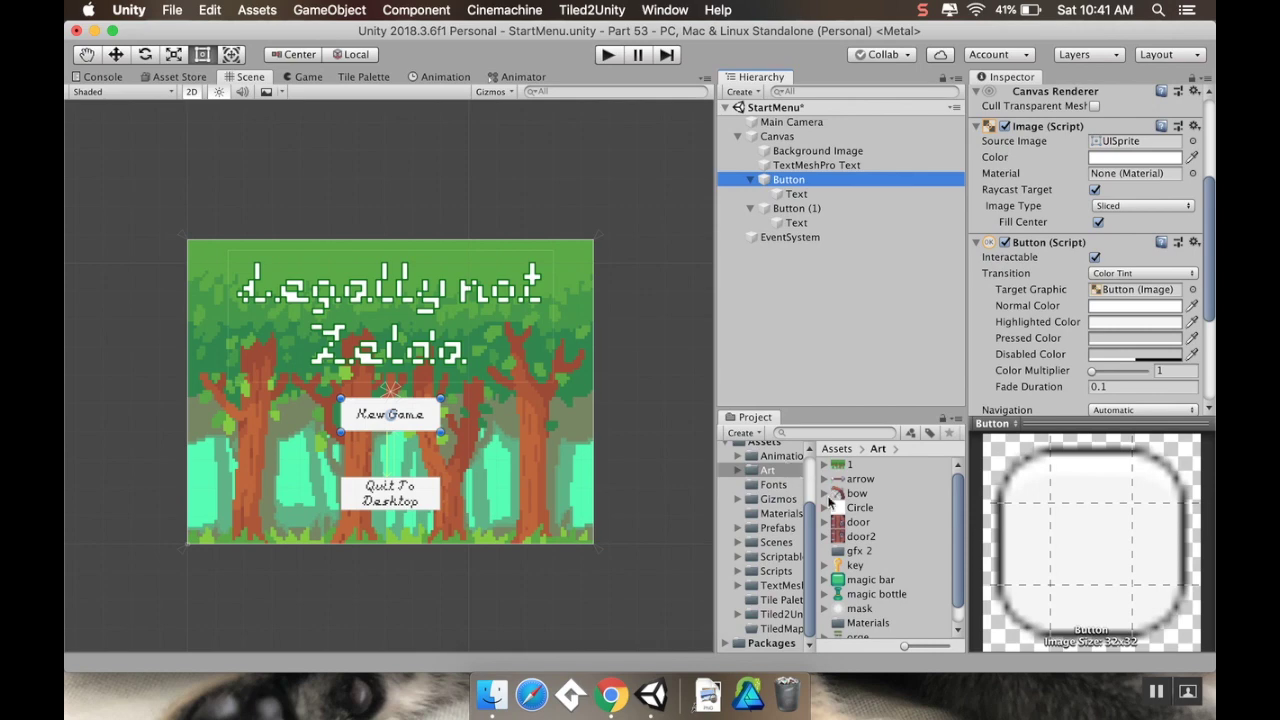
scroll(829, 504, "down", 1)
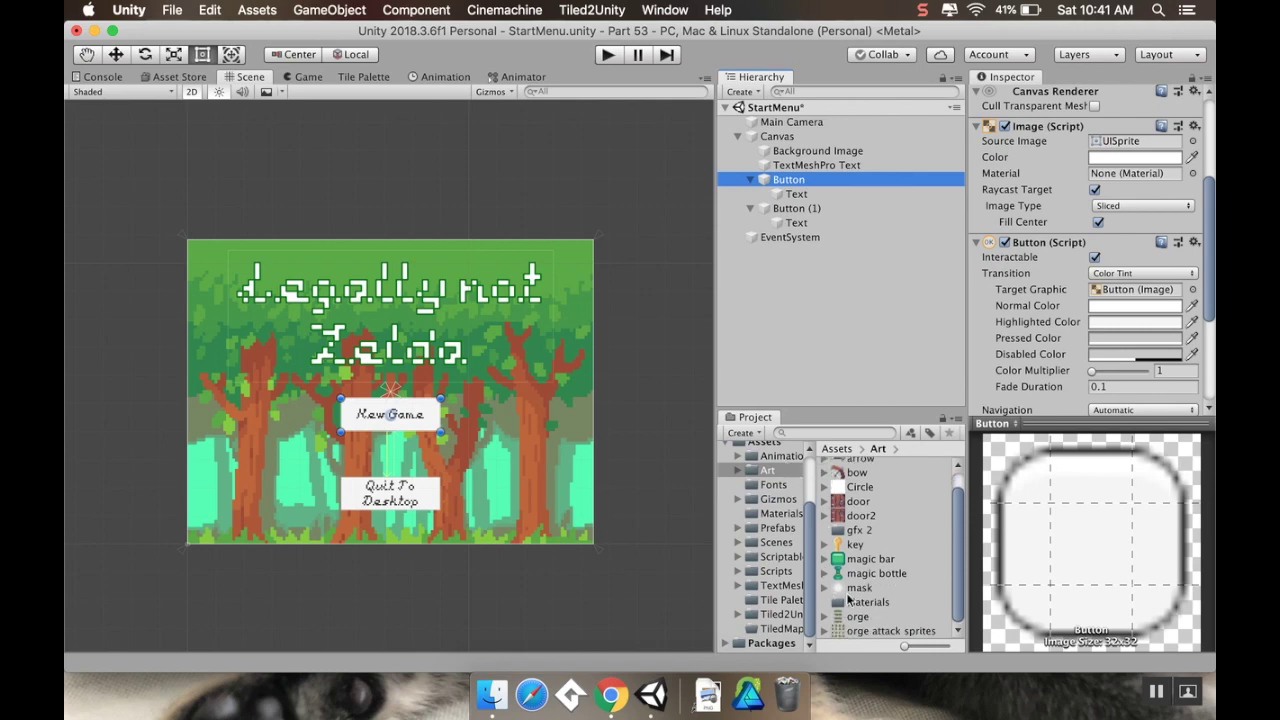
scroll(848, 598, "up", 1)
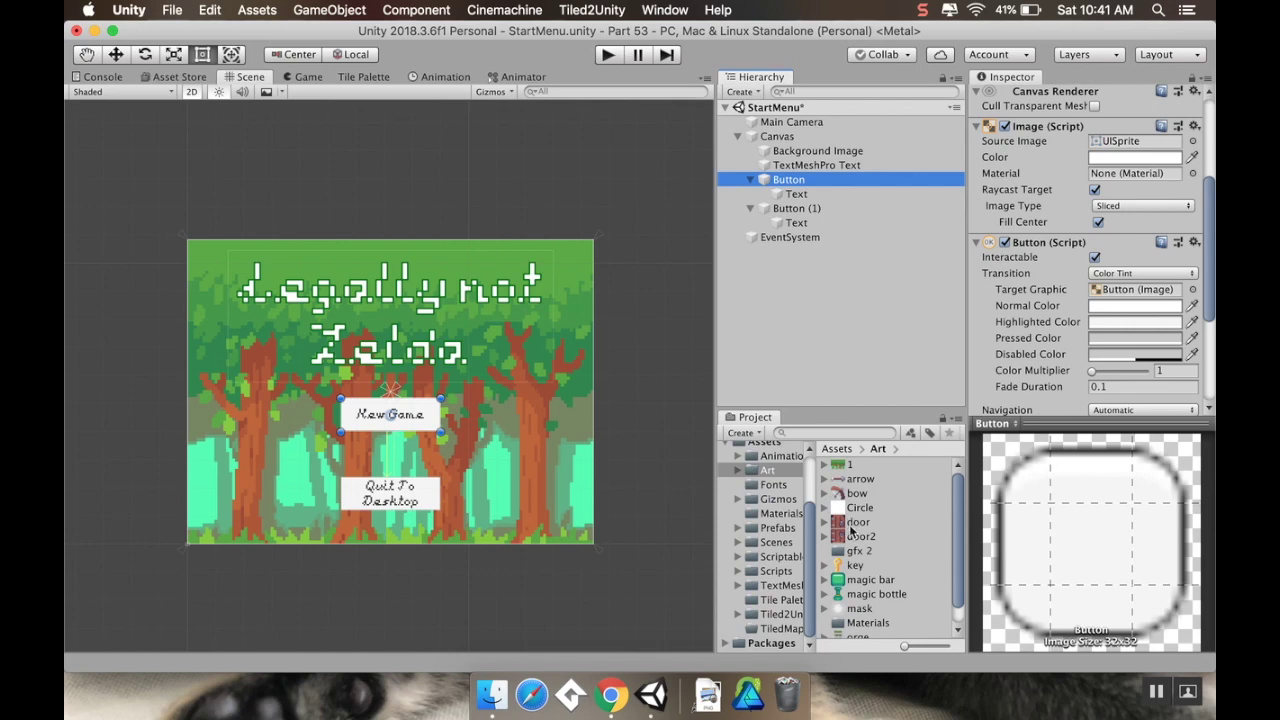
double_click(855, 553)
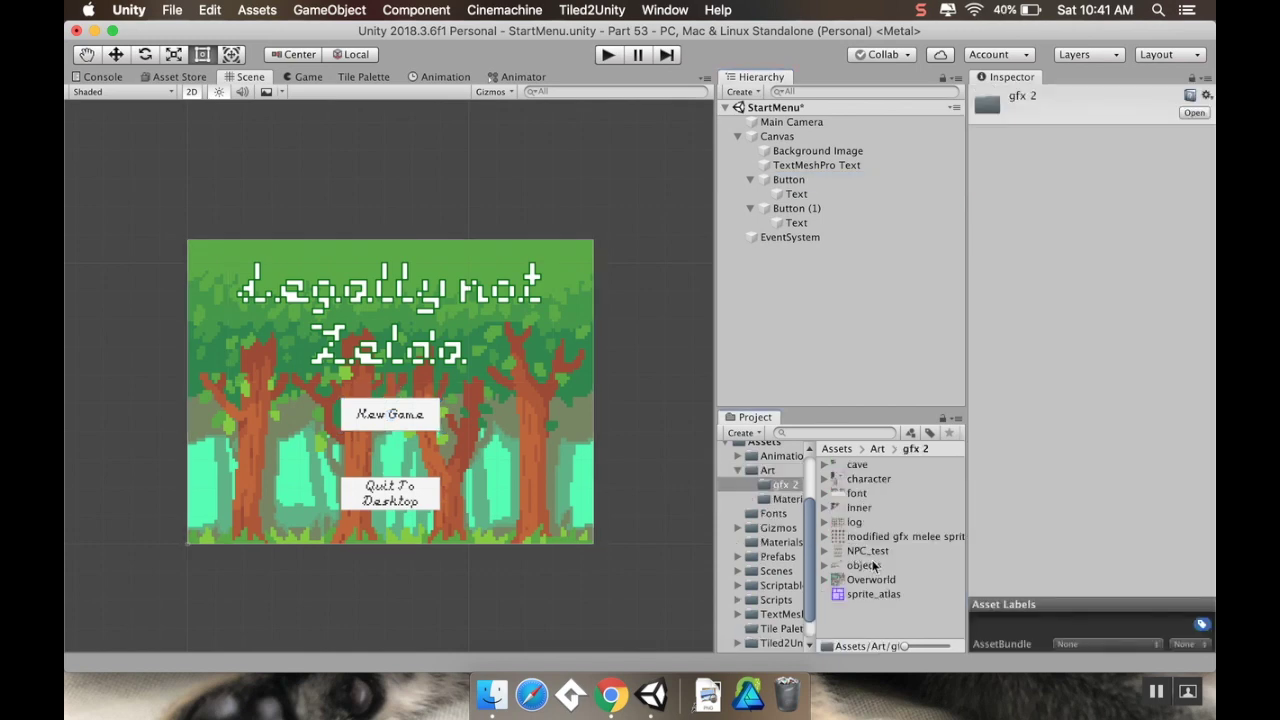
left_click(873, 566)
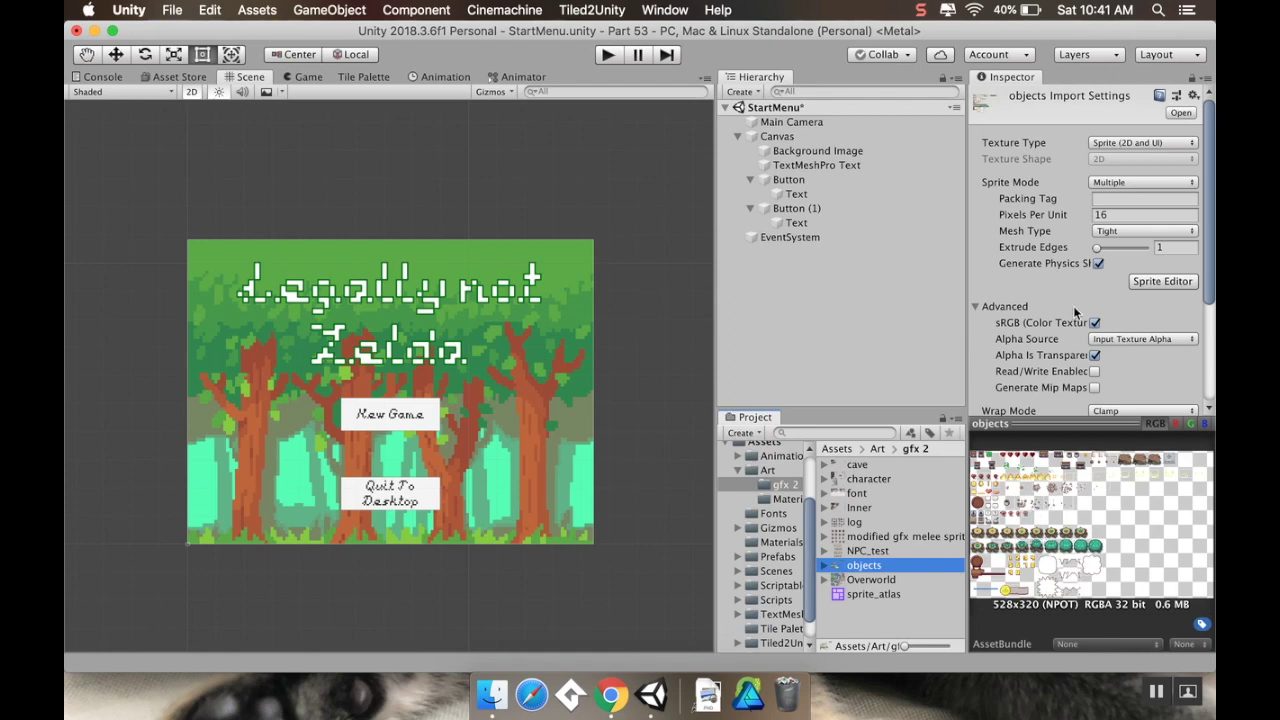
left_click(1140, 283)
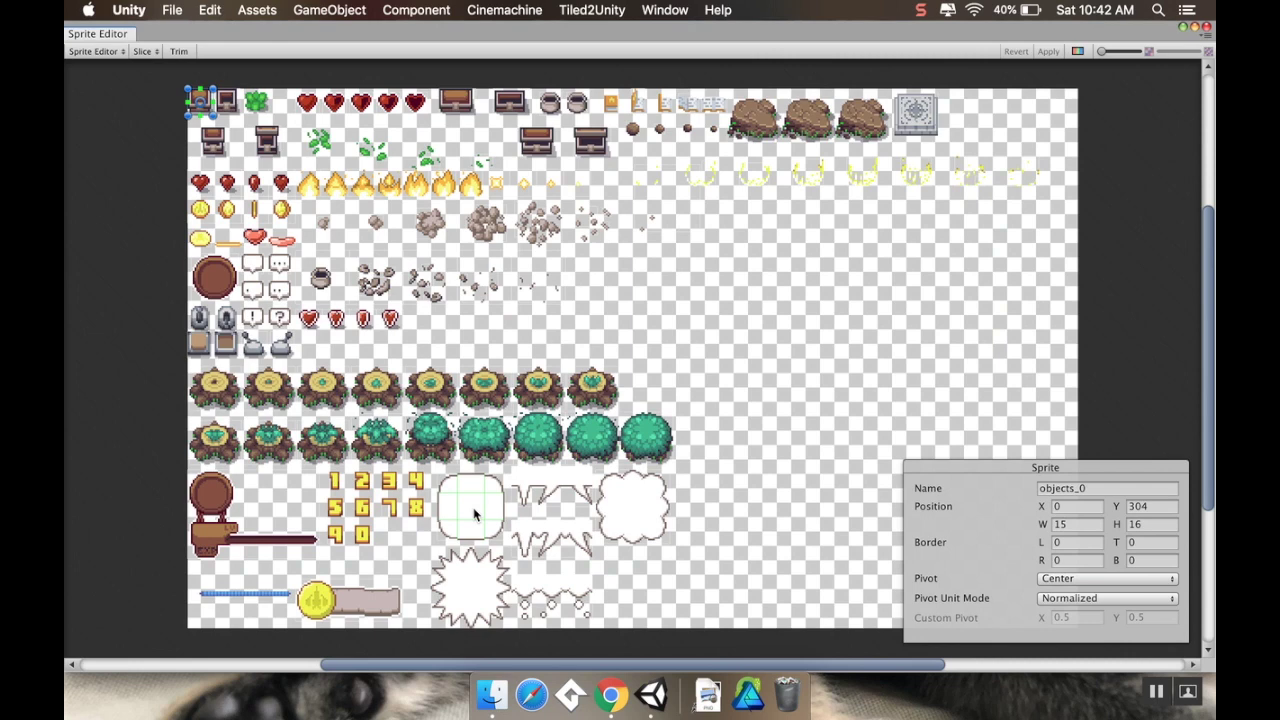
left_click(474, 512)
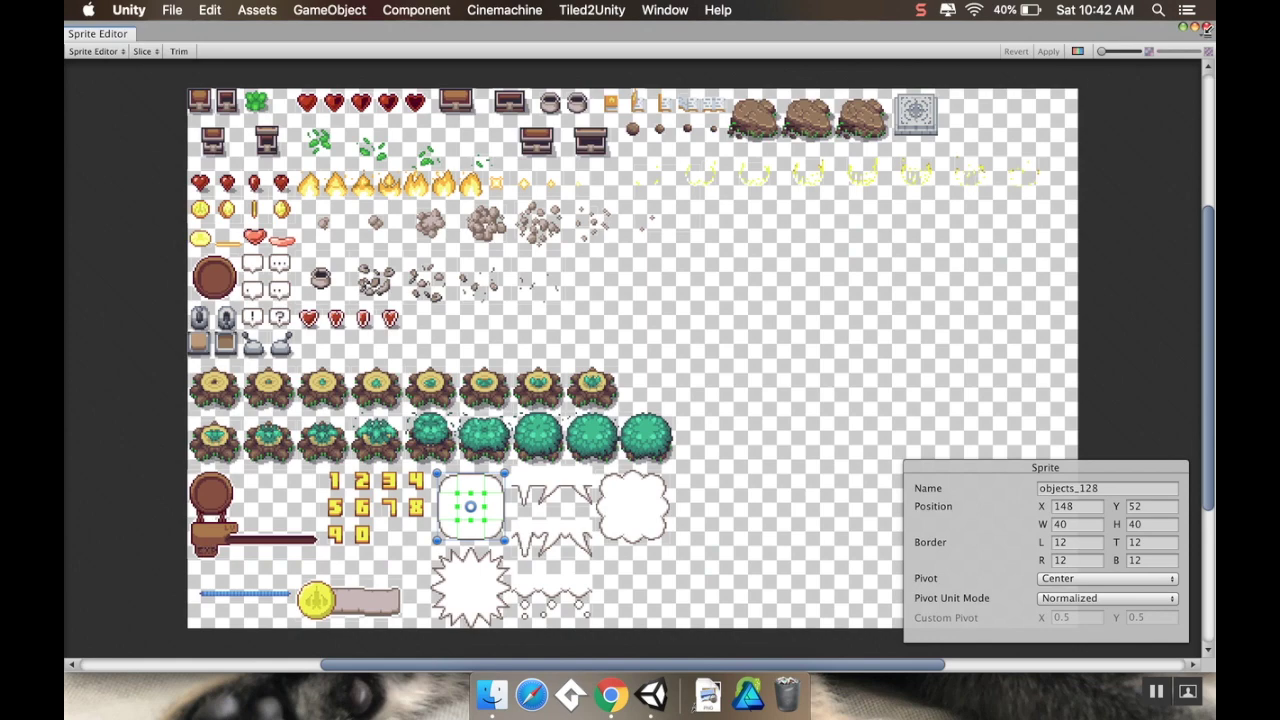
left_click(1205, 29)
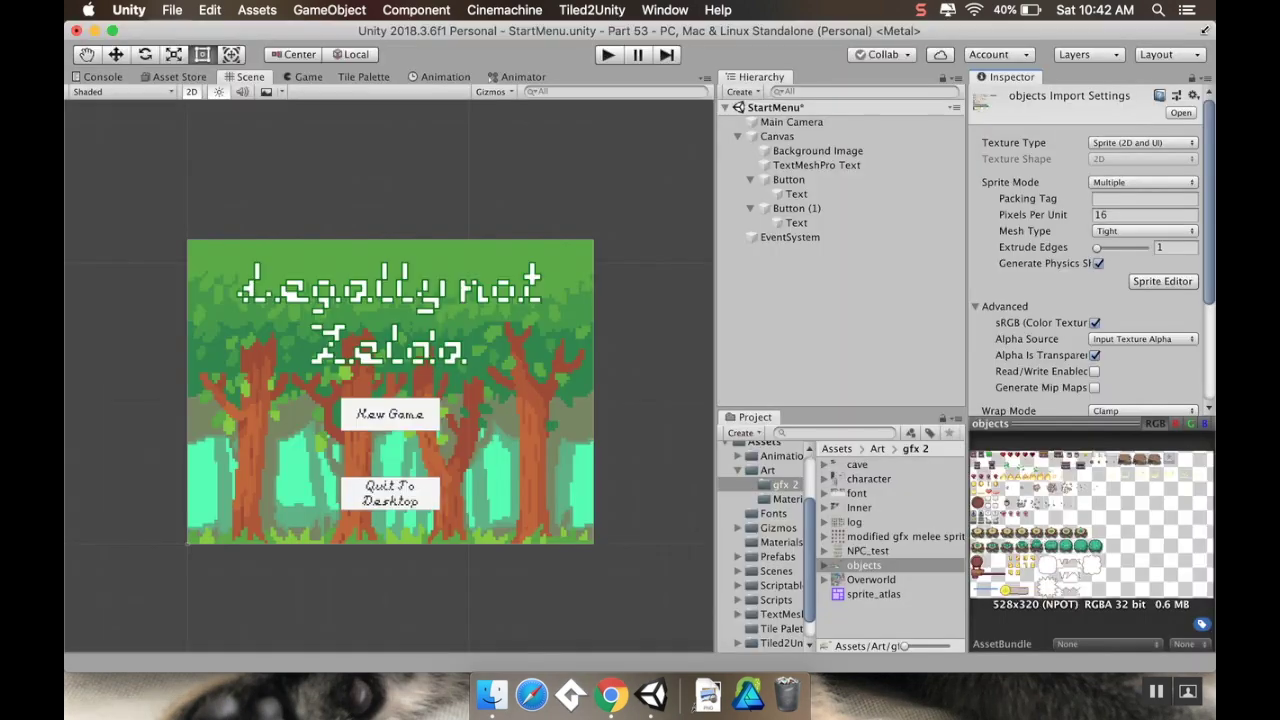
Step: Set the source image of the New Game button to the objects_128 sprite
left_click(815, 180)
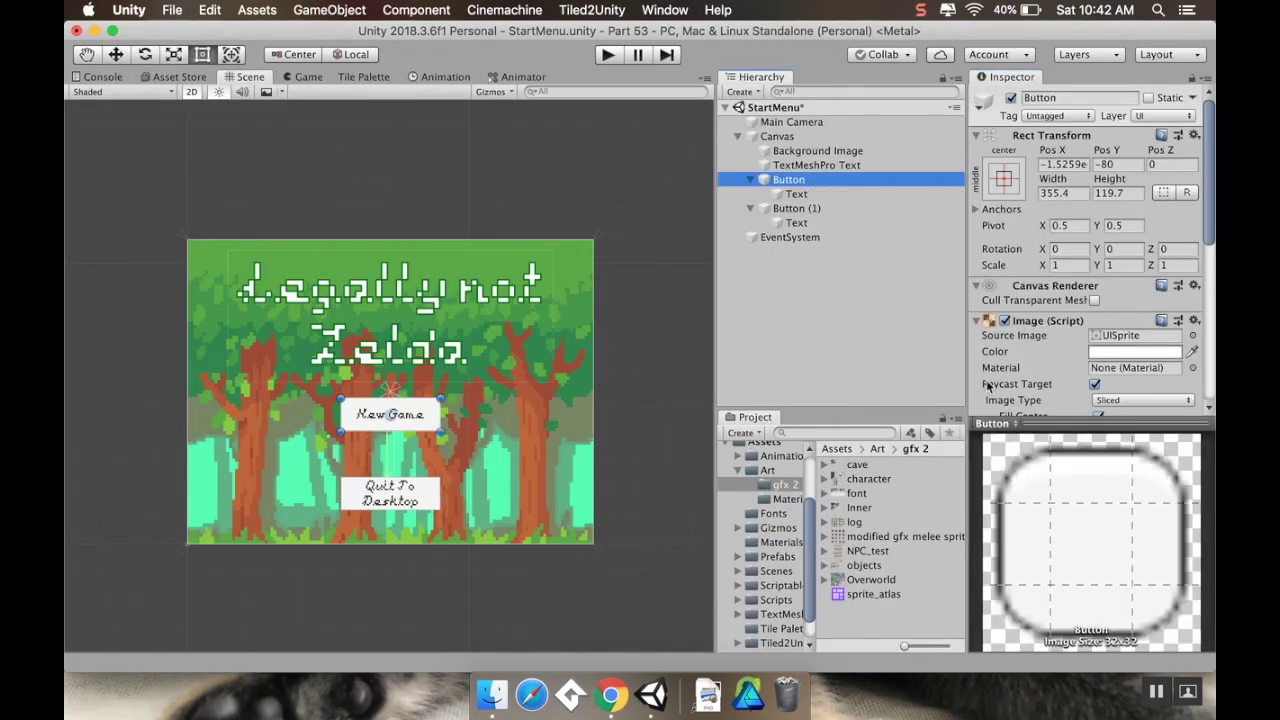
left_click(1193, 335)
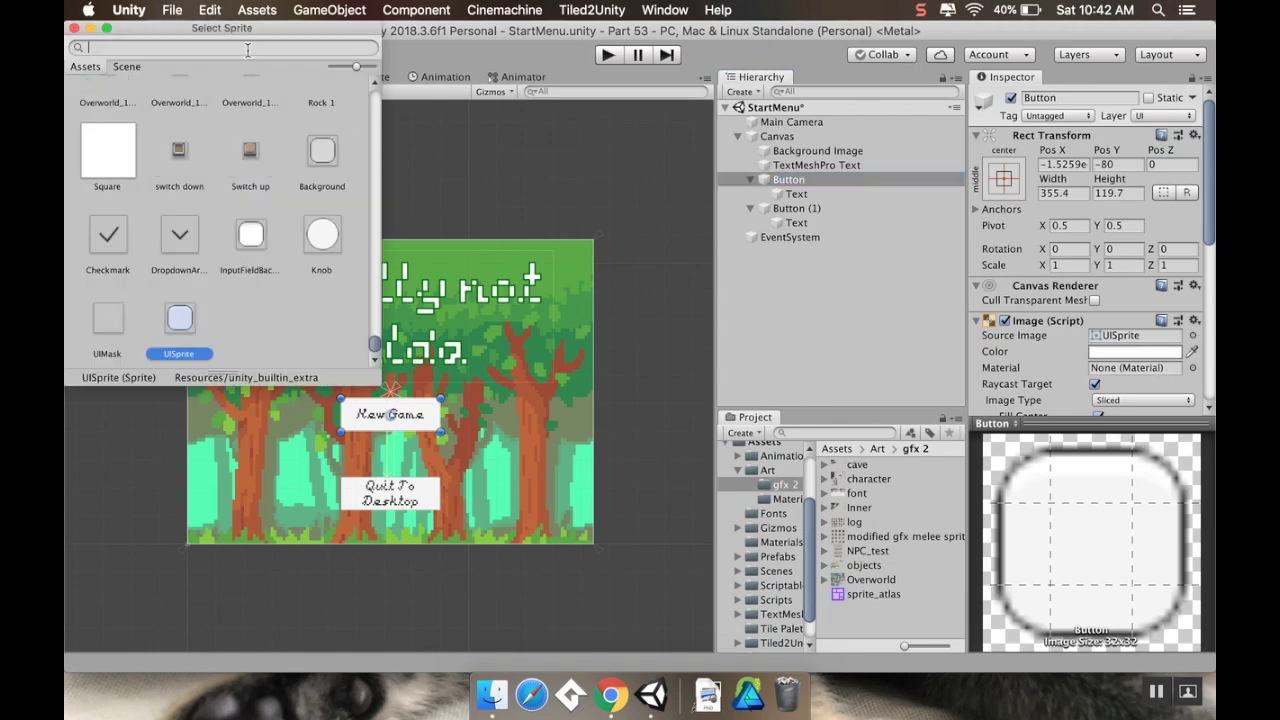
type("128")
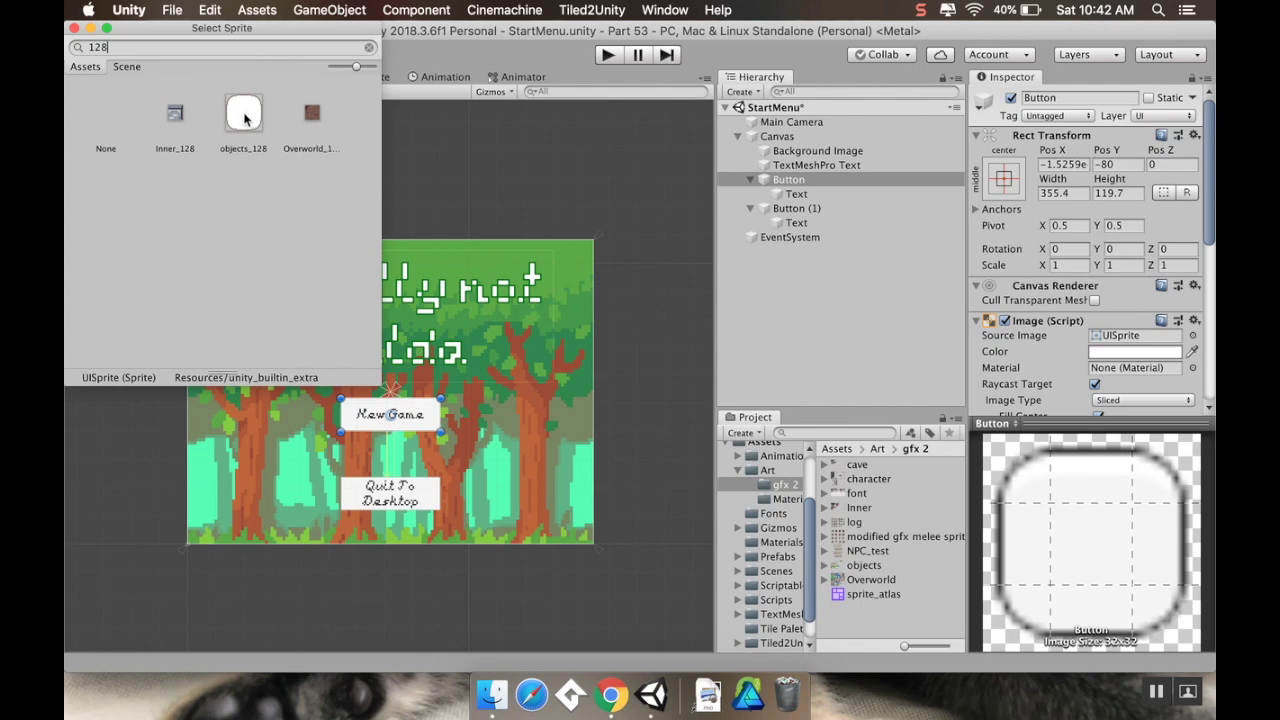
double_click(244, 113)
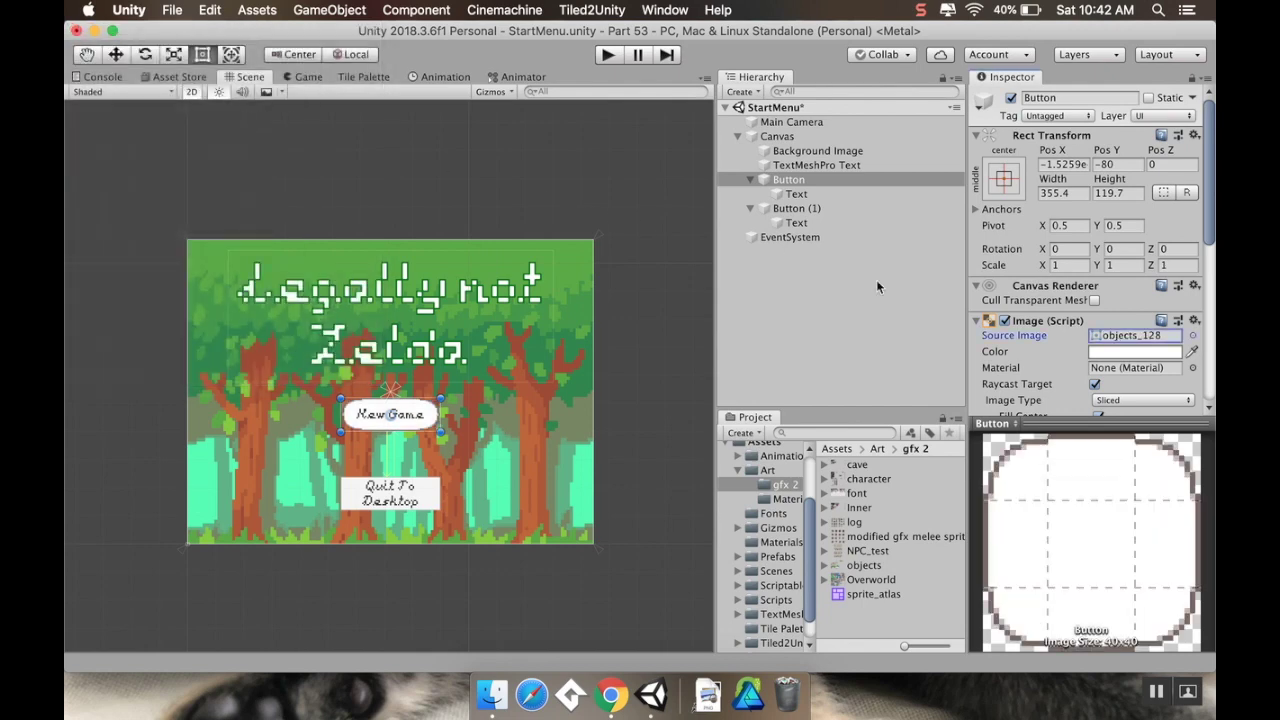
scroll(1073, 327, "down", 2)
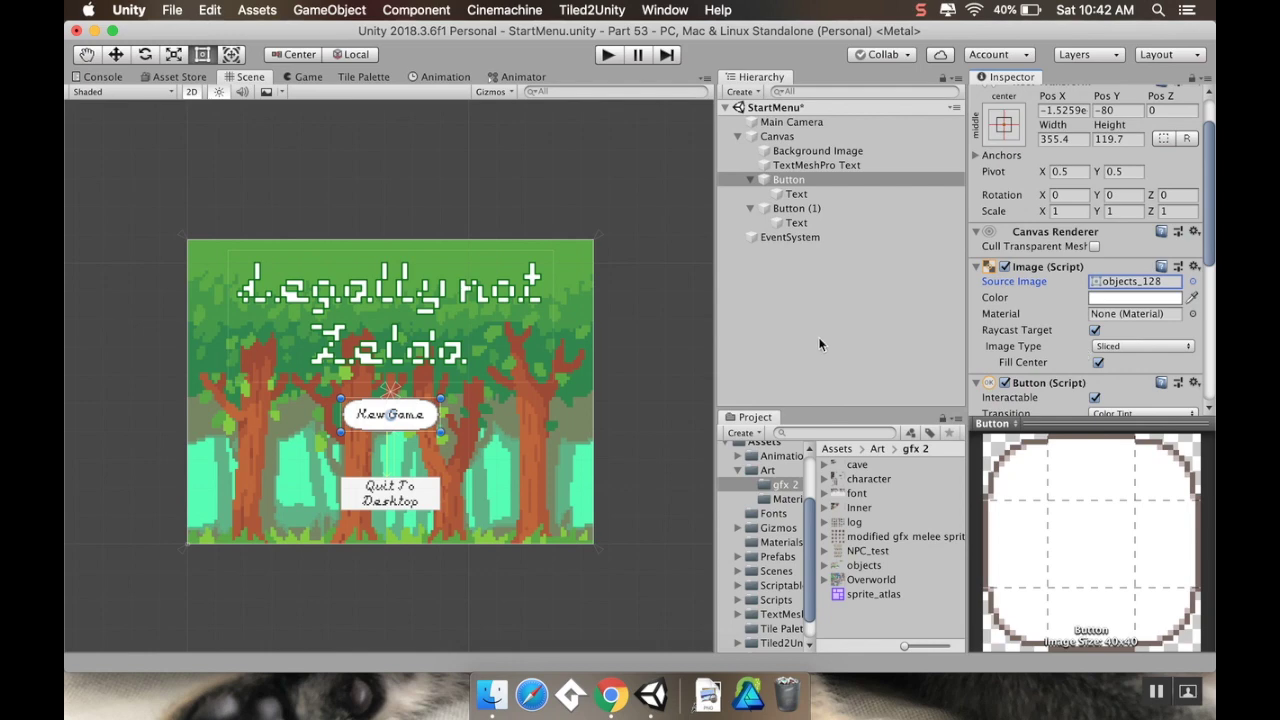
Step: Set the source image of the Quit To Desktop button to the objects_128 sprite
left_click(830, 211)
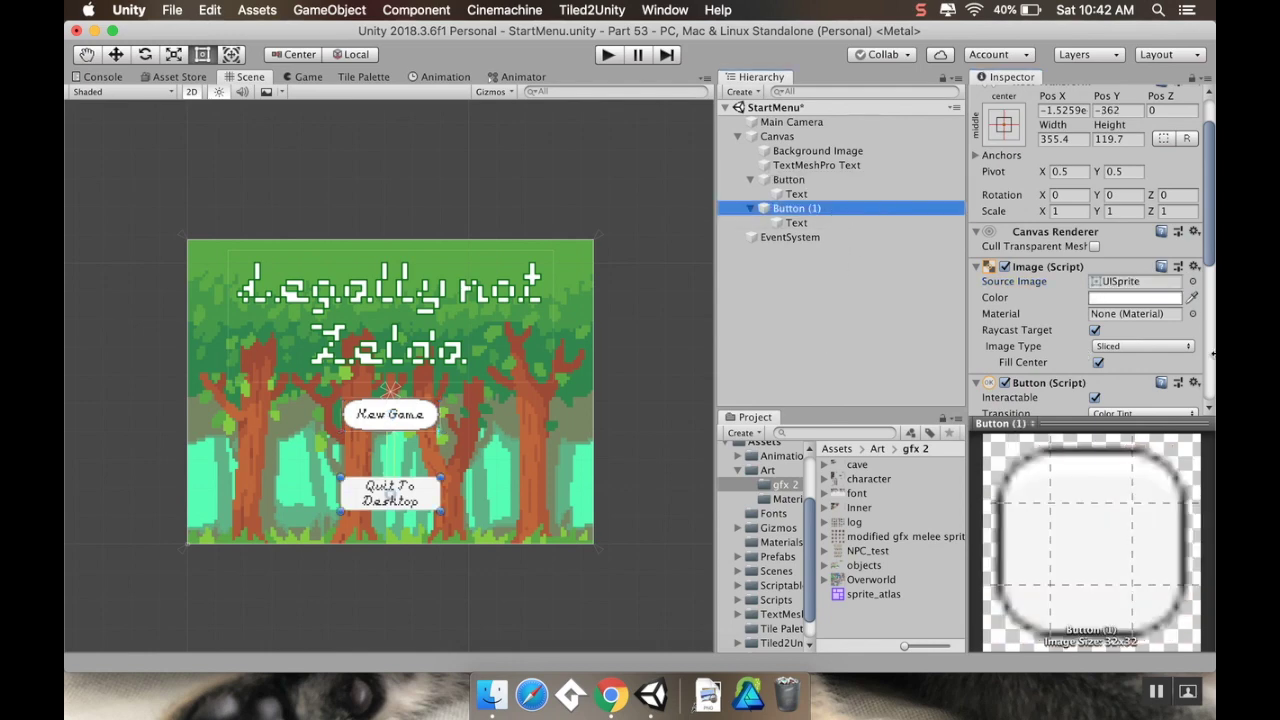
left_click(1193, 282)
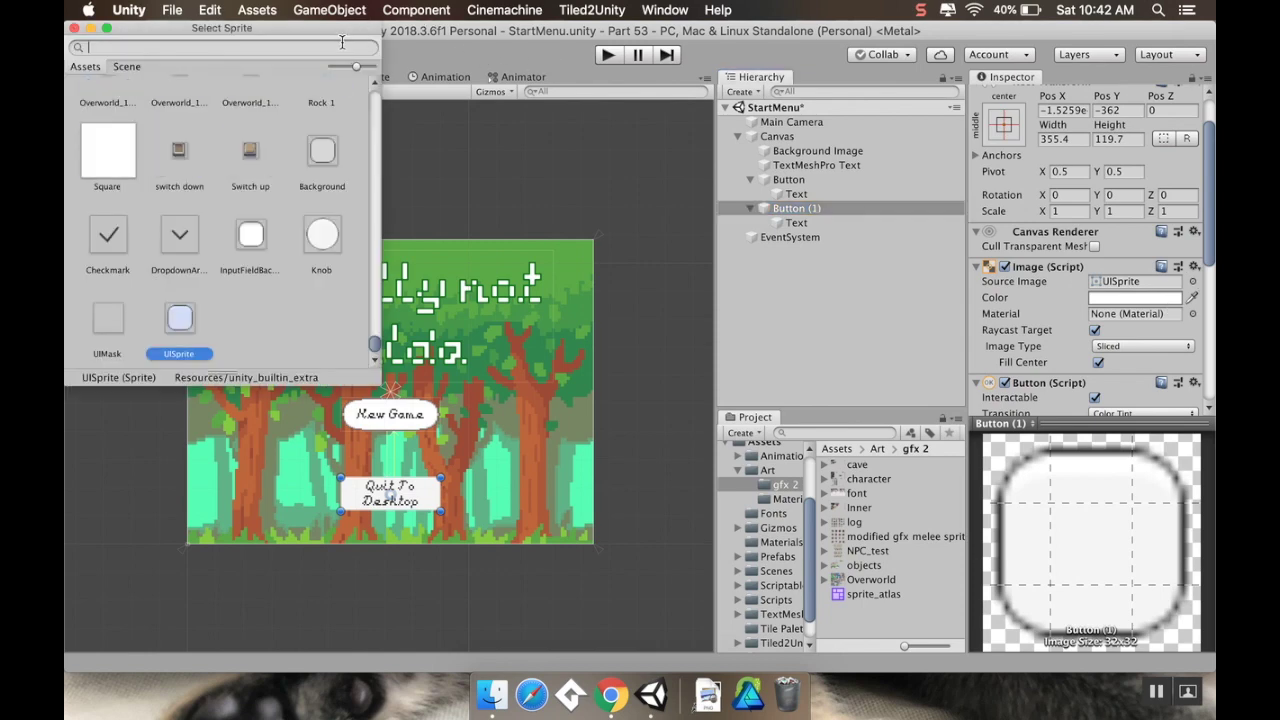
type("128")
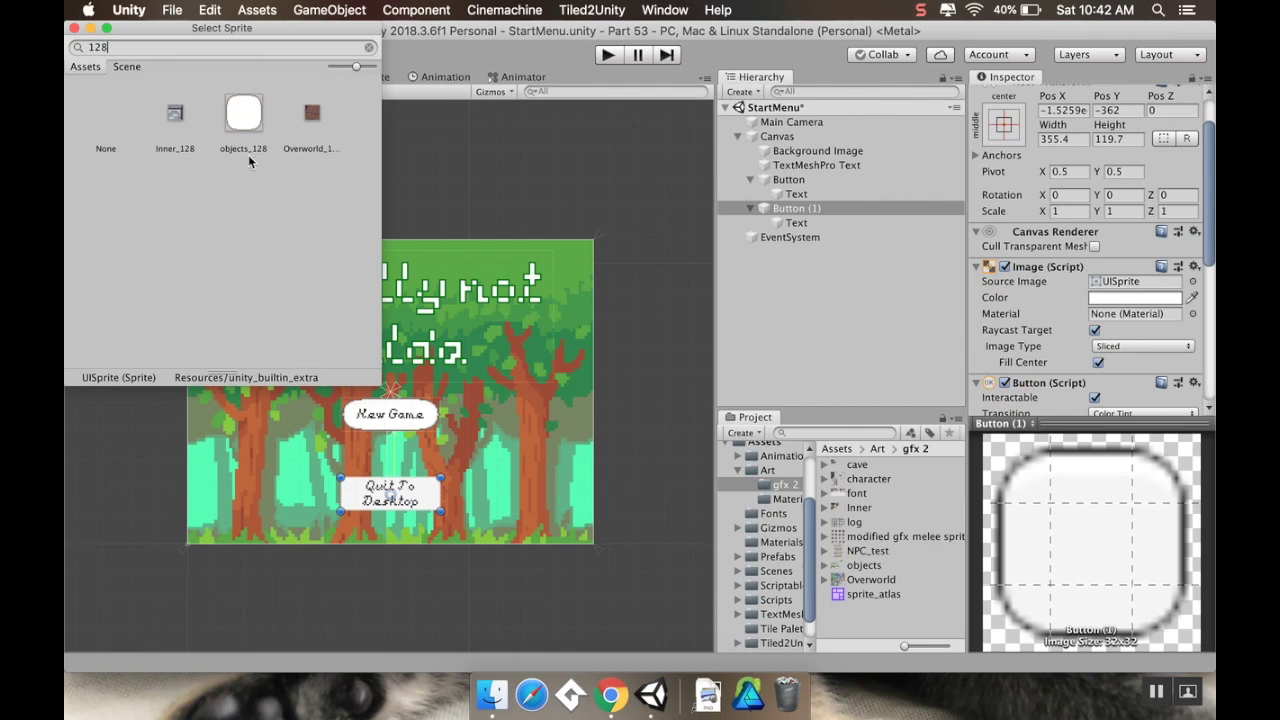
double_click(246, 133)
scroll(473, 296, "down", 1)
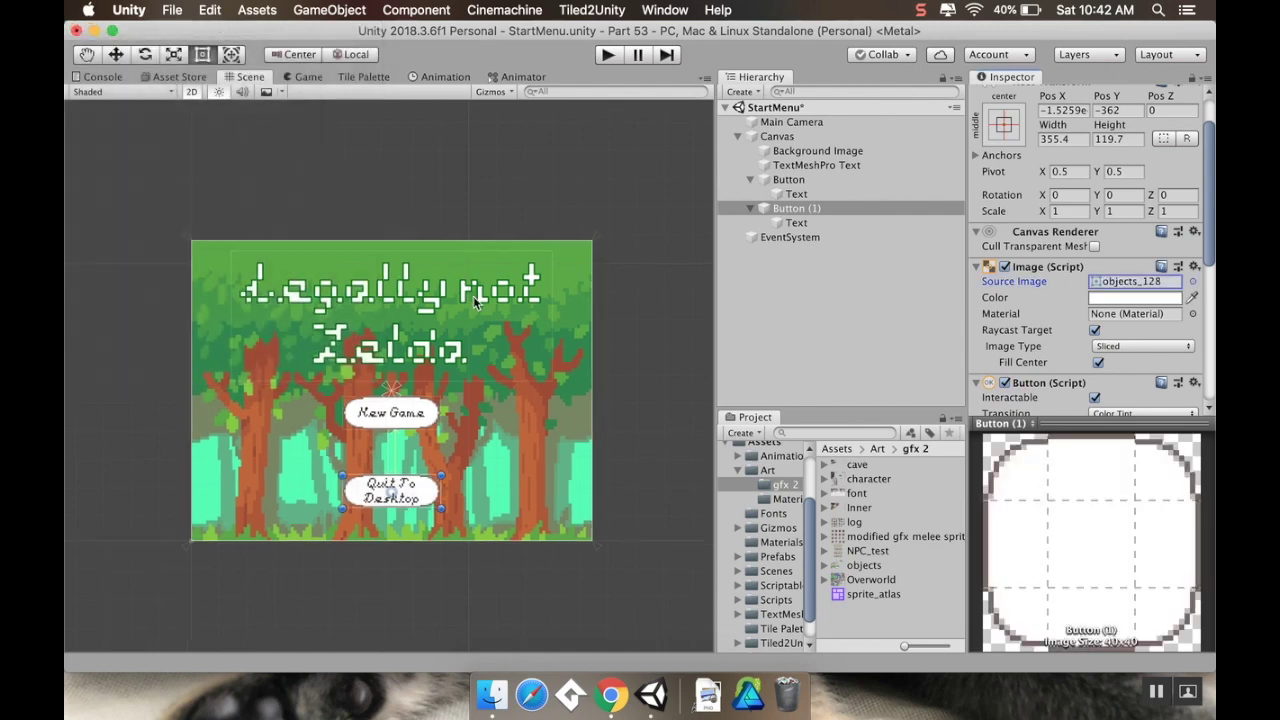
Step: Run the StartMenu scene in the Game view to test the menu buttons, and stop the run
left_click(301, 78)
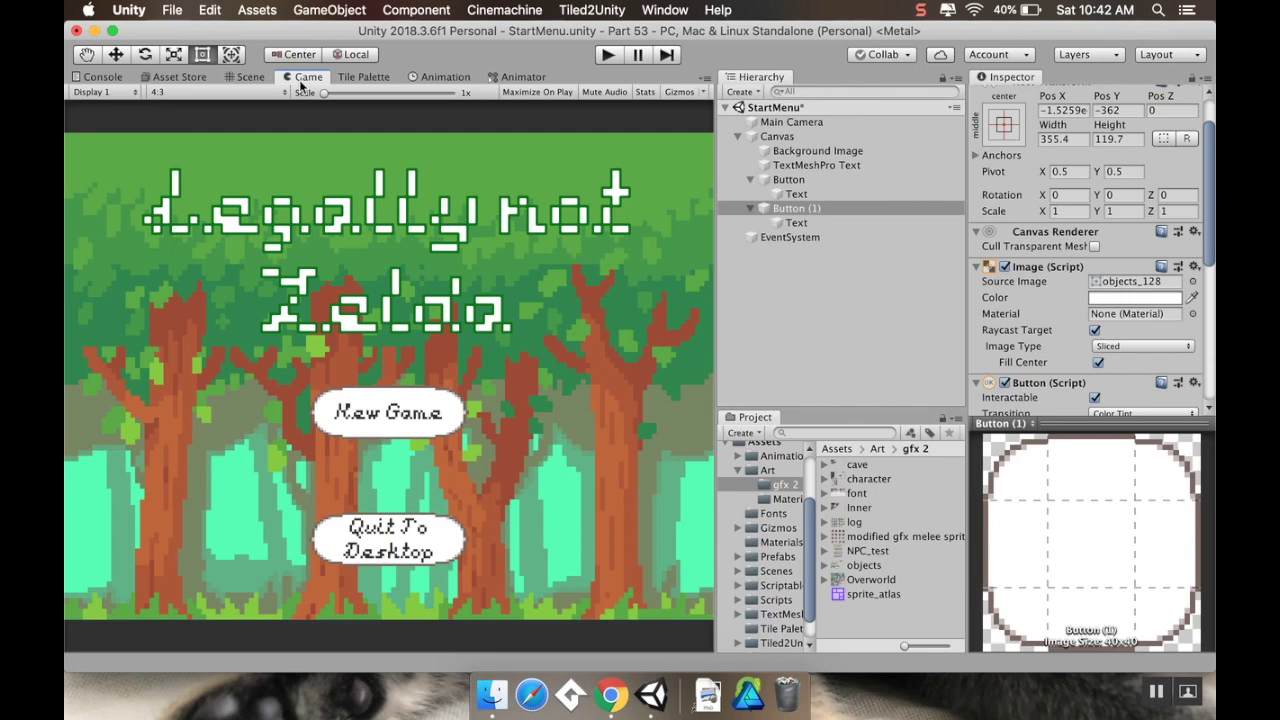
left_click(613, 57)
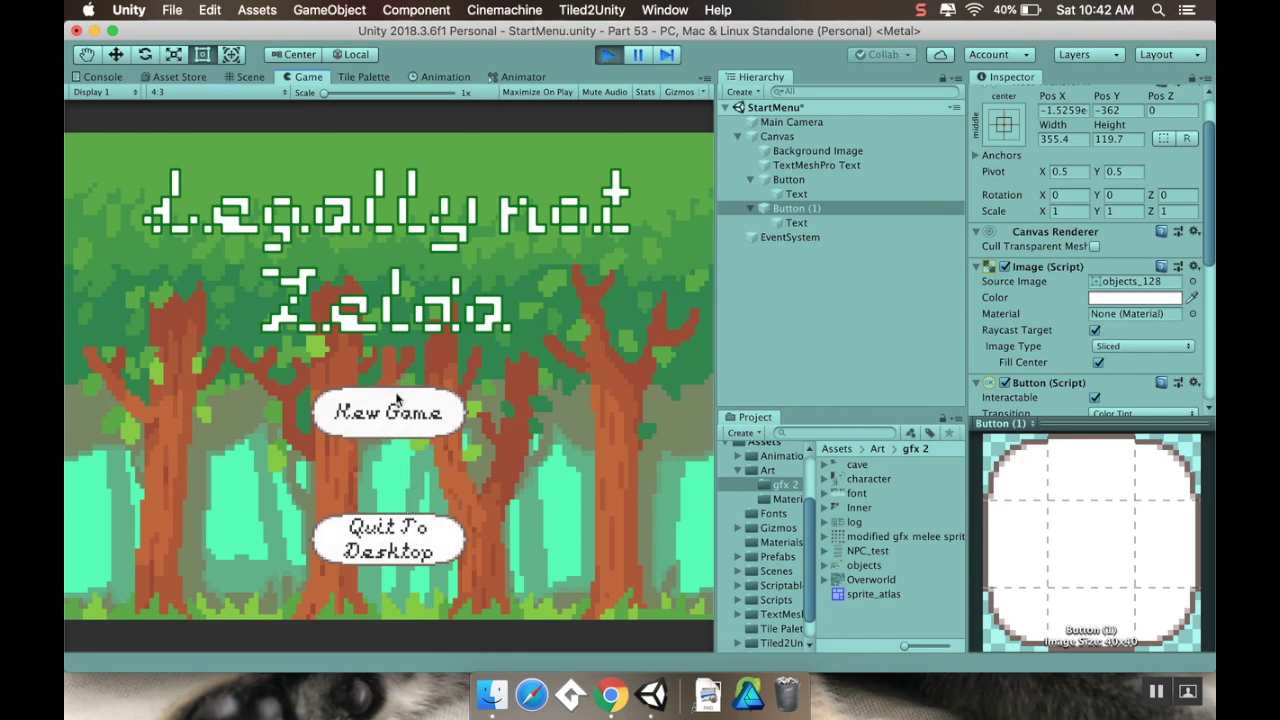
left_click(606, 56)
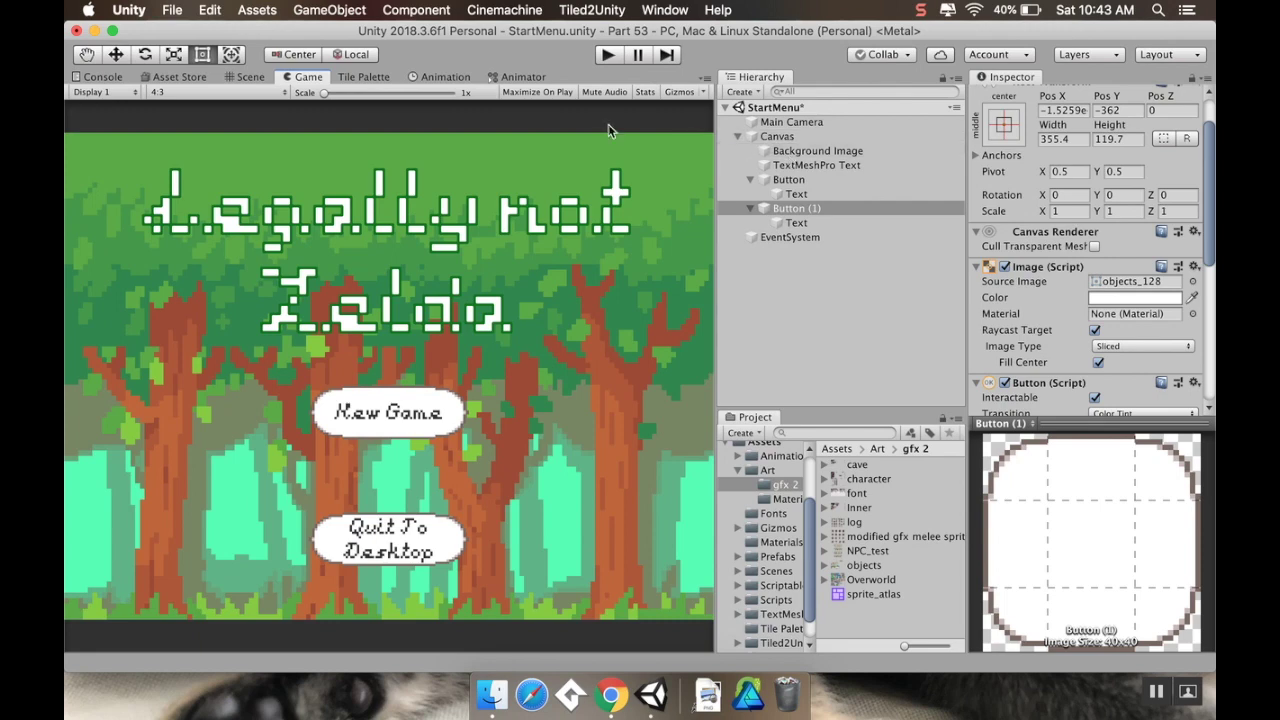
Step: Set the EventSystem's Input Actions Per Second to 2 and assign the New Game button as First Selected
left_click(790, 237)
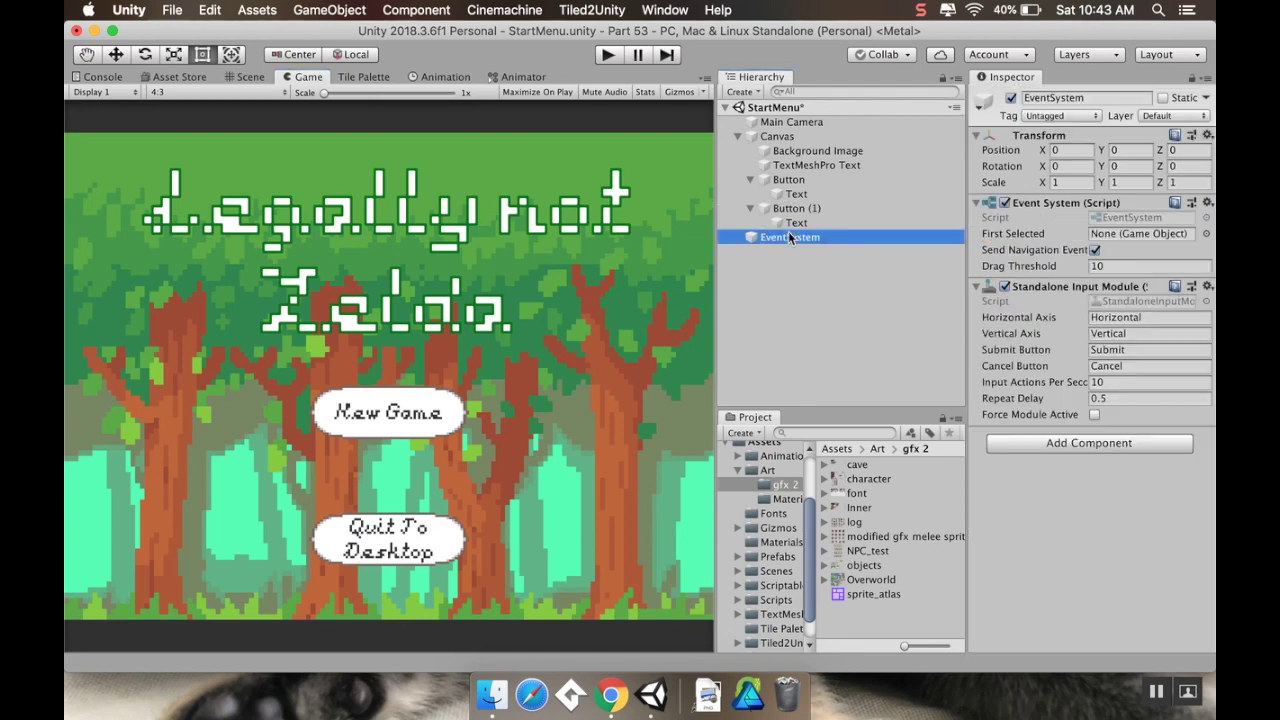
left_click(1101, 381)
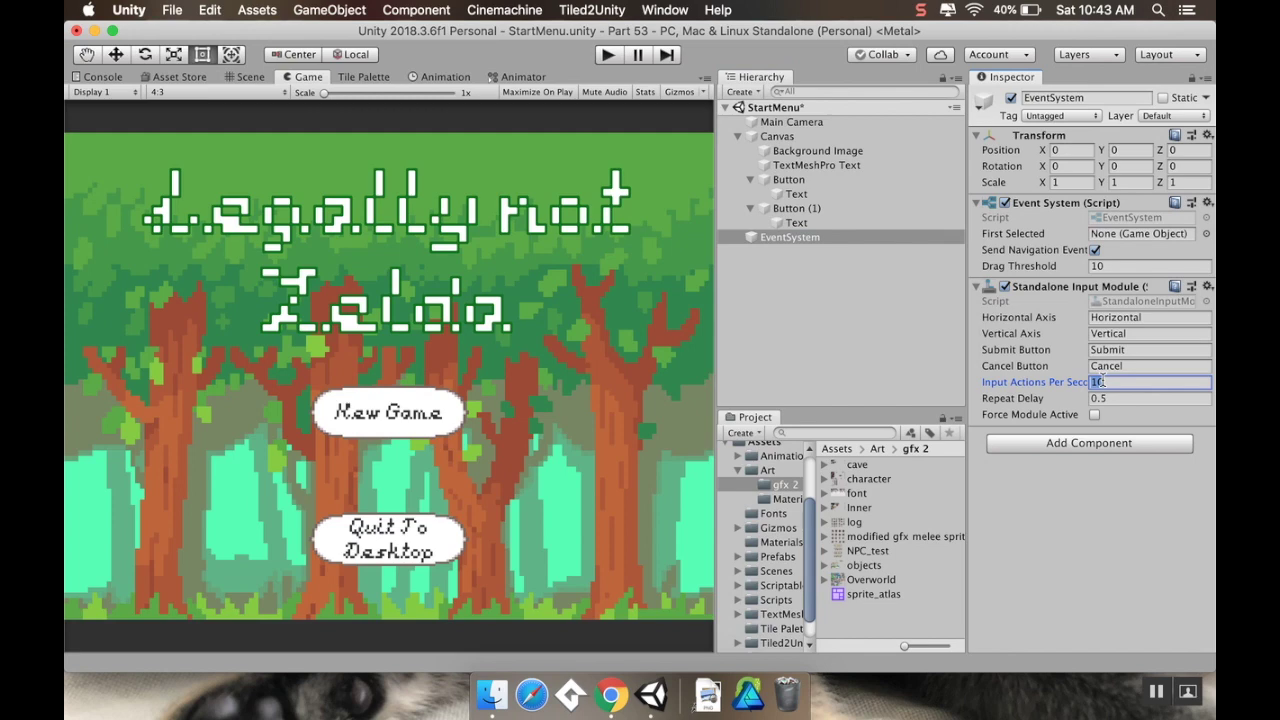
type("2")
left_click(821, 180)
left_click_drag(821, 180, 1135, 238)
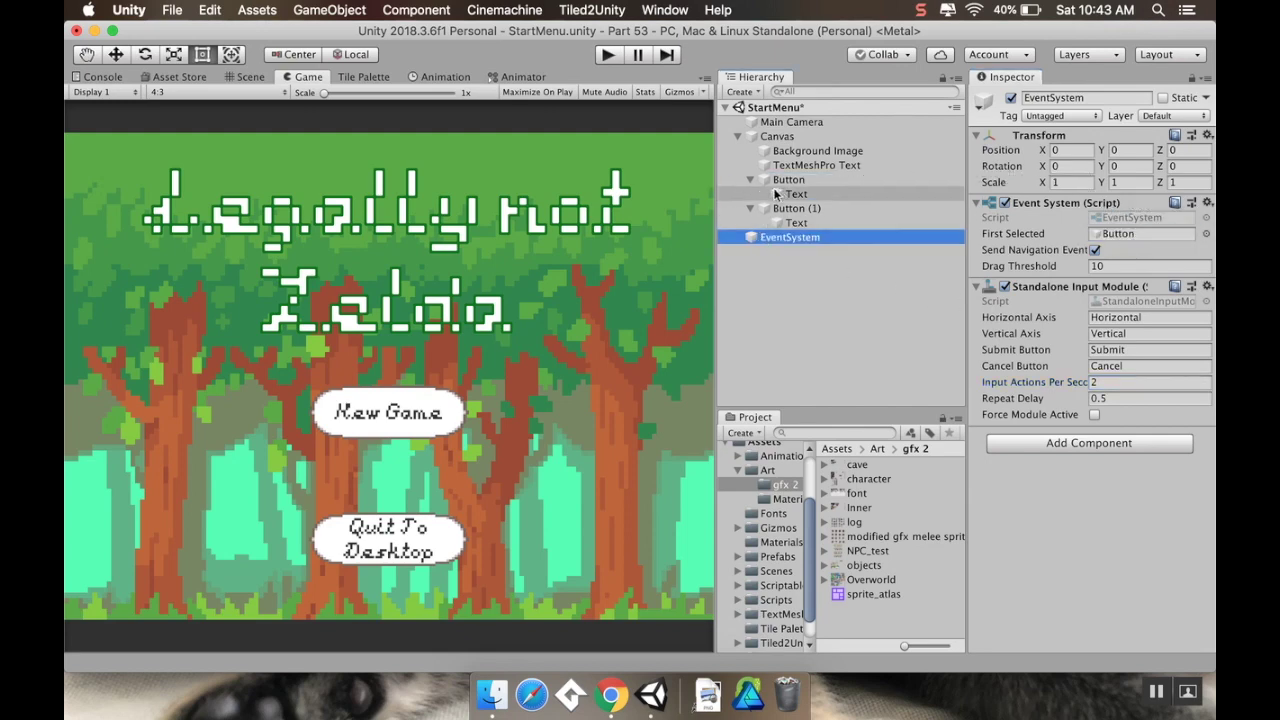
Step: Play the scene, move the selection between New Game and Quit To Desktop several times, and stop the run
left_click(608, 56)
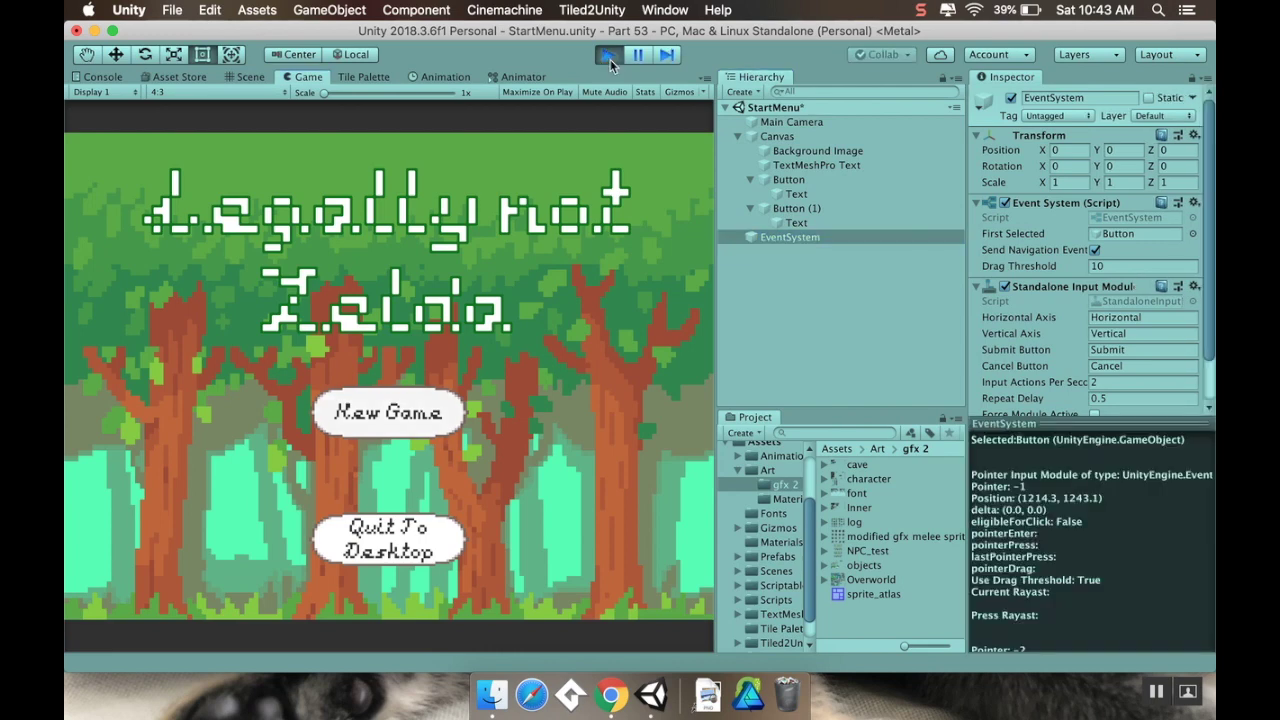
key("Up")
key("Down")
key("Up")
key("Down")
key("Up")
left_click(609, 56)
Step: Set the New Game button's Highlighted Color to the teal green 79DBB0
left_click(800, 179)
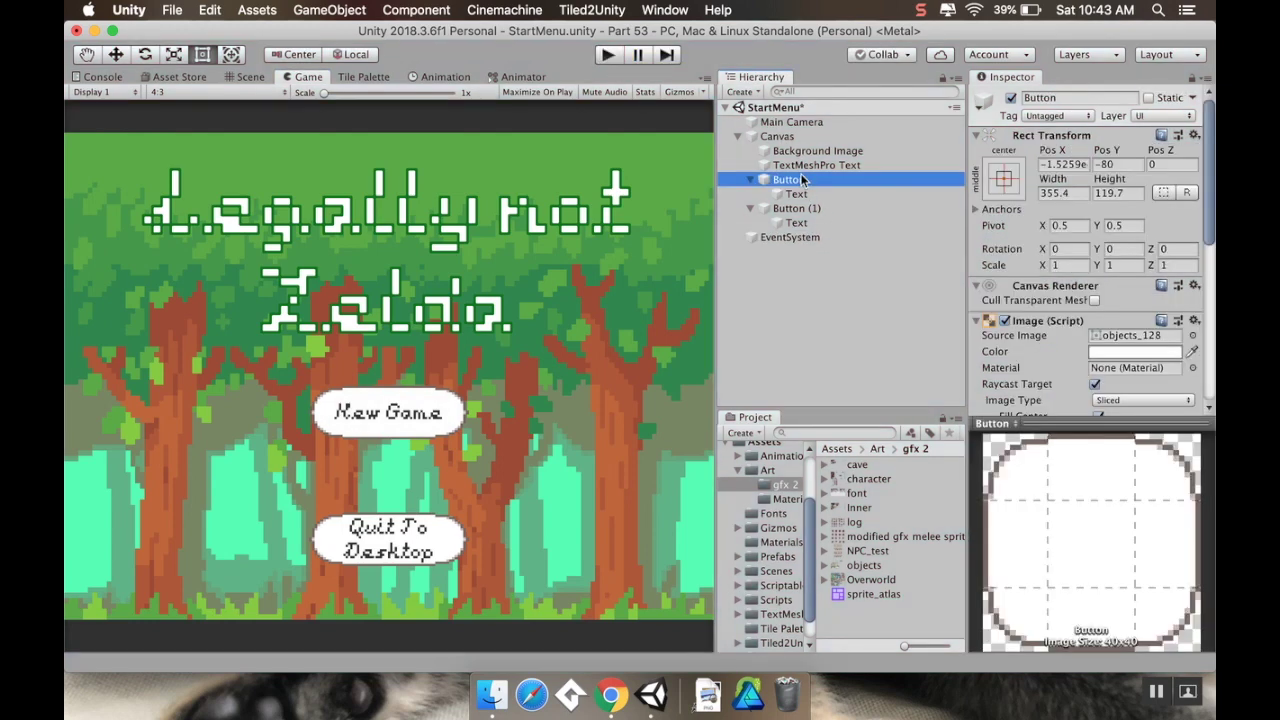
scroll(1083, 305, "down", 5)
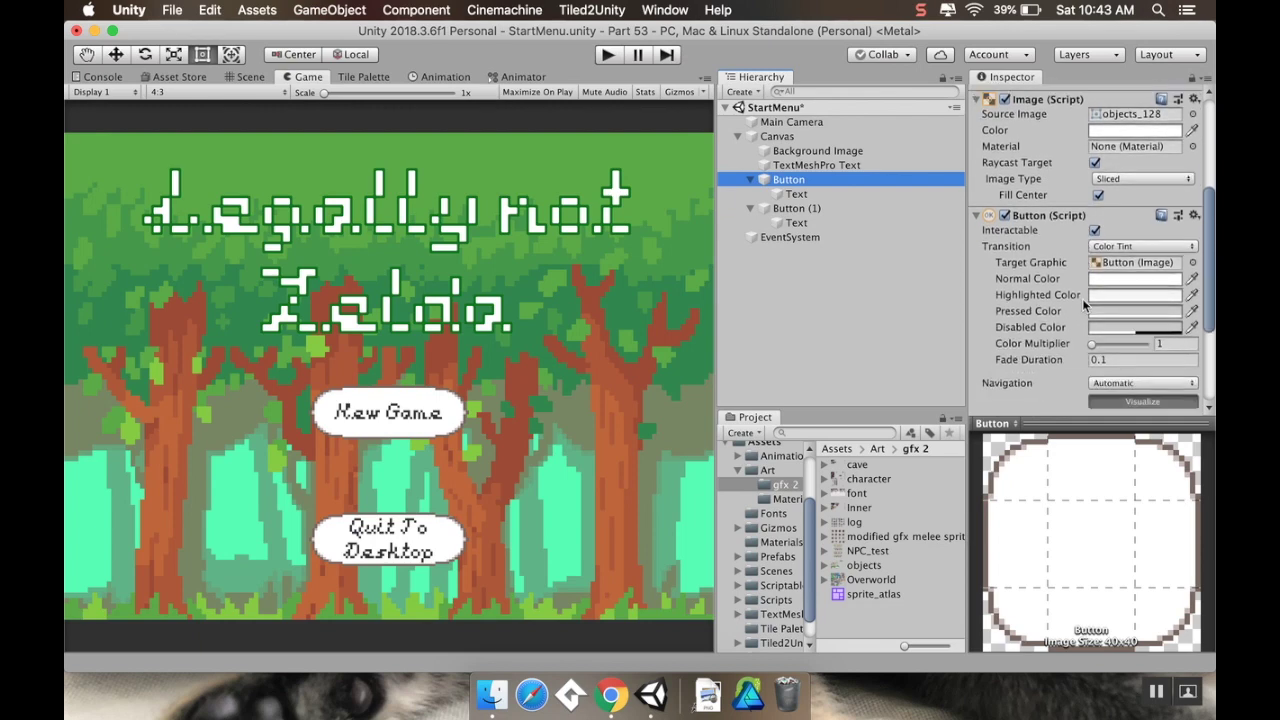
left_click(1115, 296)
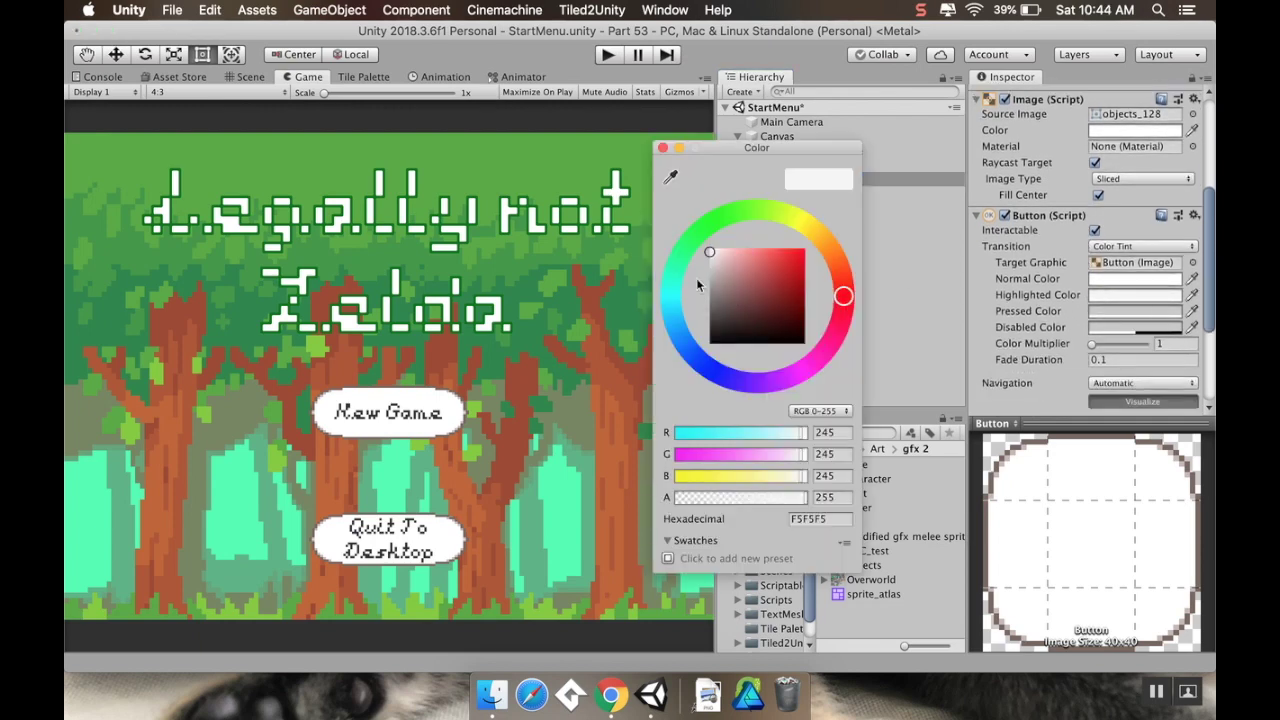
left_click(677, 256)
left_click(752, 263)
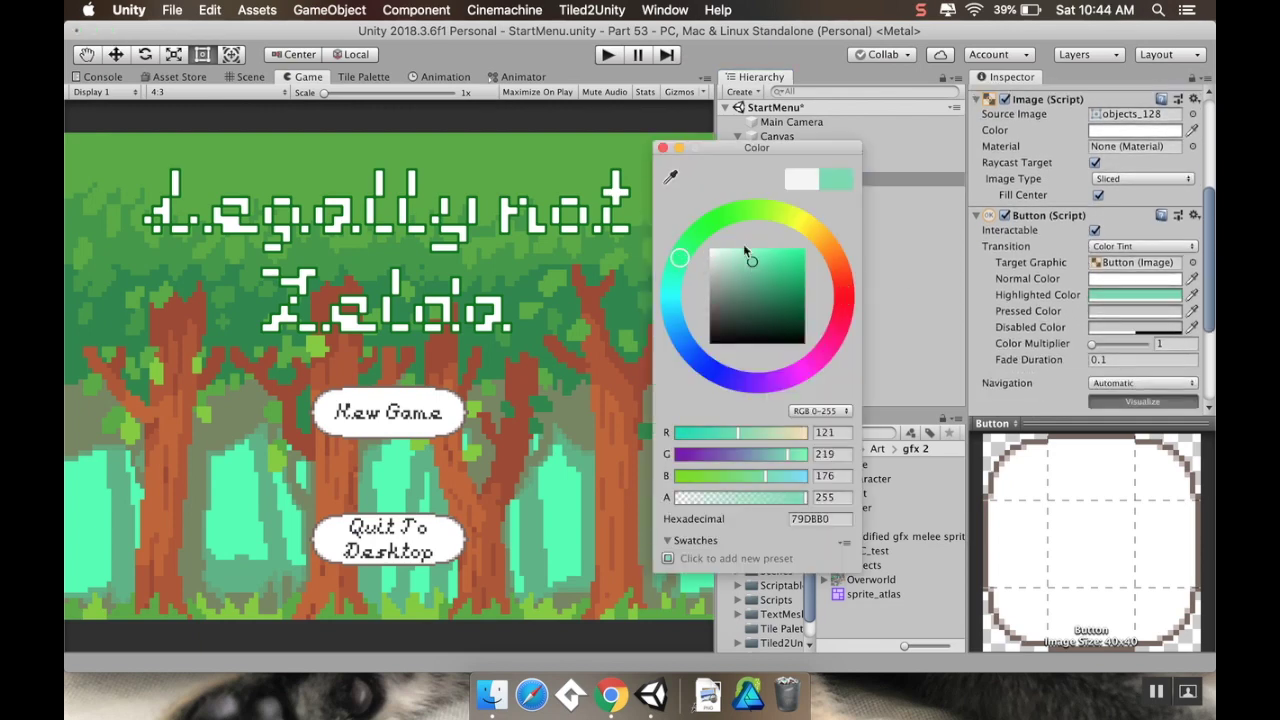
left_click(662, 147)
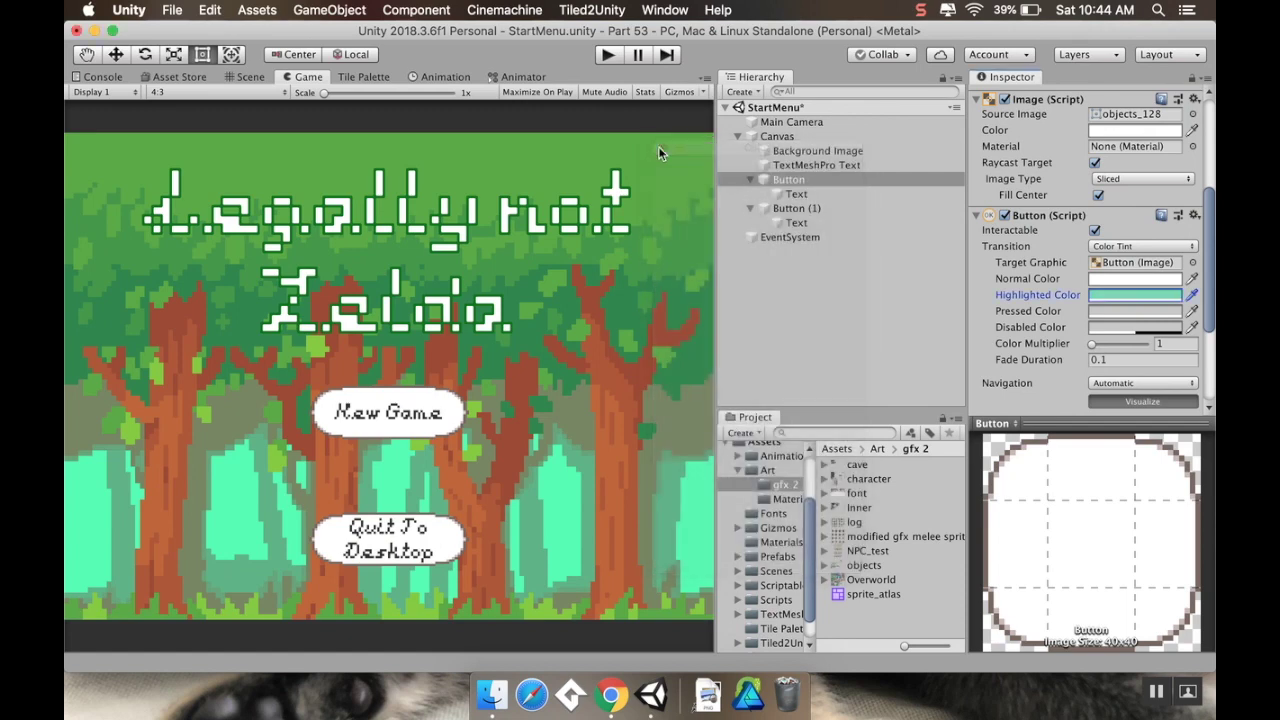
Step: Set the Quit To Desktop button's Highlighted Color to a medium green
left_click(782, 210)
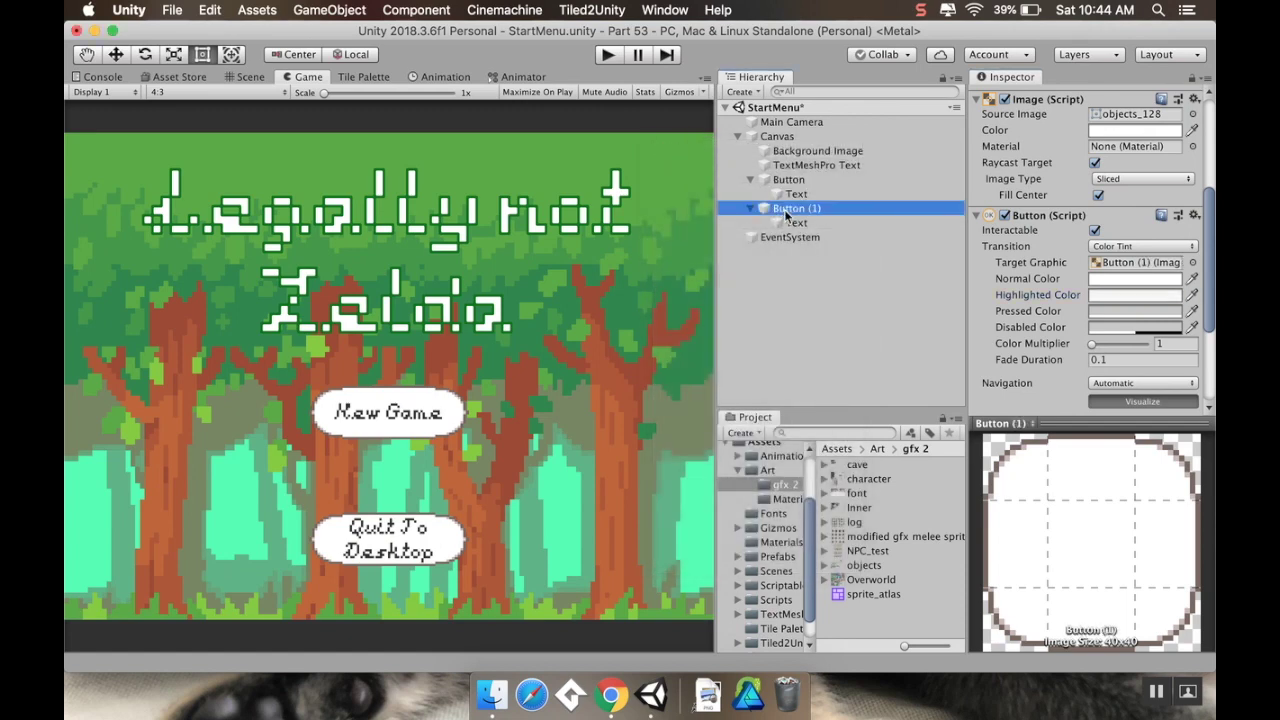
left_click(1191, 298)
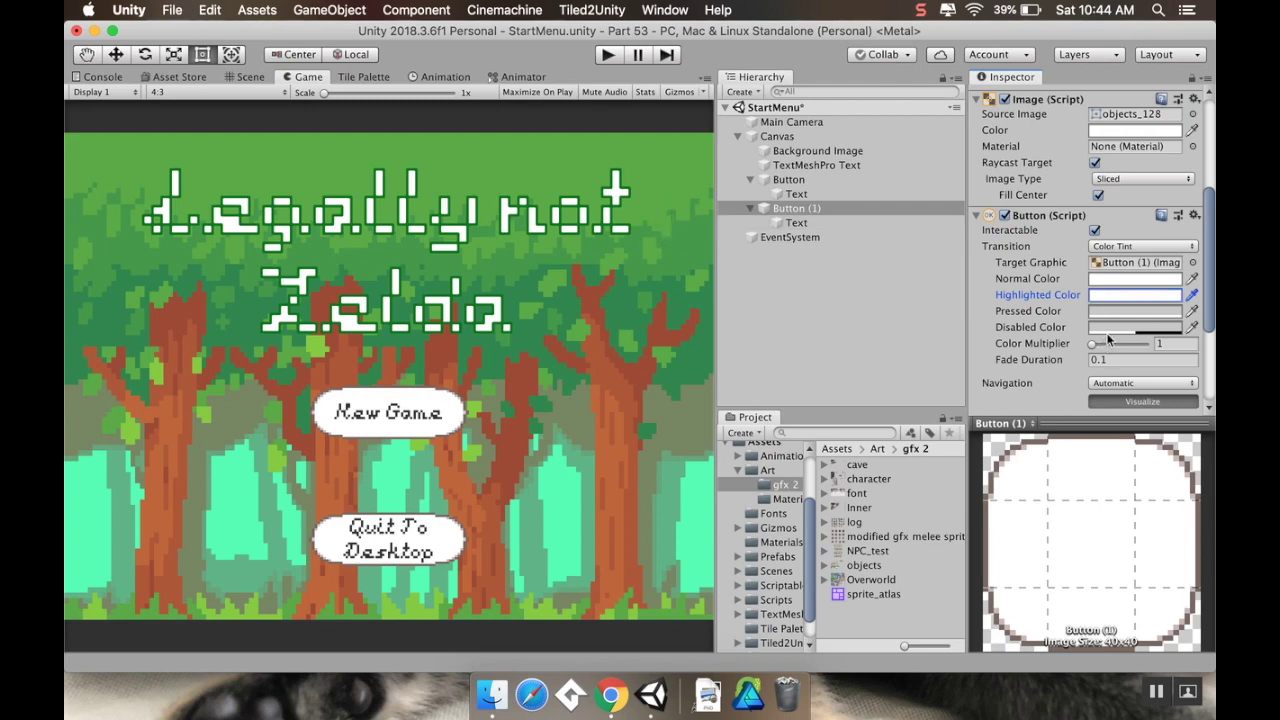
left_click(1120, 298)
left_click(733, 214)
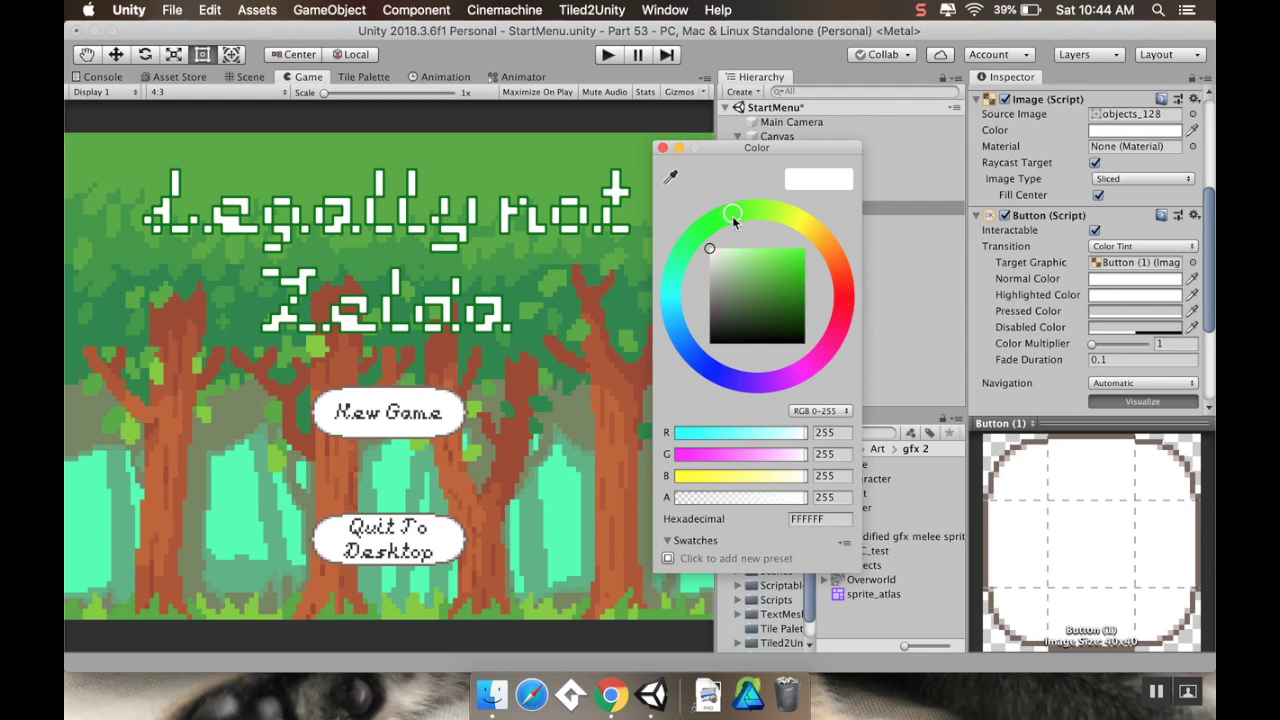
left_click(782, 275)
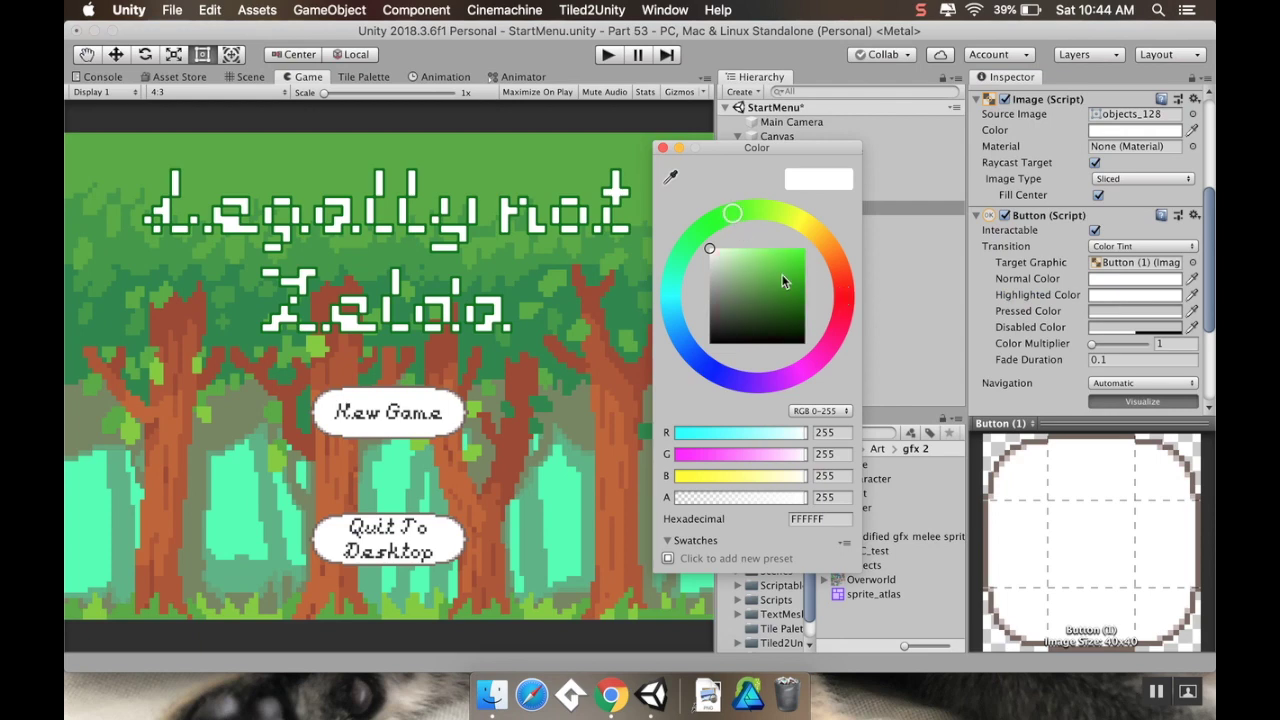
left_click(662, 147)
Step: Play the scene, switch repeatedly between both menu buttons to check their highlight colors, and stop the run
left_click(607, 55)
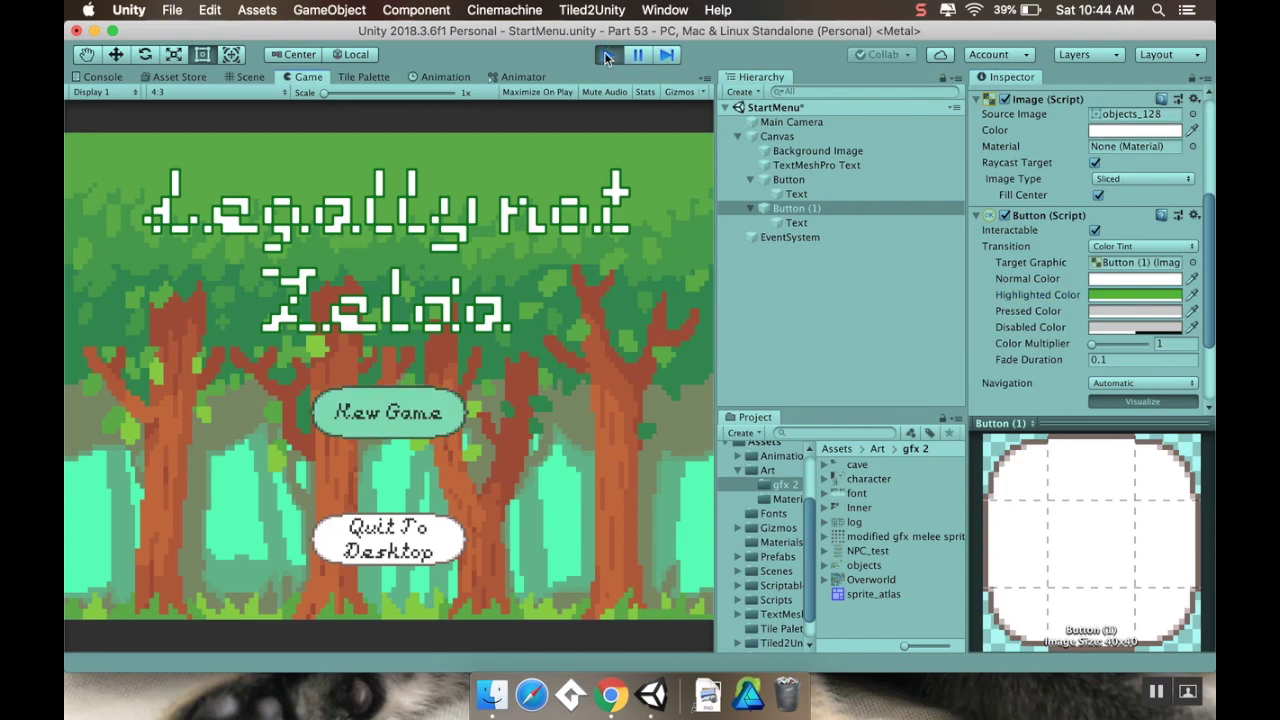
key("Down")
key("Up")
key("Down")
key("Up")
key("Down")
key("Up")
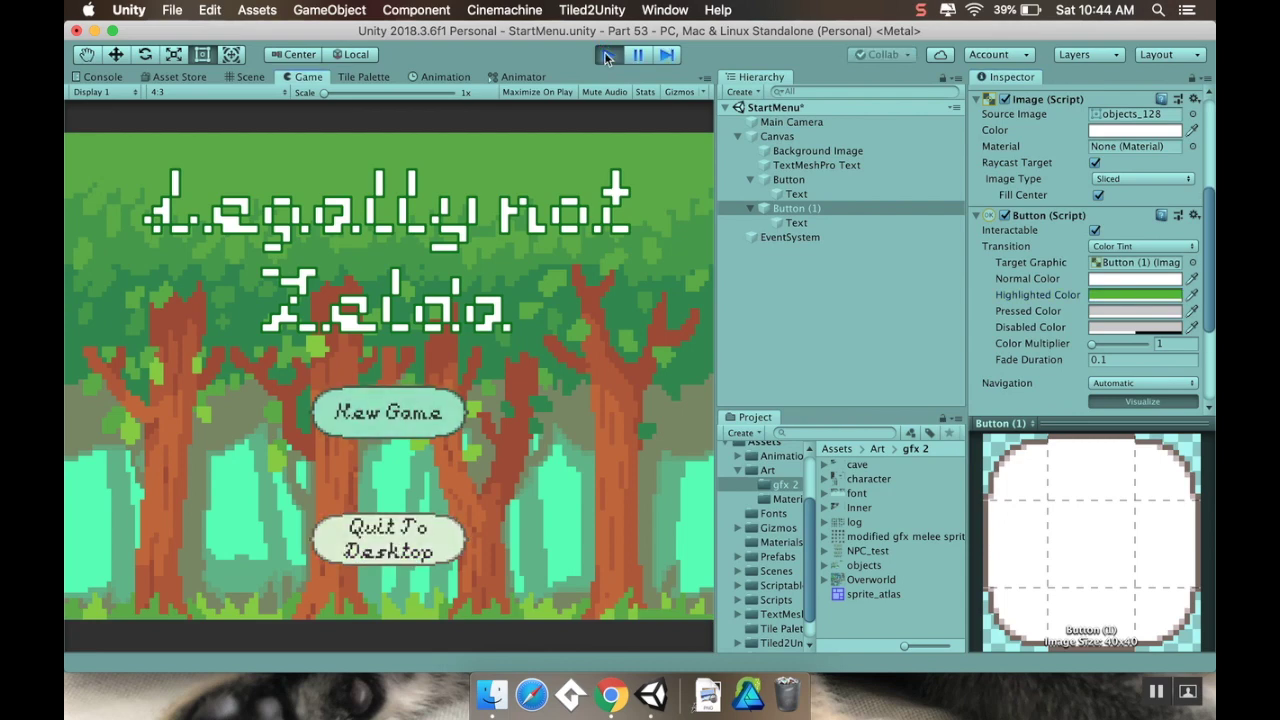
key("Down")
key("Up")
key("Down")
key("Up")
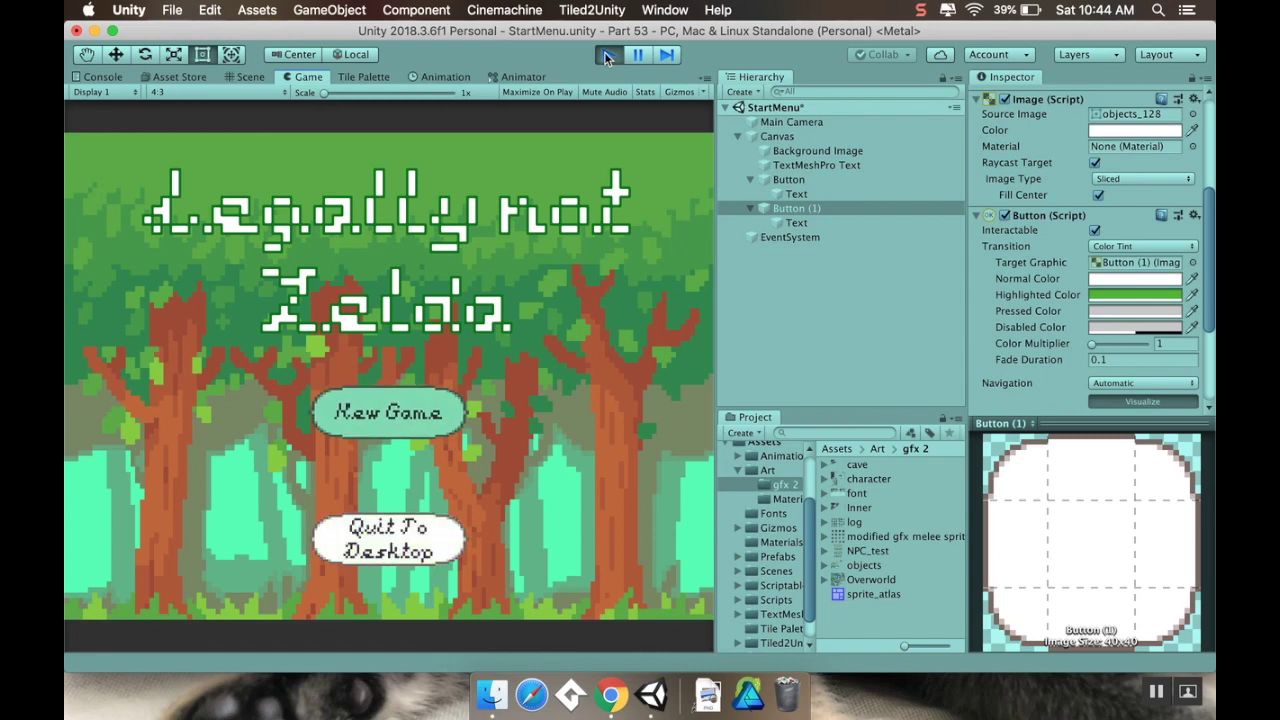
key("Down")
key("Up")
key("Down")
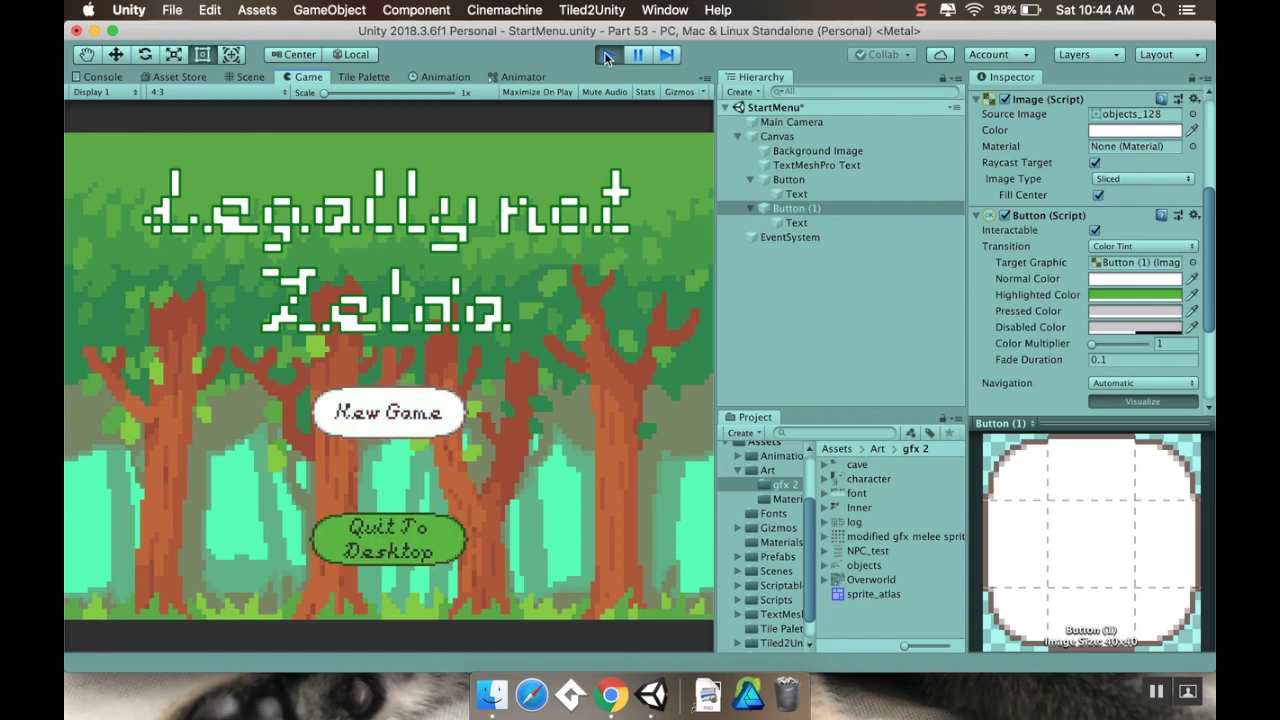
key("Up")
key("Down")
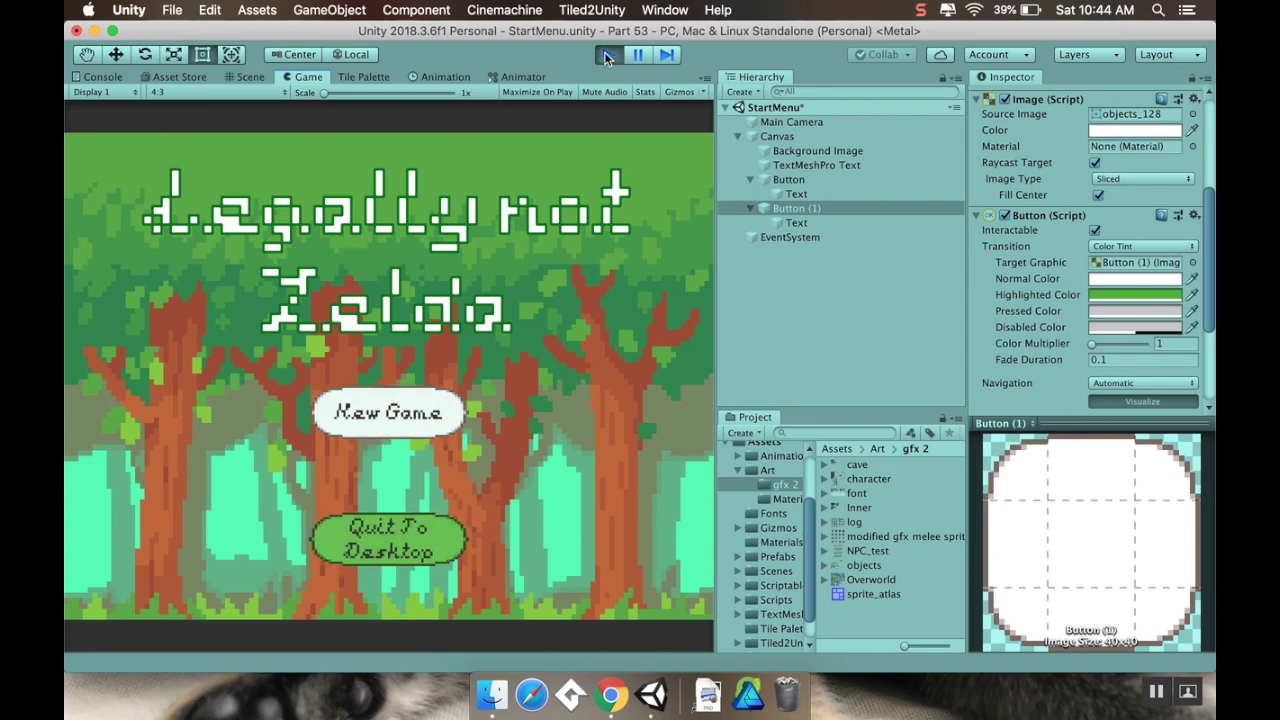
key("Up")
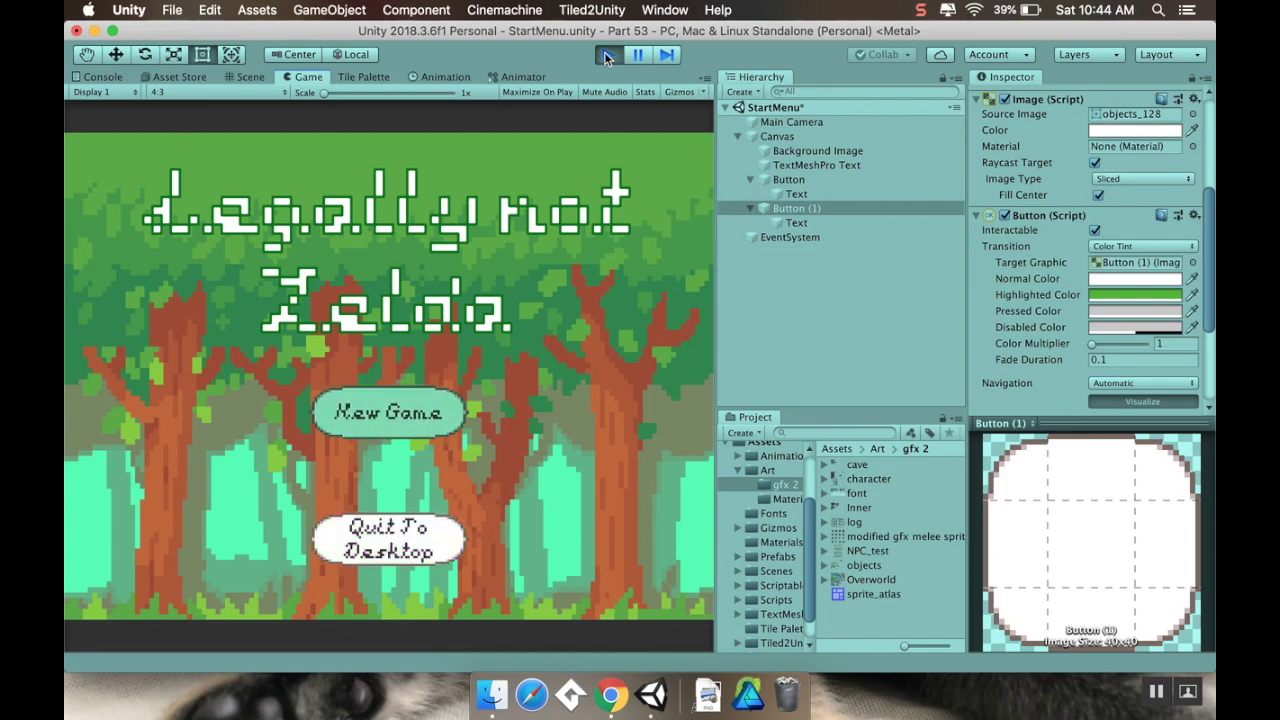
left_click(607, 56)
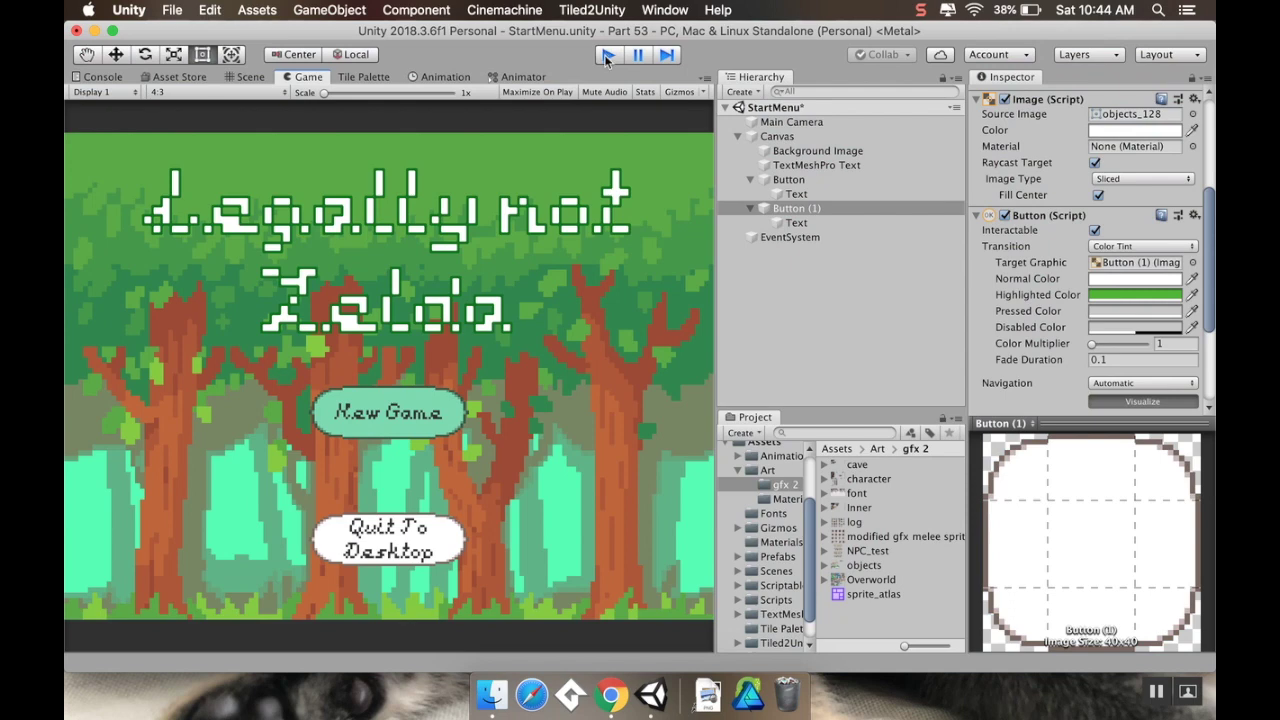
Step: Create a C# script named MainMenu in the Game Stuff folder under Scripts
left_click(738, 600)
left_click(768, 600)
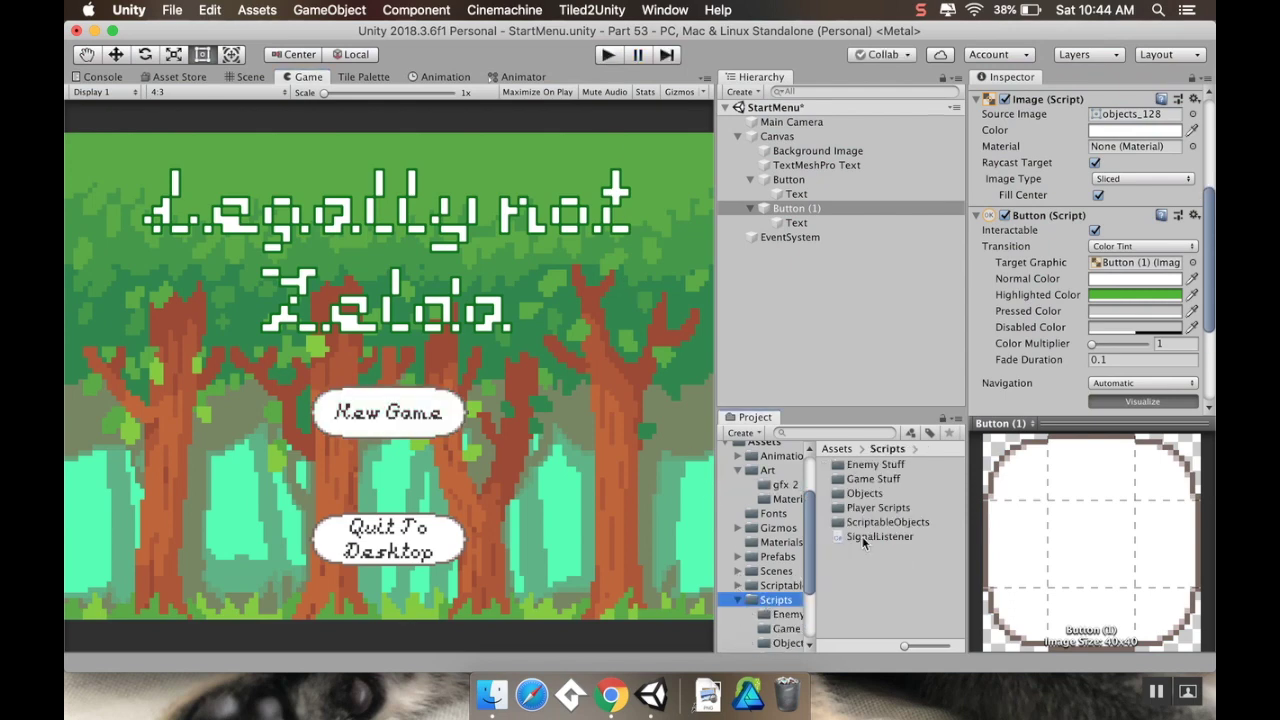
double_click(868, 480)
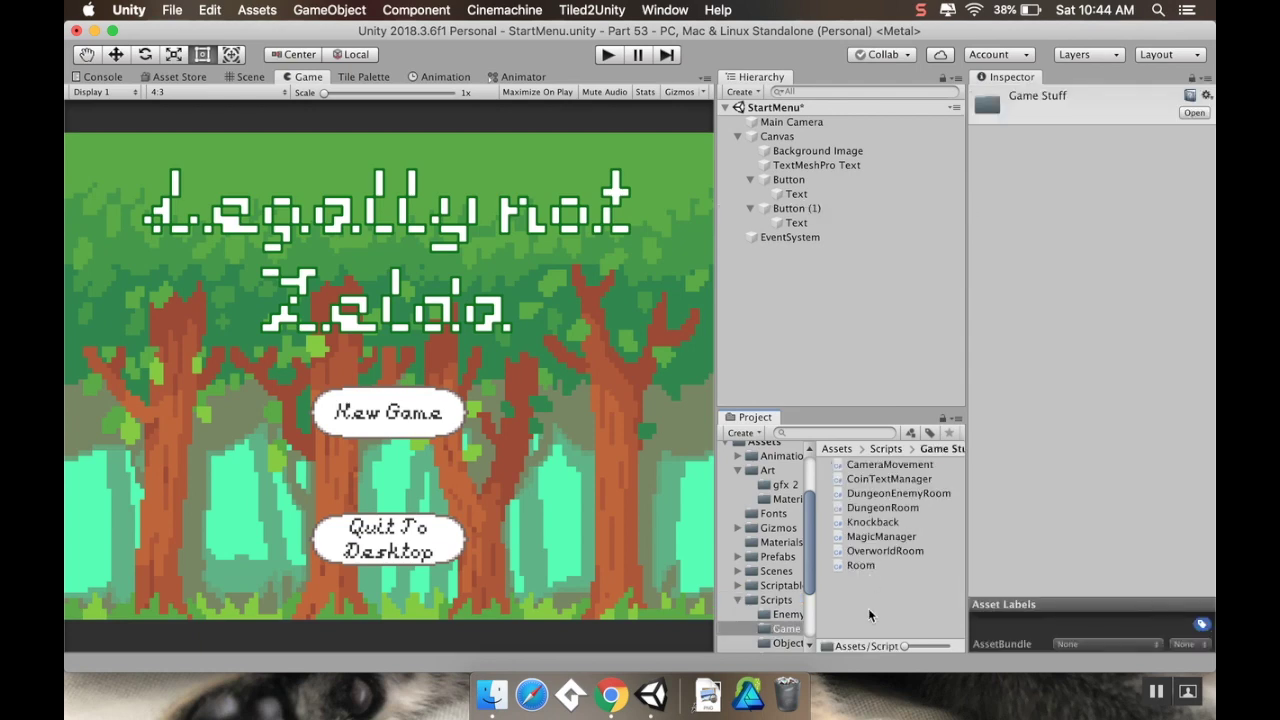
right_click(868, 609)
mouse_move(905, 260)
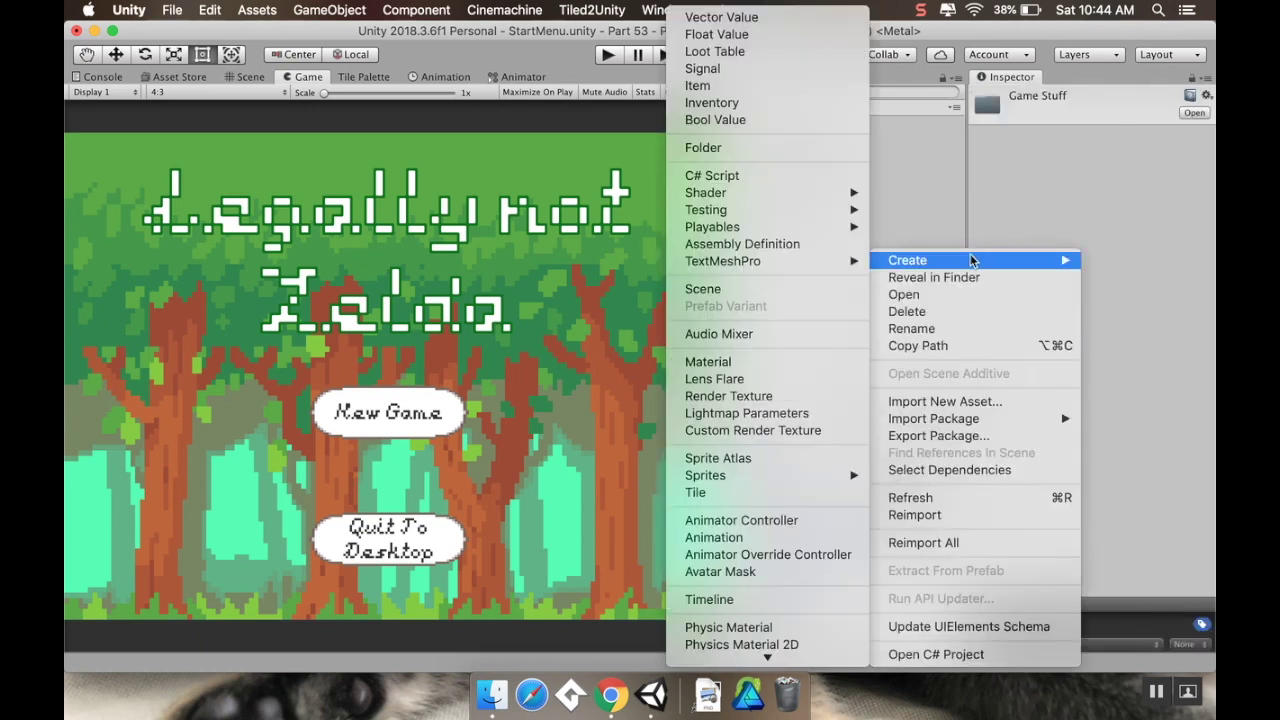
left_click(797, 176)
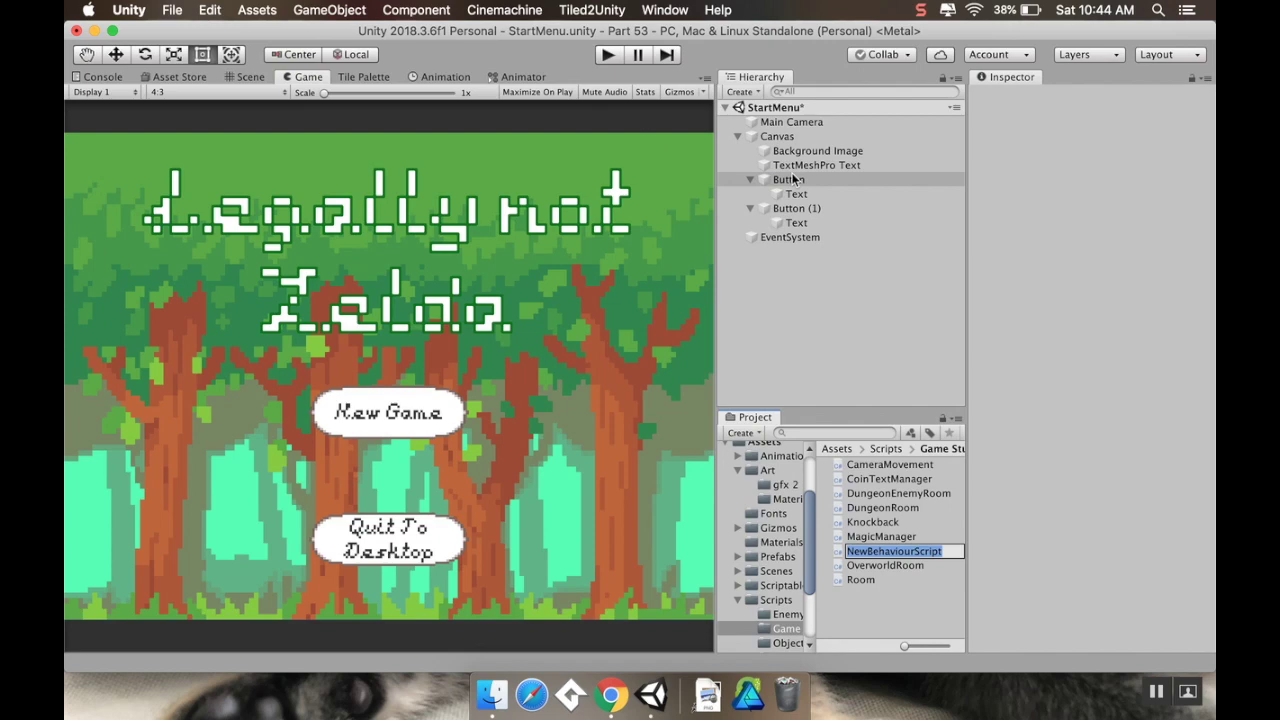
type("S")
key("BackSpace")
key("BackSpace")
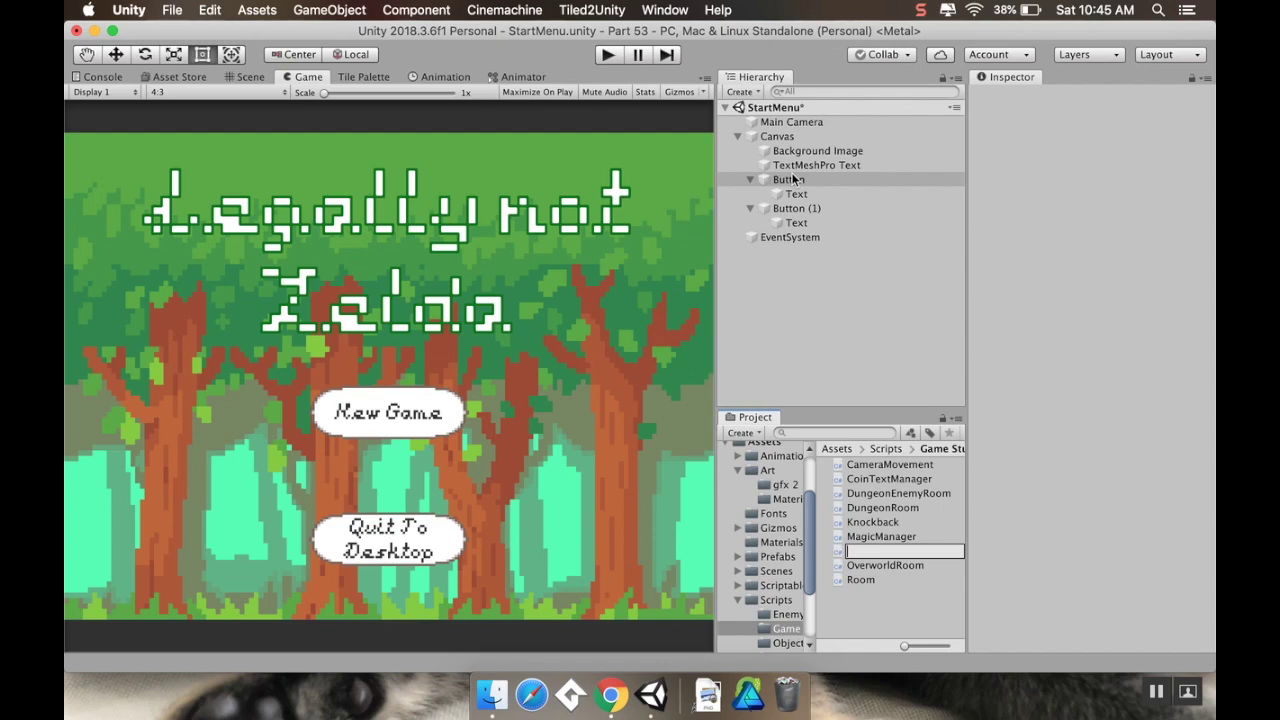
type("MainMenu")
key("Return")
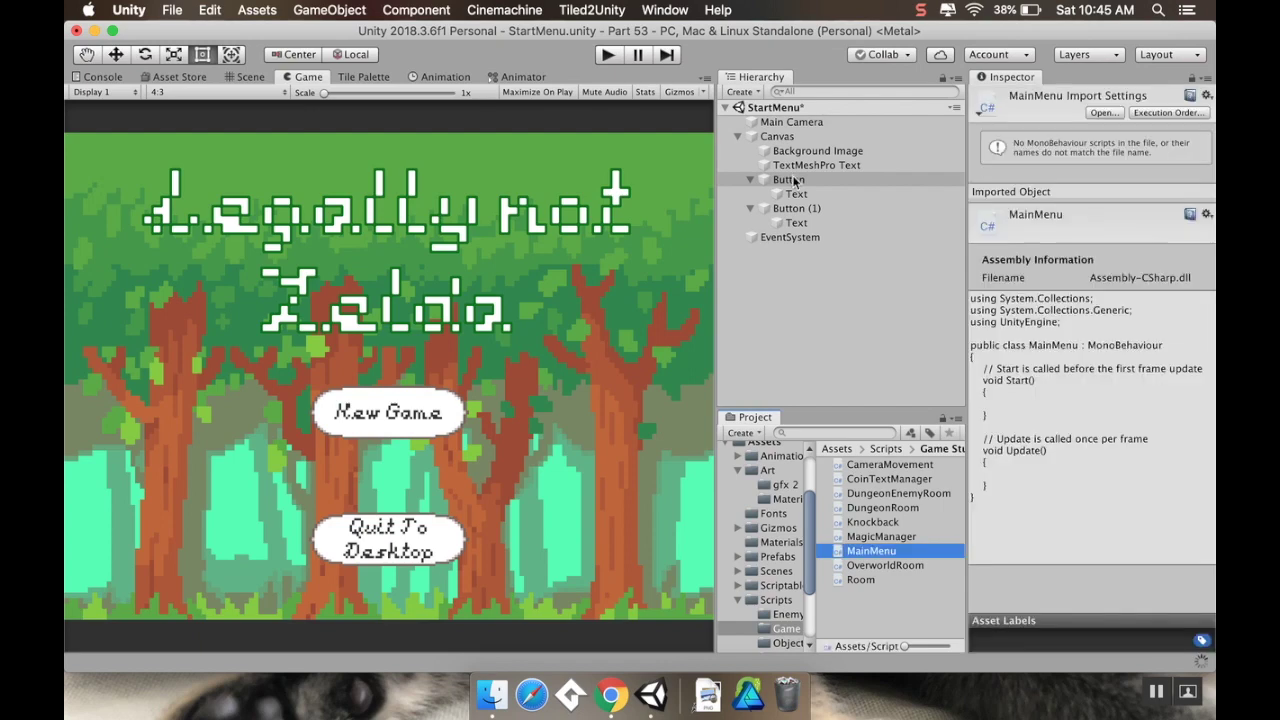
Step: Open the MainMenu script in Visual Studio and add "using UnityEngine.SceneManagement;" below the existing using directives
double_click(897, 551)
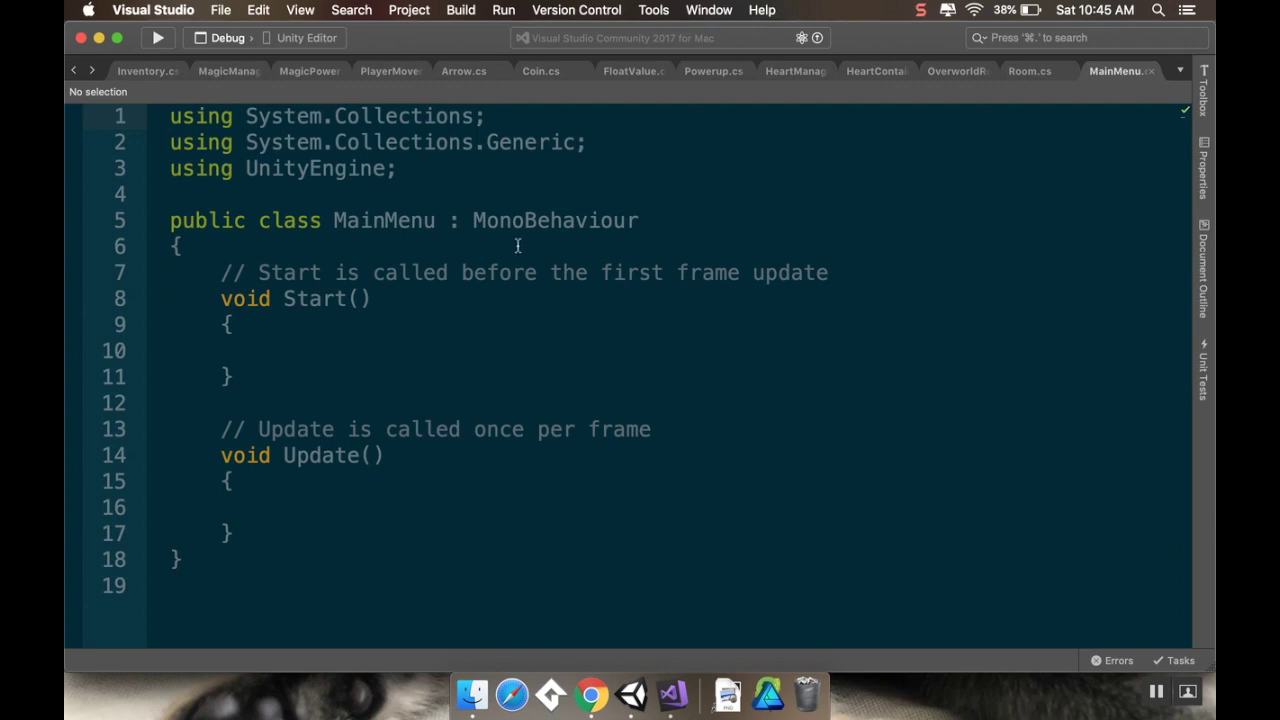
left_click(485, 172)
key("Return")
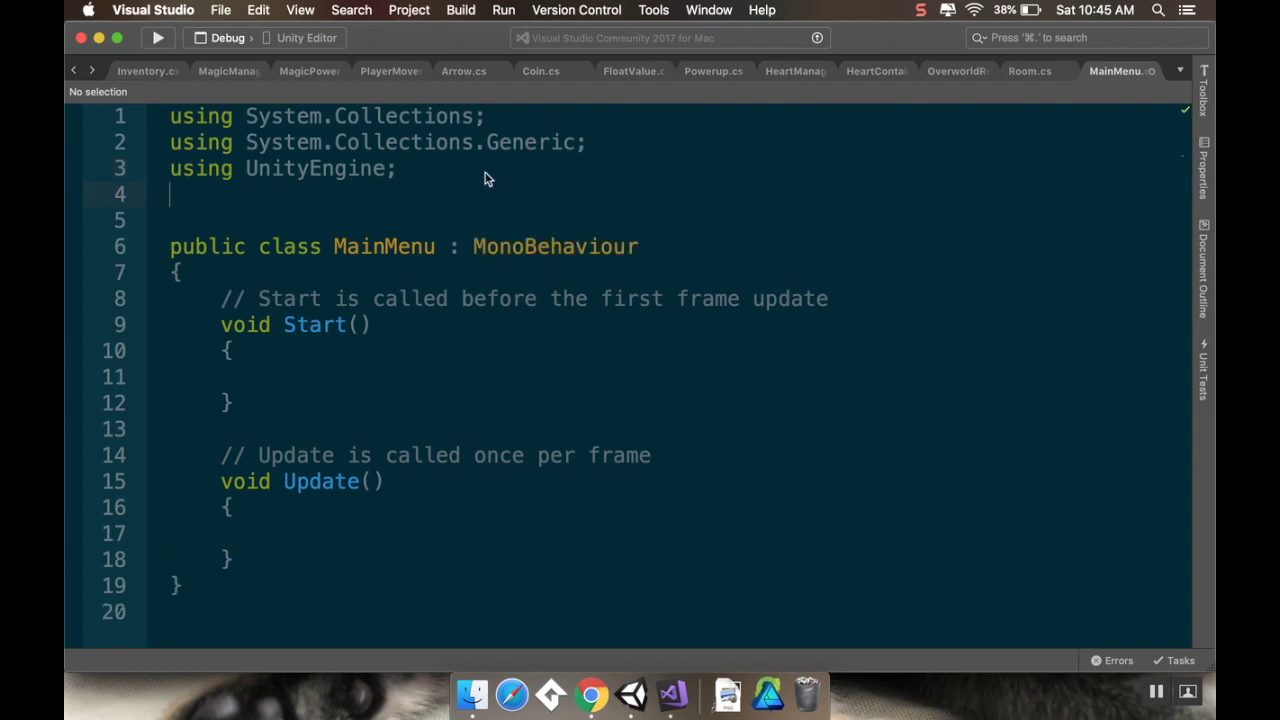
type("using UnityEngine")
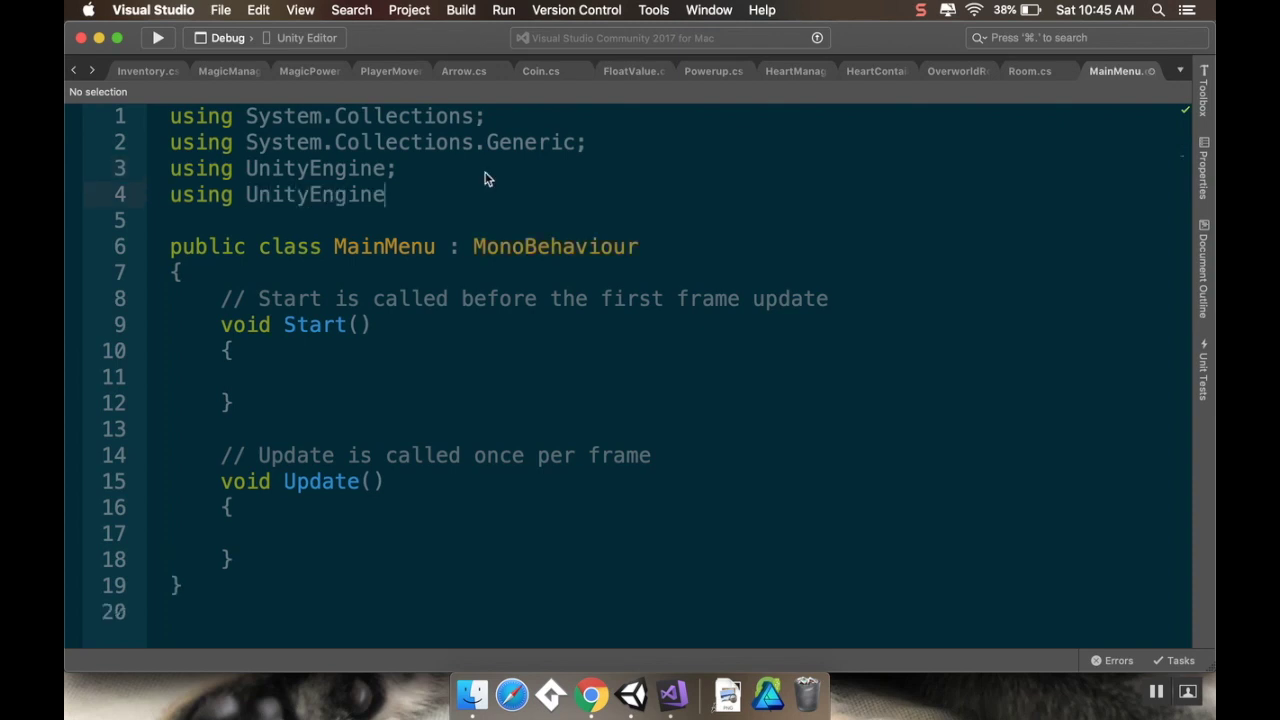
type(".Sceen")
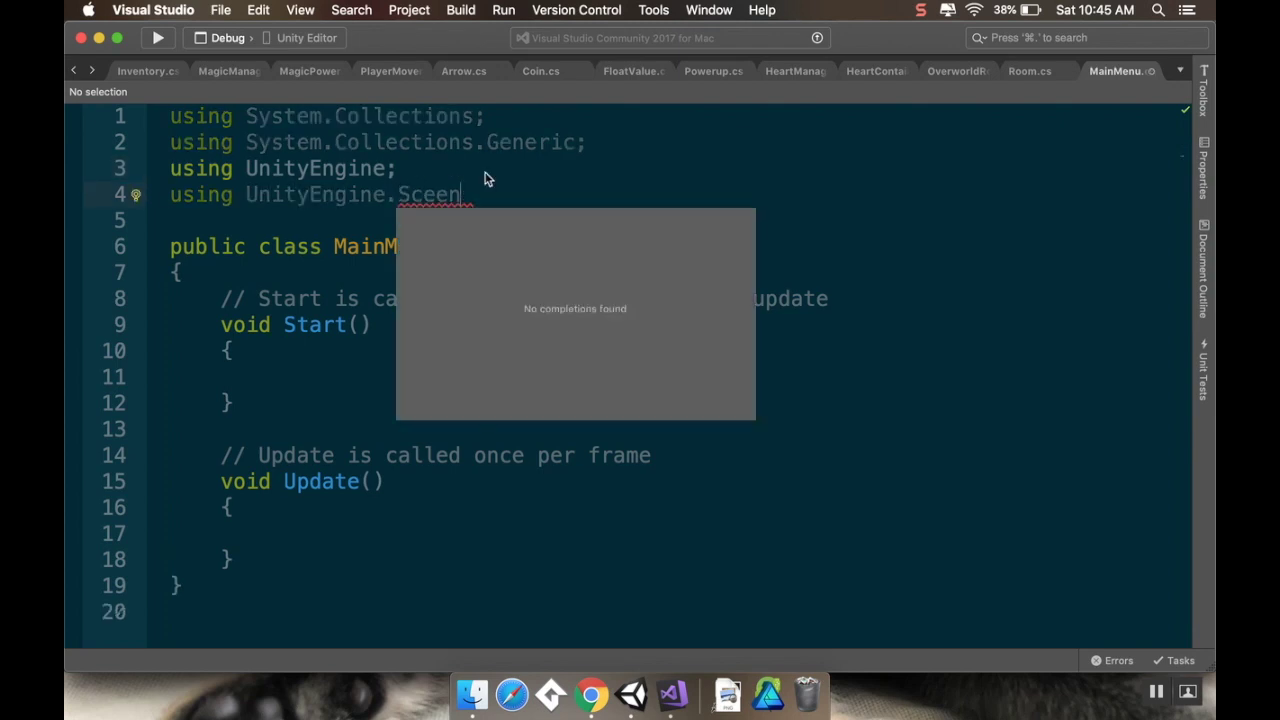
key("BackSpace")
key("BackSpace")
key("Return")
type(";")
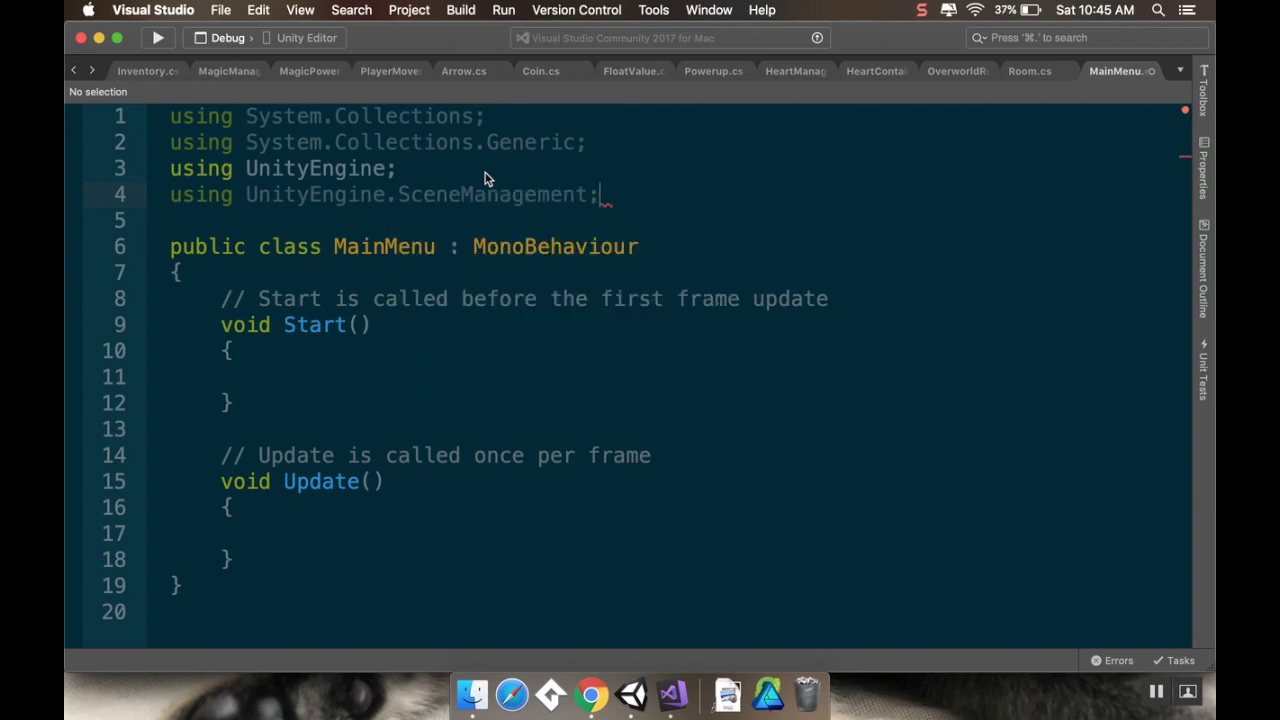
Step: Add an empty public void NewGame() method with braces below Update in the MainMenu class
left_click(266, 556)
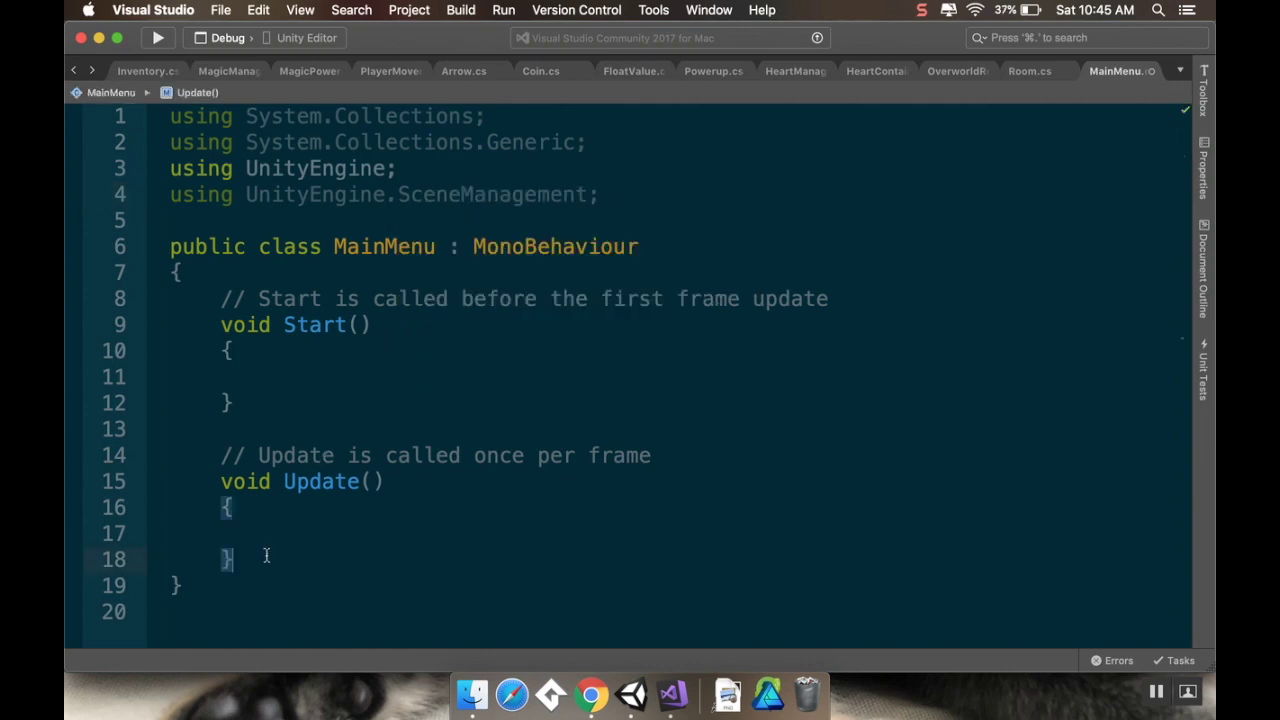
key("Return")
key("Return")
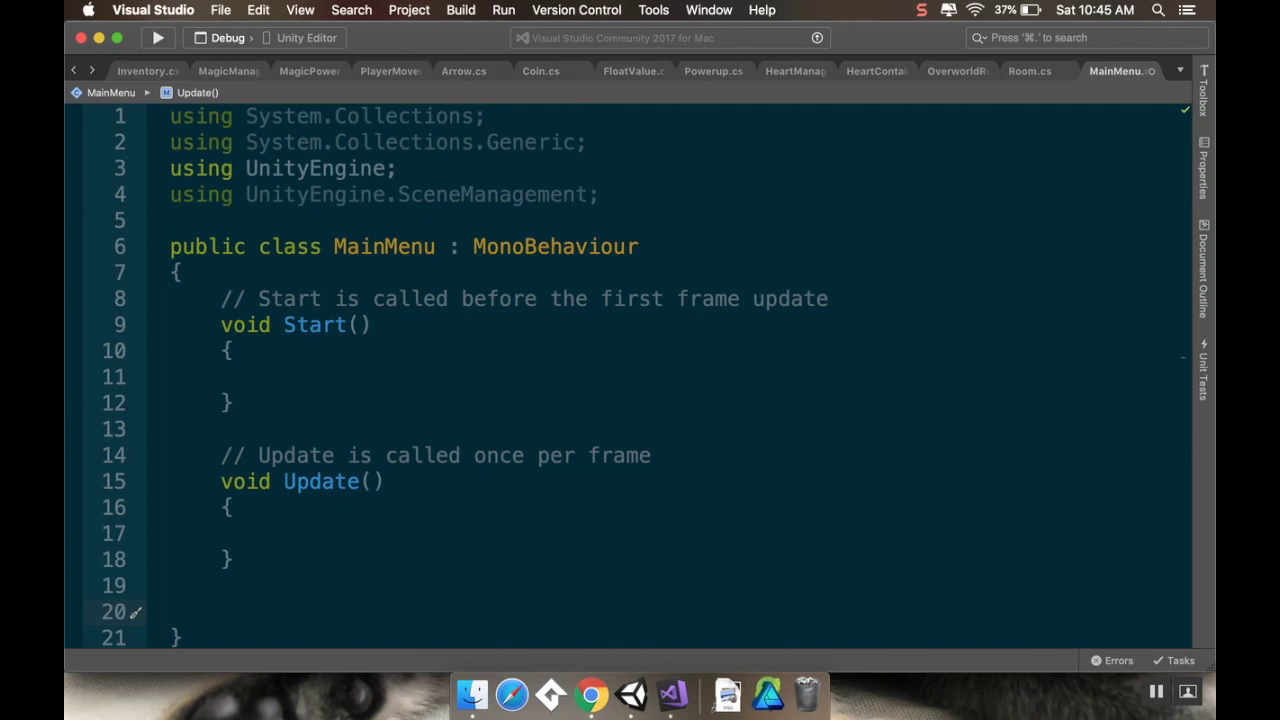
type("v")
key("BackSpace")
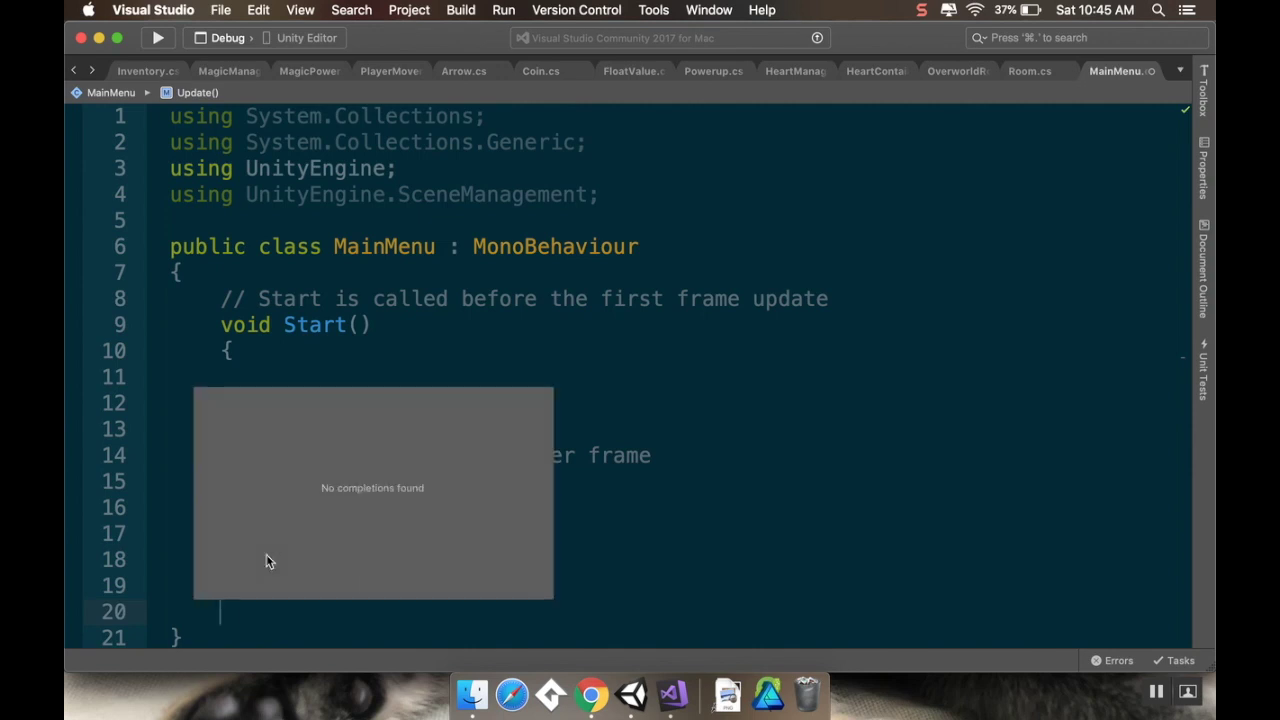
type("public ")
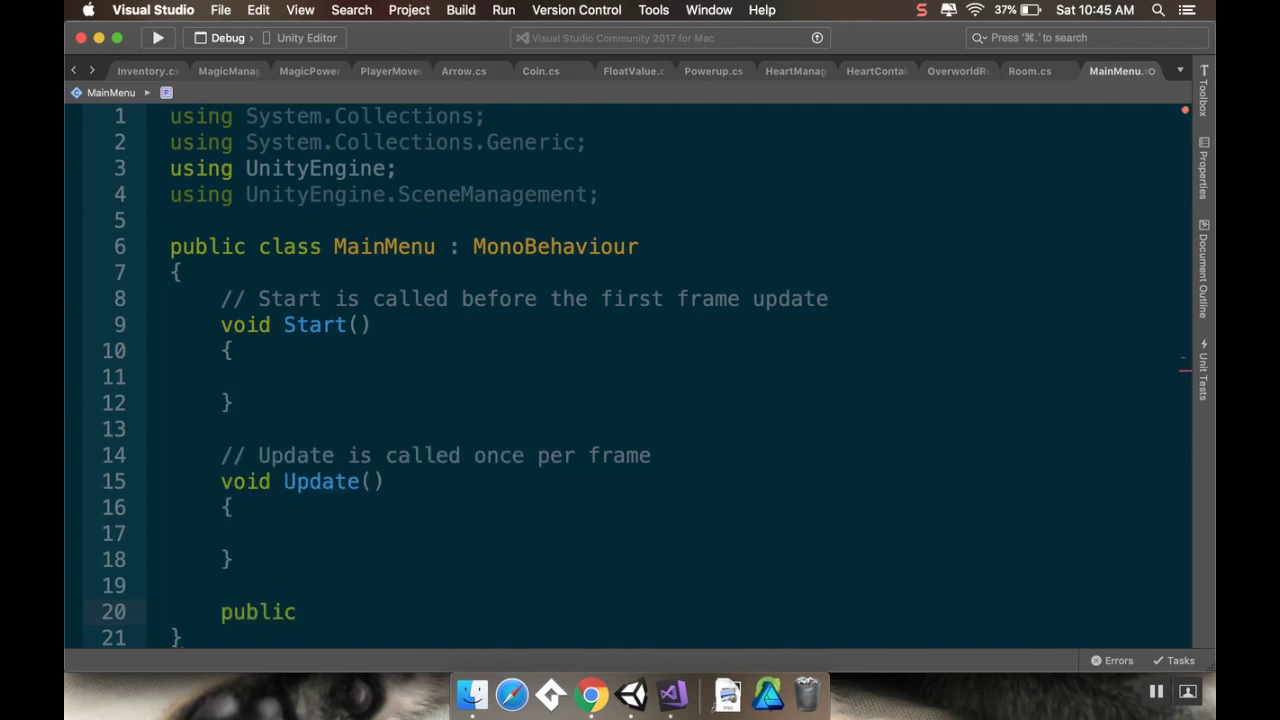
type("void NewGame()")
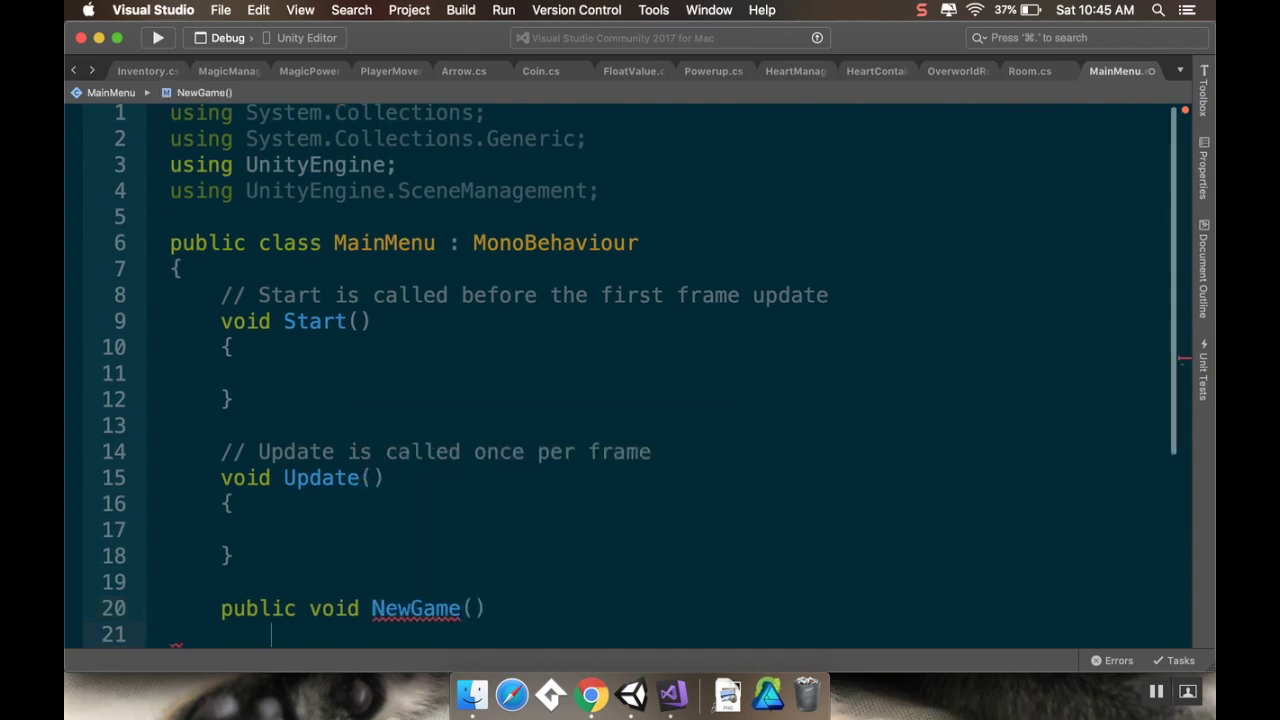
key("Return")
type("{")
key("Return")
key("Down")
Step: Add an empty public void QuitToDesktop() method with braces below NewGame
key("Return")
key("Return")
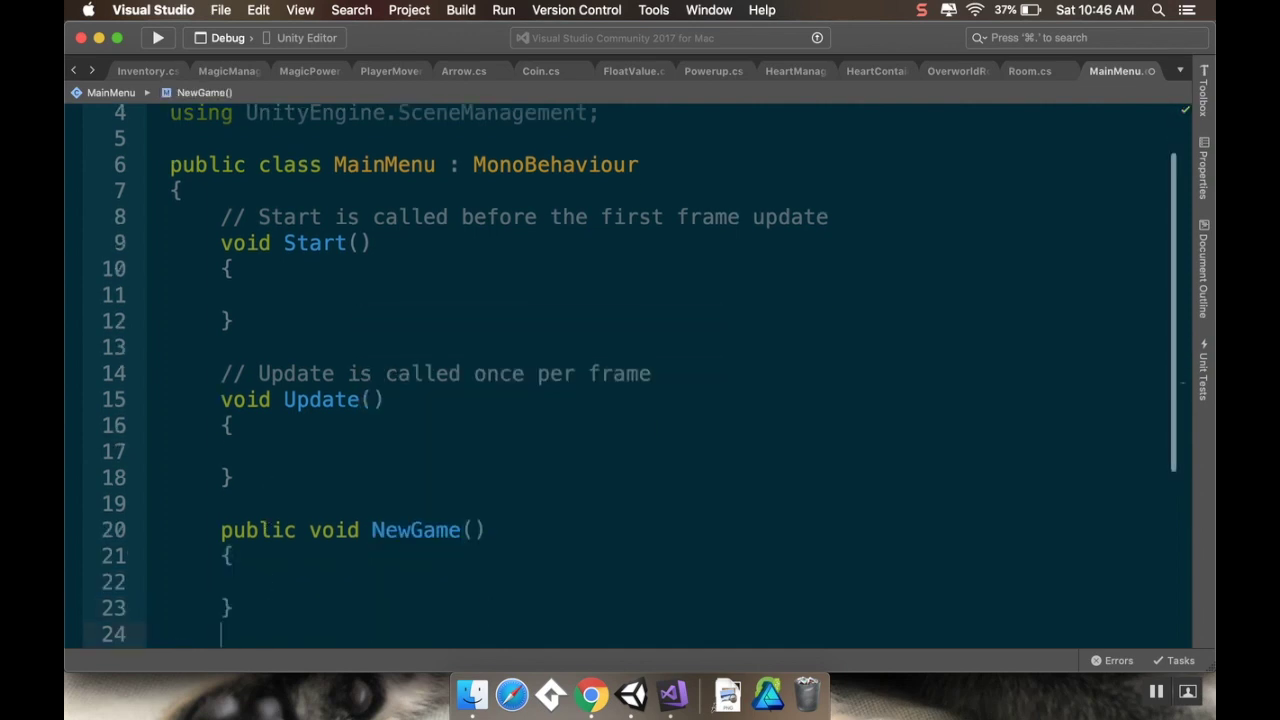
type("public void ")
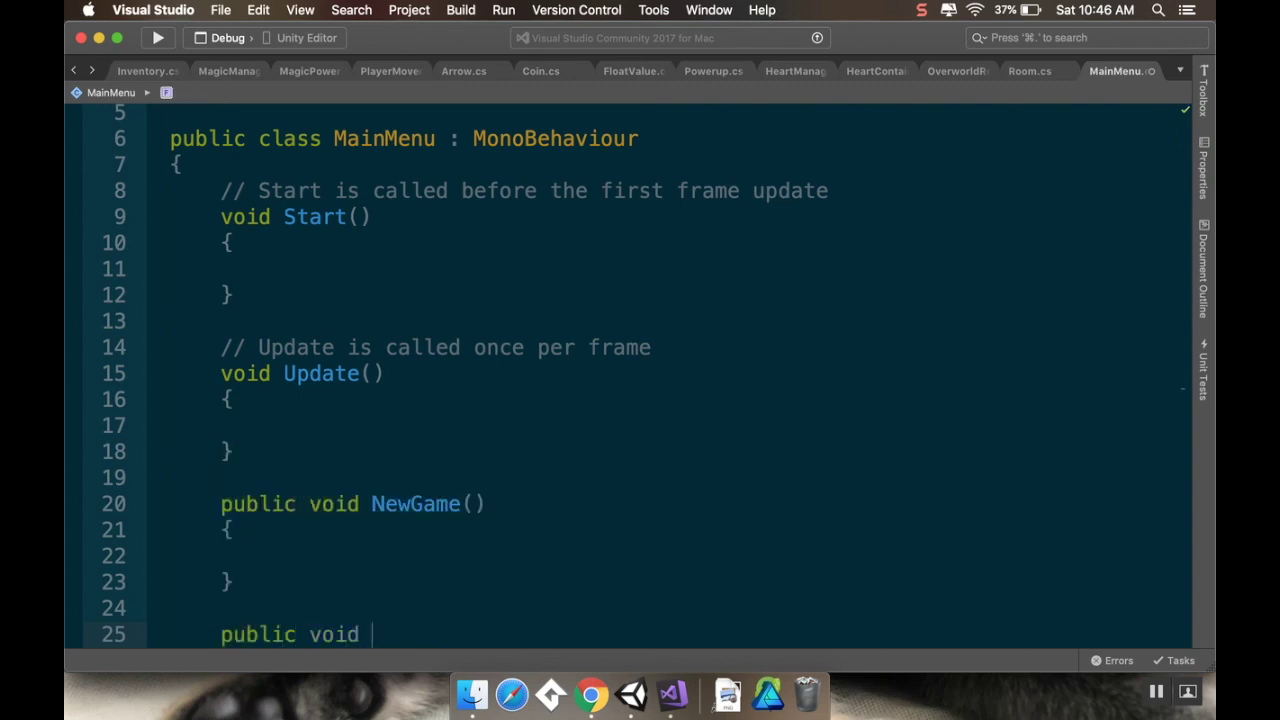
type("QuitT")
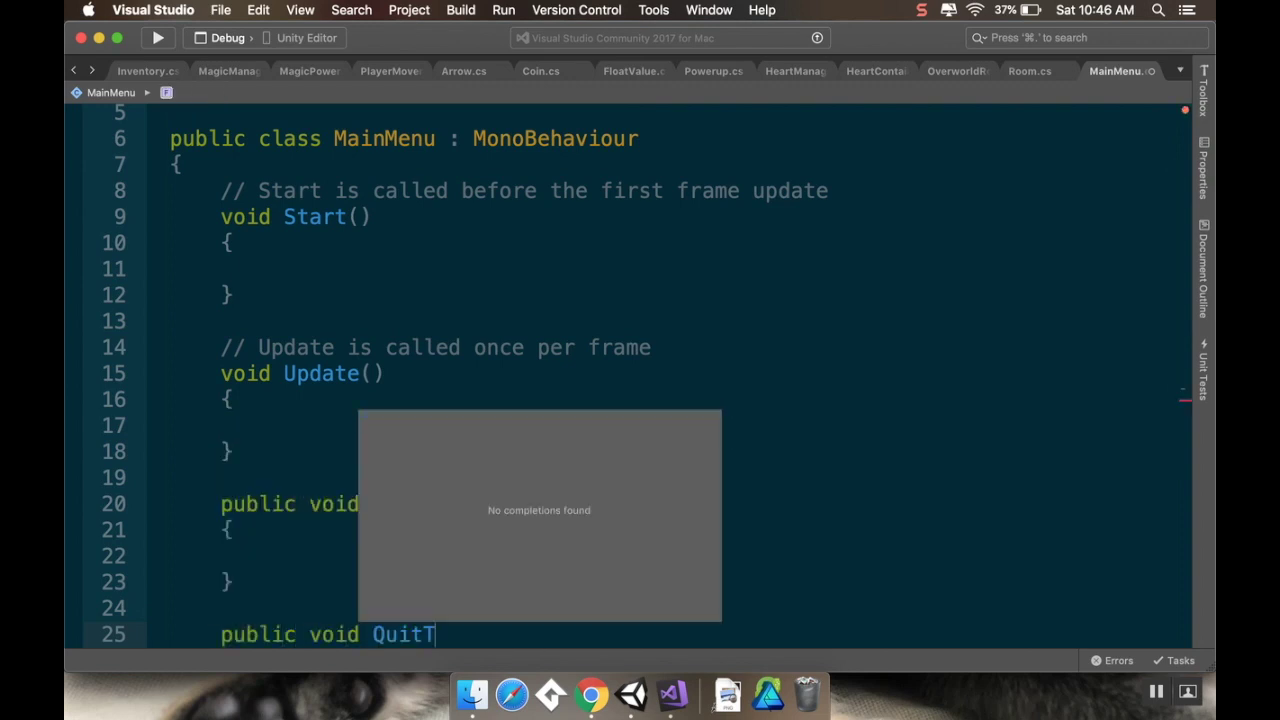
type("oDesktop()")
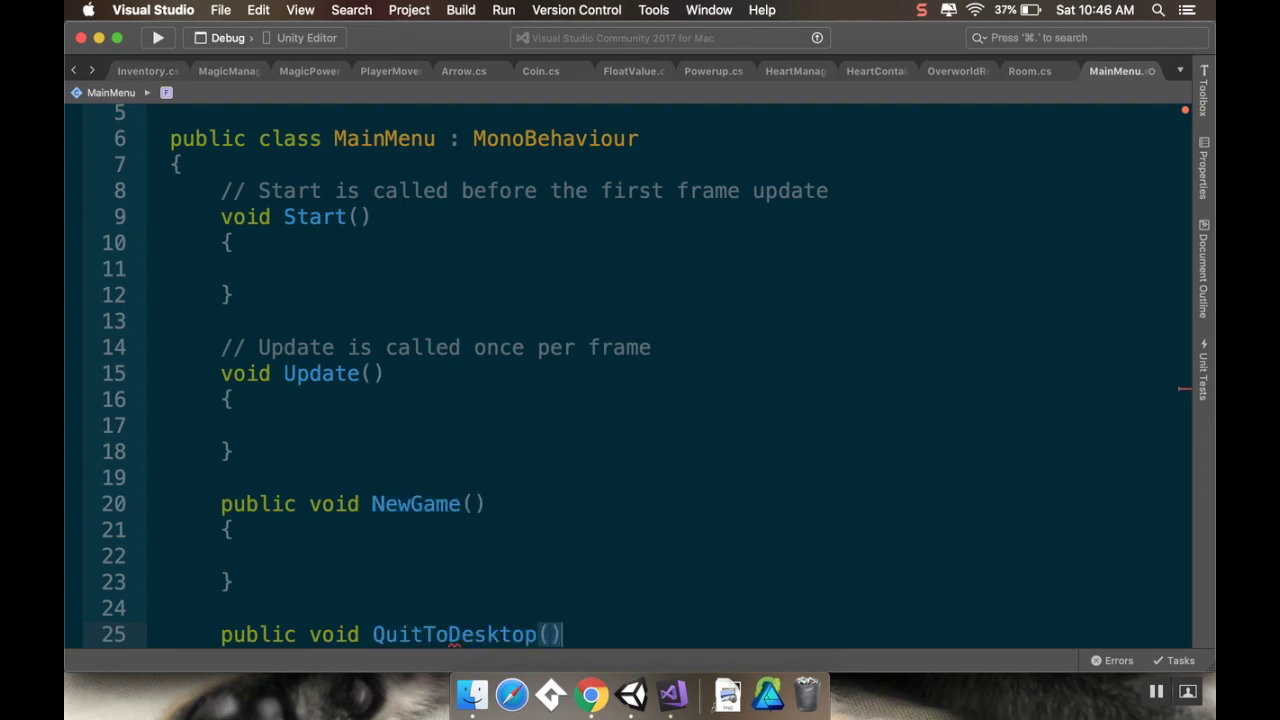
key("Return")
type("{")
key("Return")
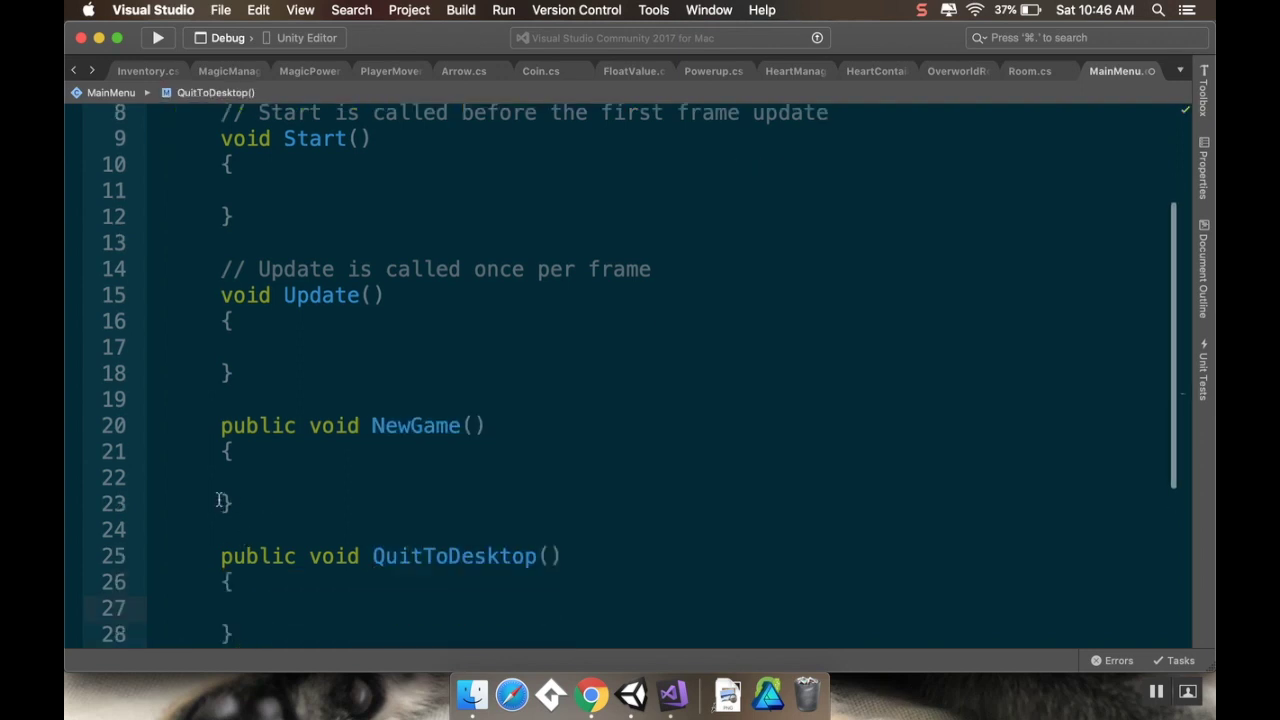
Step: Write SceneManager.LoadScene("SampleScene"); in the body of the NewGame method
left_click(253, 477)
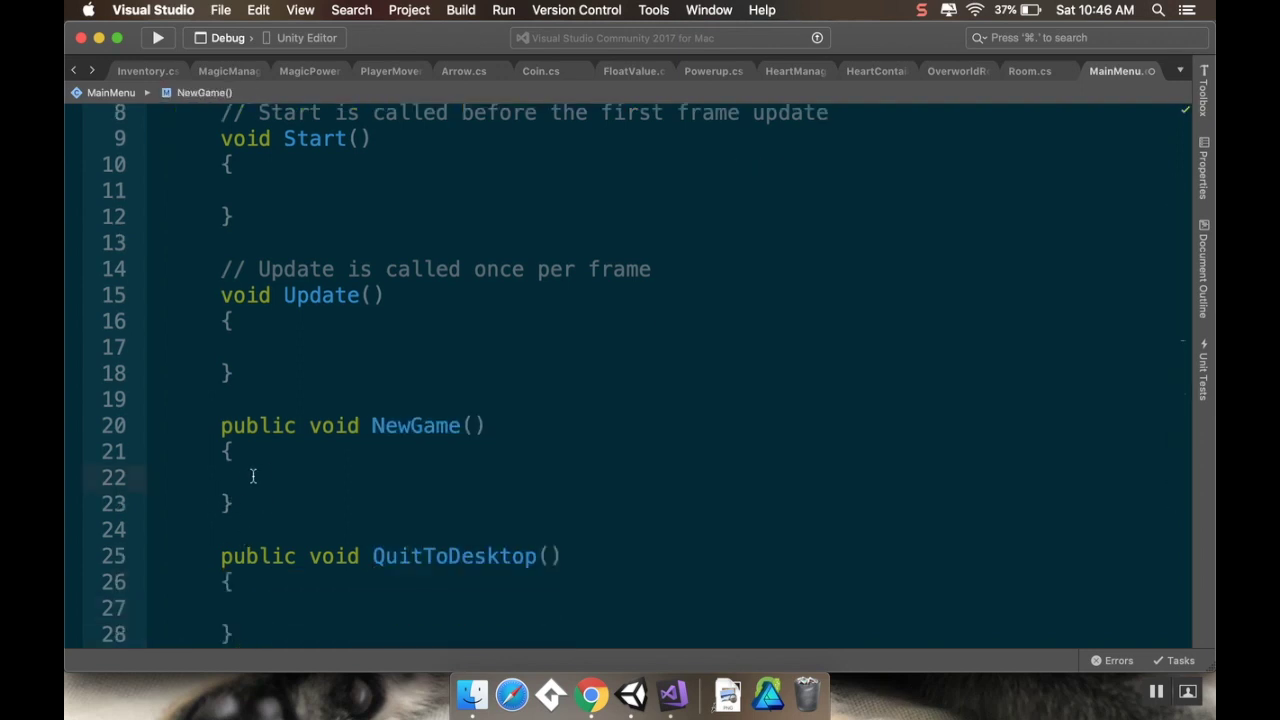
type("Scene")
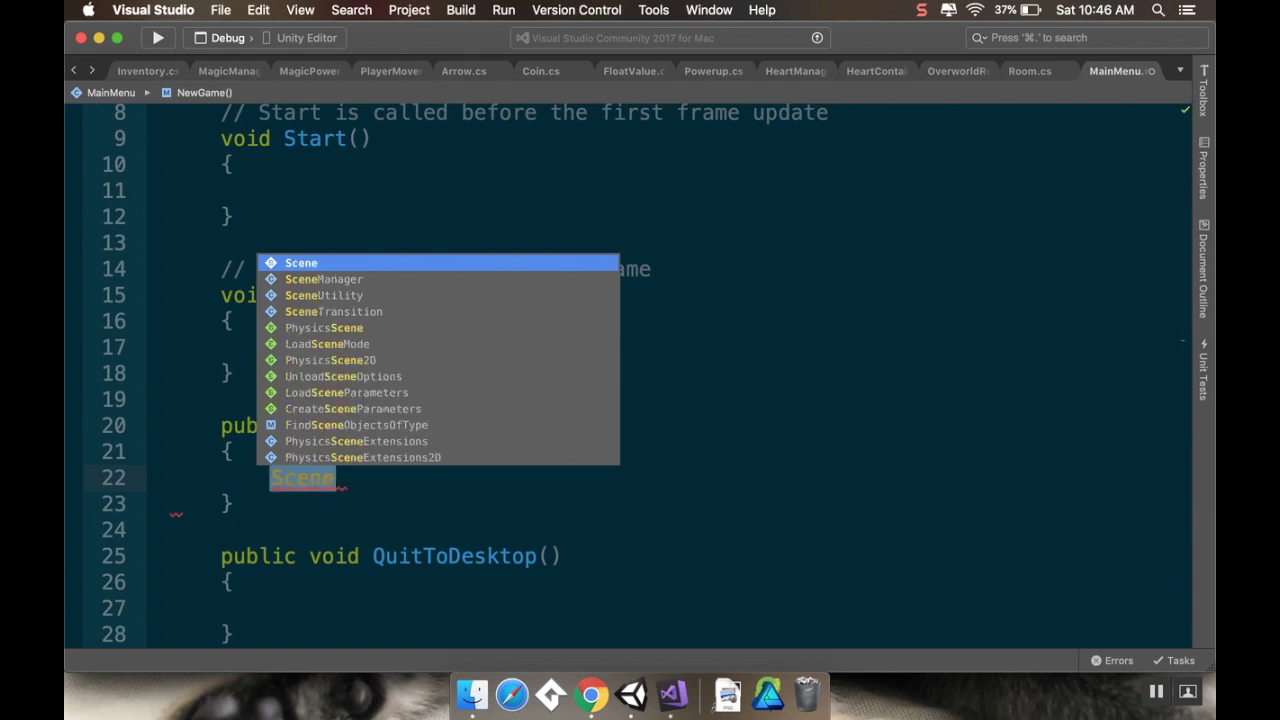
key("Down")
key("Return")
type(".Loa")
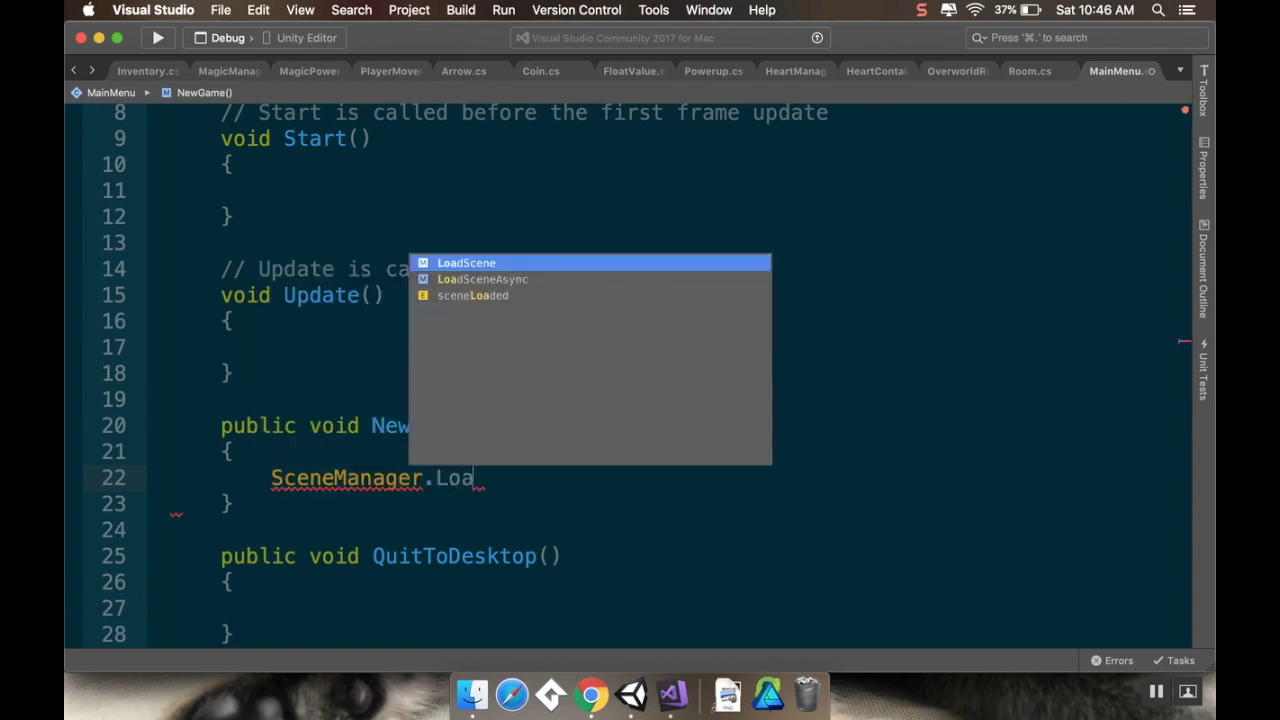
key("Return")
type("();")
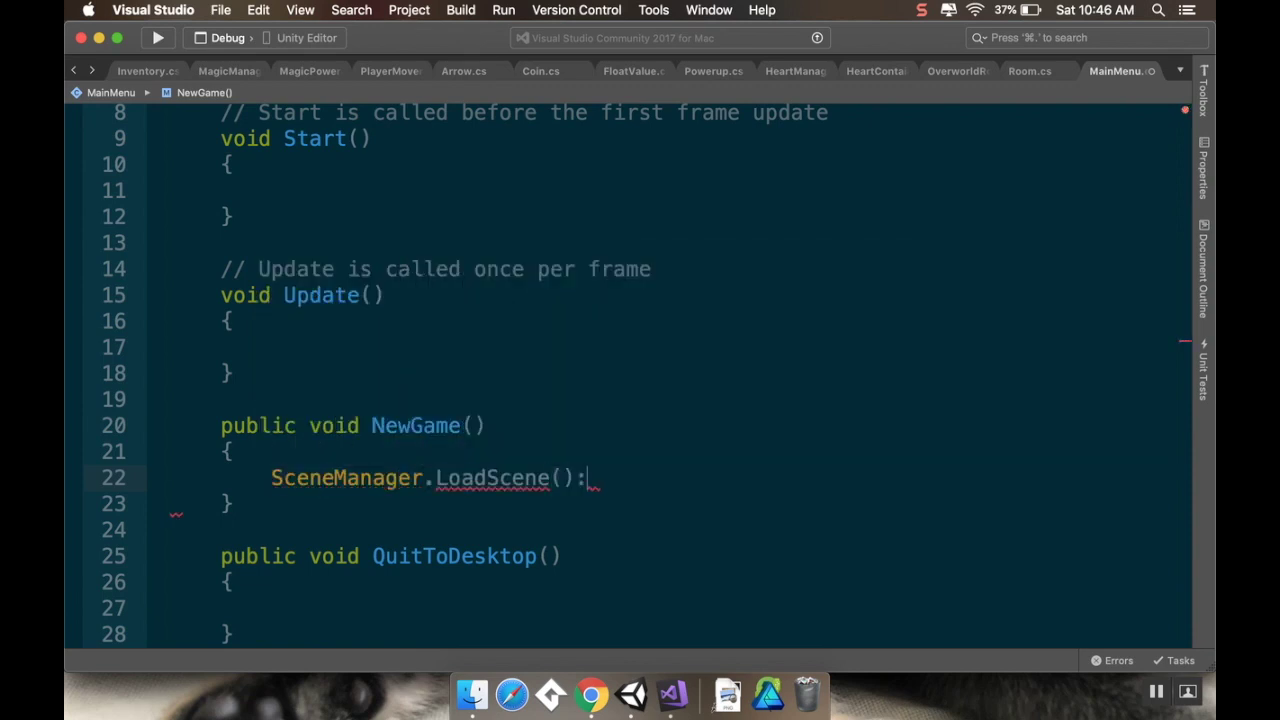
key("Left")
key("Left")
type("\"SampleS")
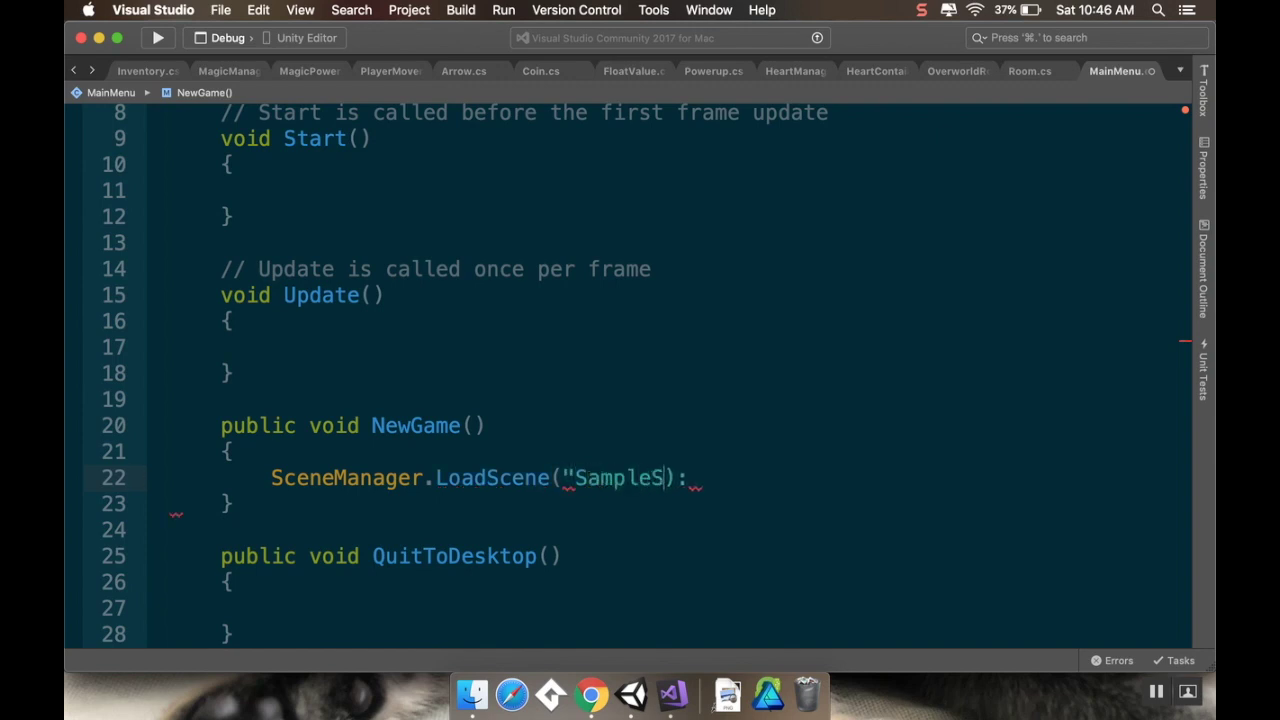
type("cene\"")
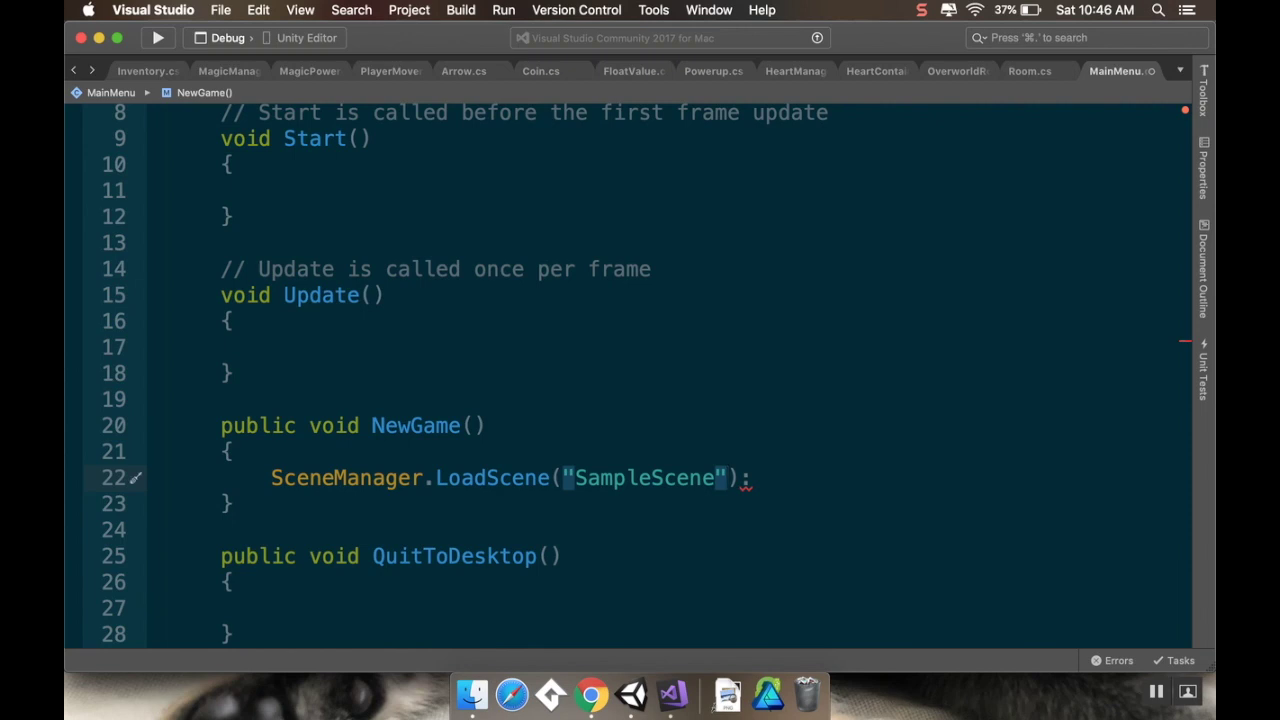
key("Right")
key("Right")
Step: Write Application.Quit(); in the body of the QuitToDesktop method and save the script
key("Down")
key("super+Right")
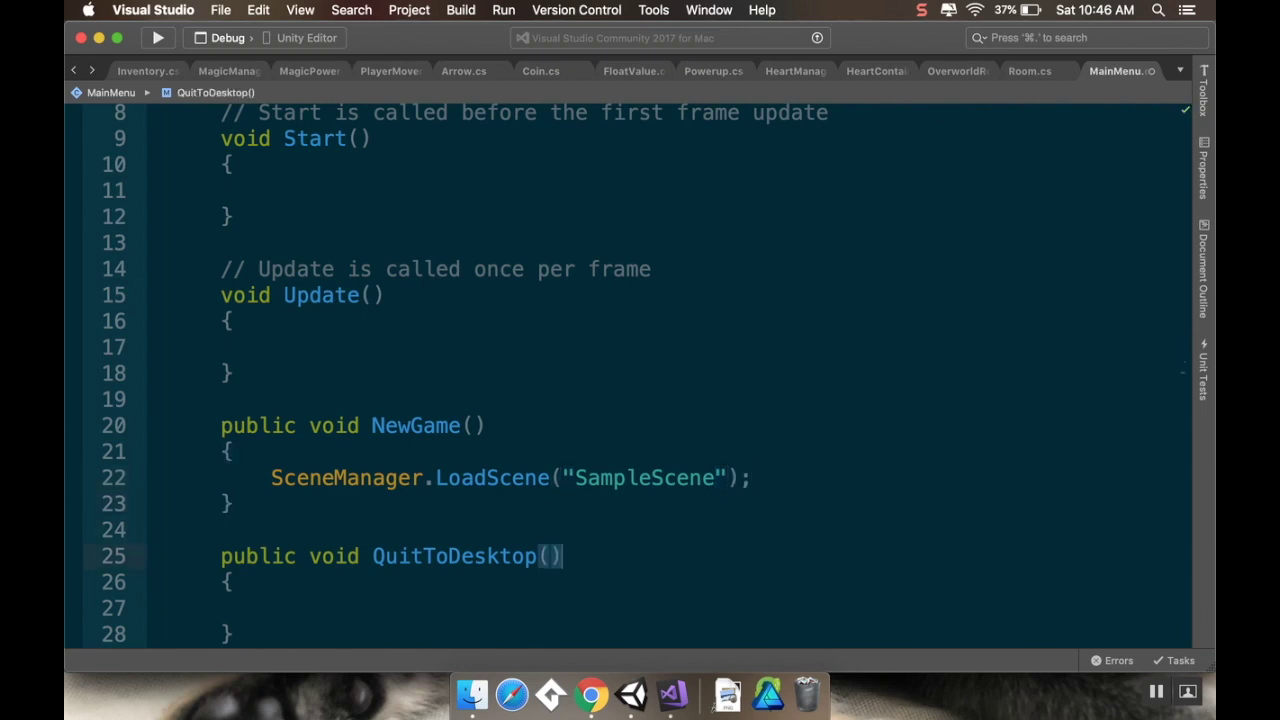
key("Down")
key("Down")
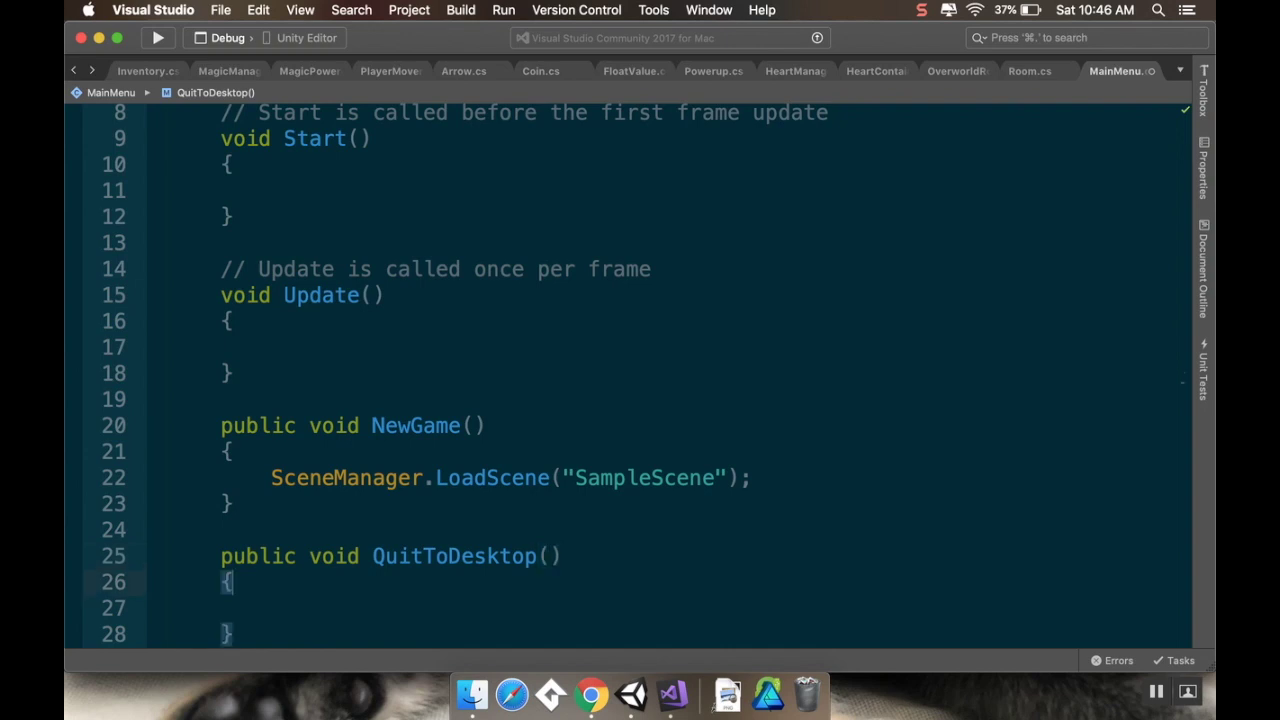
type("A")
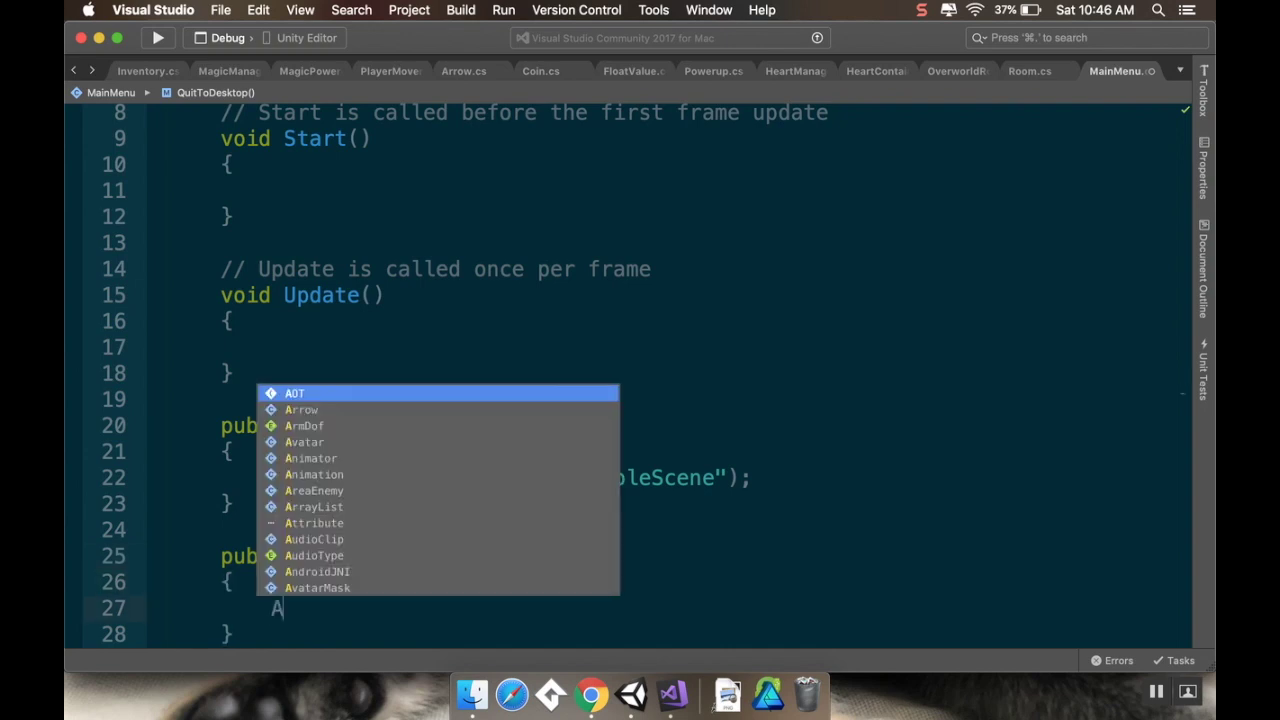
type("pplication.Qu")
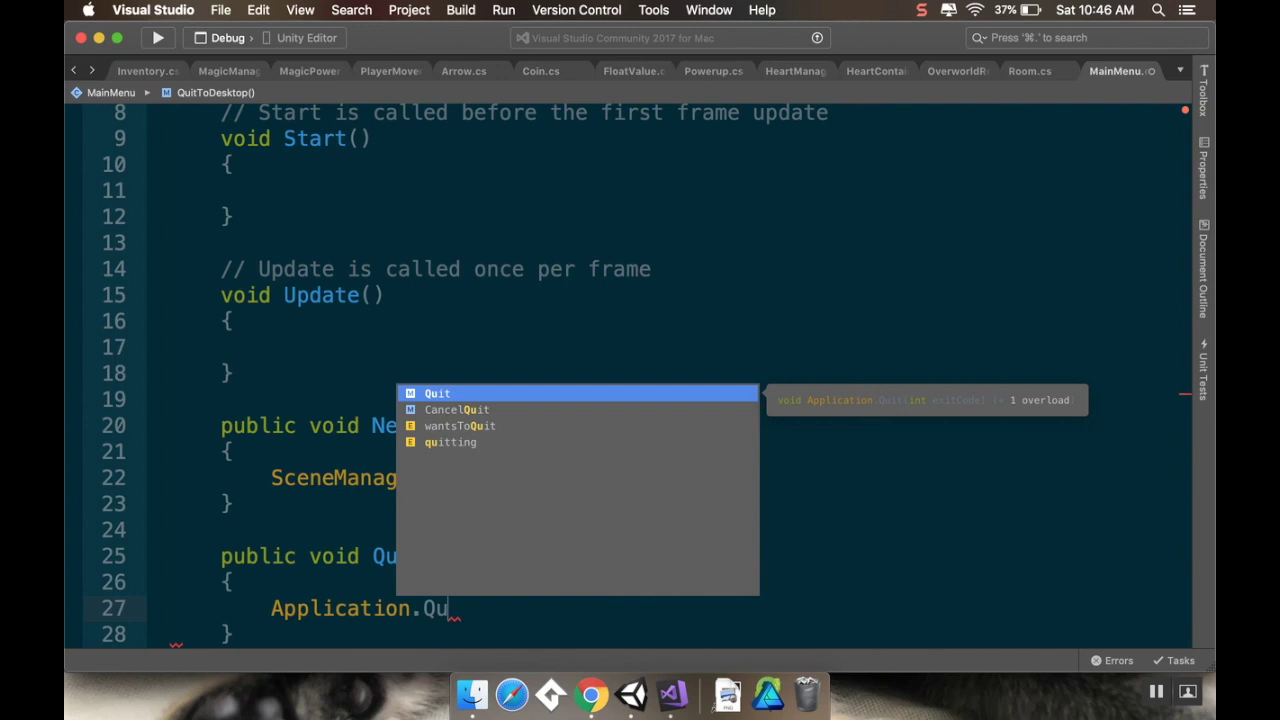
key("Tab")
type("();")
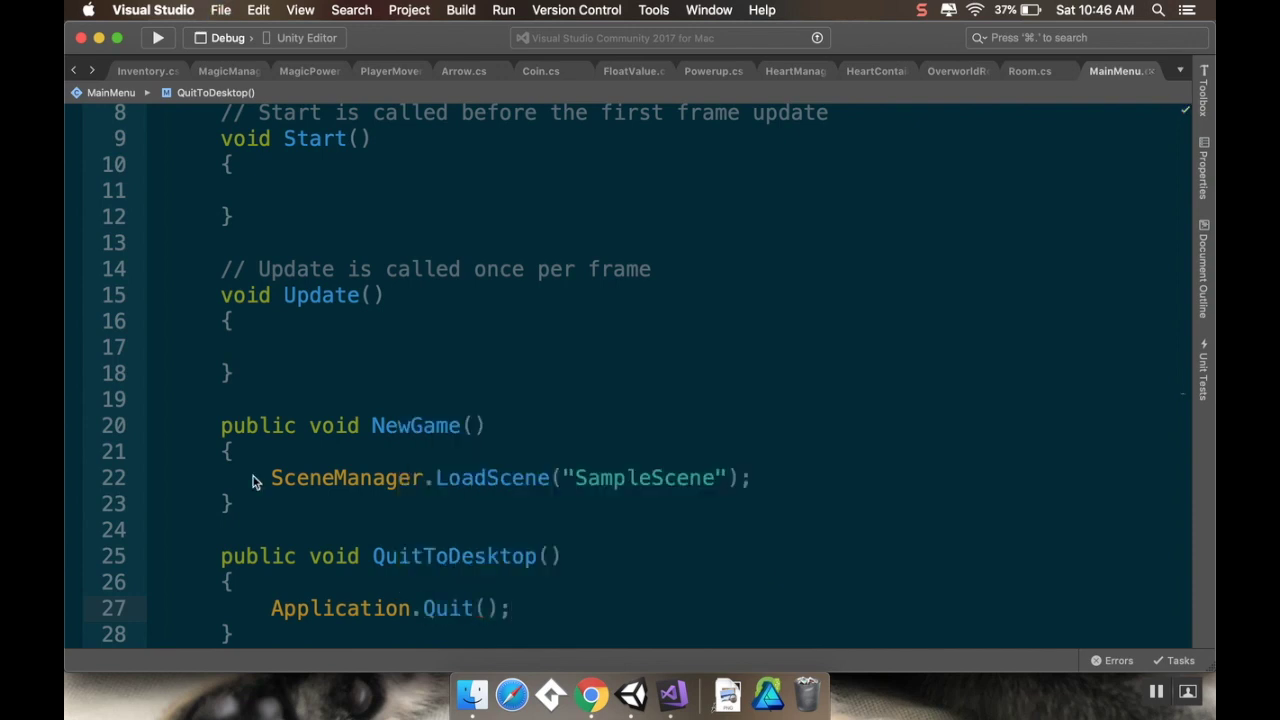
Step: Switch to Unity and attach the MainMenu script to the Canvas object as a component
left_click(631, 693)
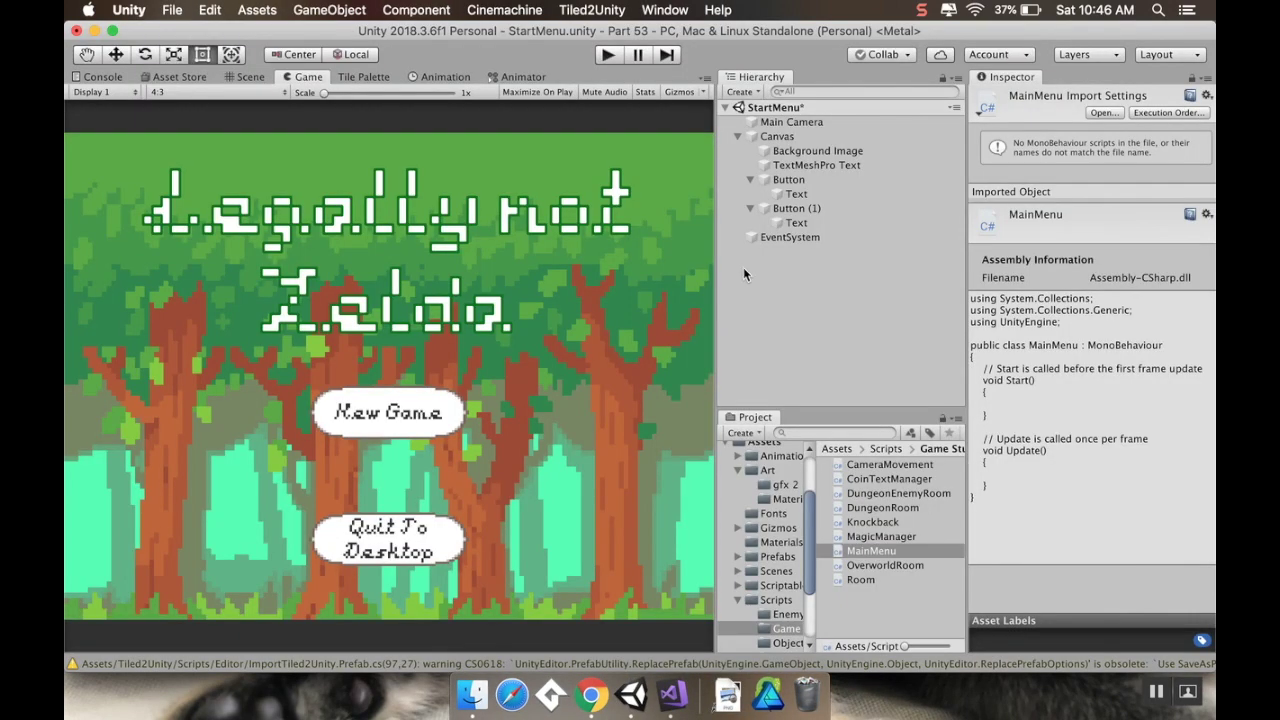
left_click(779, 137)
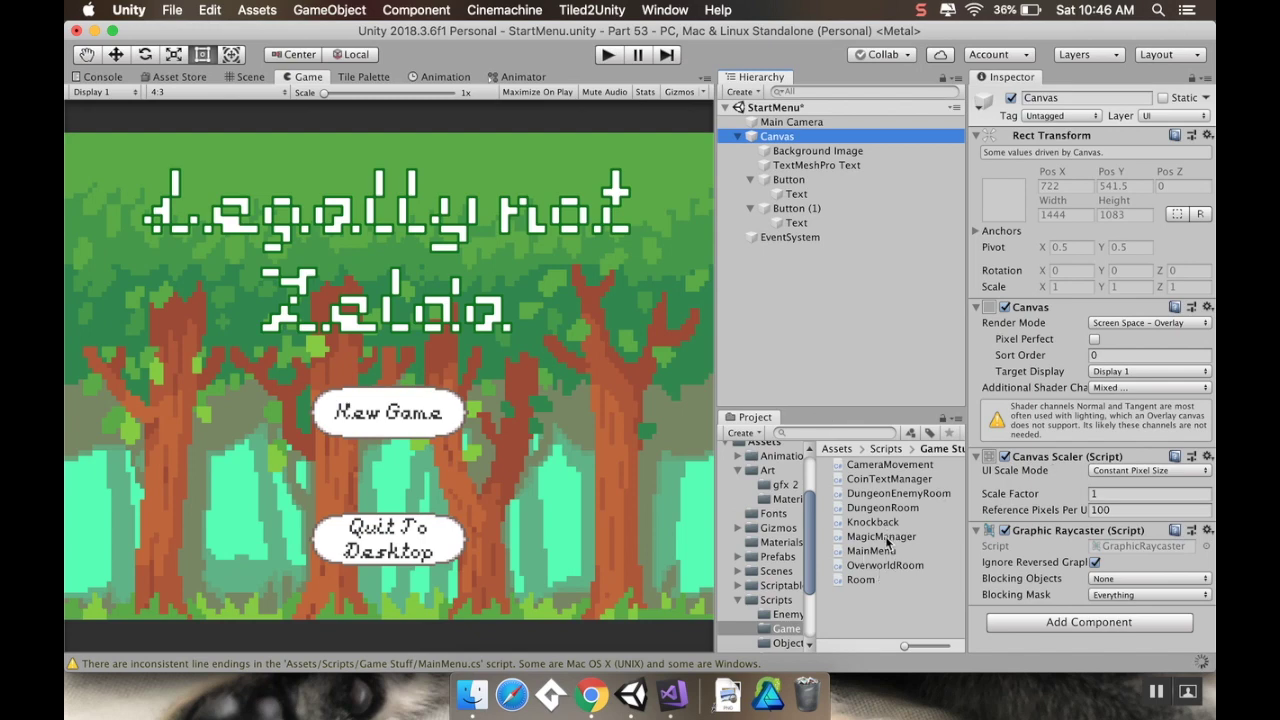
left_click_drag(882, 557, 1007, 638)
scroll(1076, 540, "down", 1)
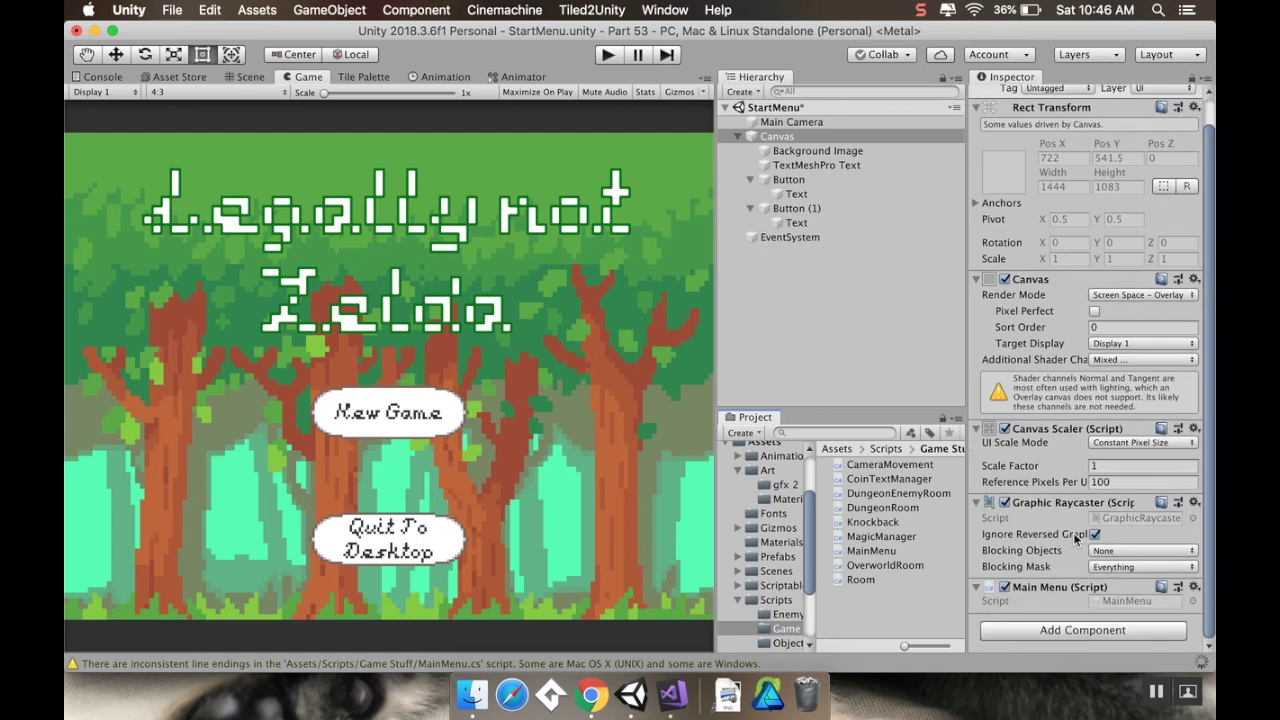
Step: Add an On Click event to the New Game button that calls MainMenu.NewGame on the Canvas
left_click(790, 180)
scroll(1125, 306, "down", 4)
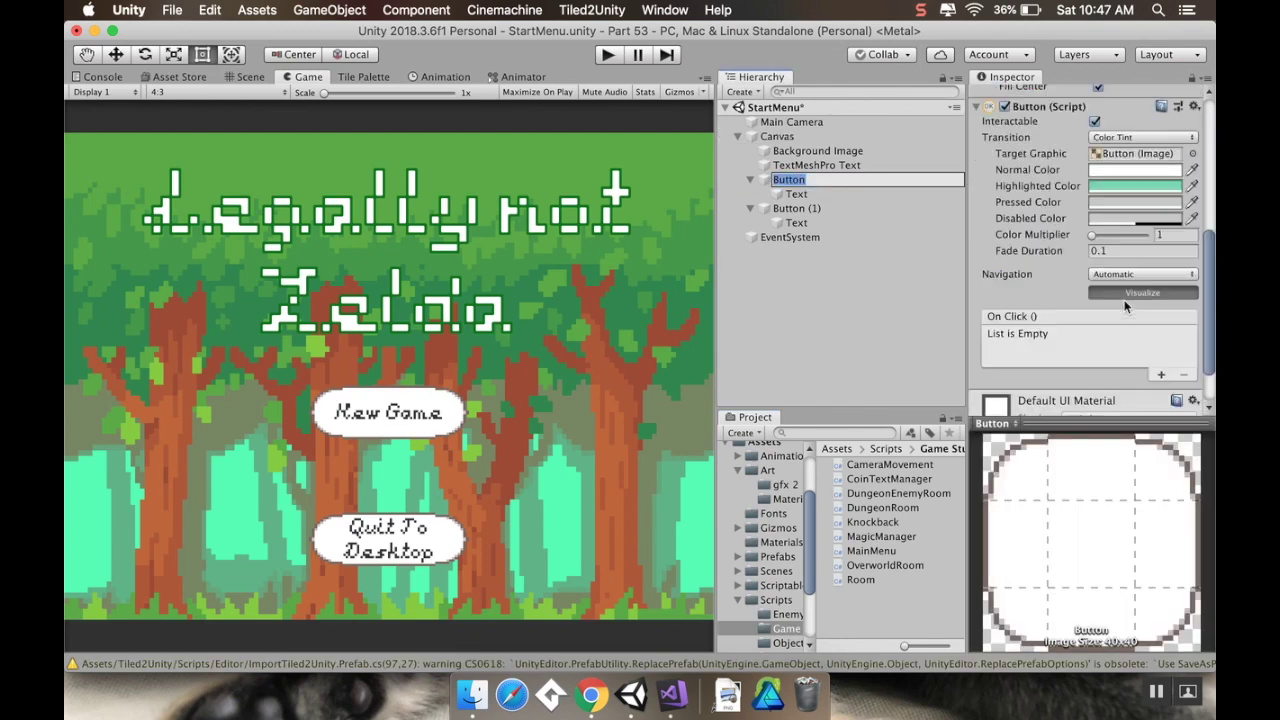
left_click(1162, 314)
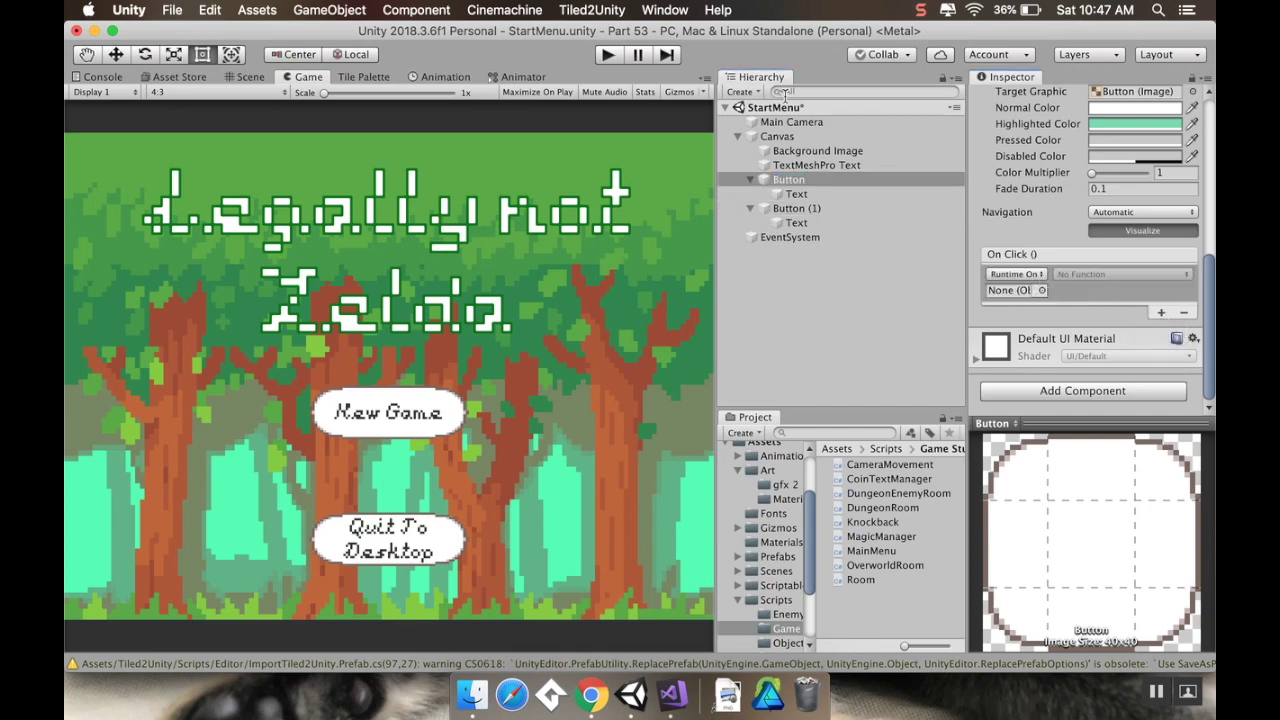
left_click_drag(778, 136, 1012, 294)
left_click(1091, 276)
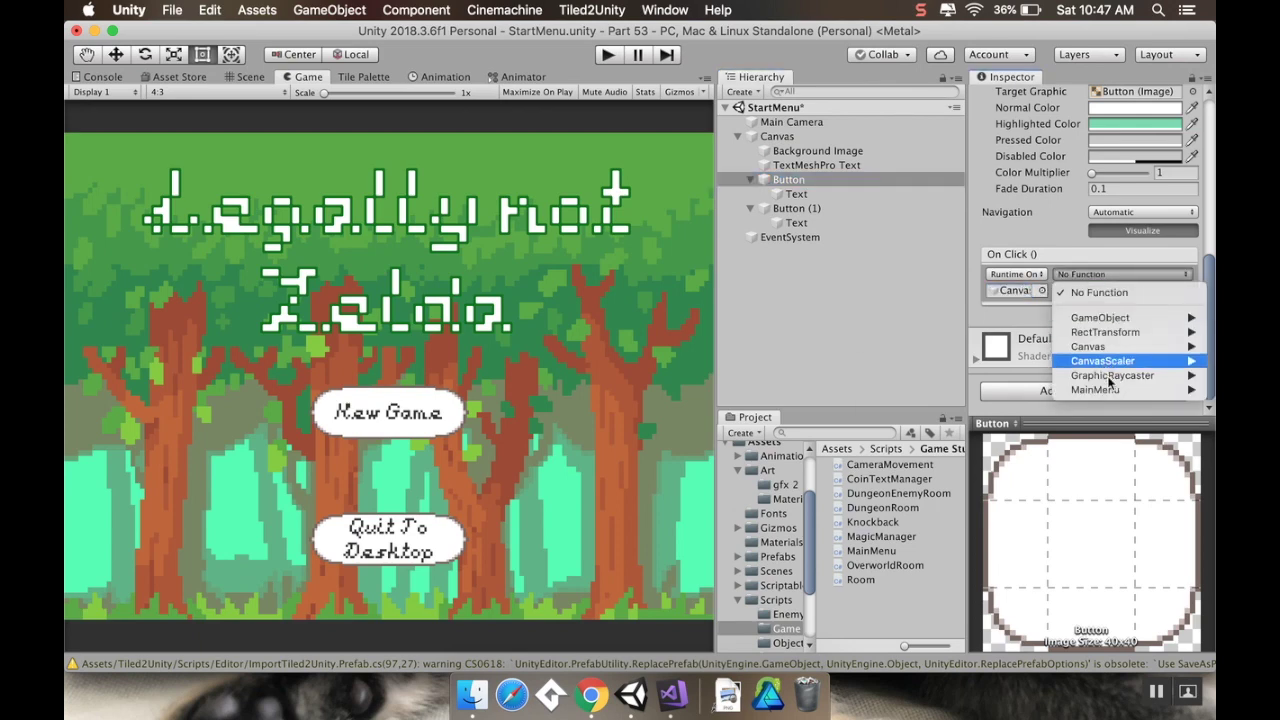
mouse_move(1090, 389)
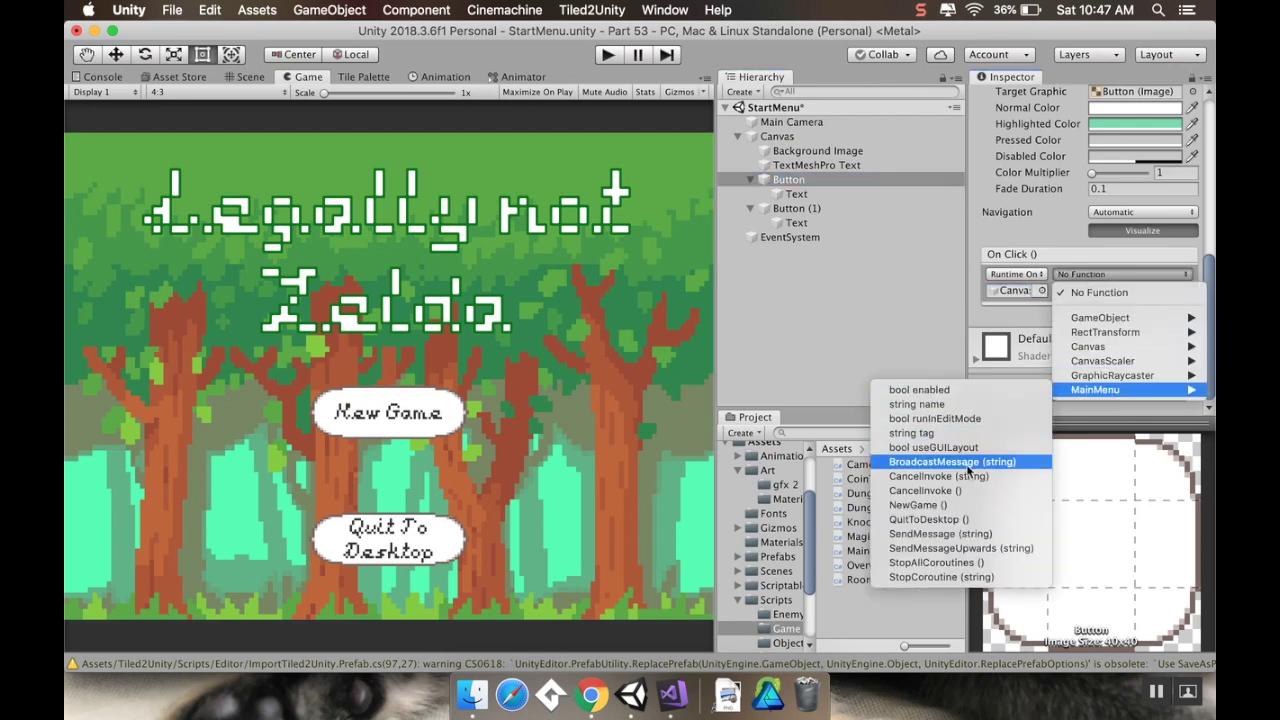
left_click(962, 505)
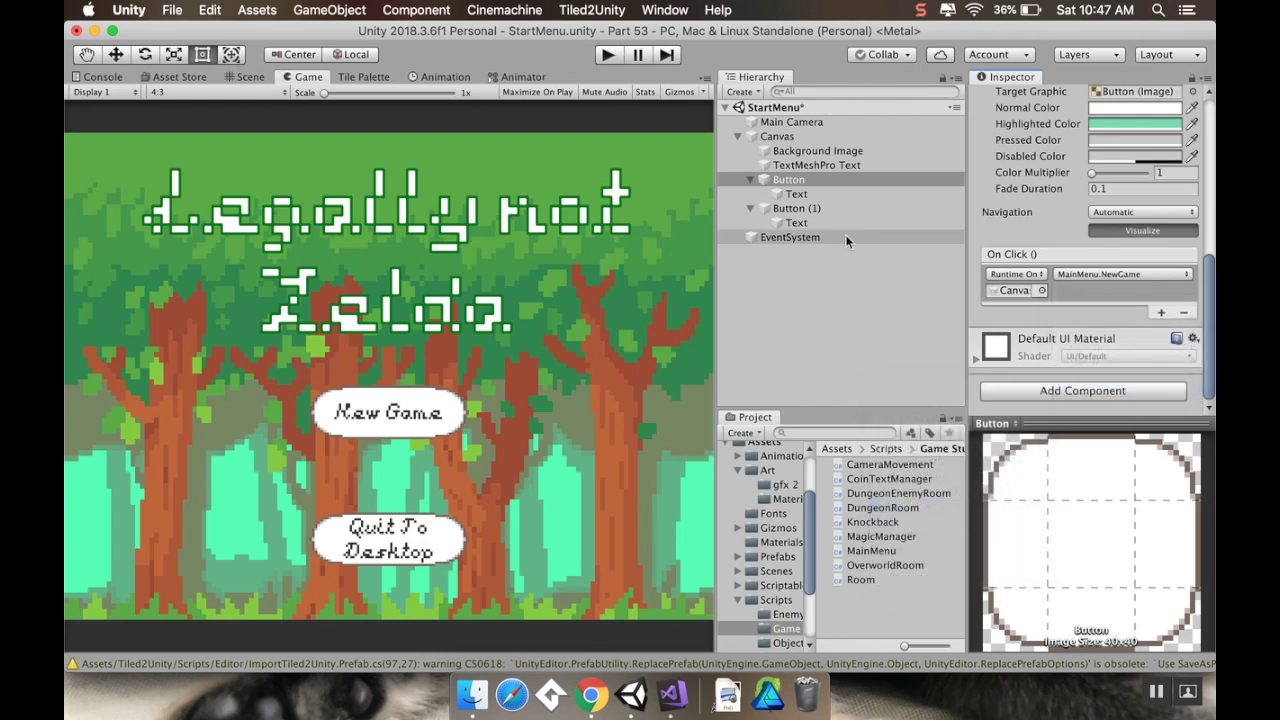
Step: Add an On Click event to the Quit To Desktop button that calls MainMenu.QuitToDesktop on the Canvas
left_click(815, 208)
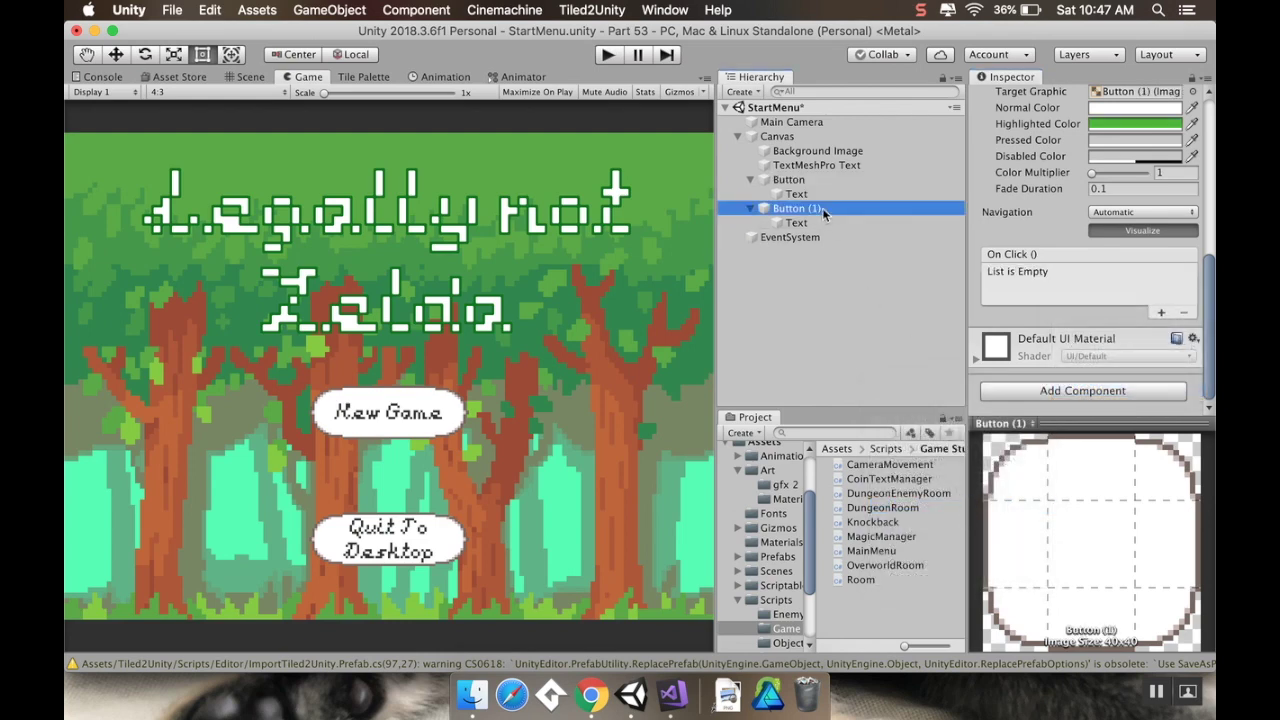
left_click(1161, 312)
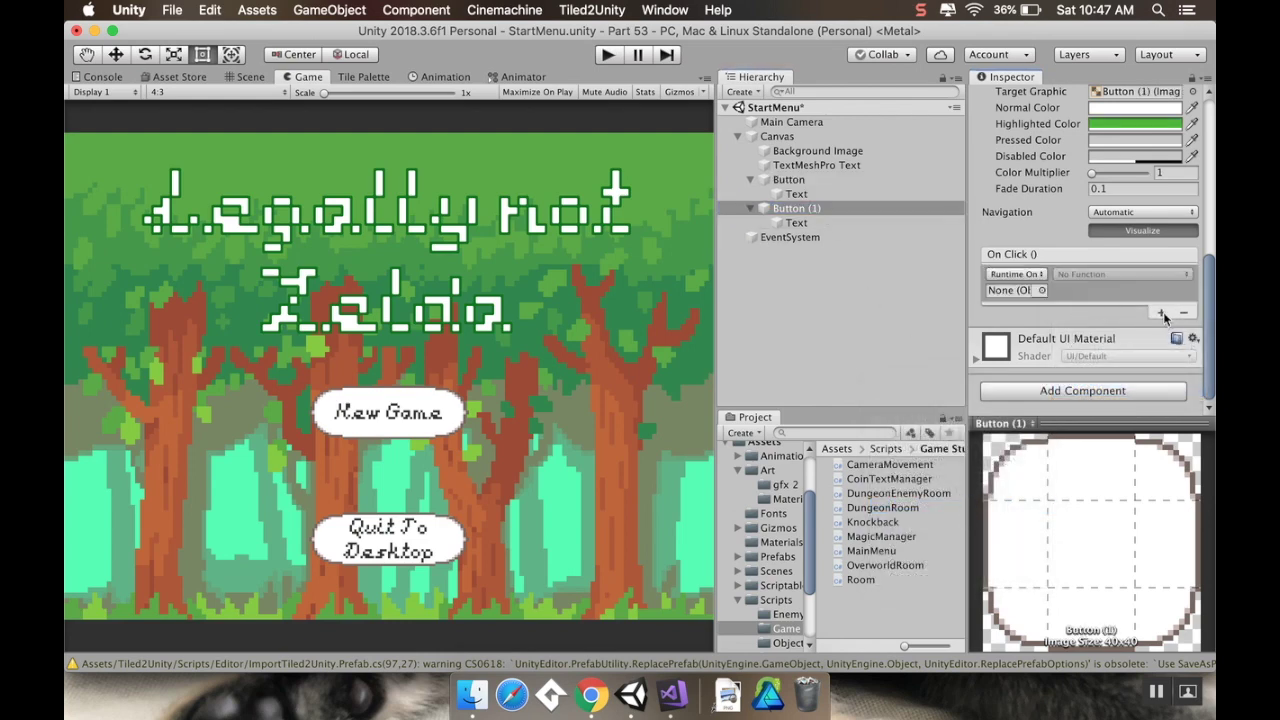
left_click(1041, 290)
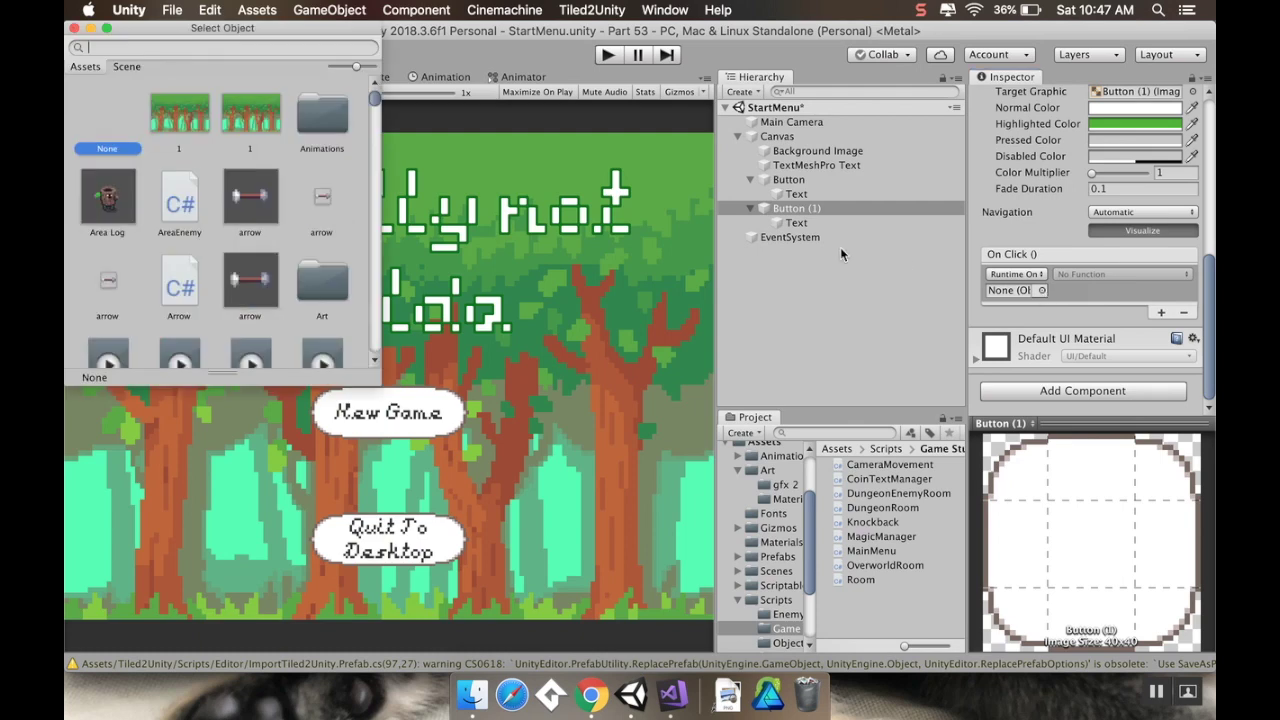
left_click(74, 28)
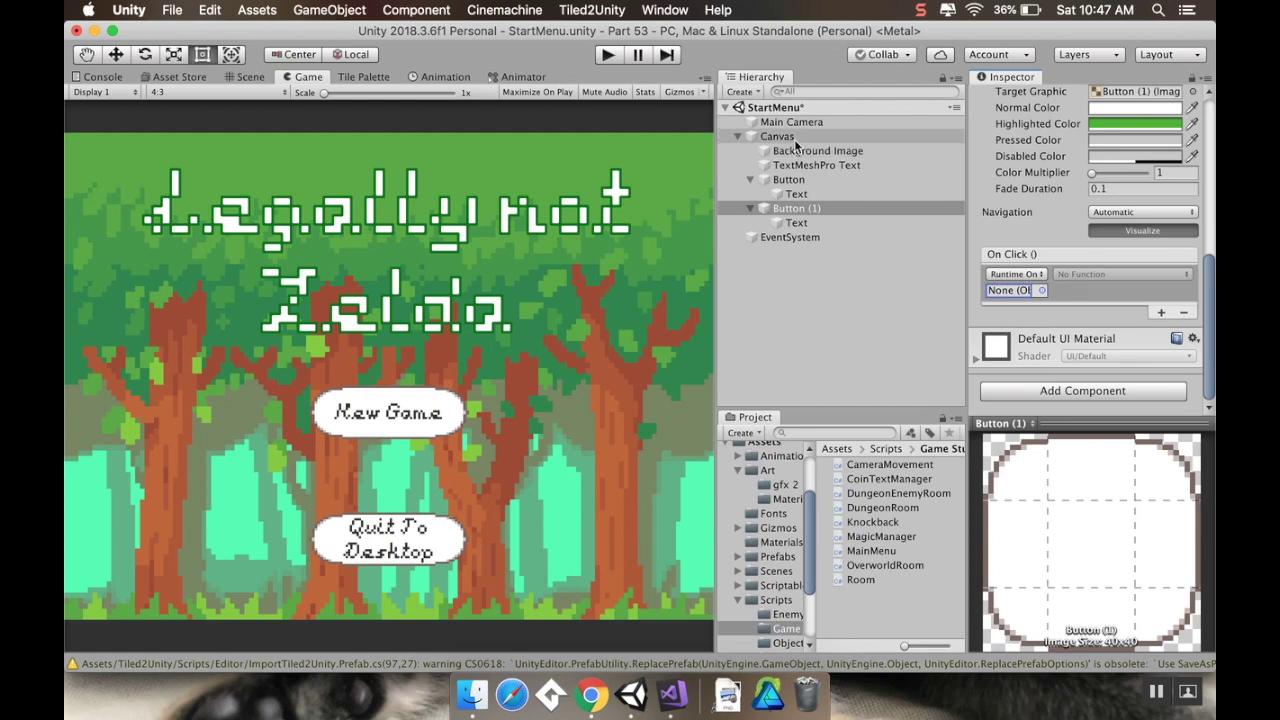
left_click_drag(780, 137, 1008, 290)
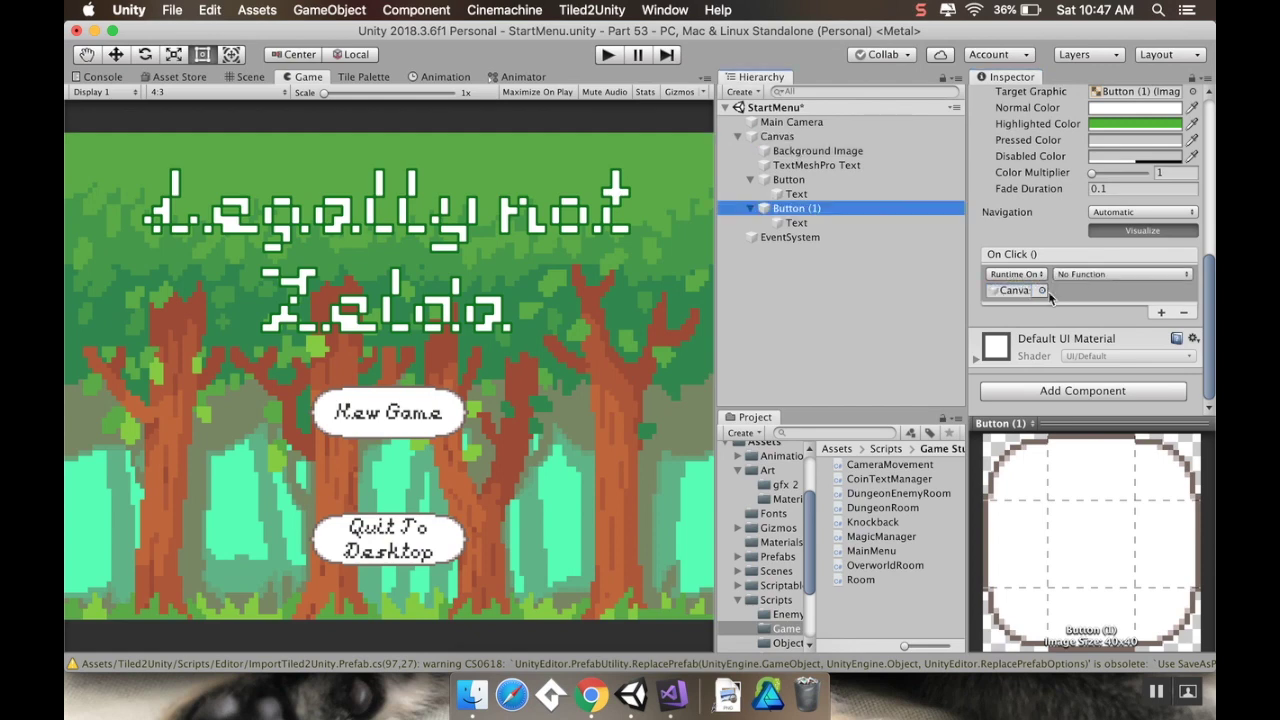
left_click(1101, 273)
mouse_move(1124, 390)
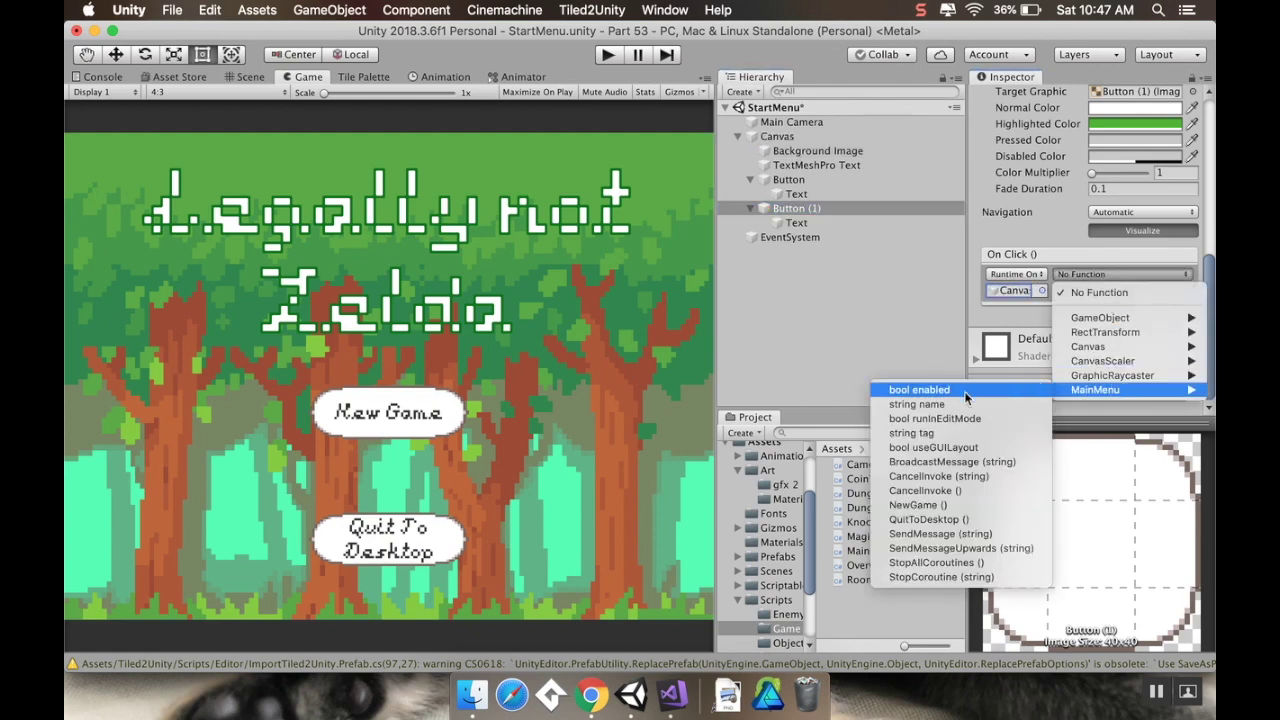
left_click(992, 518)
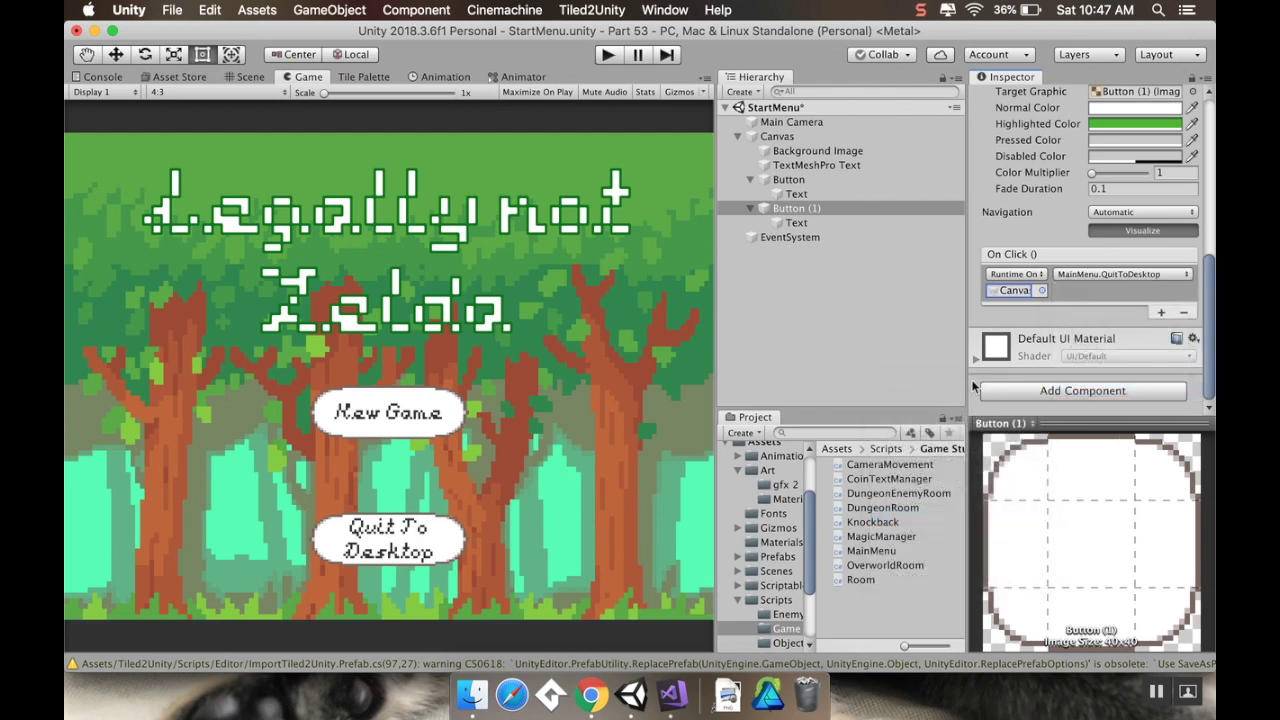
Step: Add the open StartMenu scene to the build settings and move it to first place in the scene list
left_click(172, 14)
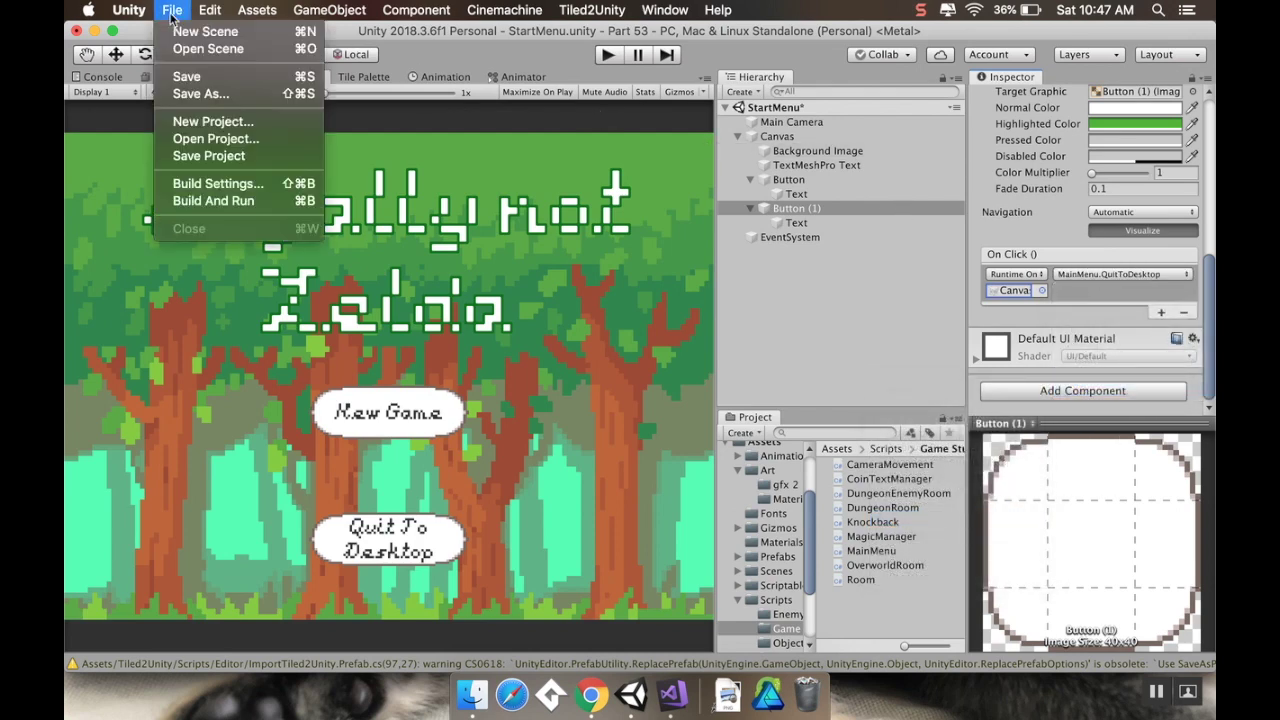
left_click(212, 188)
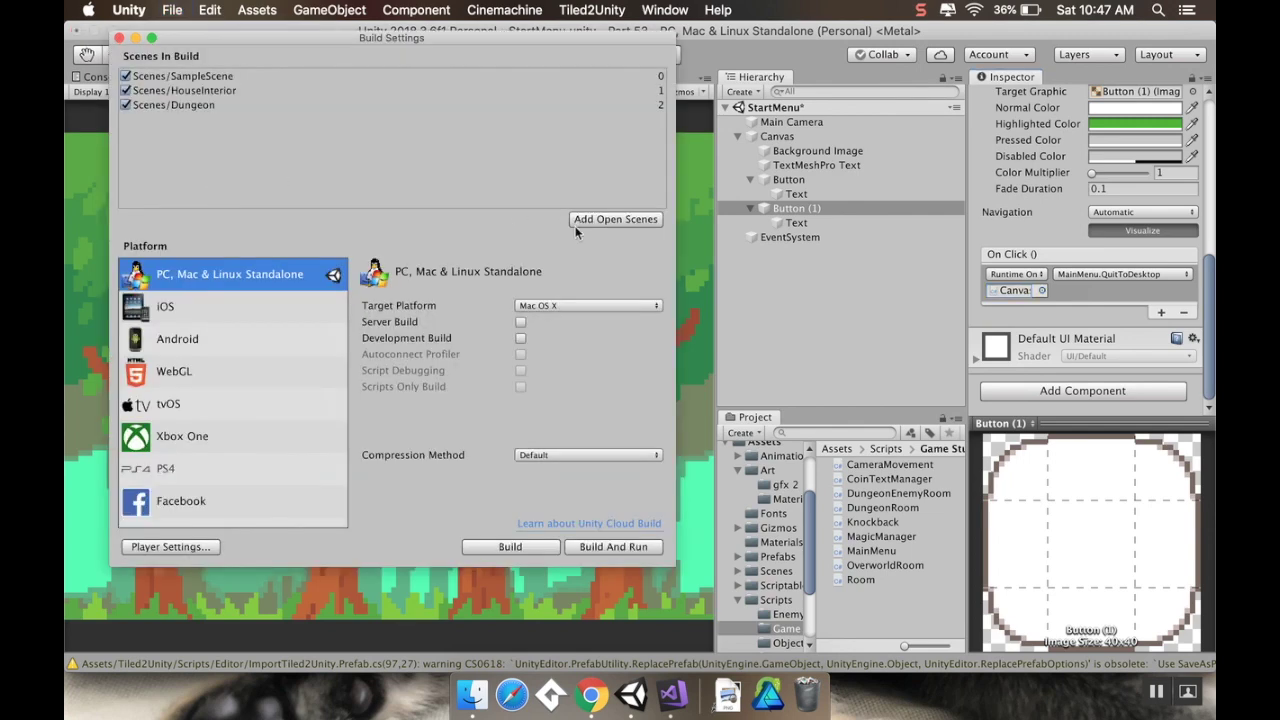
left_click(587, 222)
left_click_drag(195, 117, 195, 75)
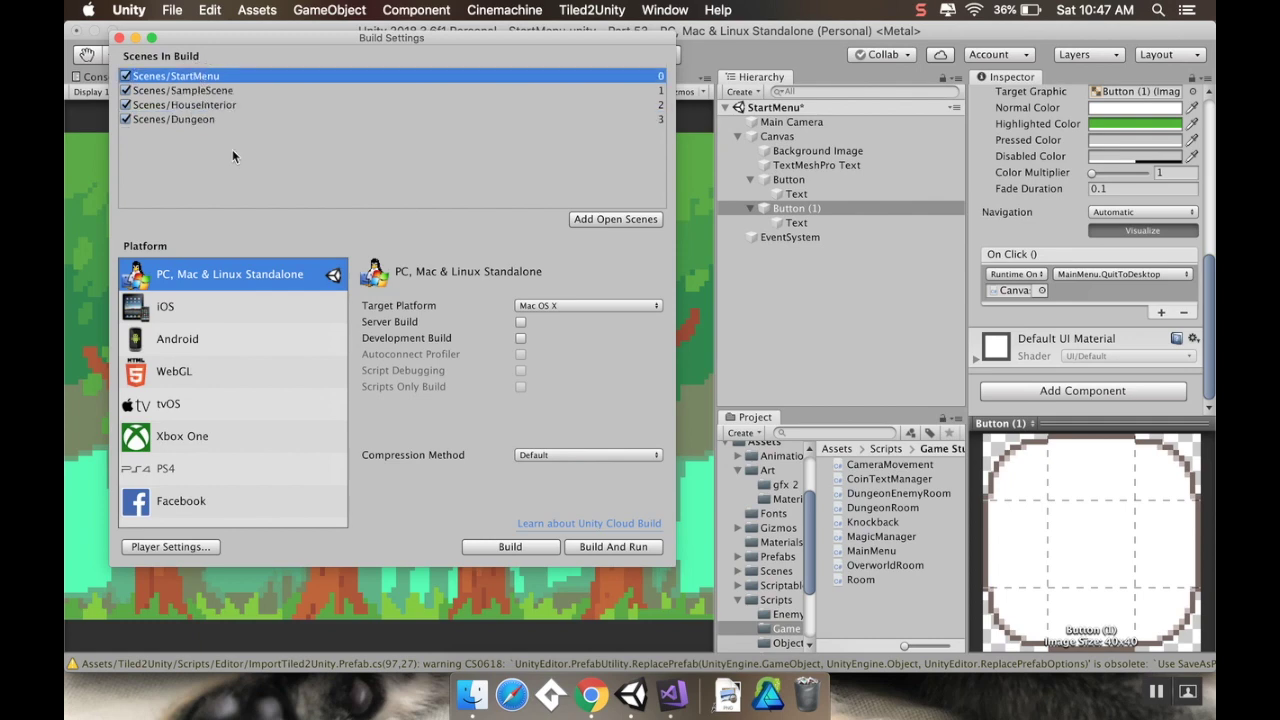
left_click(119, 38)
Step: Run the game, switch the selection between the two menu buttons, try Quit To Desktop, and start a New Game
left_click(604, 56)
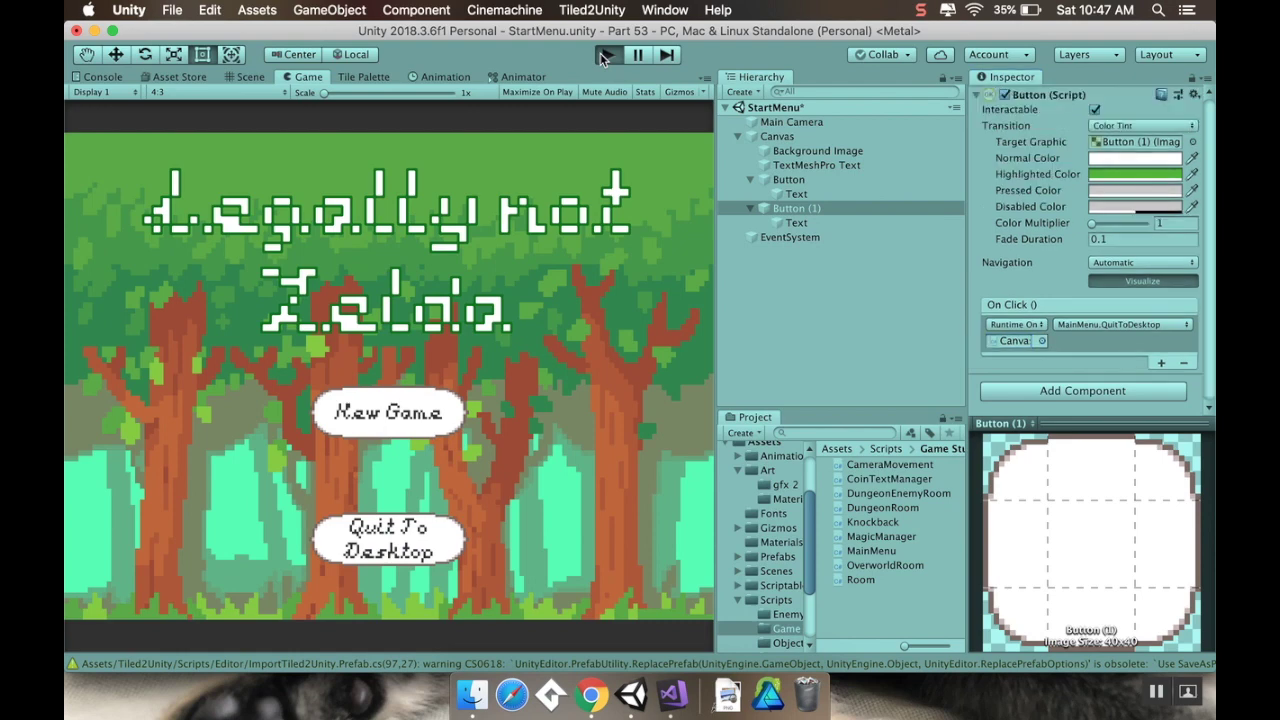
key("Down")
key("Up")
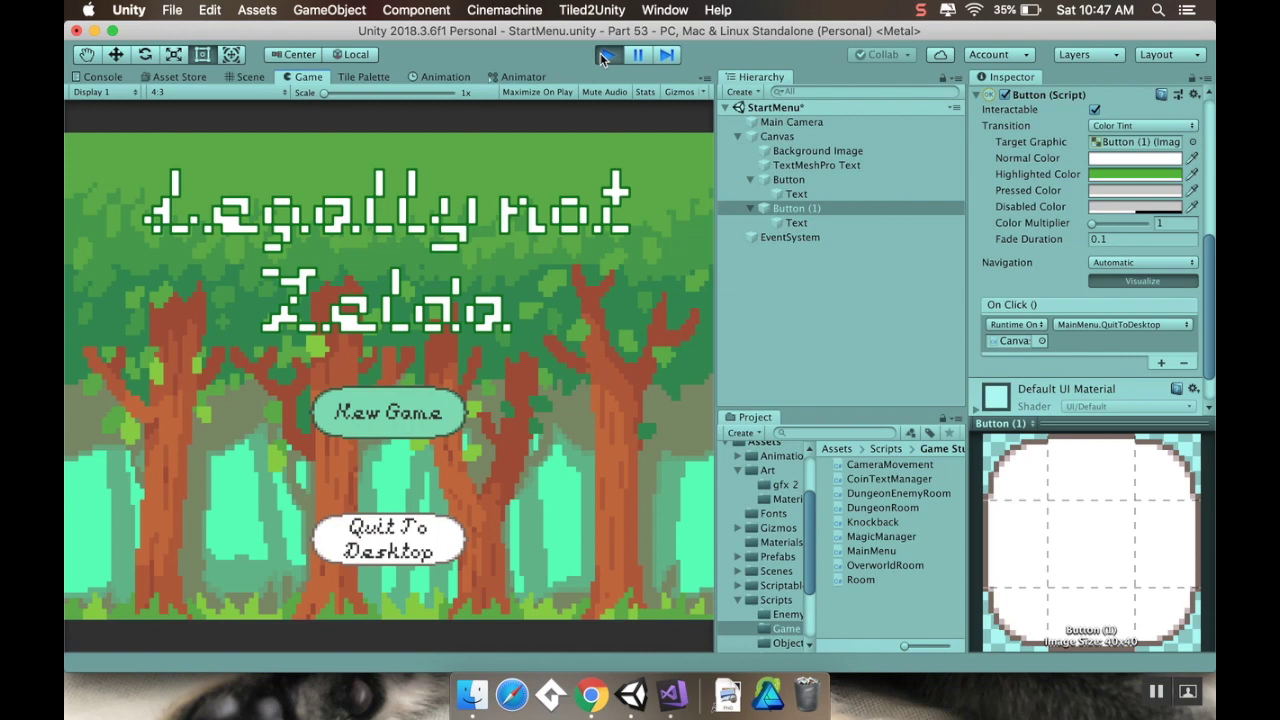
key("Down")
key("Return")
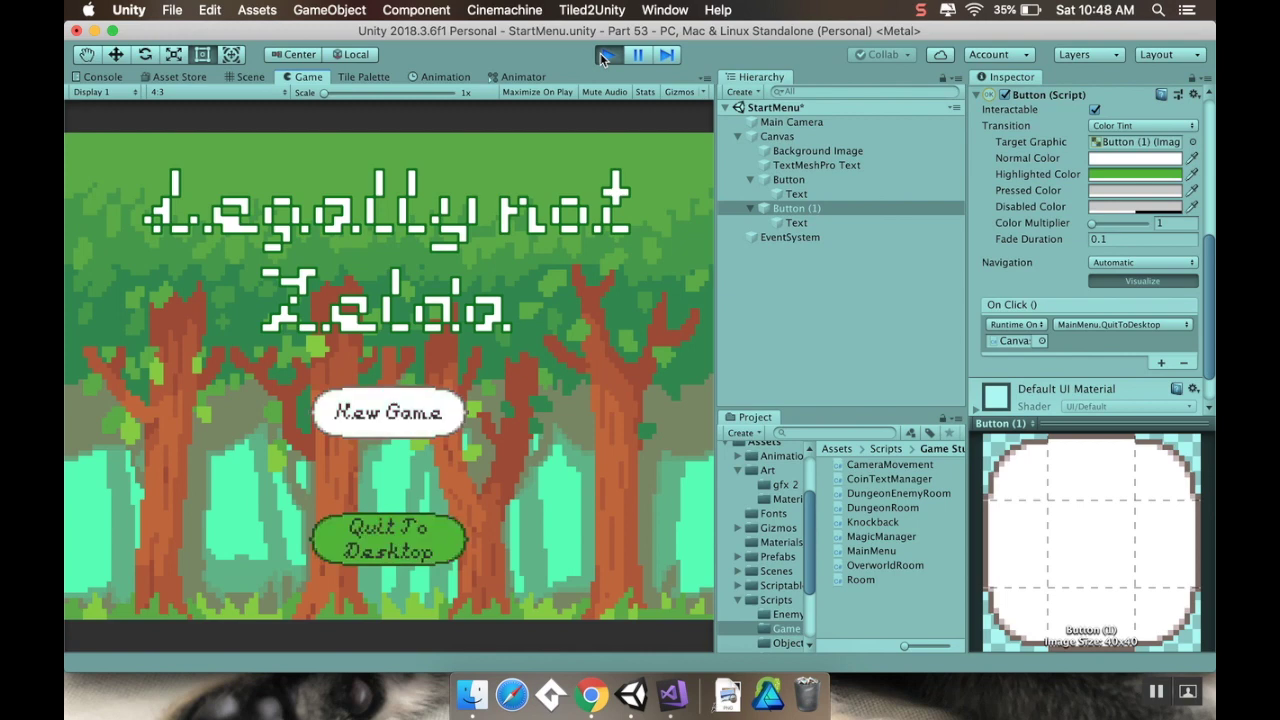
key("Up")
key("Return")
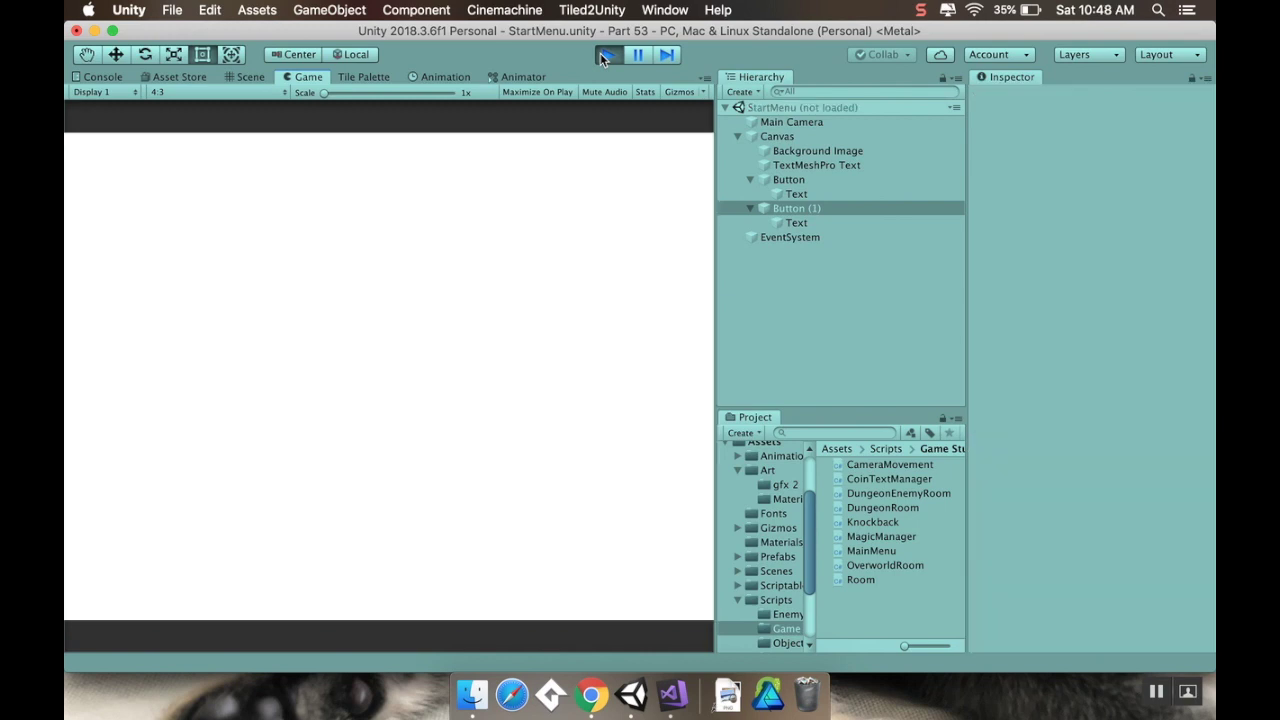
Step: Walk the player character across the loaded SampleScene to the row of pots to test the gameplay
key("Left")
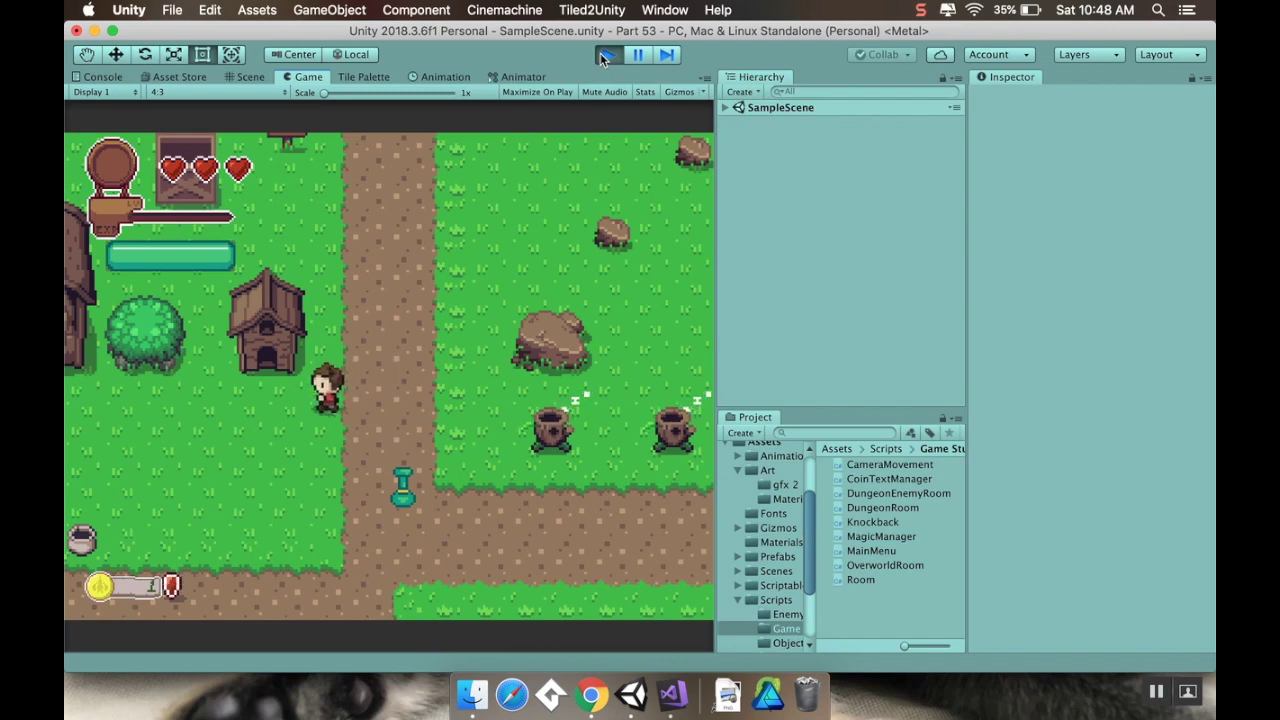
key("Down")
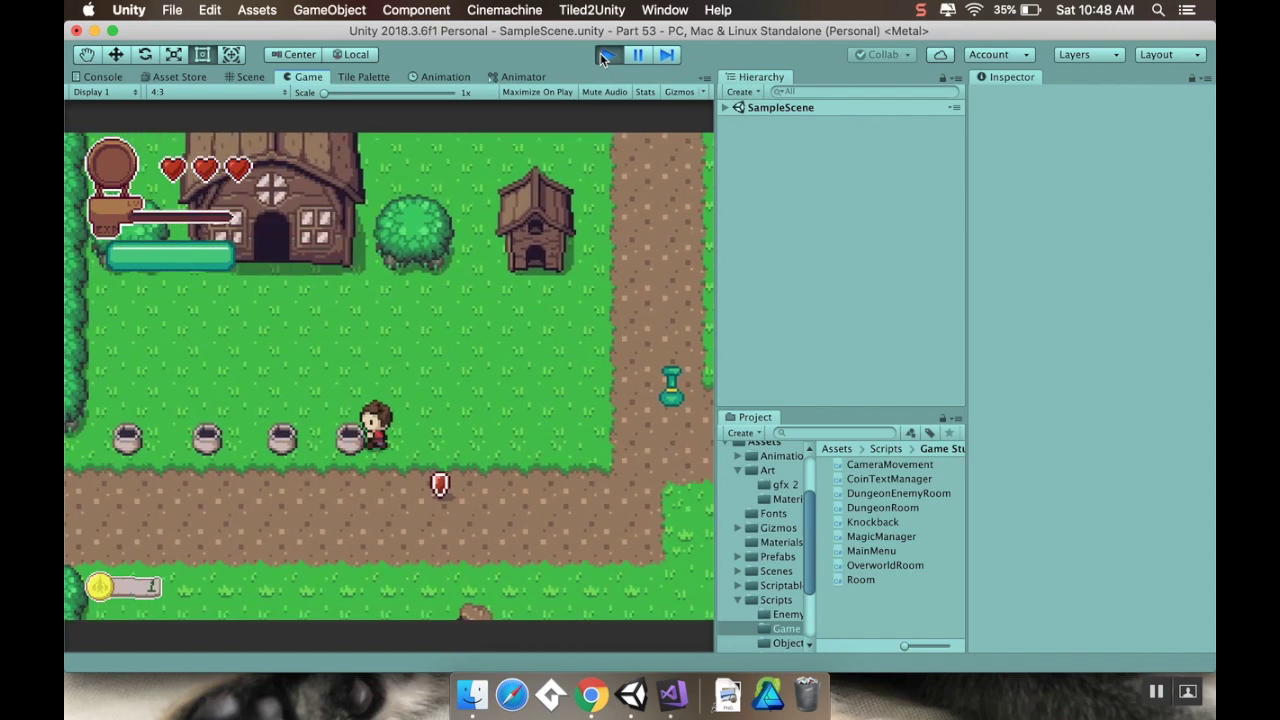
key("Right")
key("Up")
key("Left")
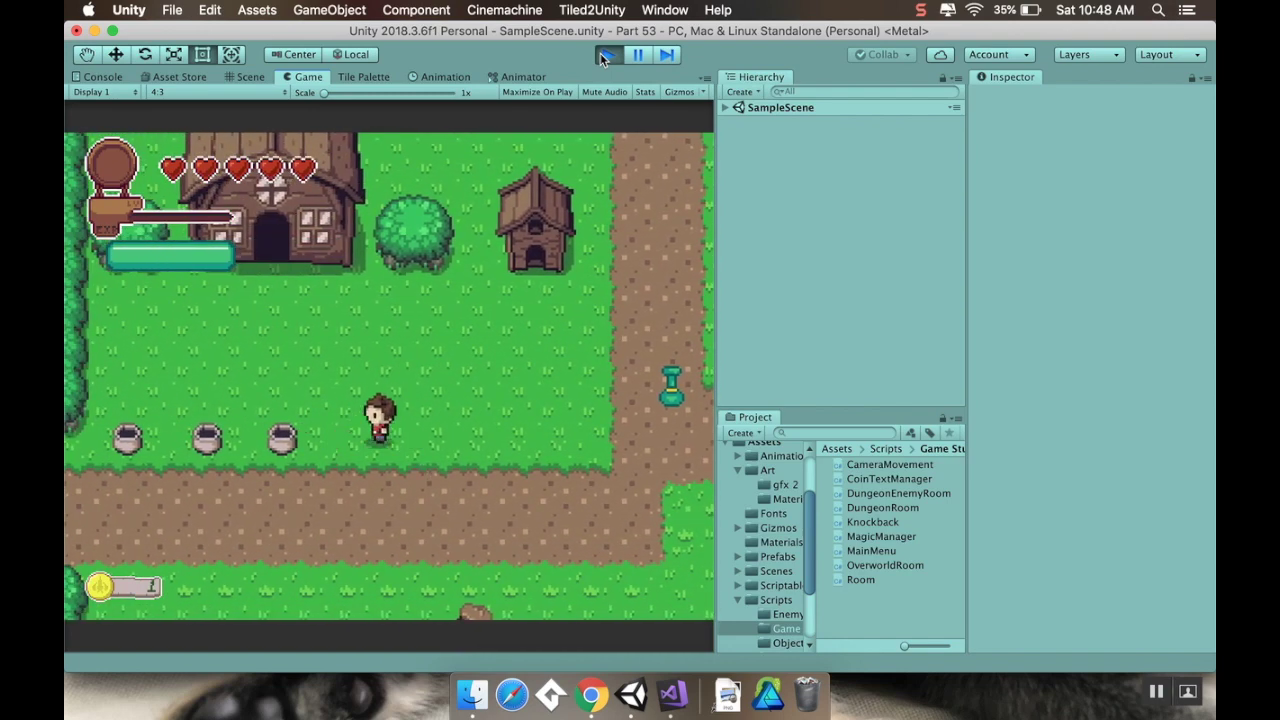